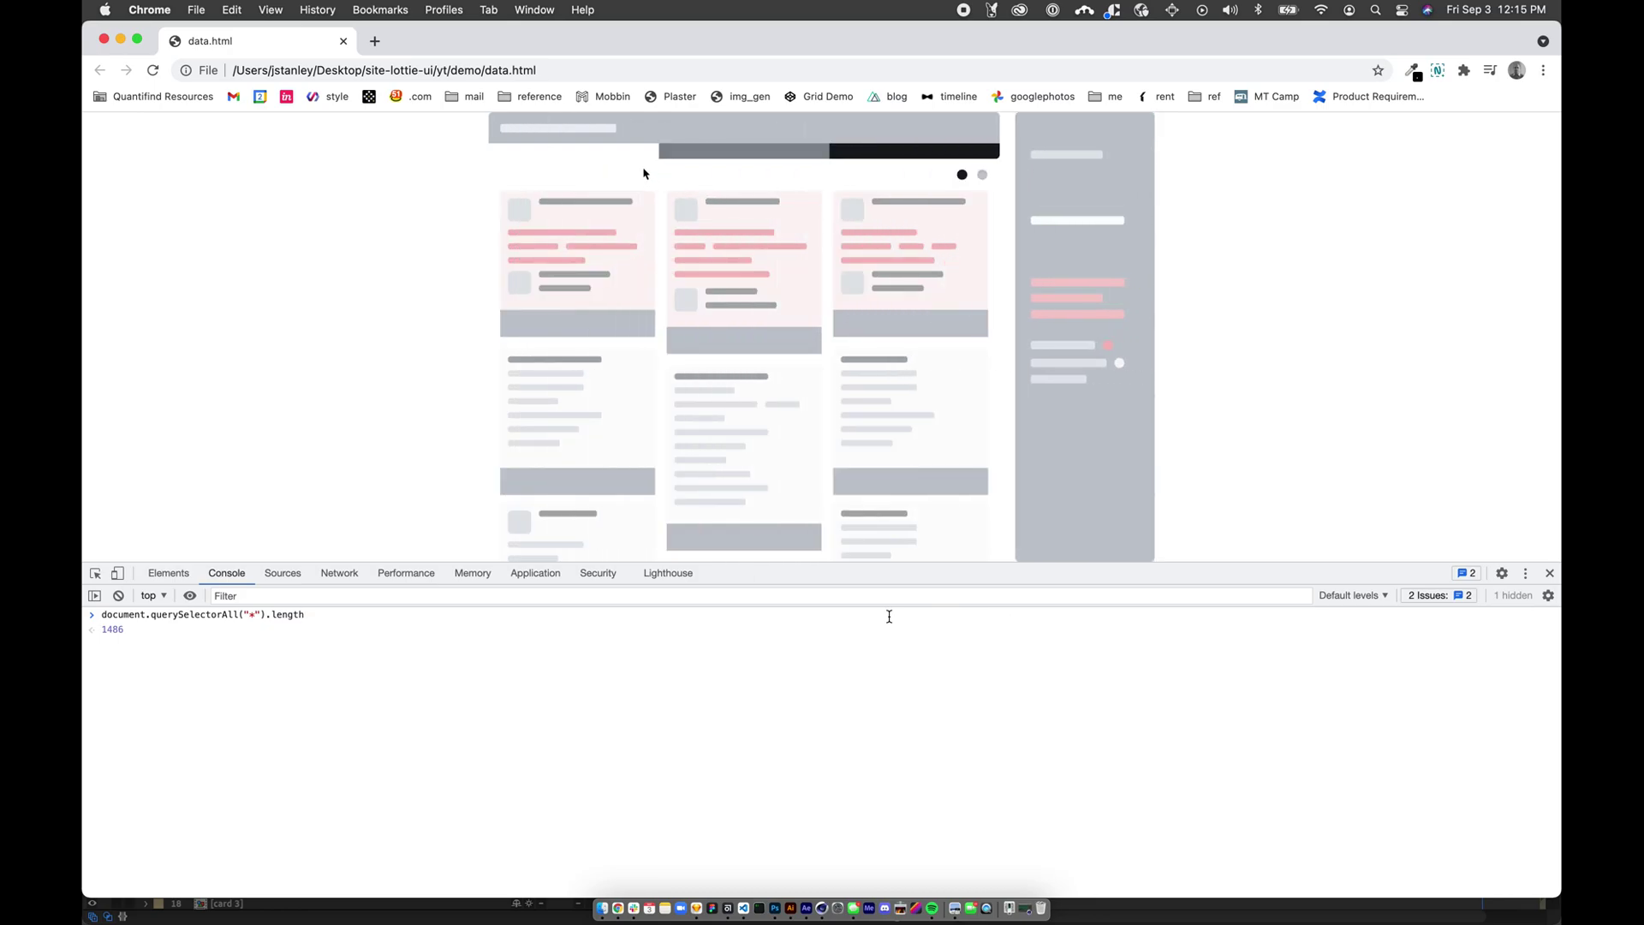
- Inspect the page's DOM, expanding the lottie div, its SVG and the nested group to examine the animated layer elements
click(167, 574)
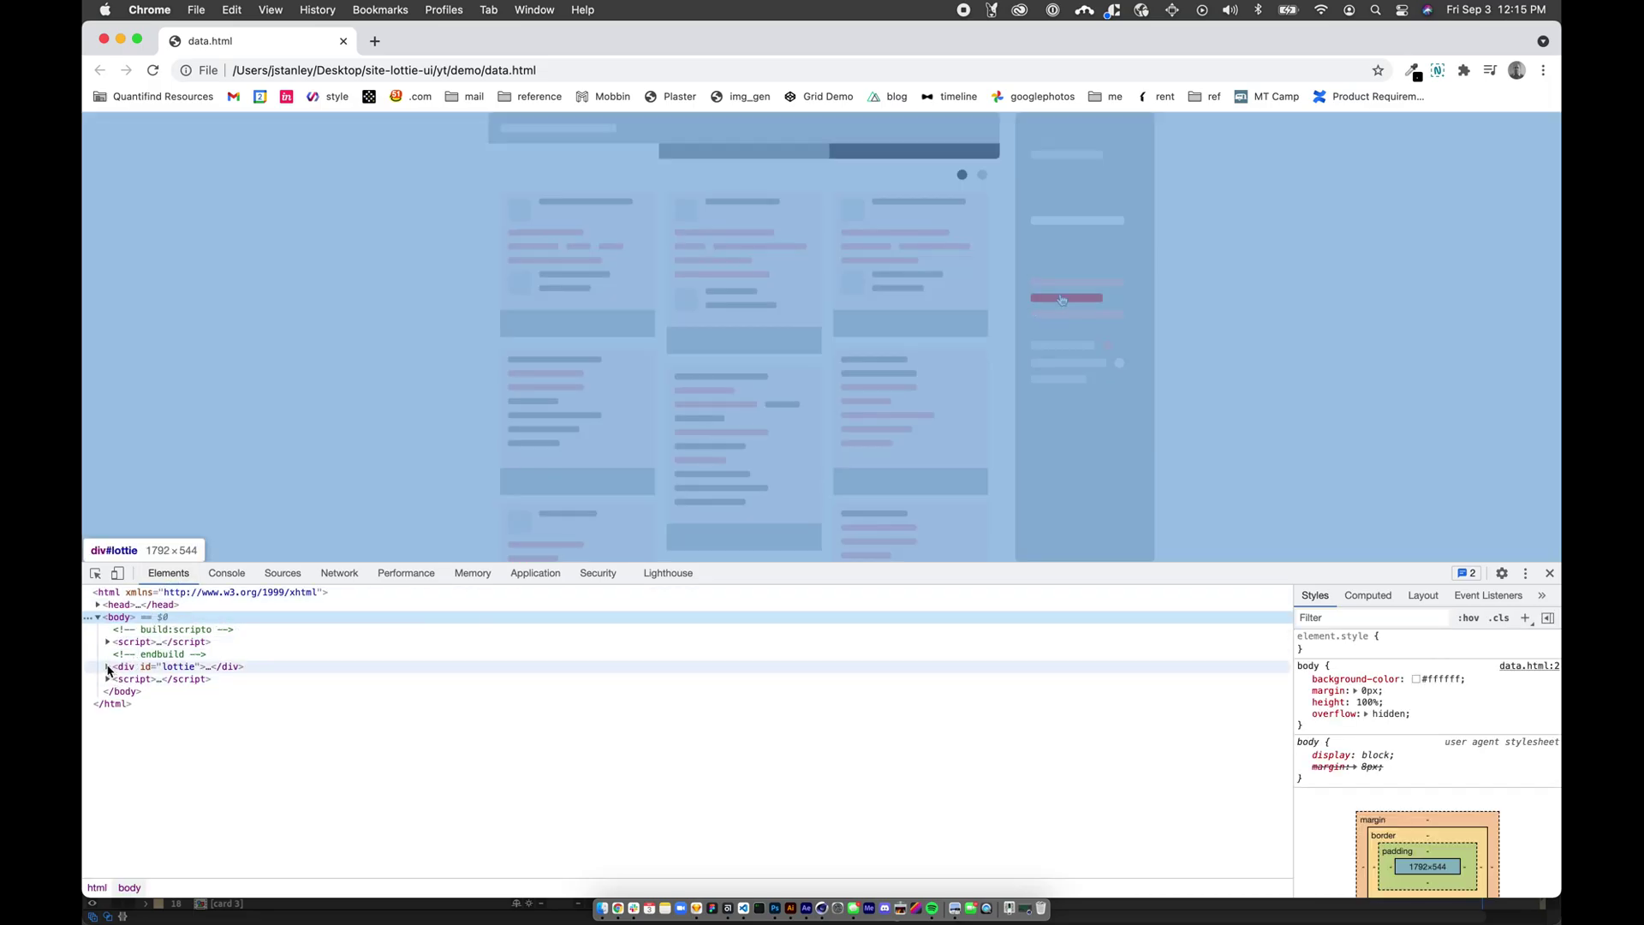
click(108, 667)
click(118, 679)
click(127, 703)
scroll(194, 790, down, 5)
scroll(192, 789, down, 5)
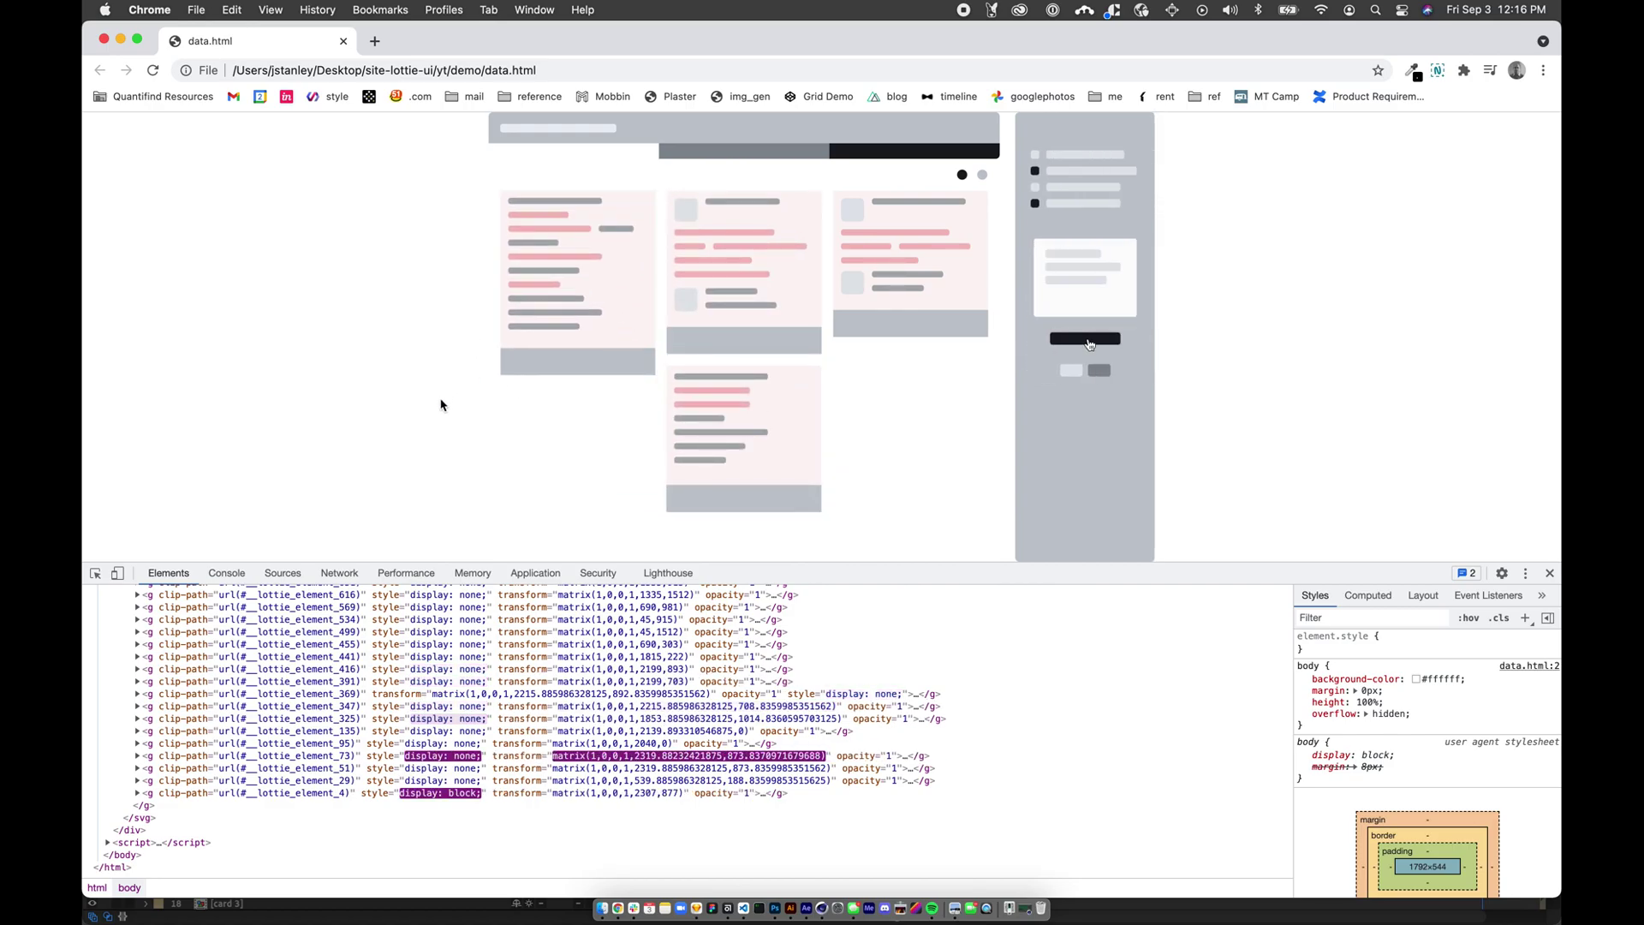
- Switch to After Effects, fit the full UI_quantifind_screens timeline in view, and preview the animation up to 0:00:08:48
key(super+Tab)
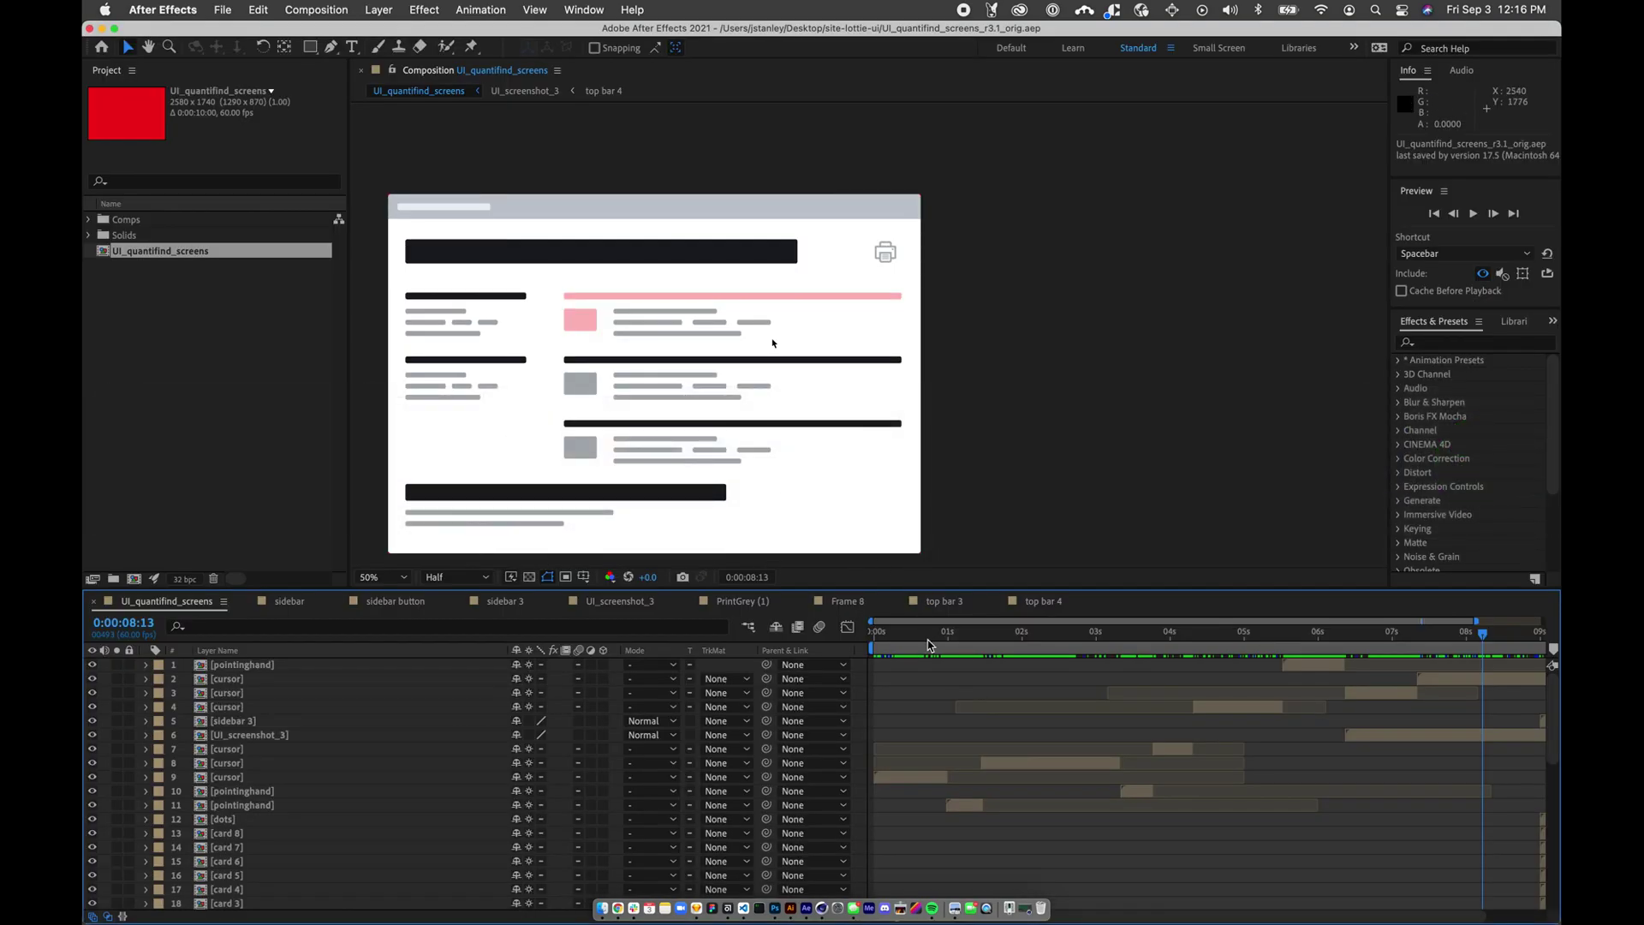
drag(929, 644, 1284, 642)
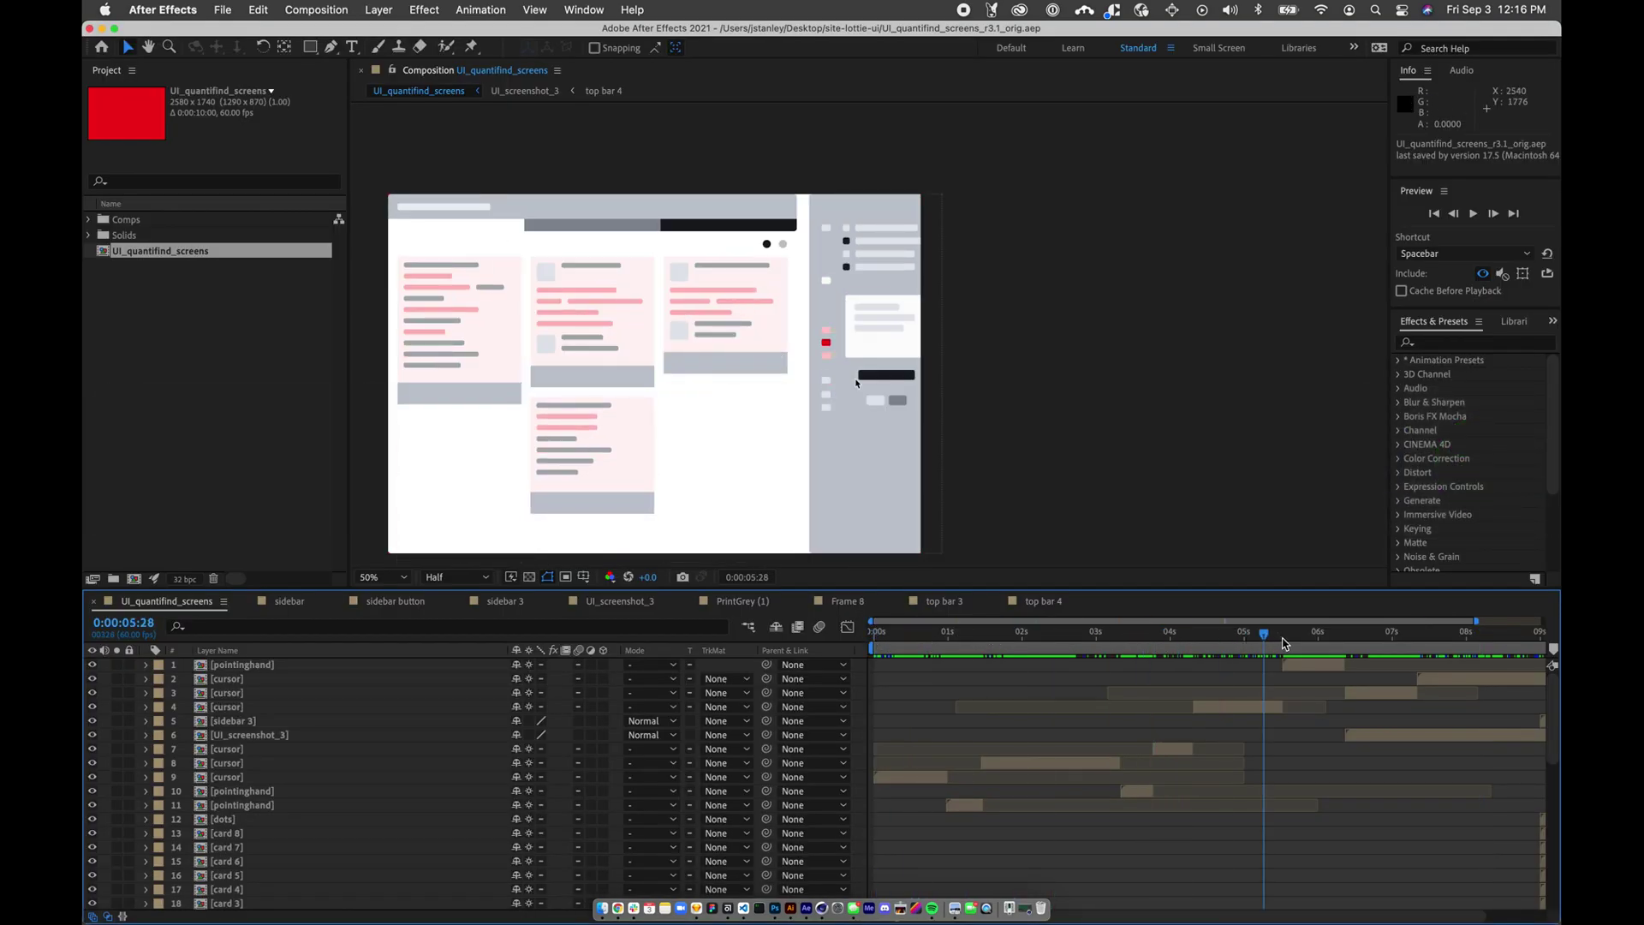
key(minus)
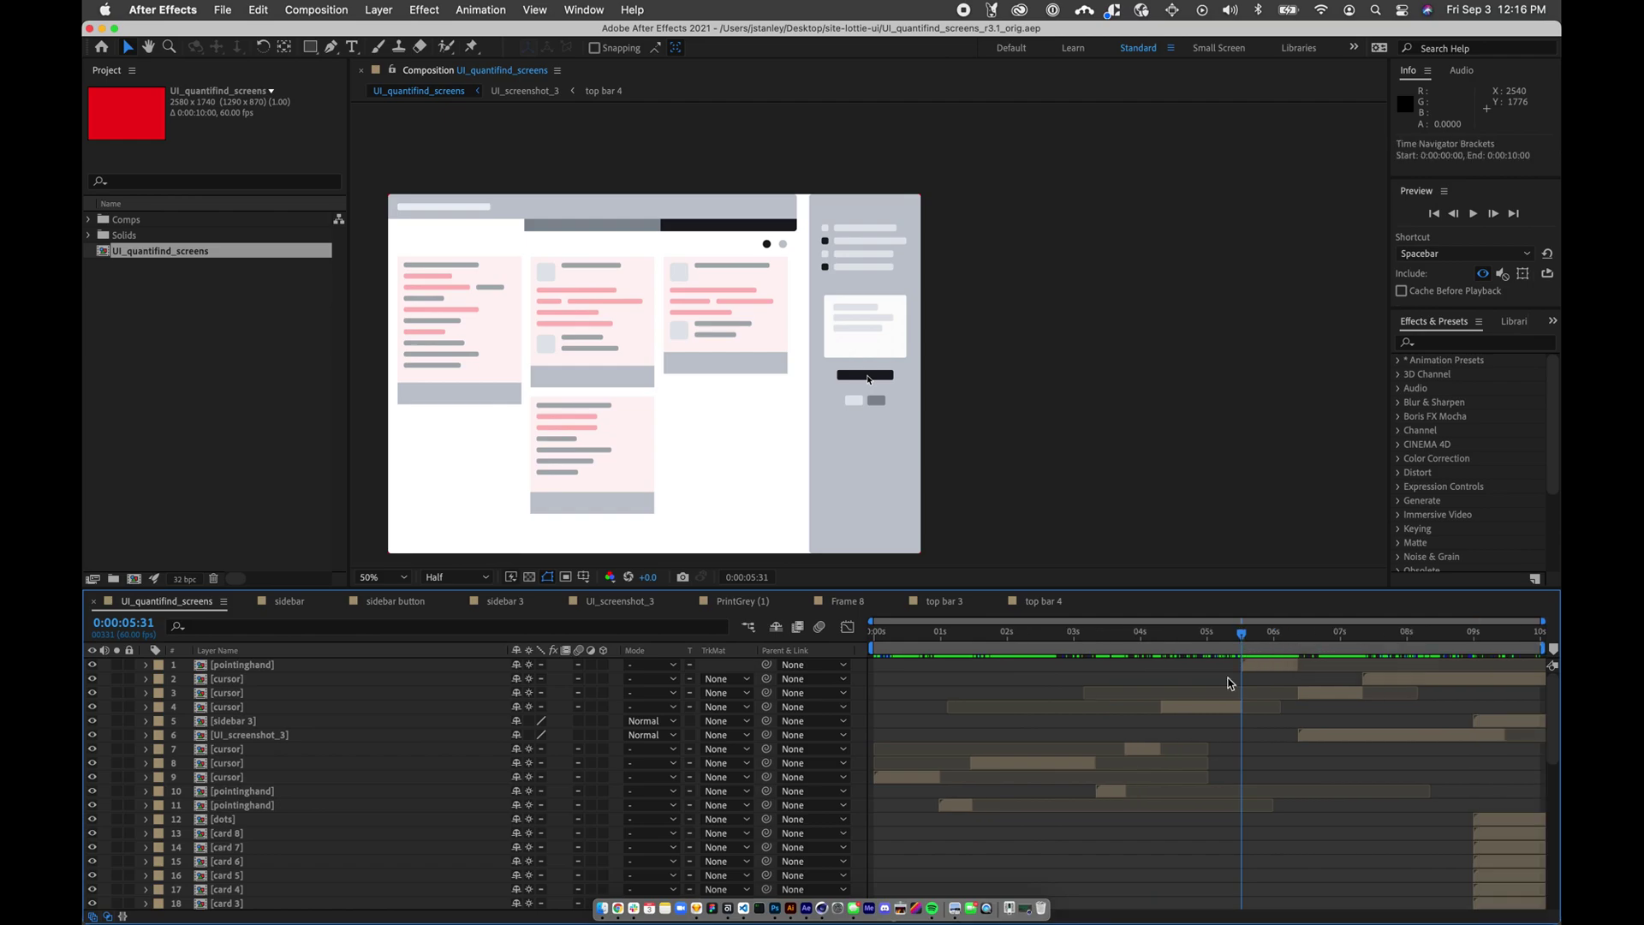
scroll(1205, 736, down, 9)
scroll(1205, 736, up, 10)
click(960, 634)
key(space)
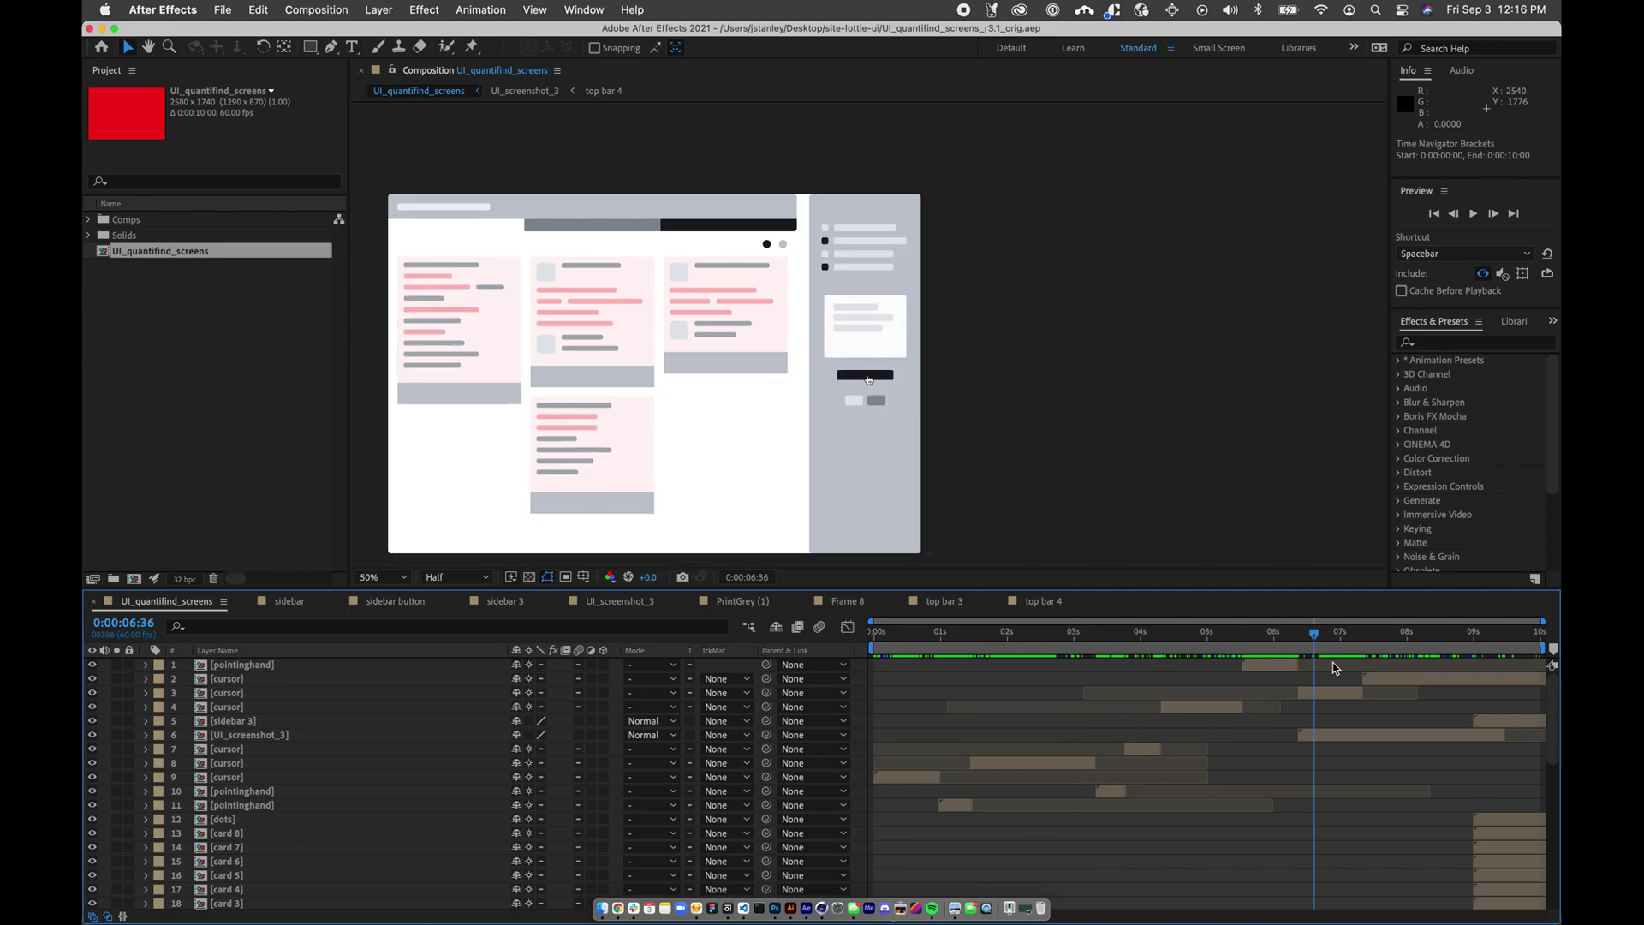
drag(1400, 633, 1463, 638)
- Switch to Finder and check the file sizes of data.json and data.html in the yt folder
key(super+Tab)
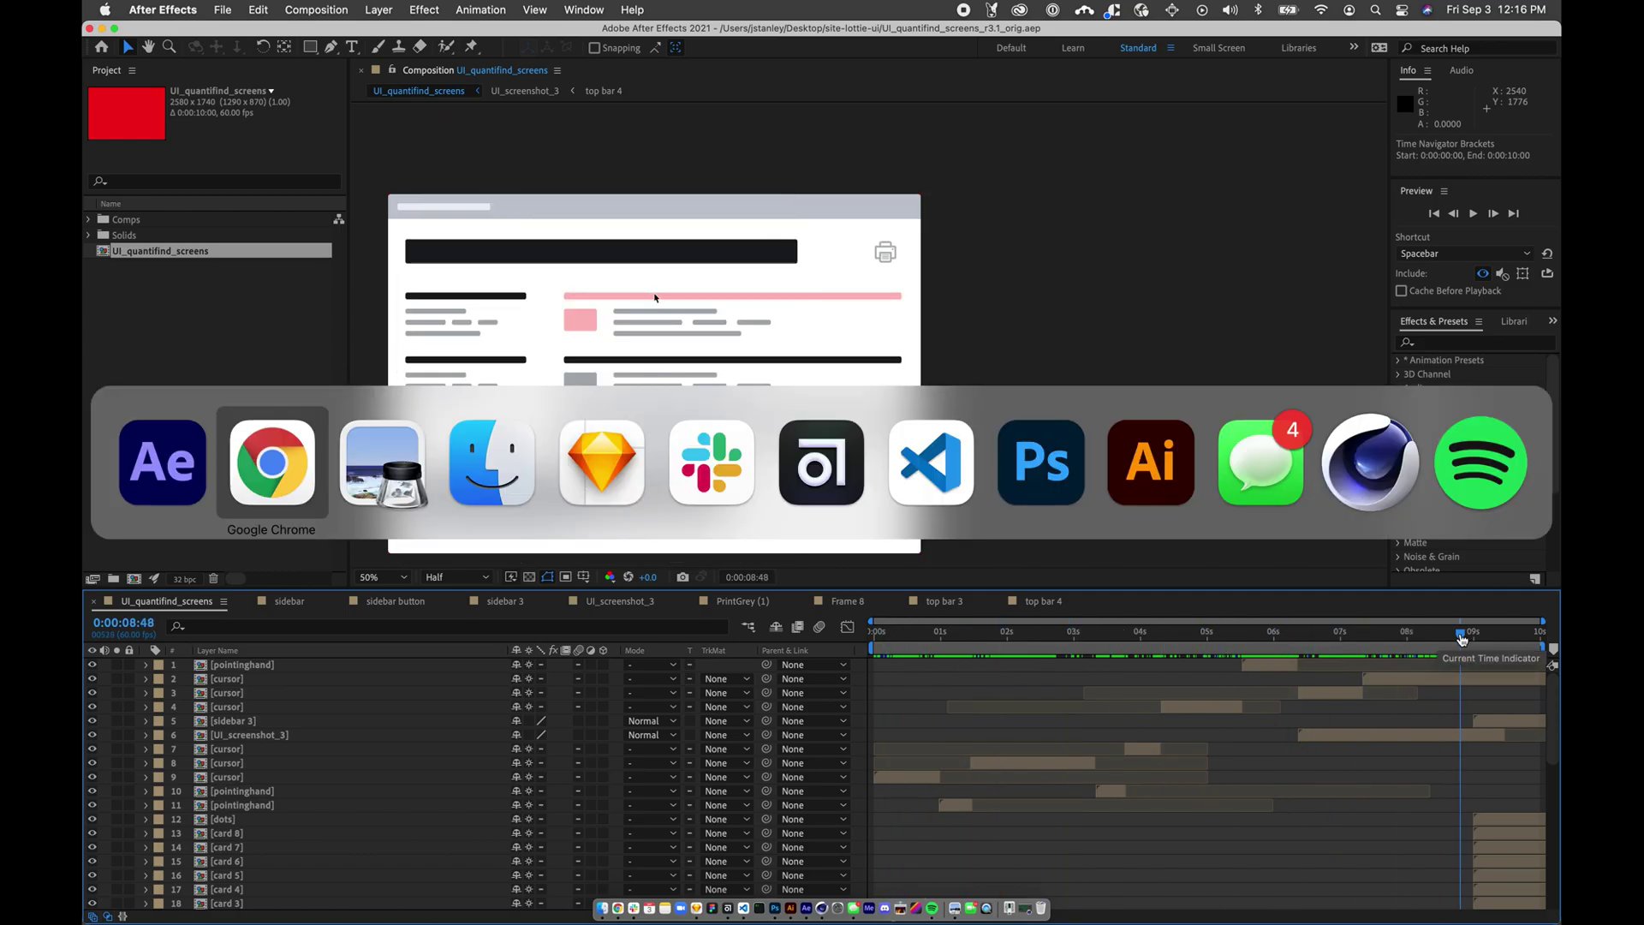
key(super+Tab)
key(super+Tab)
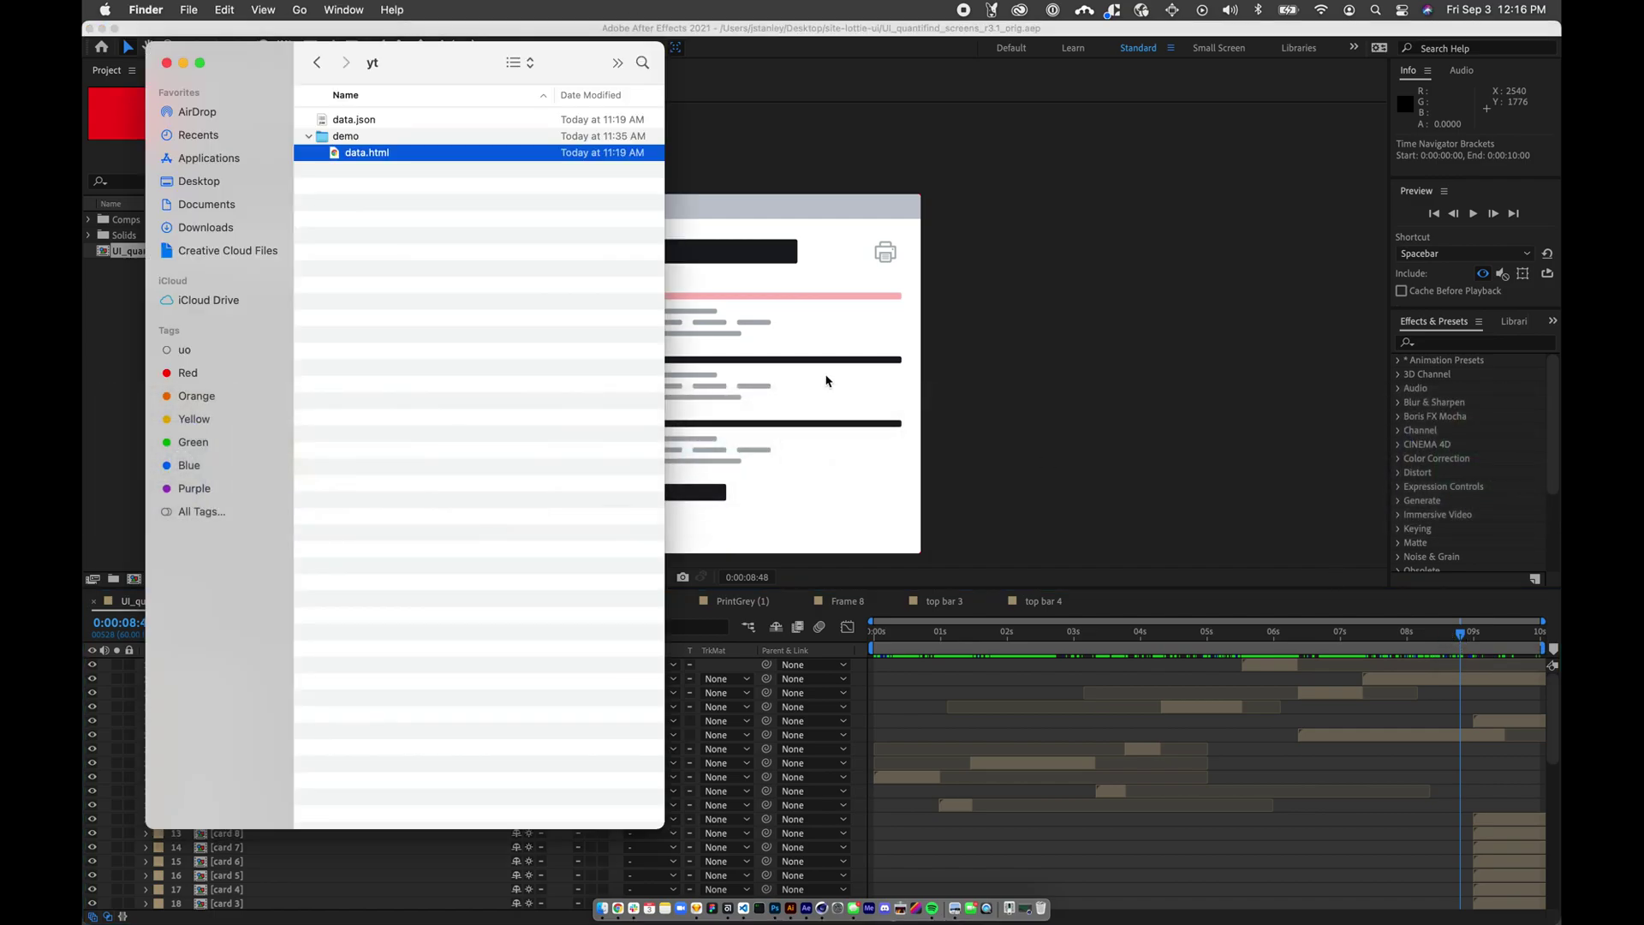
scroll(570, 189, right, 4)
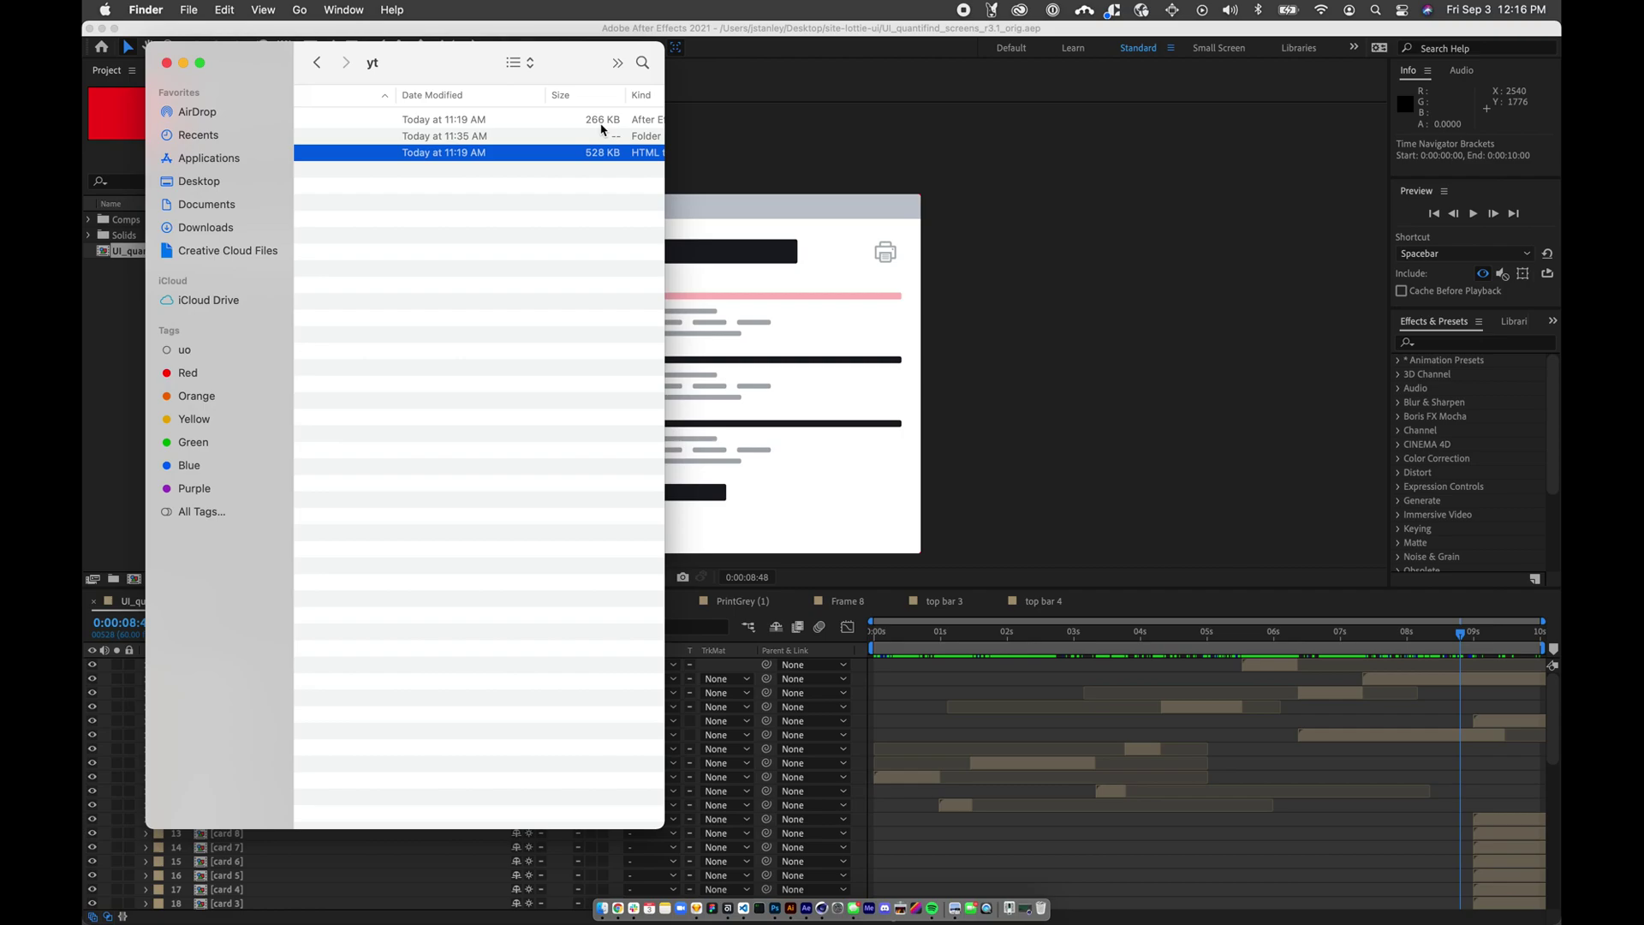
scroll(532, 201, left, 4)
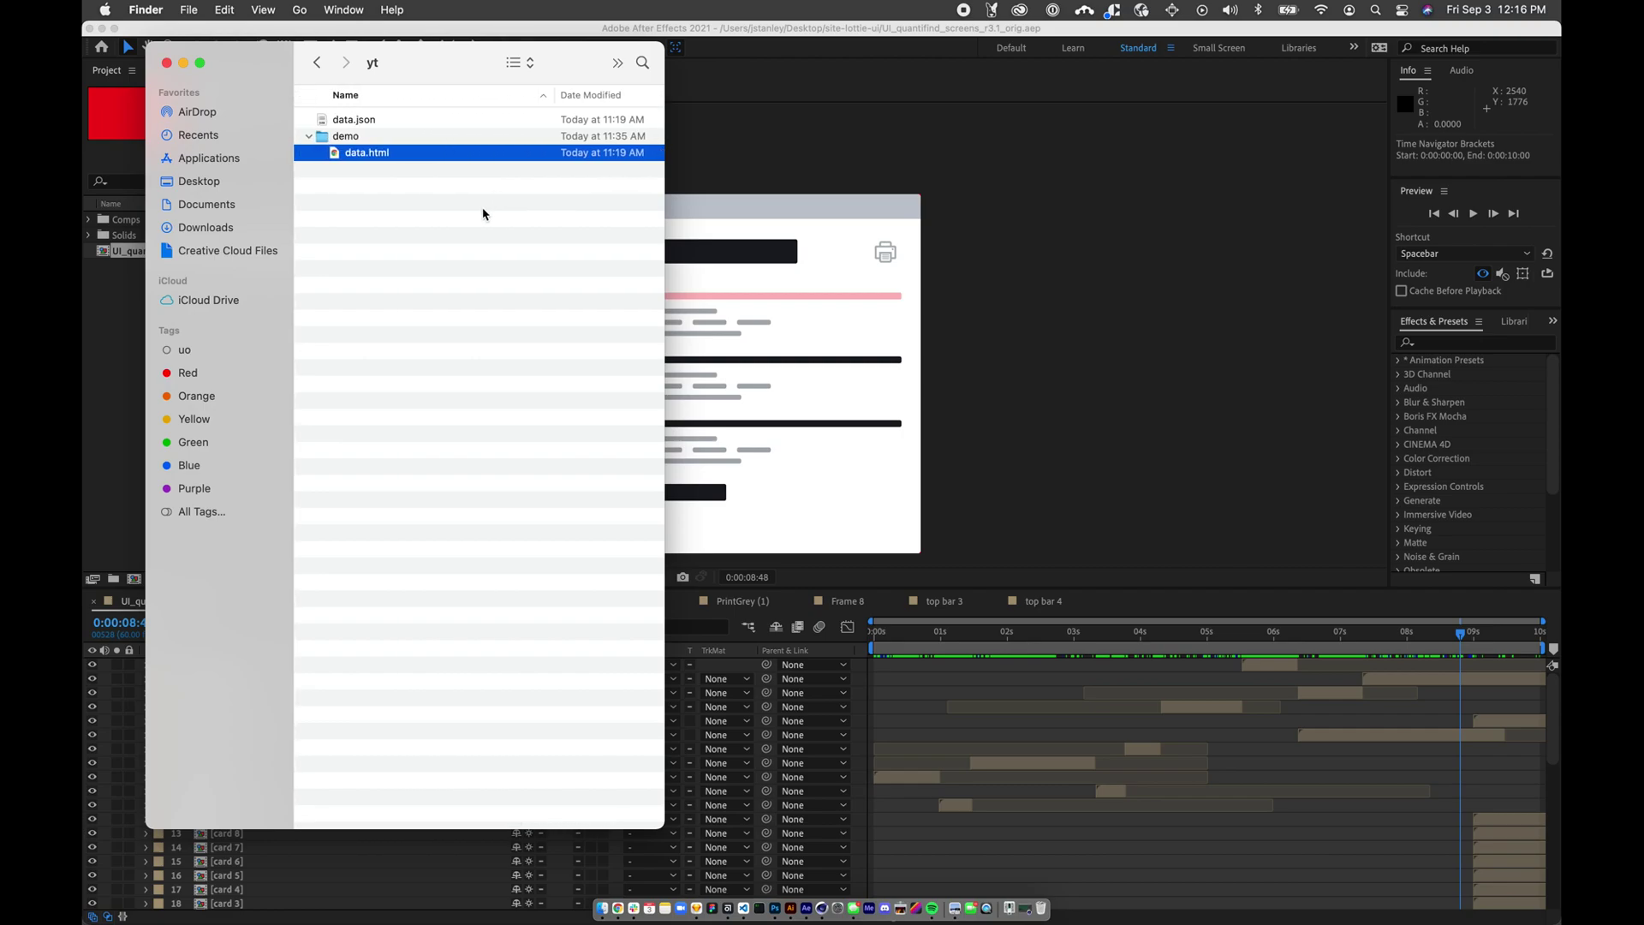
scroll(484, 214, right, 1)
- Switch to desktop_lighthouse.pdf in Preview, review the performance audits, and highlight the "Avoid an excessive DOM size" line
key(super+Tab)
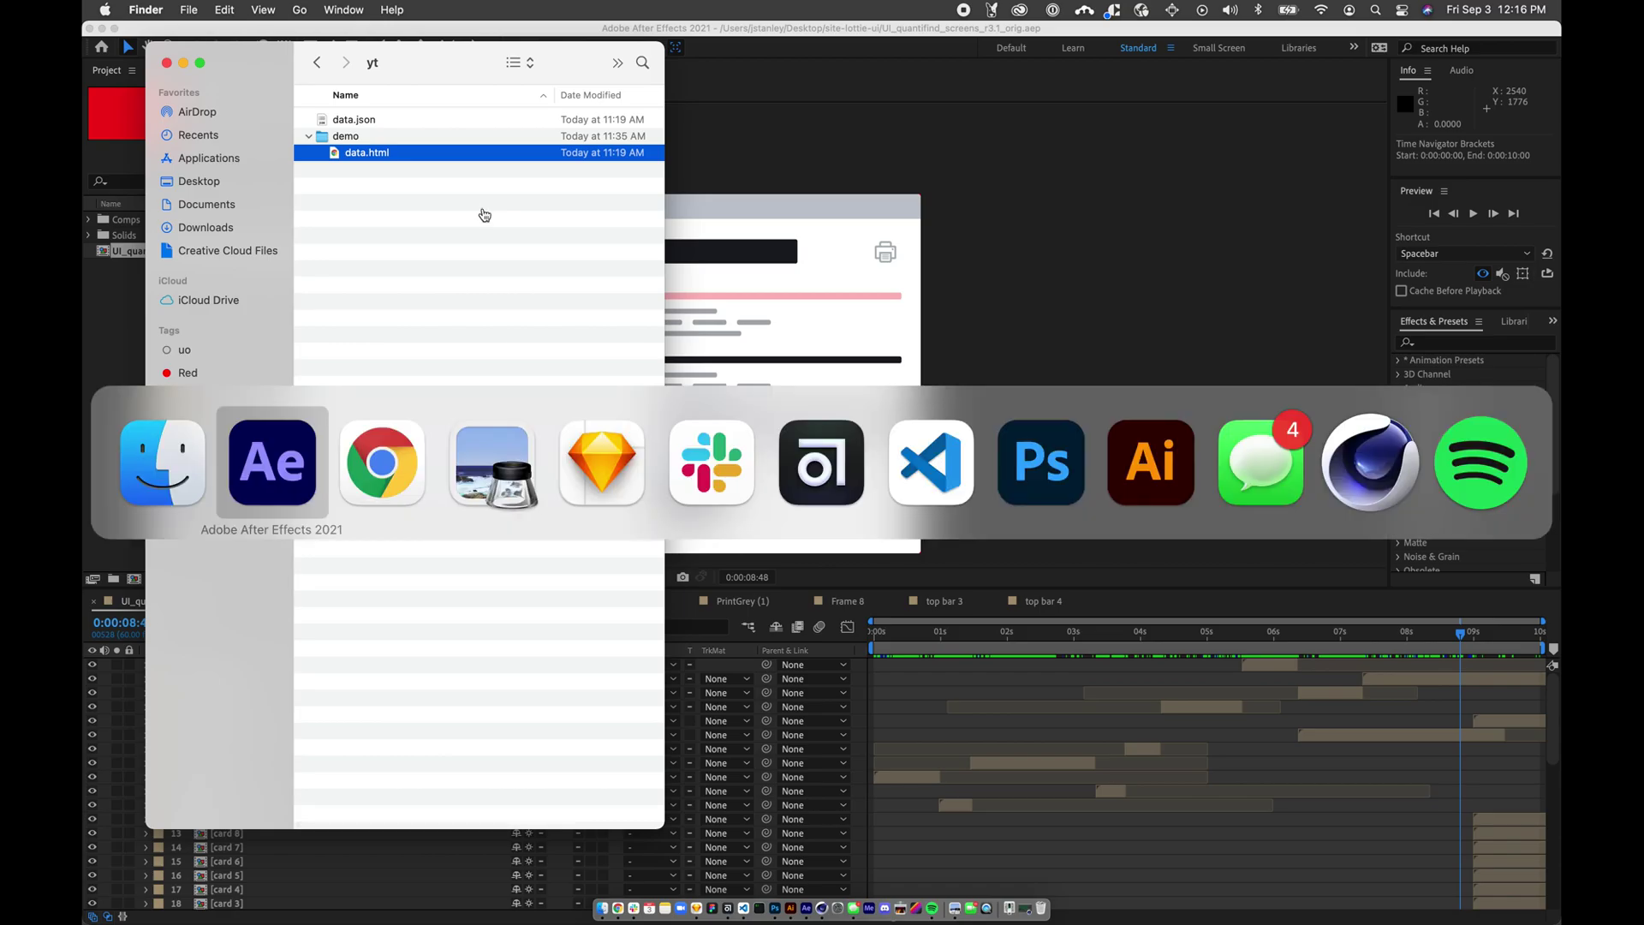
key(super+Tab)
key(super+Tab)
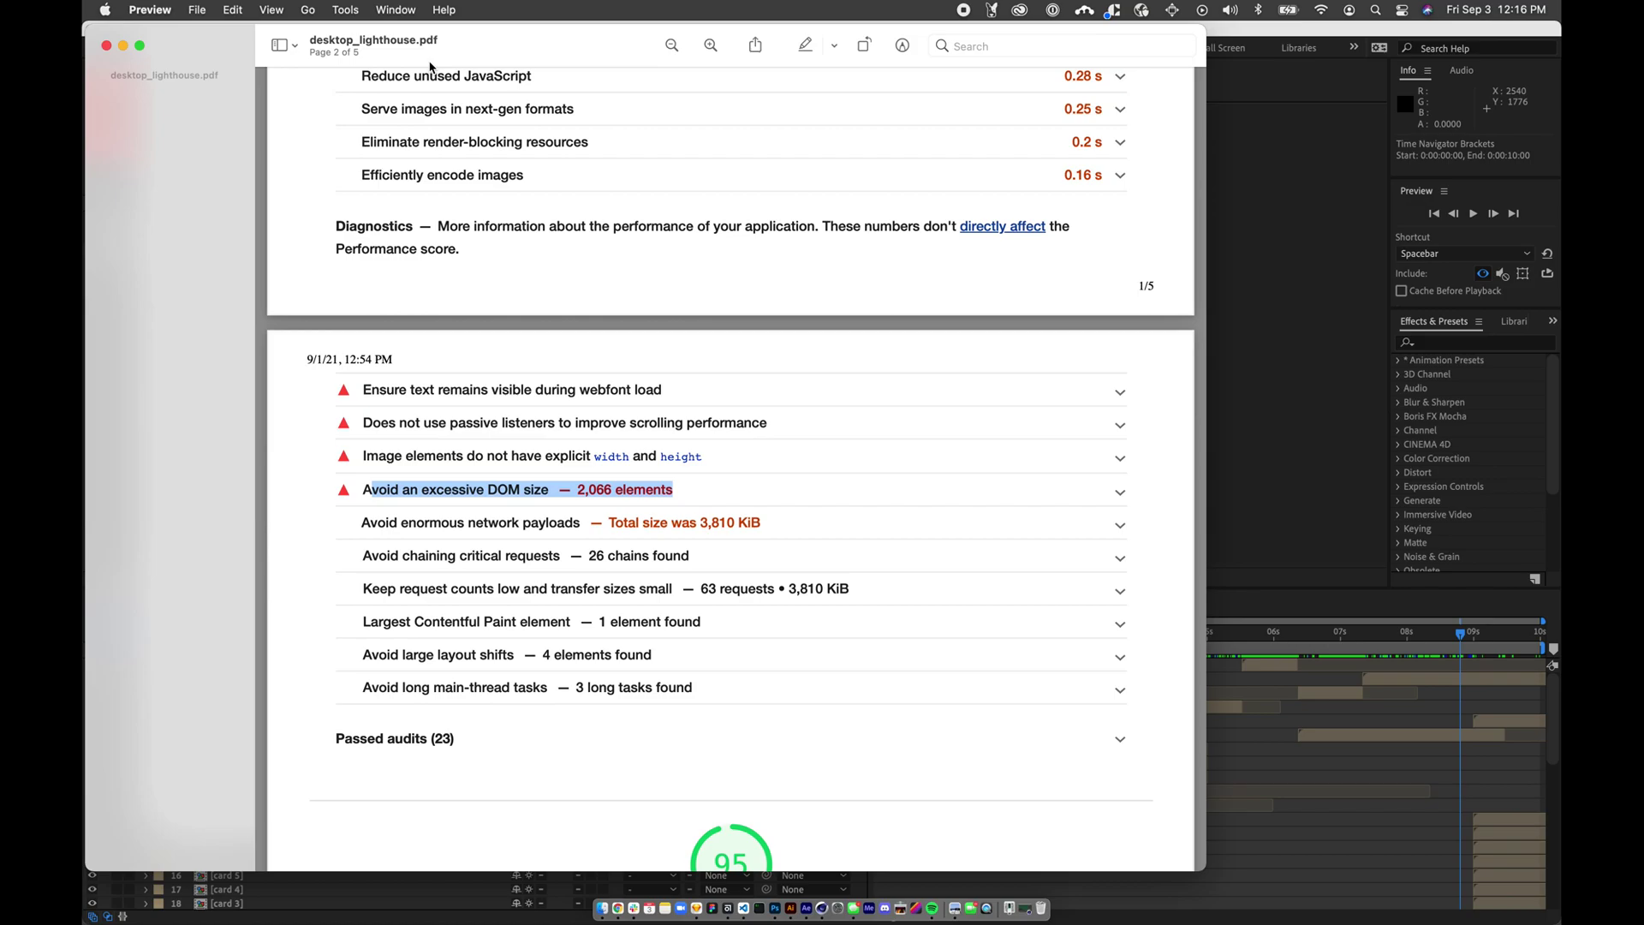
scroll(440, 206, up, 10)
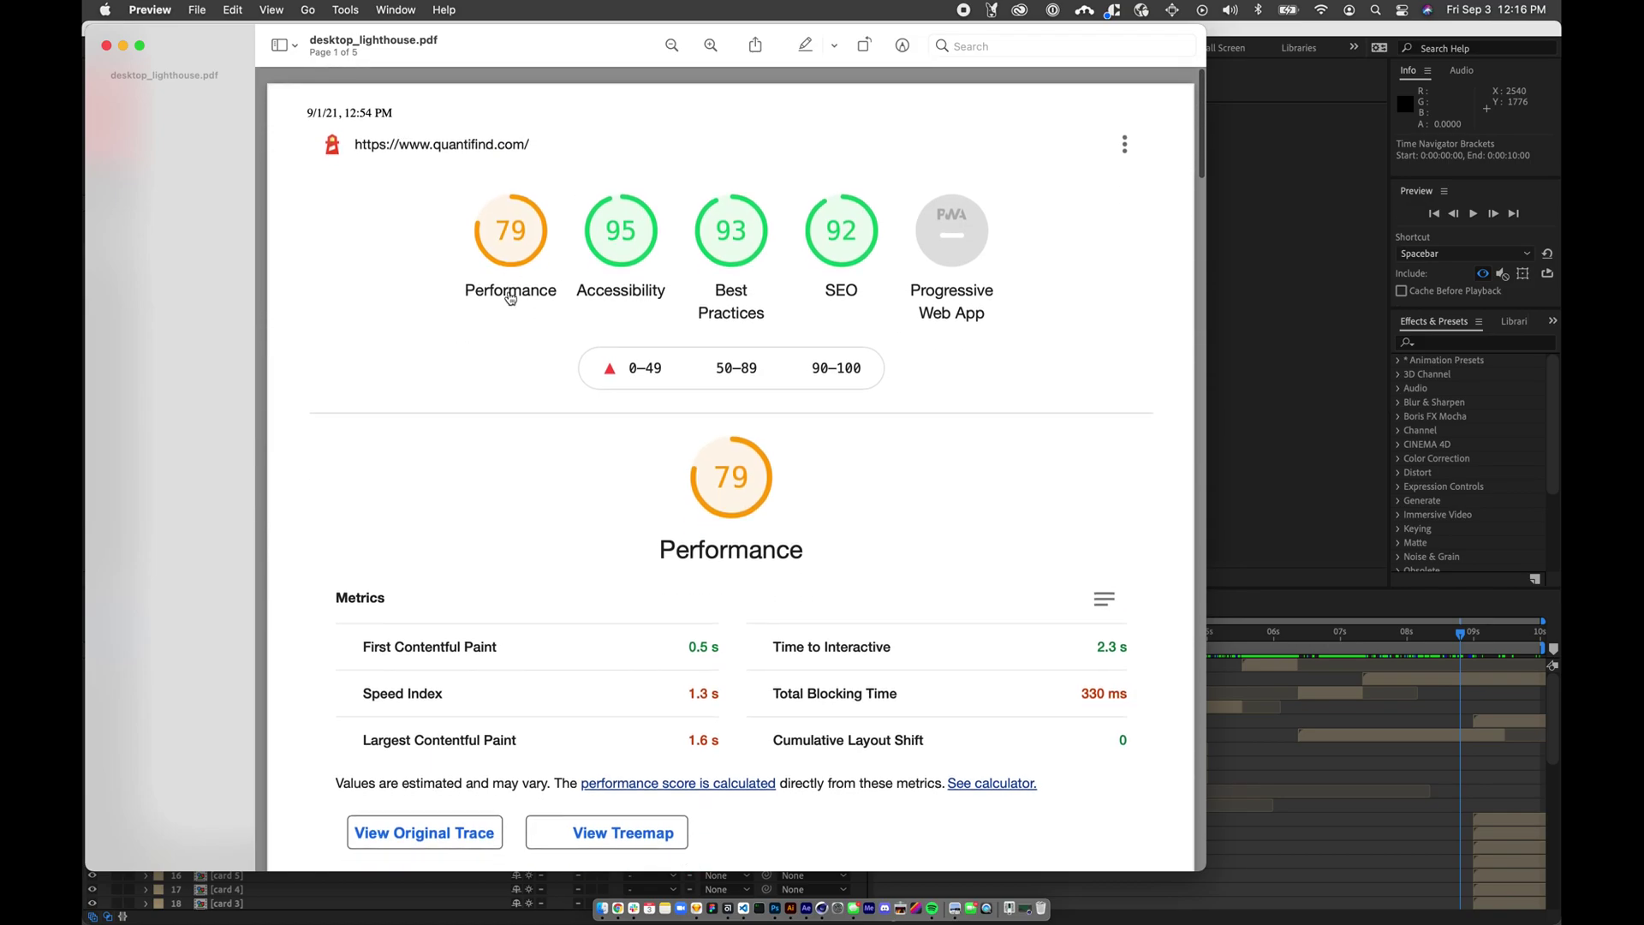
scroll(525, 322, down, 5)
scroll(525, 323, up, 5)
scroll(525, 323, down, 10)
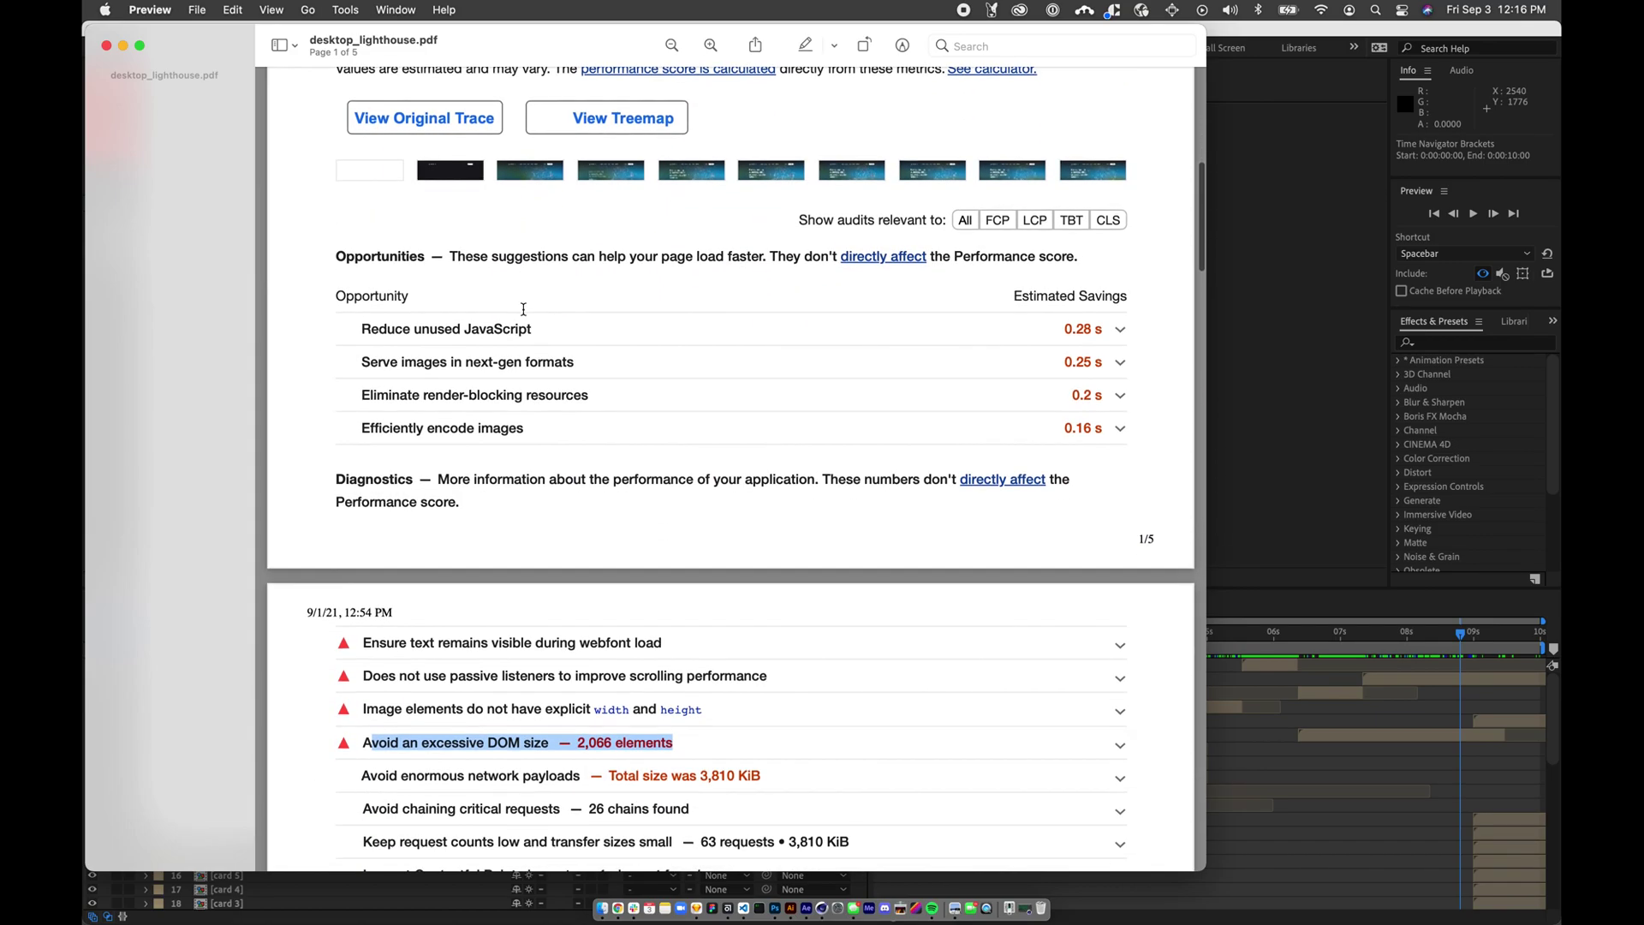
scroll(523, 309, down, 3)
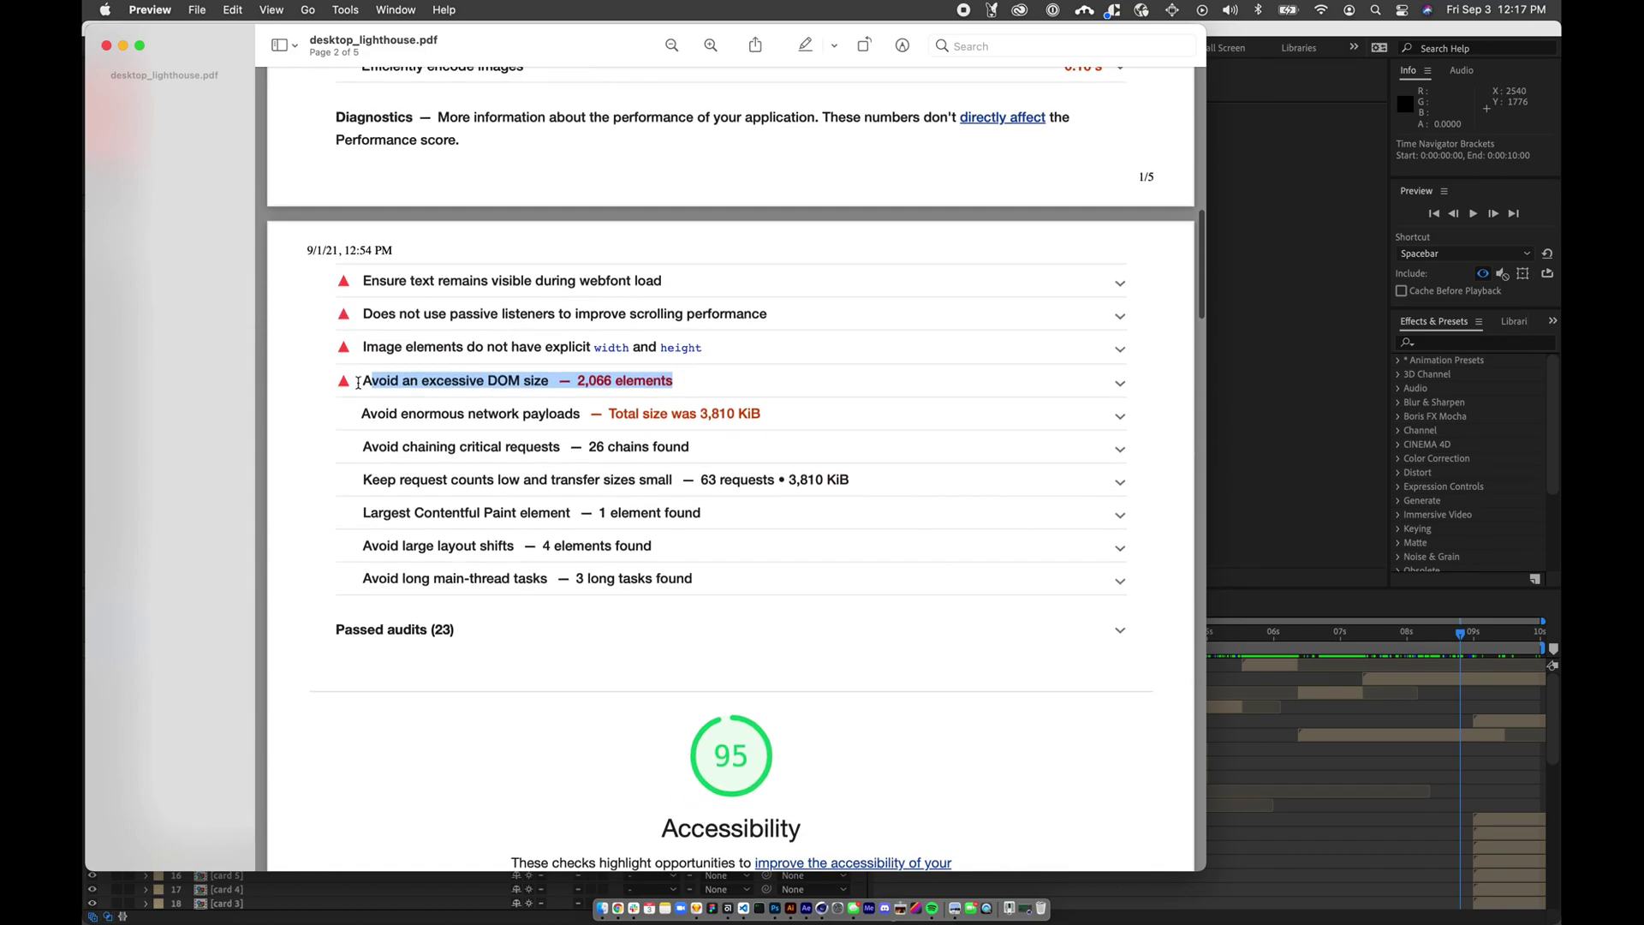
drag(363, 382, 676, 372)
- Switch back to data.html in Chrome and examine the animation's elements in the DOM tree
key(super+Tab)
key(super+Tab)
key(super+Tab)
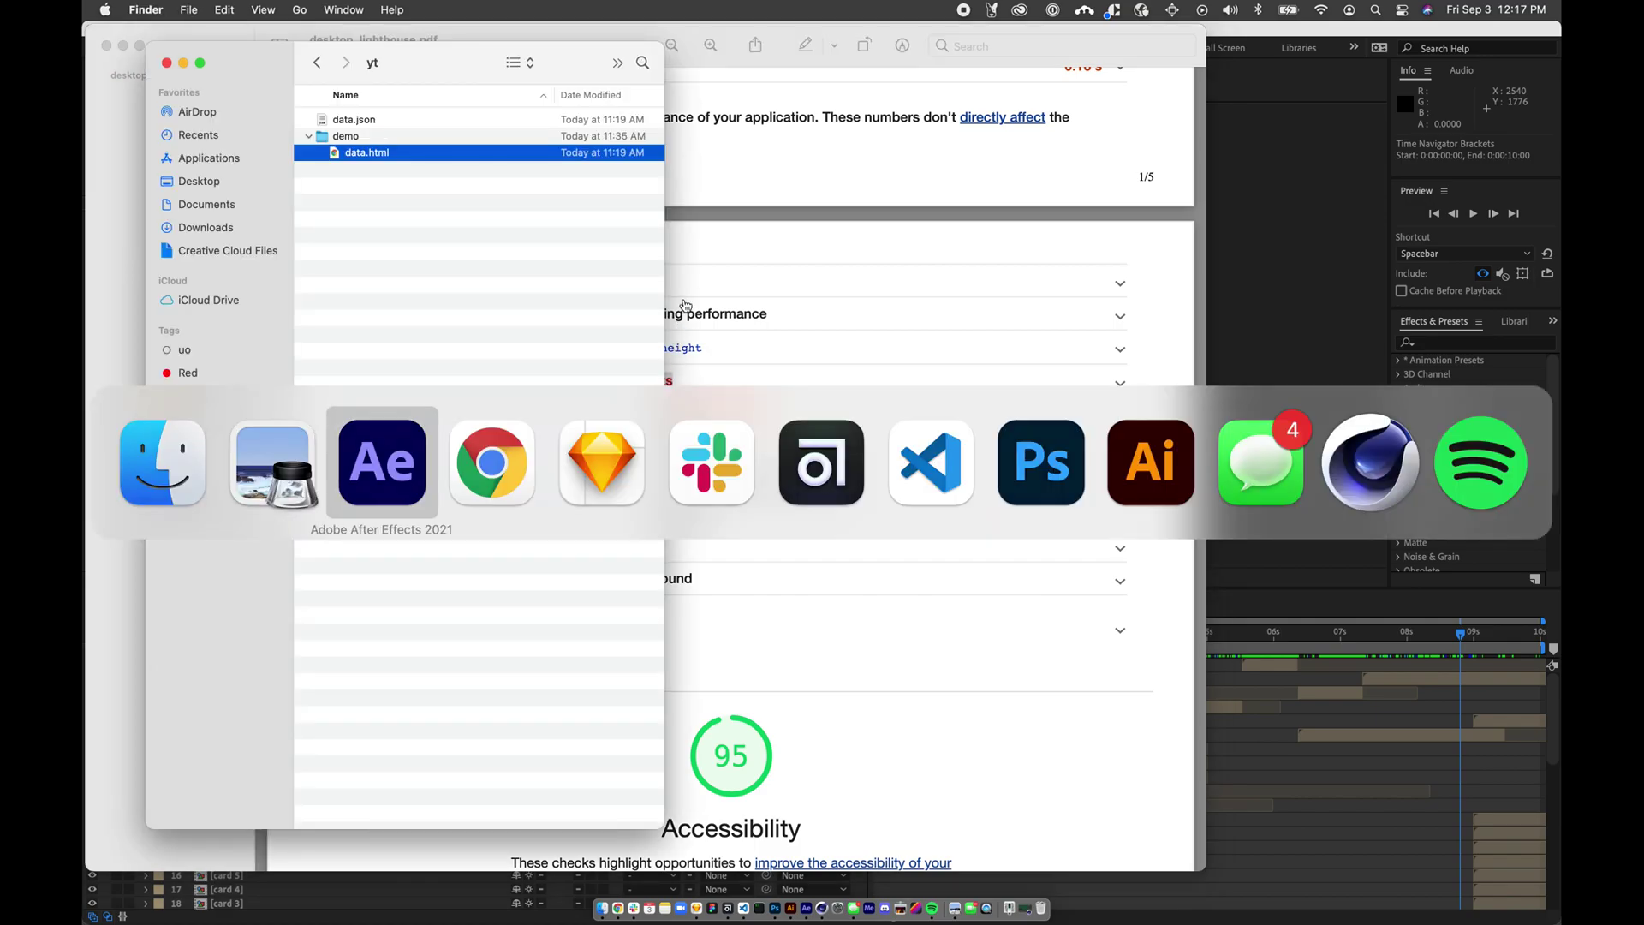
key(super+Tab)
key(super+Tab)
key(super+Tab)
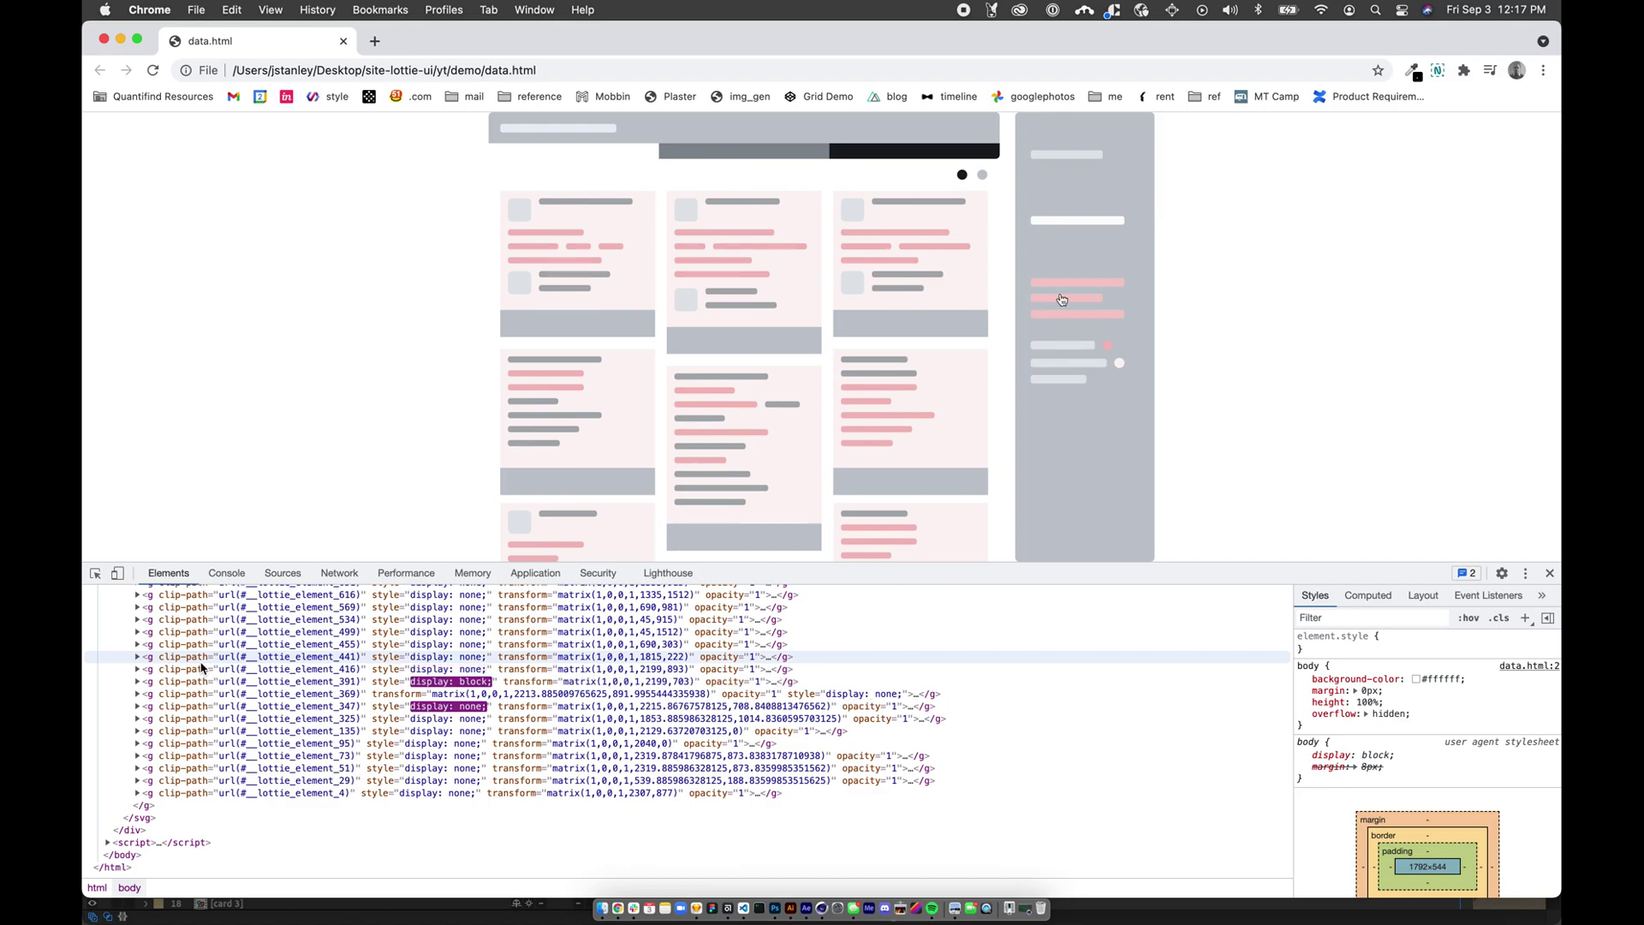
- Look at the composition in After Effects again, and return to Finder to compare the exported files' size and kind
key(super+Tab)
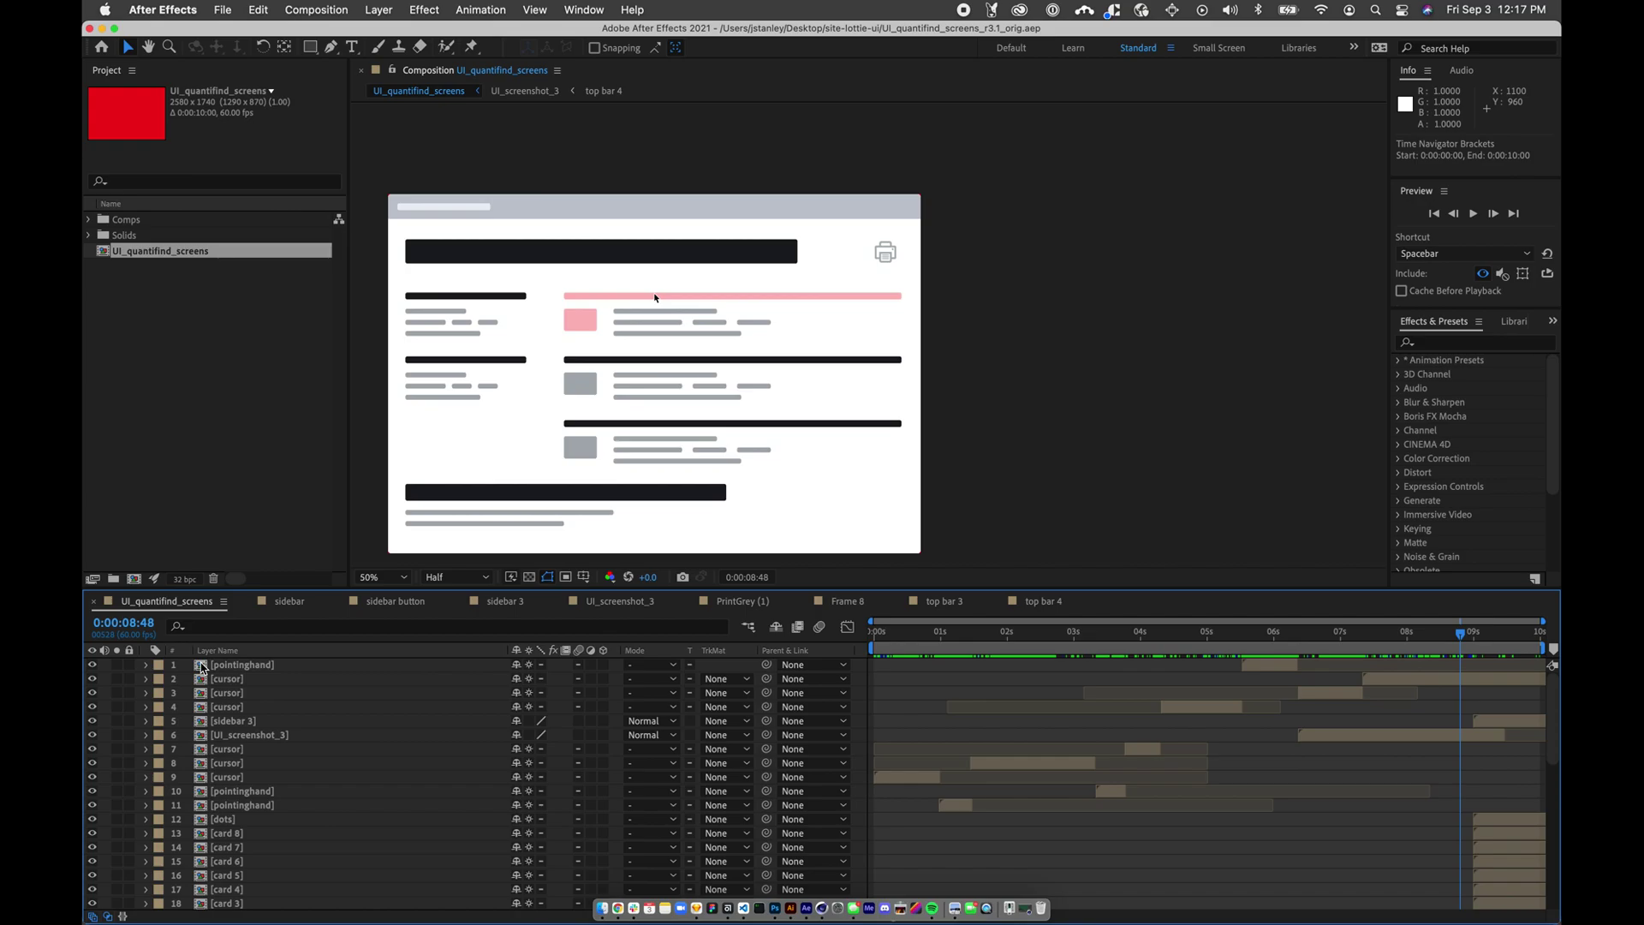
key(super+Tab)
key(super+Tab)
key(super+Tab)
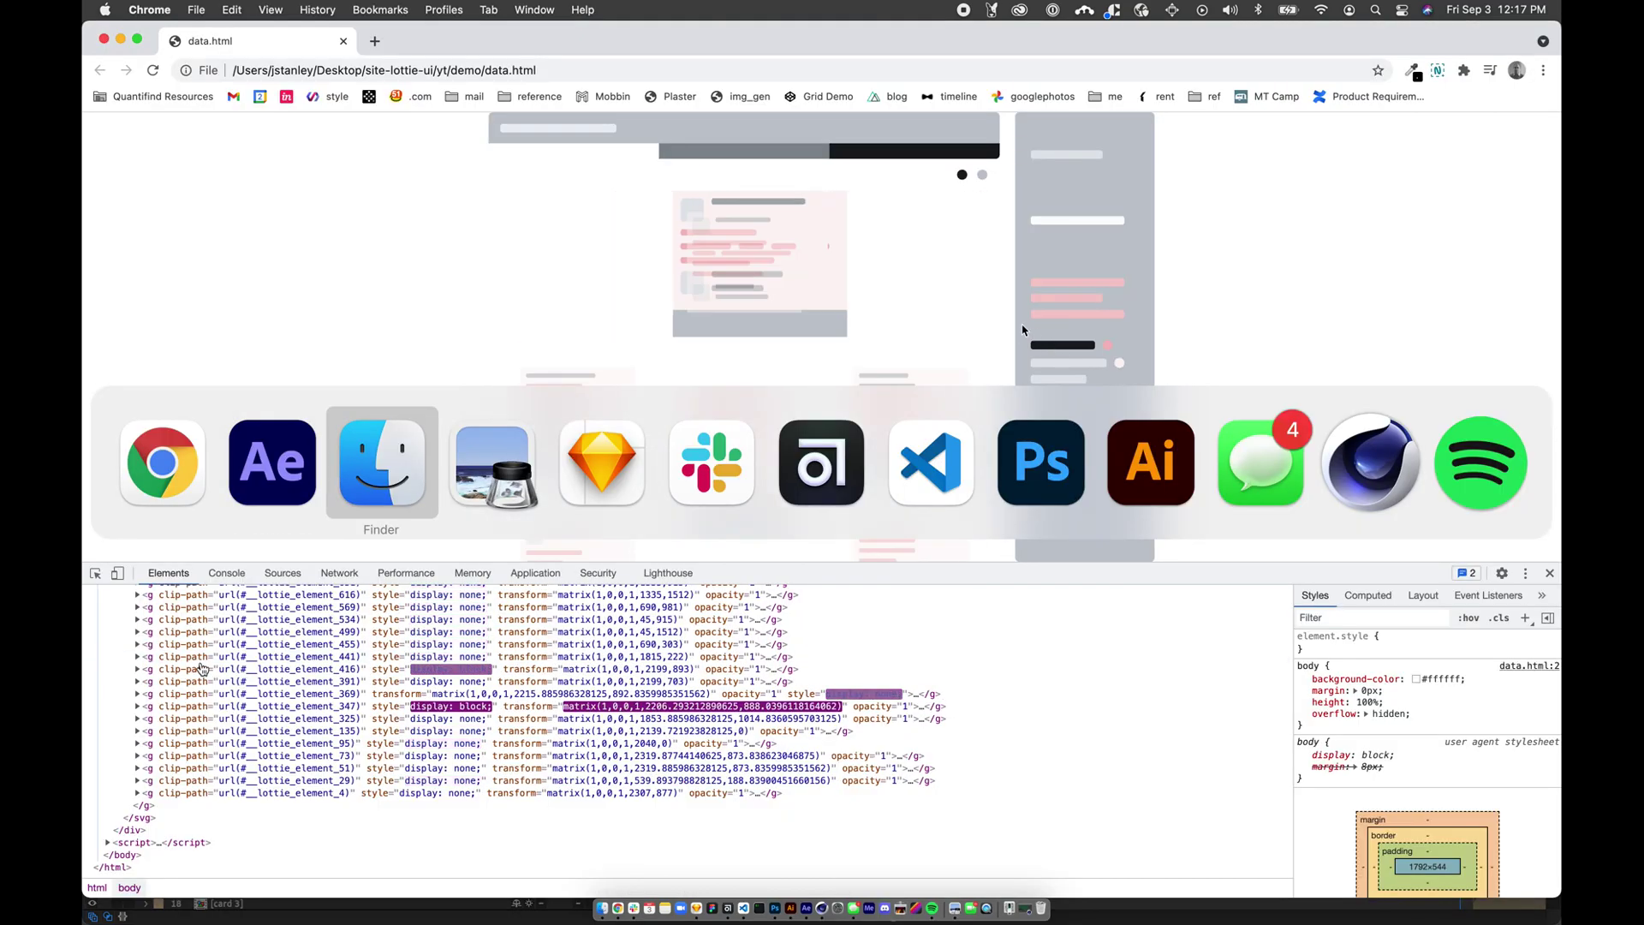
scroll(423, 382, right, 5)
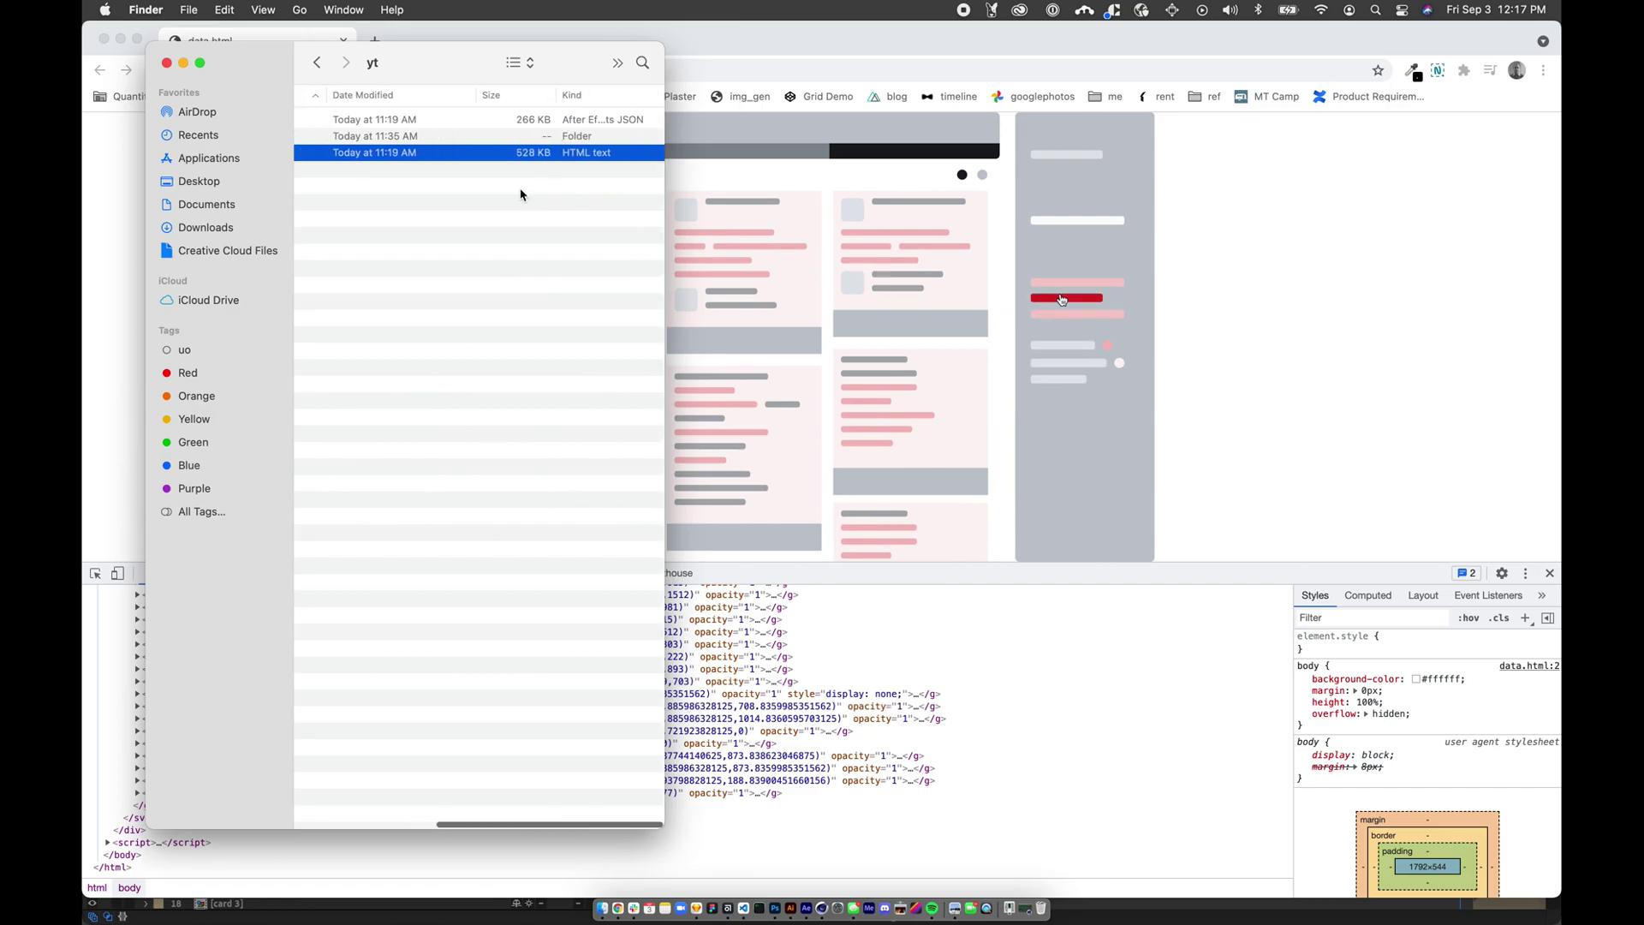
- Return to Chrome, clear the console, and run document.querySelectorAll("*").length to count the page's elements
key(super+Tab)
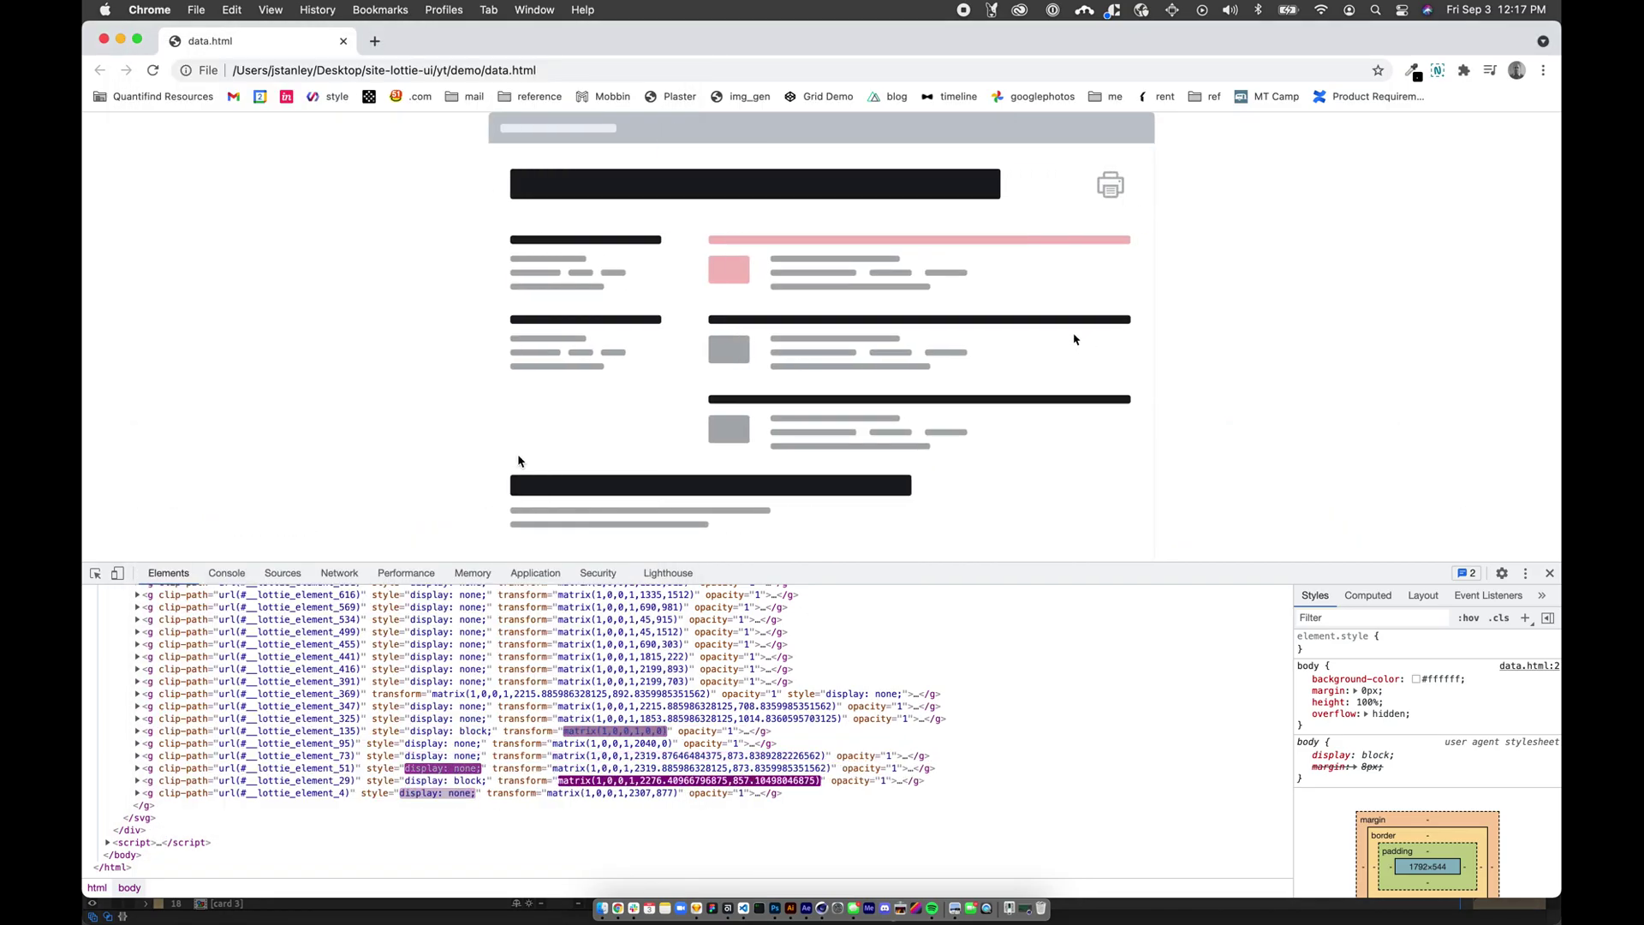
key(super+Tab)
key(Escape)
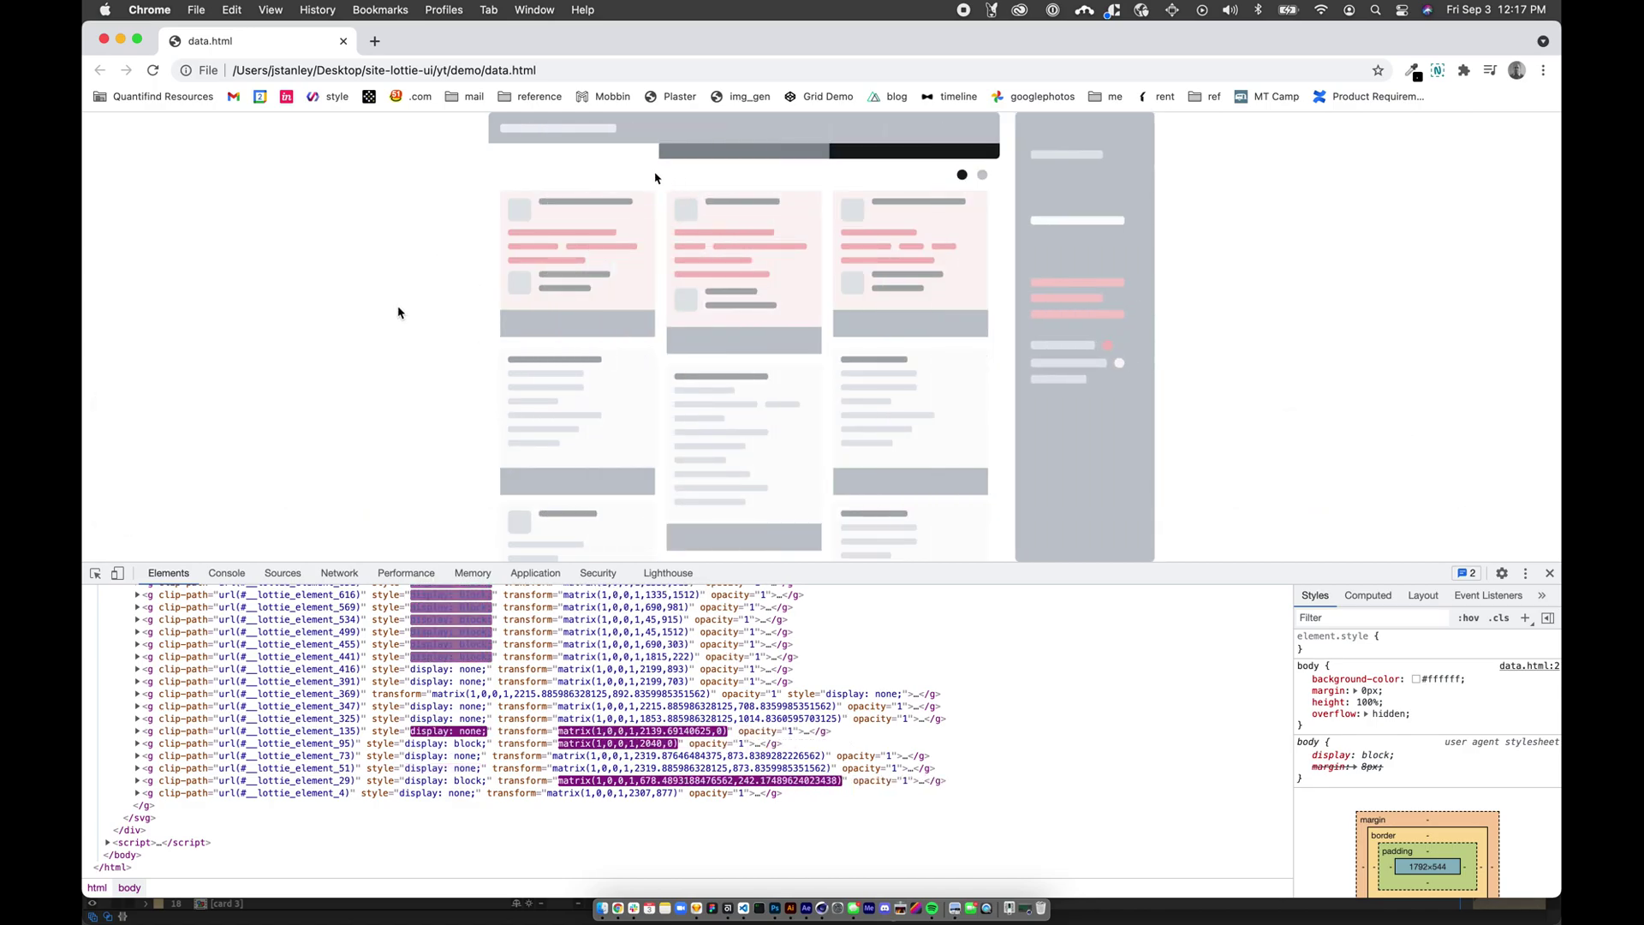
click(227, 572)
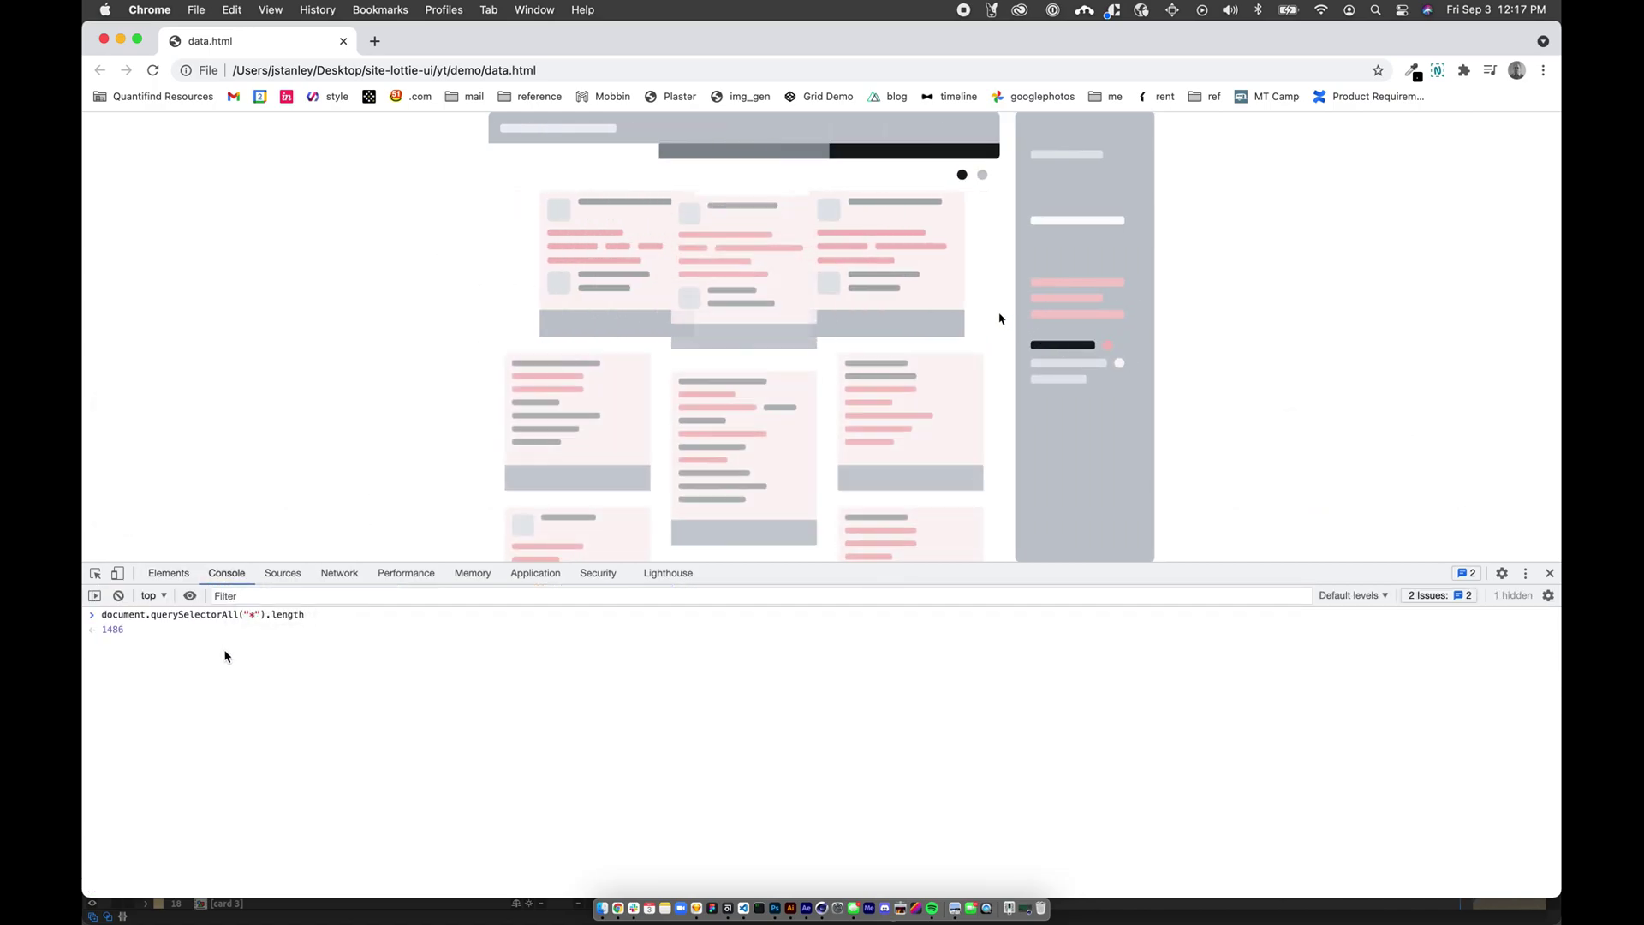
key(super+a)
key(BackSpace)
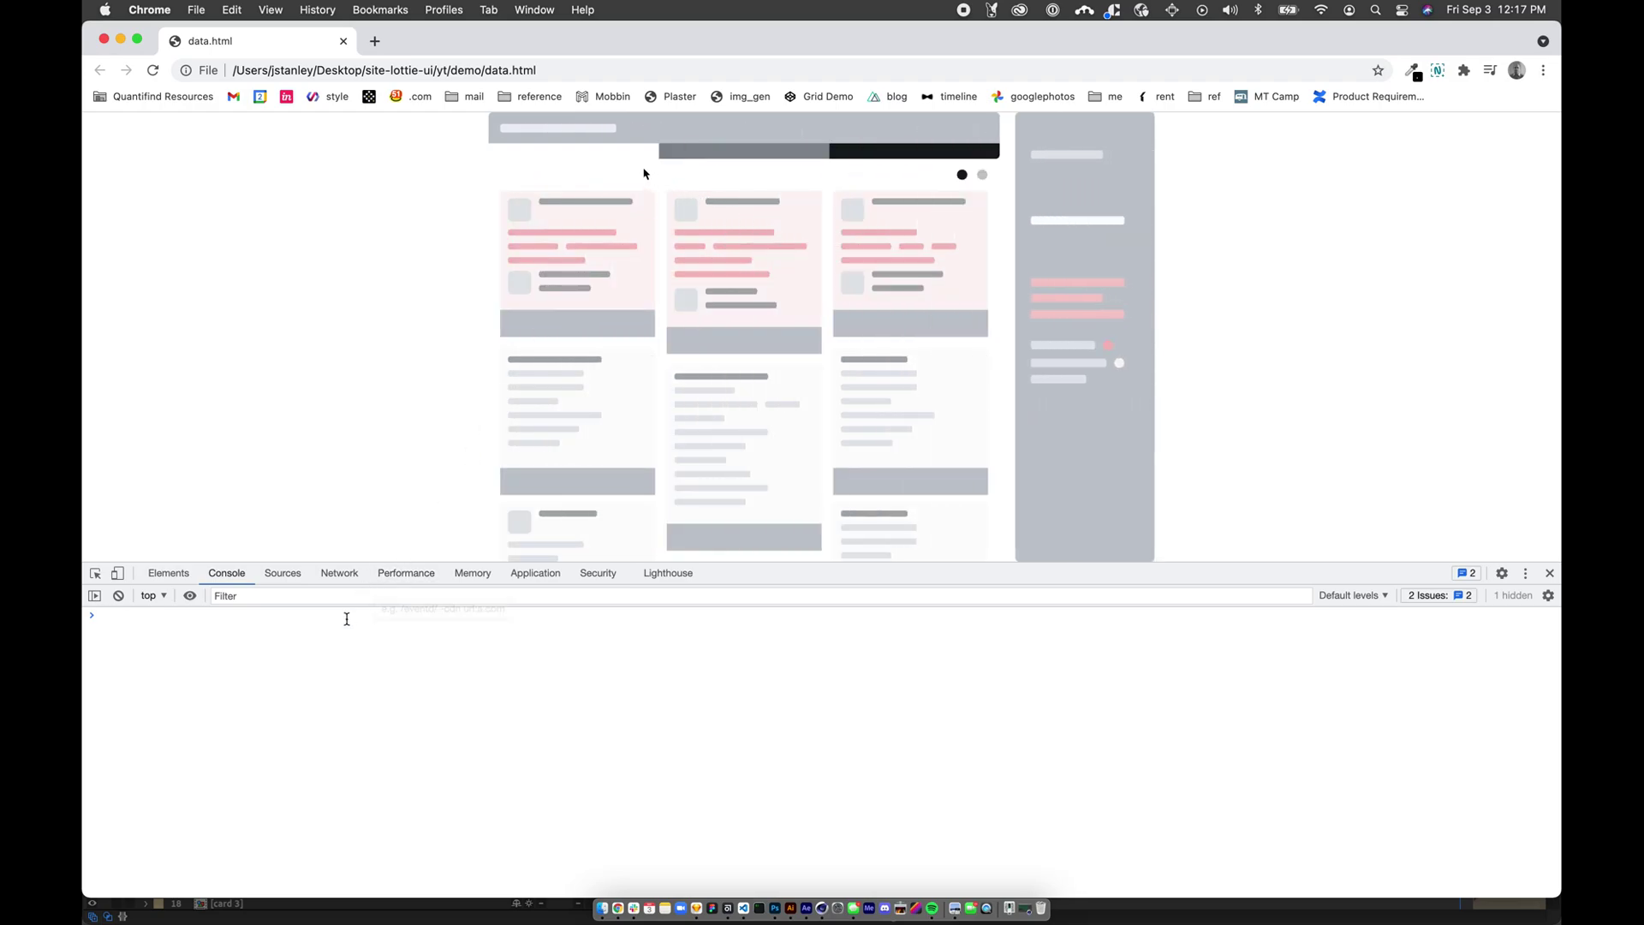
text(document.querySelectorAll("*").length)
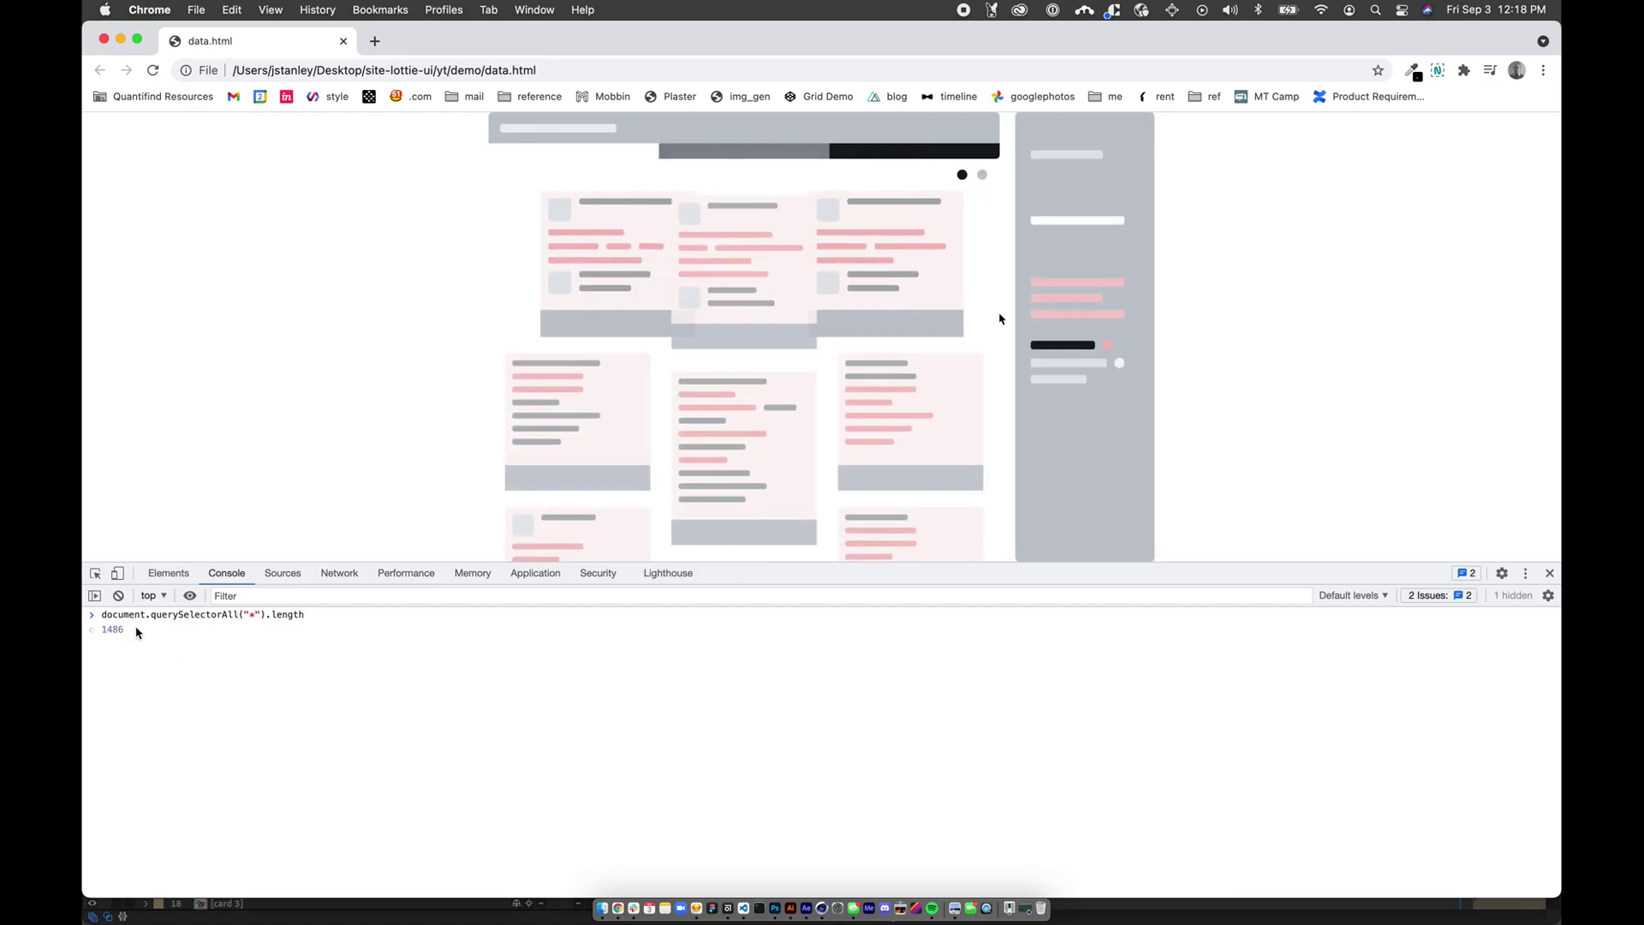
- Return to the Lighthouse report in Preview and calculate 2066-1486 in Spotlight to compare the DOM element counts
key(super+Tab)
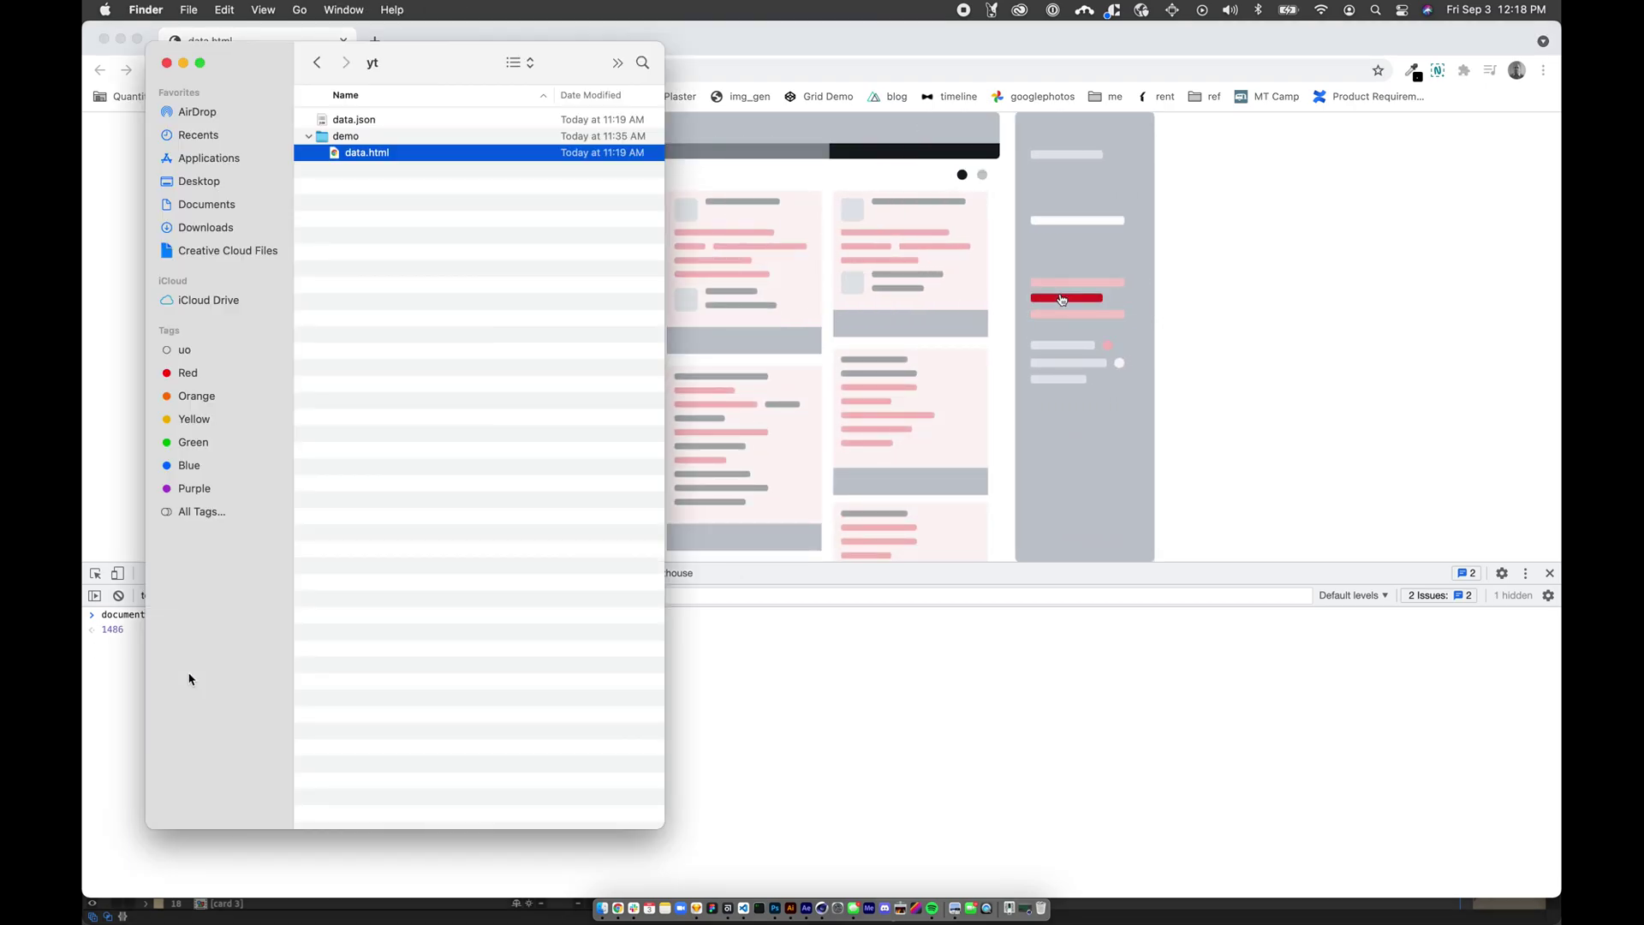
key(super+Tab)
key(super+Tab)
key(super+Tab)
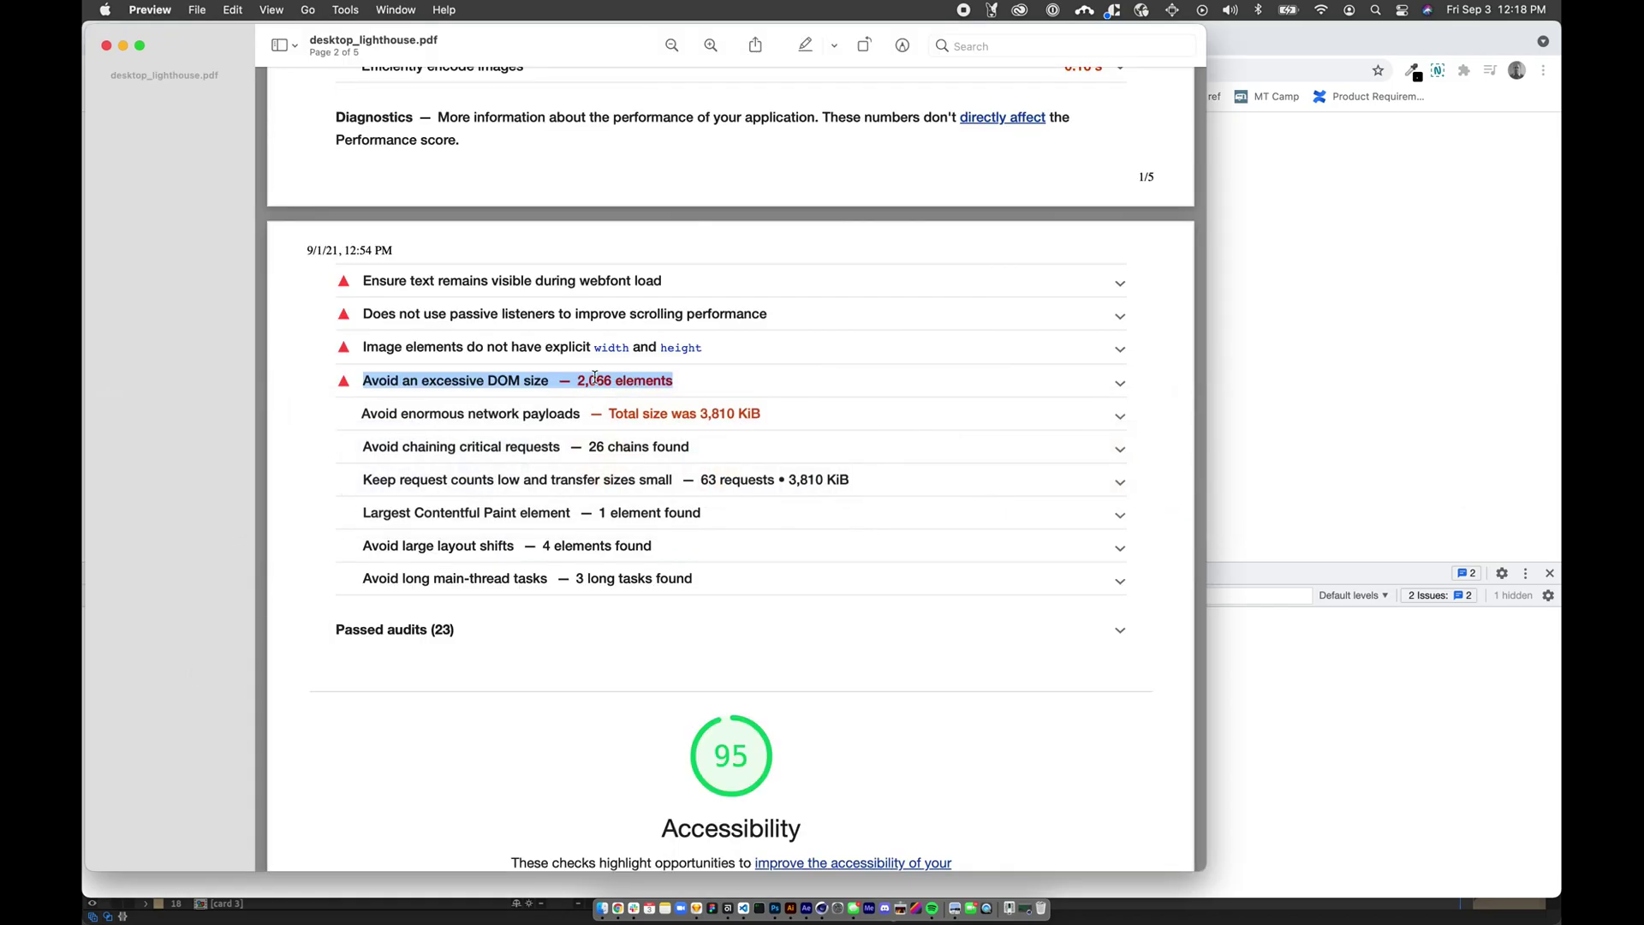
key(super+space)
text(148)
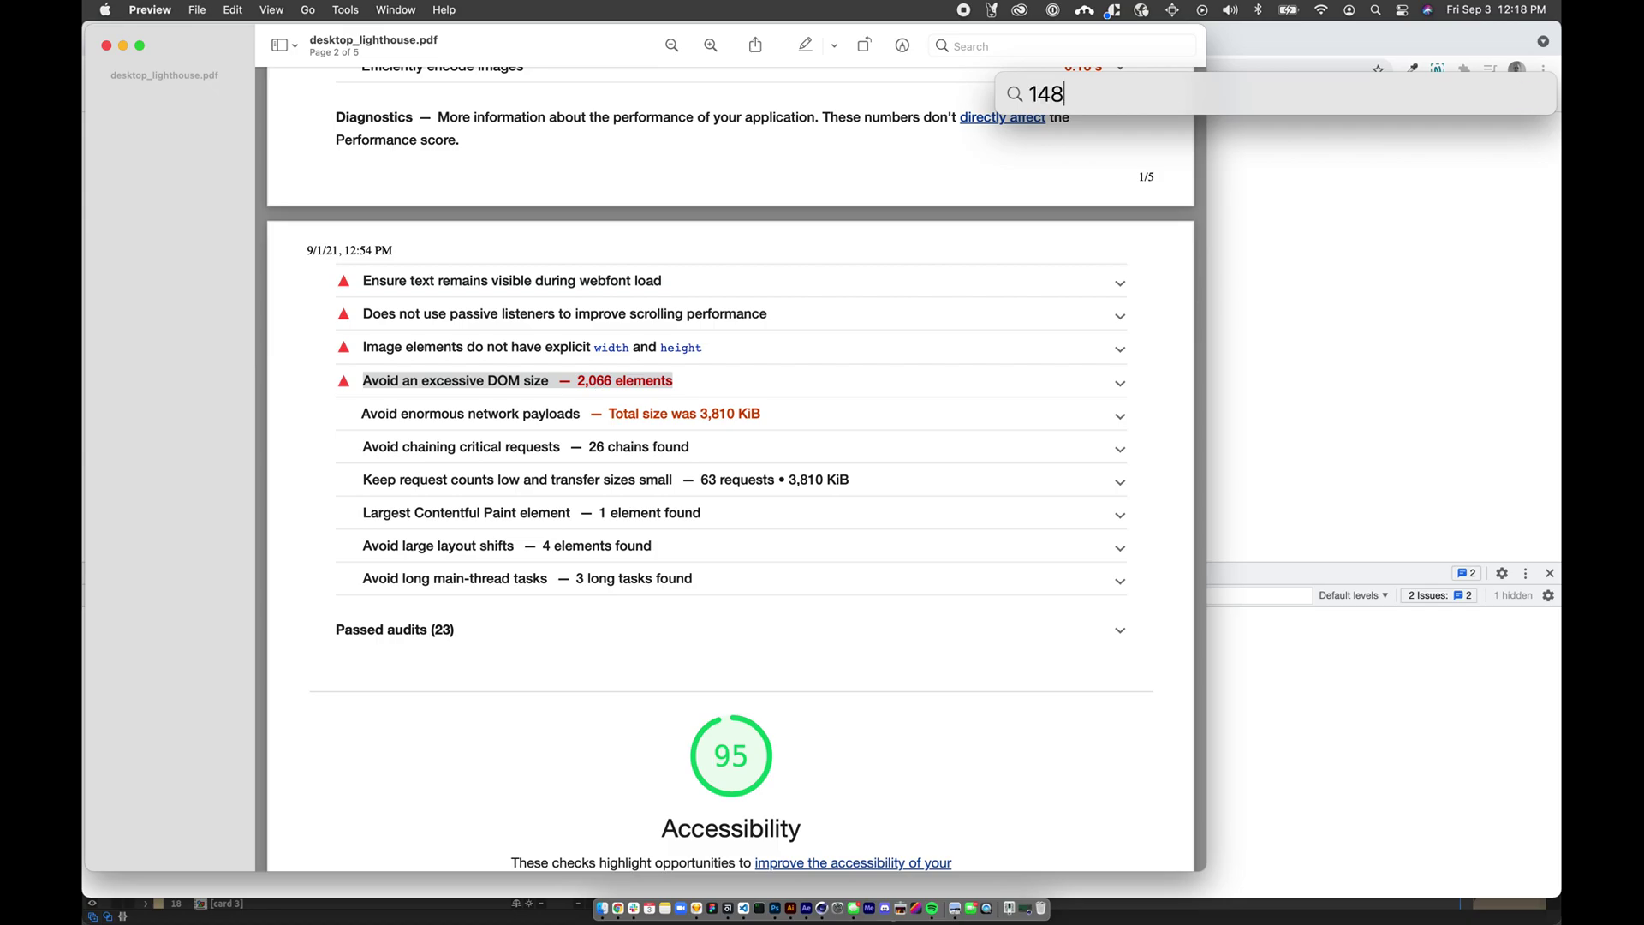
text(6)
key(BackSpace)
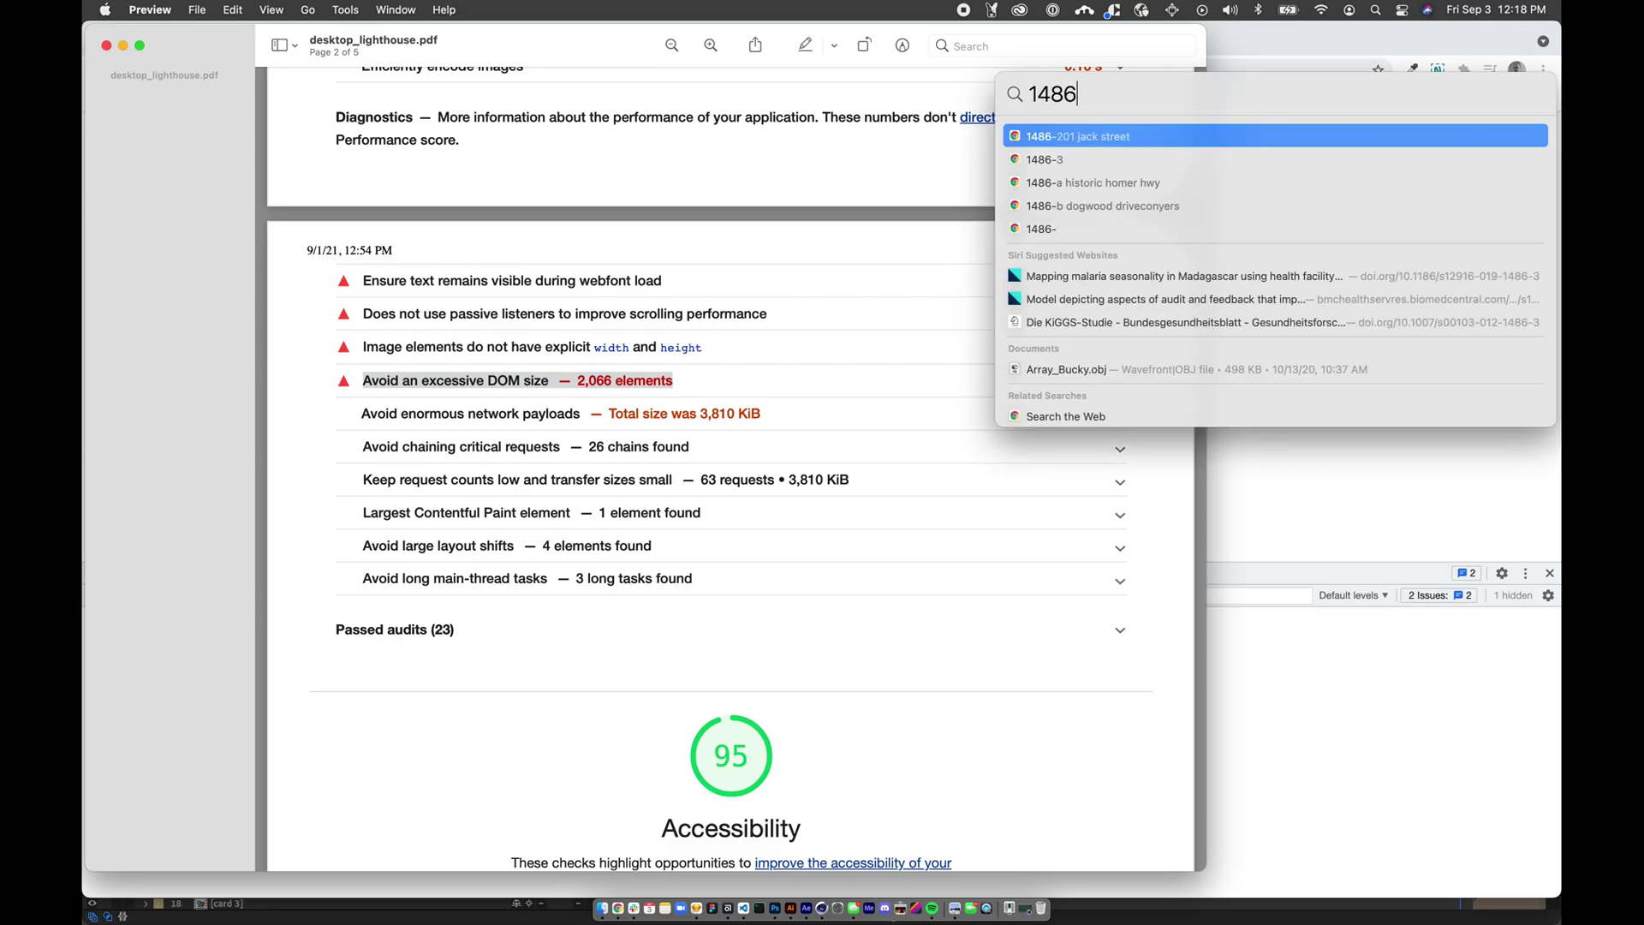
click(1030, 94)
text(2066-)
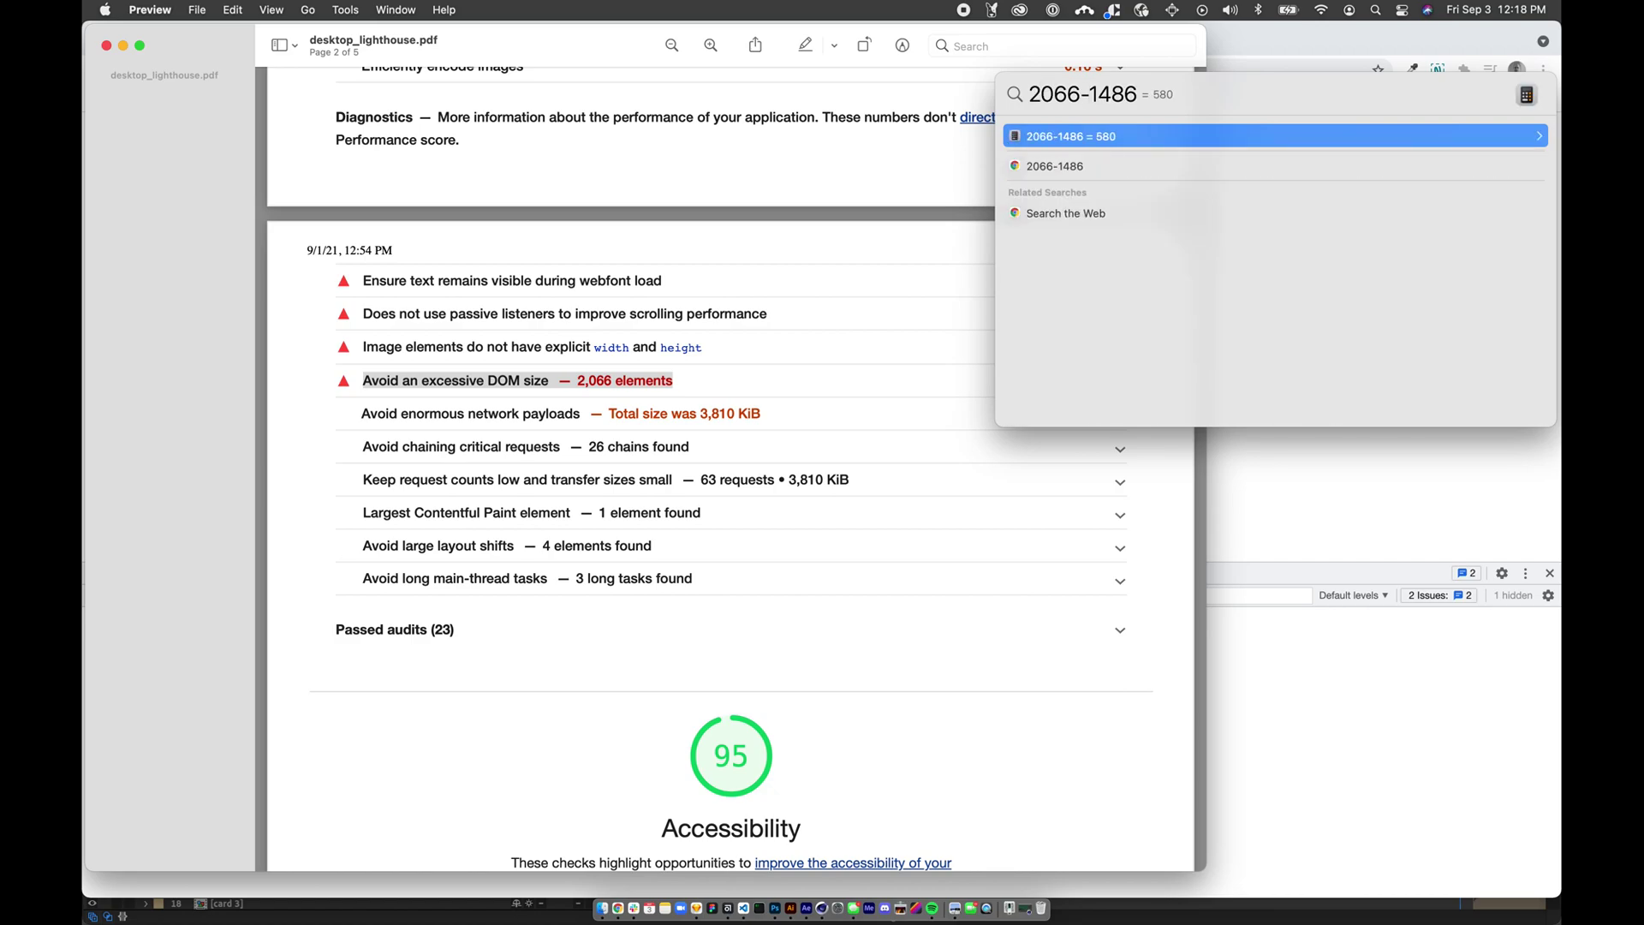
key(super+a)
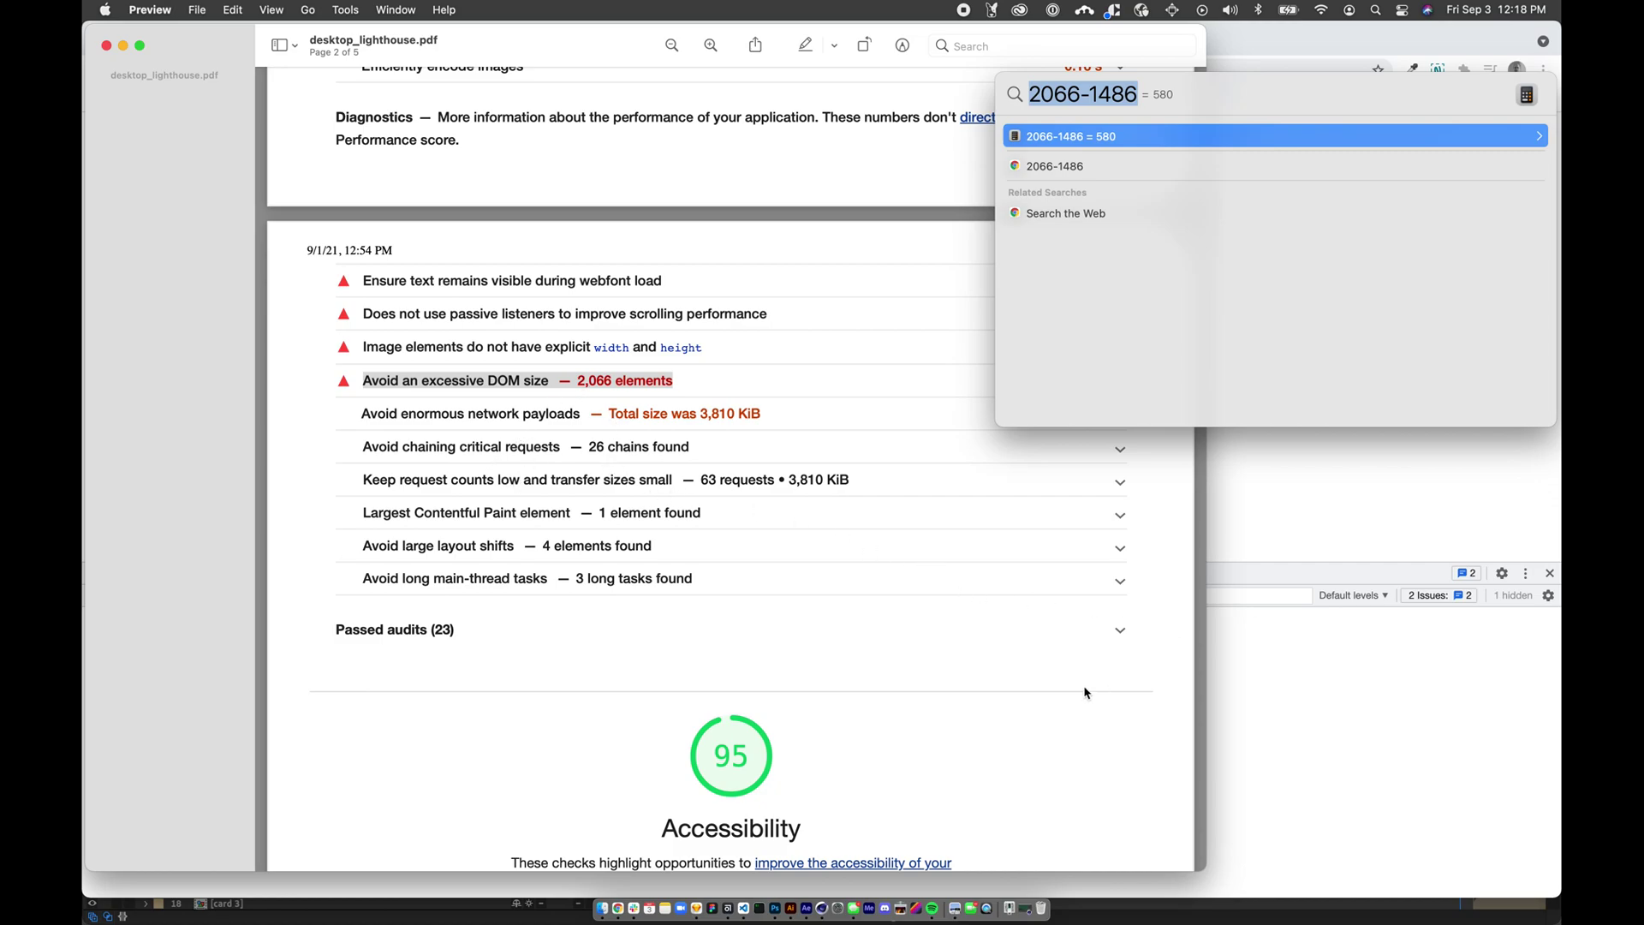
- Switch to After Effects, select the UI_screenshot_3 layer, and scrub the composition to 0:00:07:46
key(super+Tab)
key(super+Tab)
key(super+Tab)
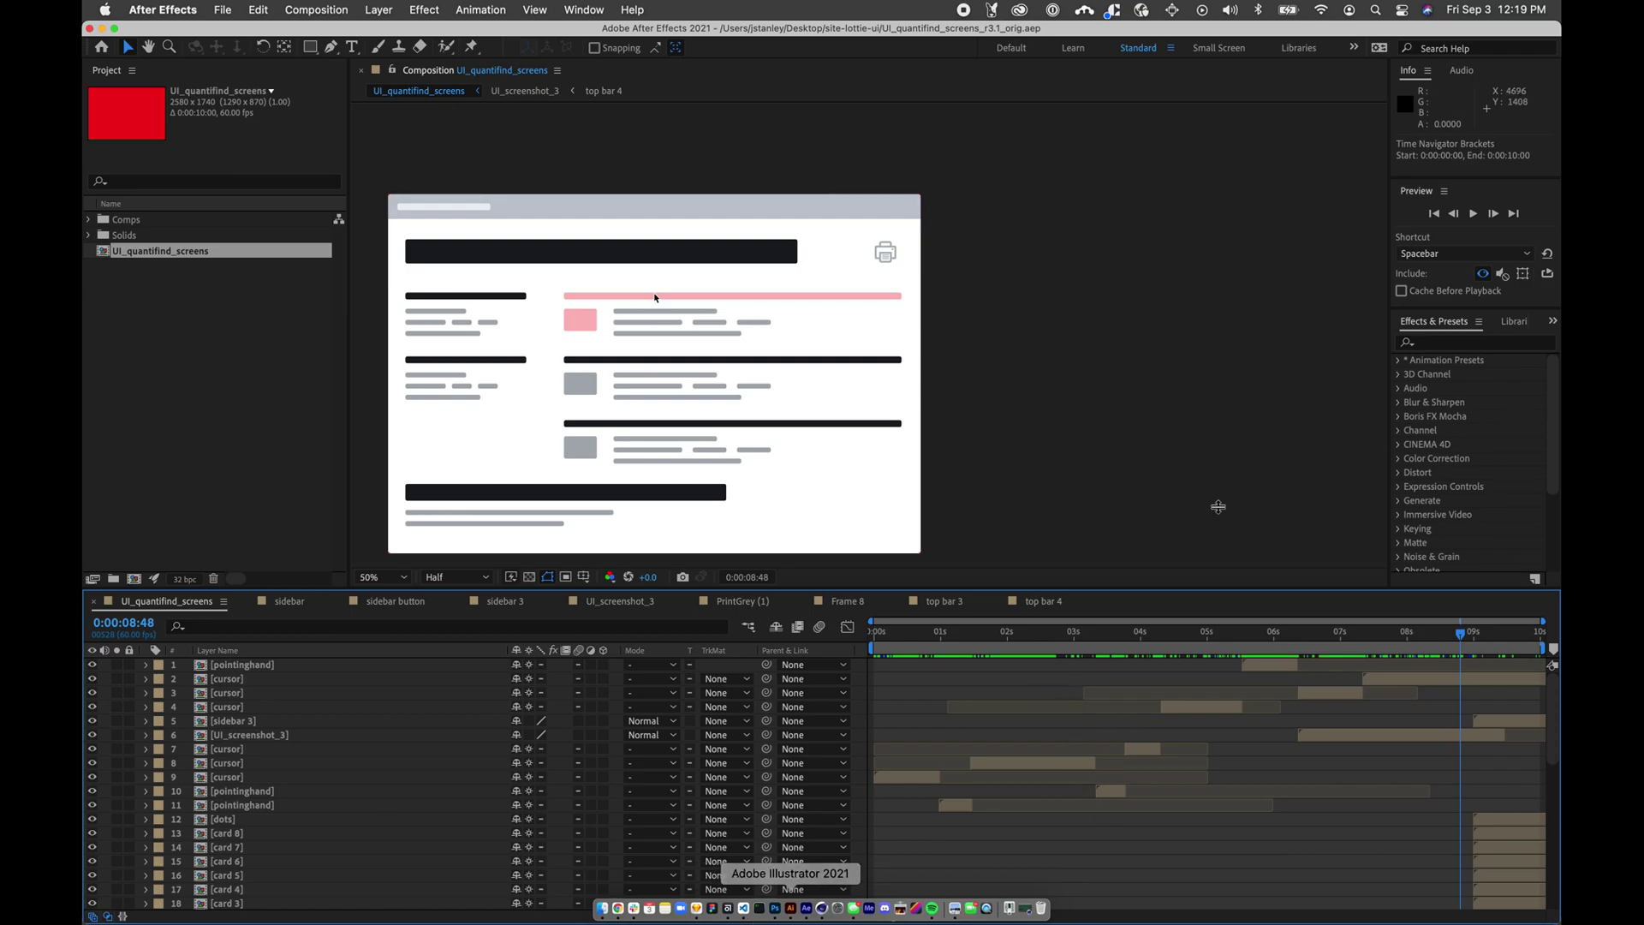
click(919, 466)
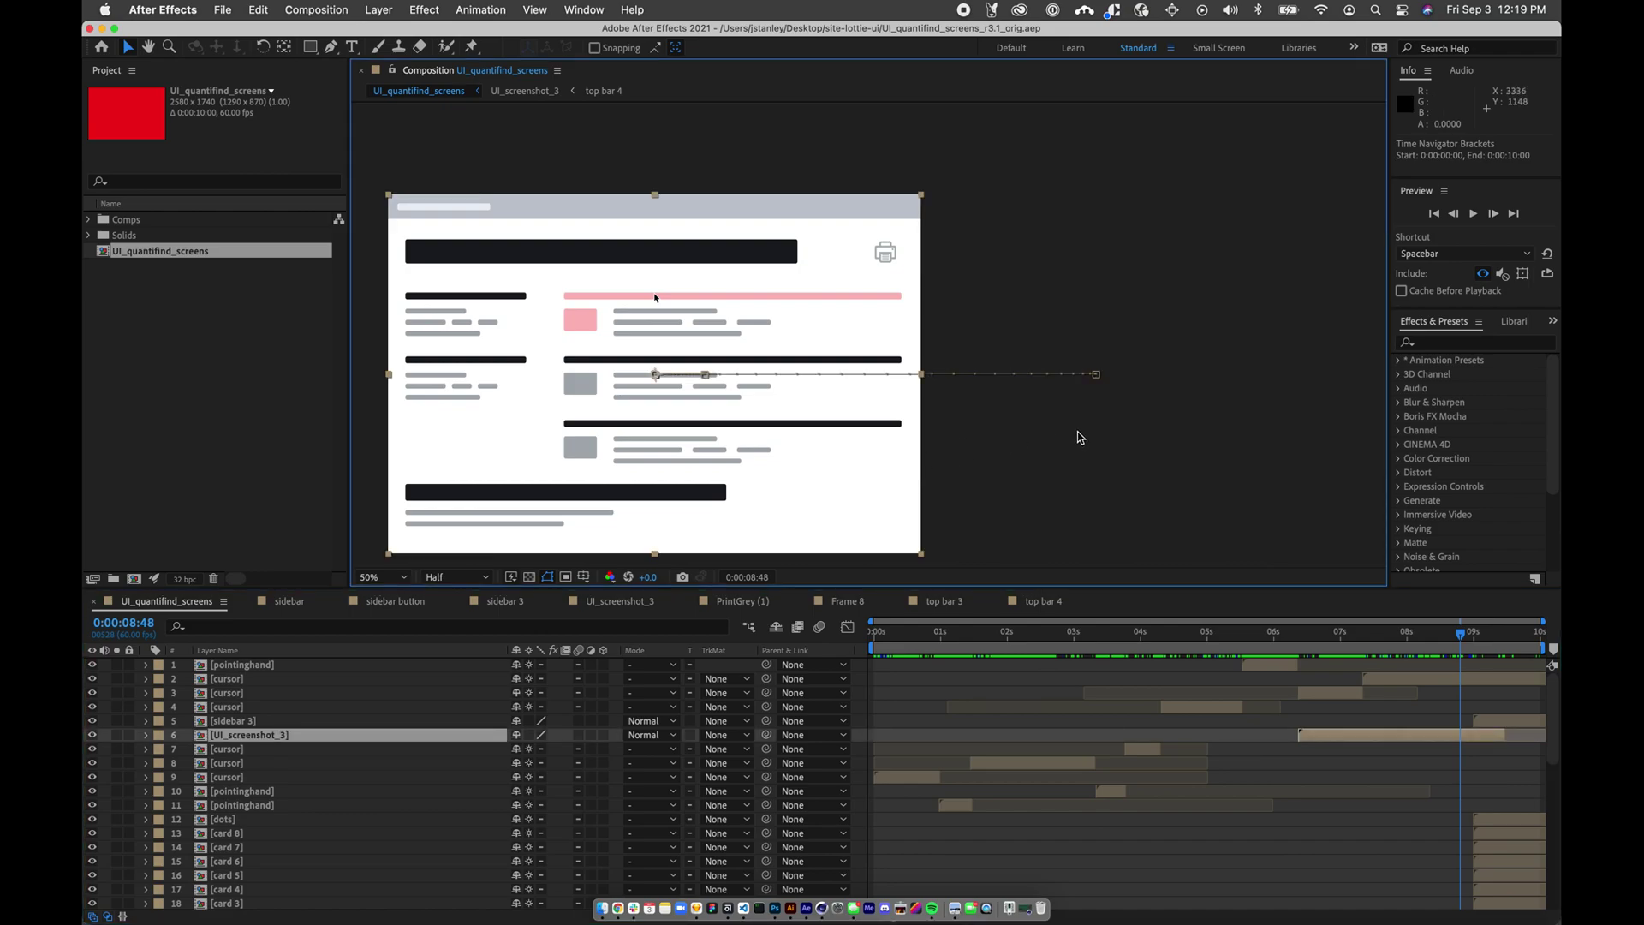
drag(910, 638, 1391, 676)
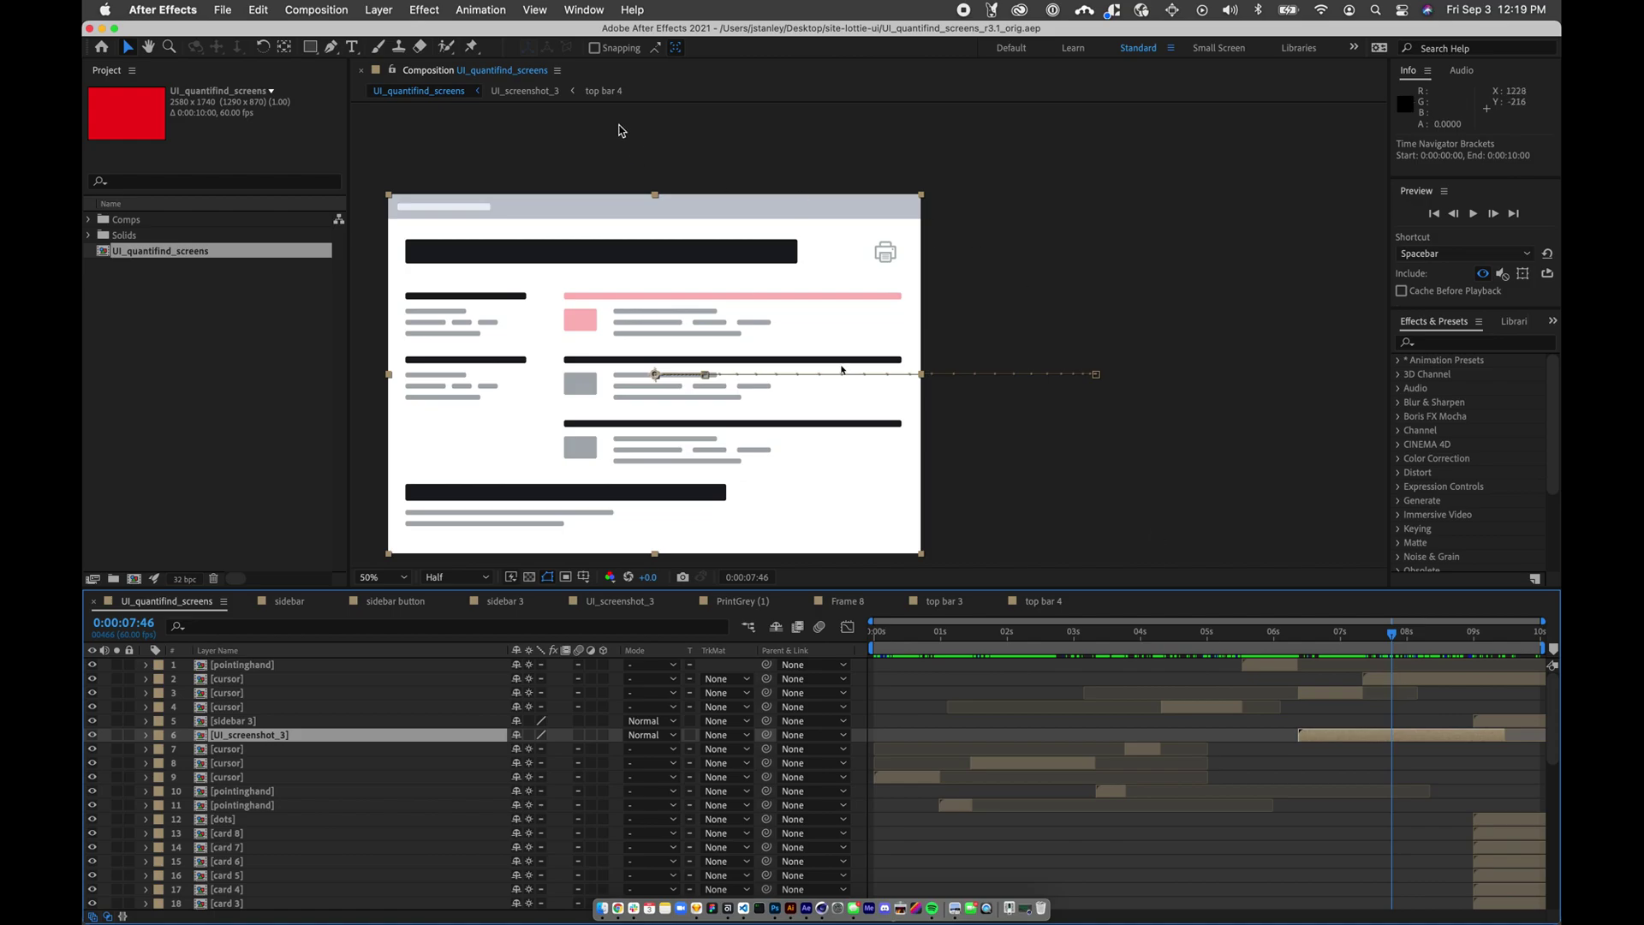
- Look up the AEUX entry among the installed extensions, leaving it unopened
click(582, 9)
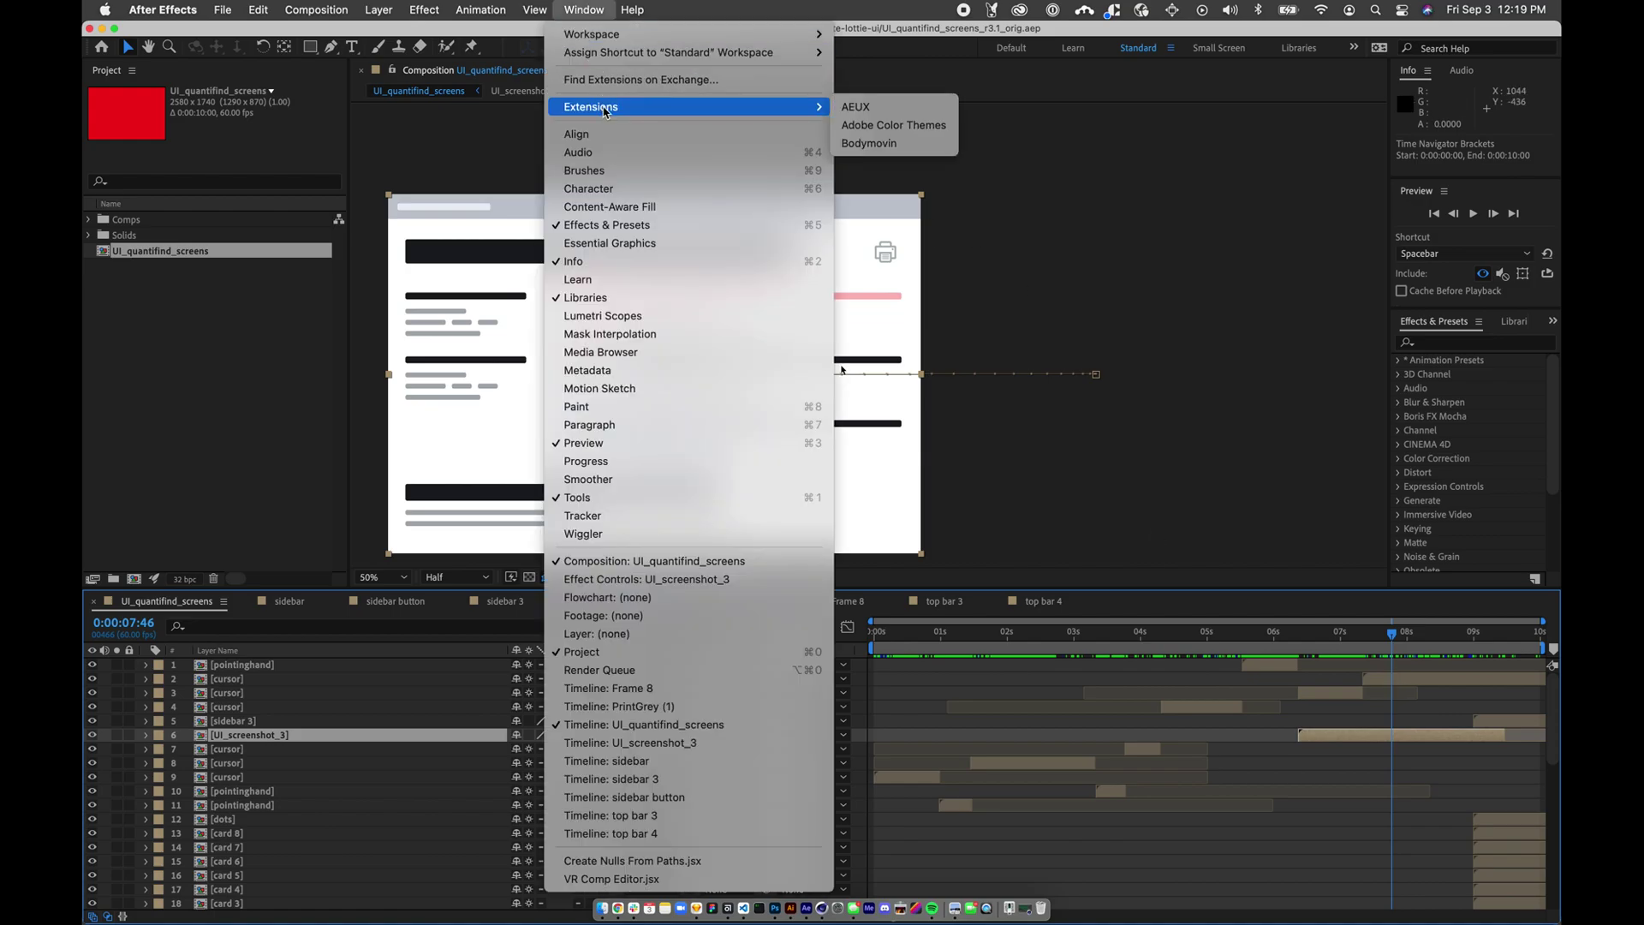
mouse_move(821, 108)
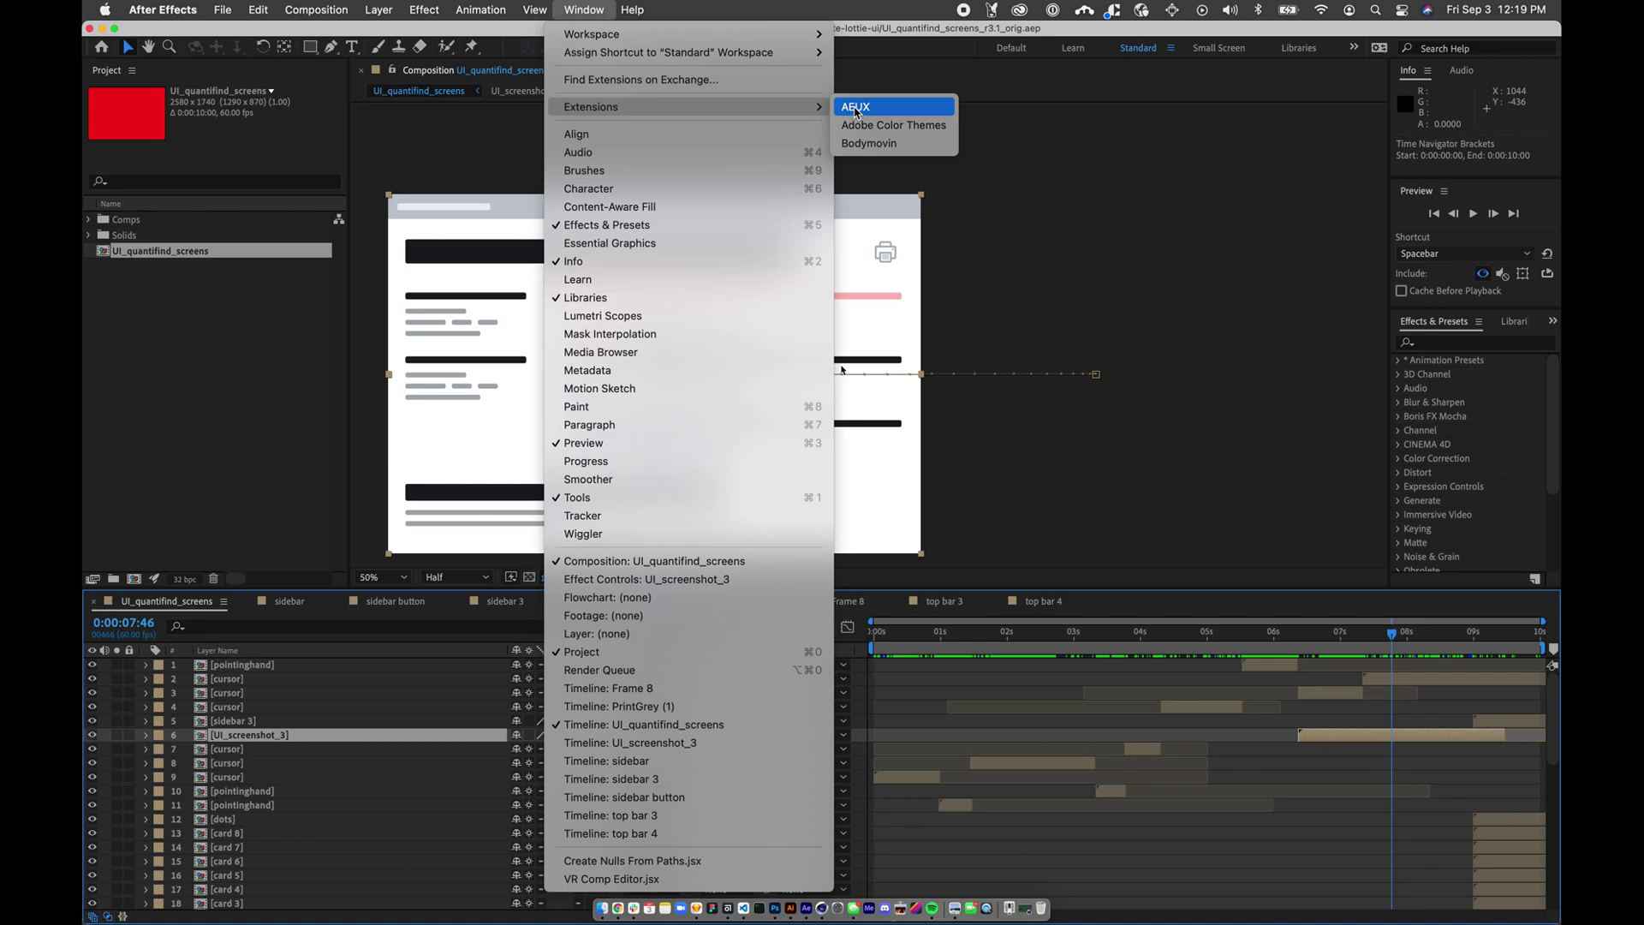
click(1071, 163)
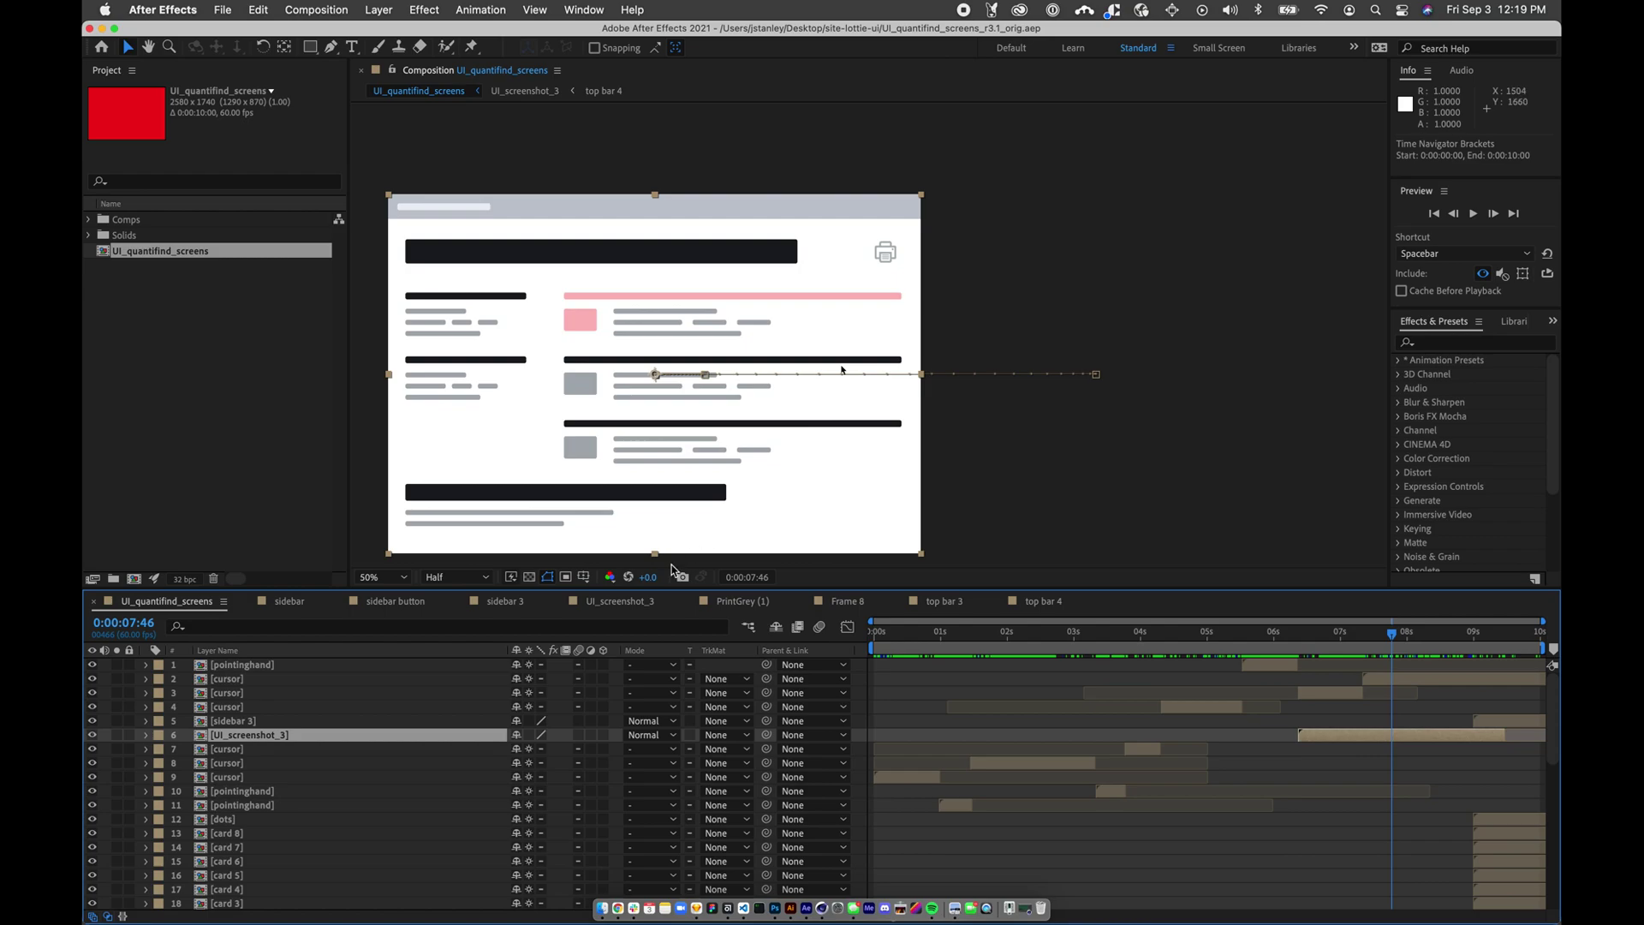
click(611, 447)
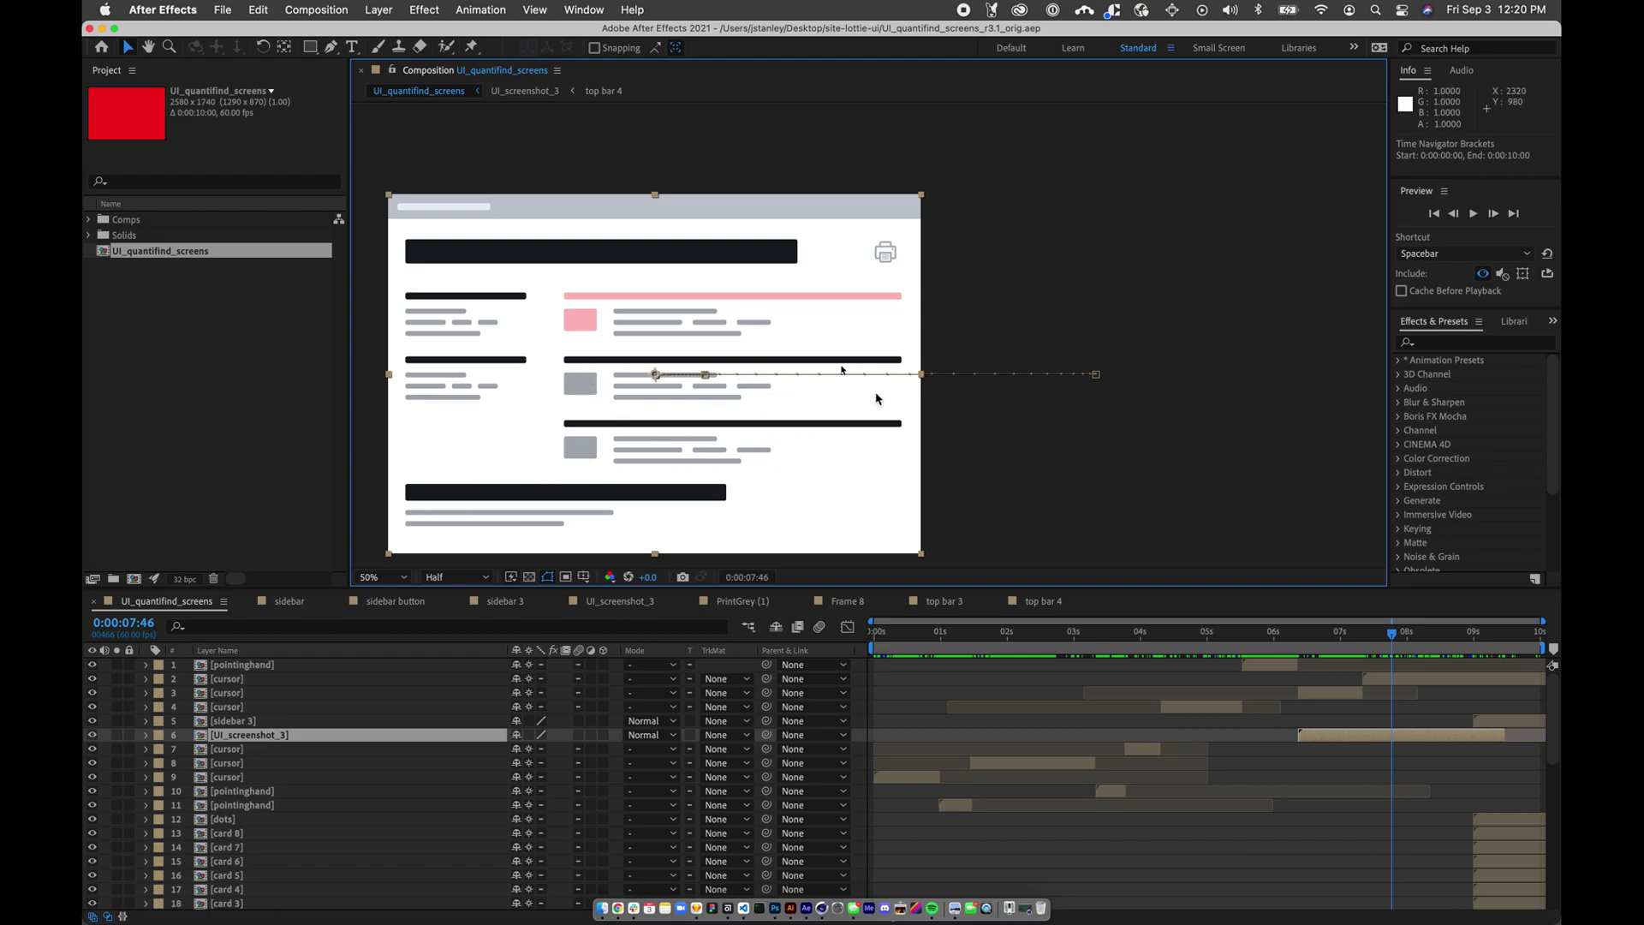
- Open the UI_screenshot_3 precomp and compare the layers inside its nested Frame 7, top bar 4 and Frame 6 compositions
double_click(586, 388)
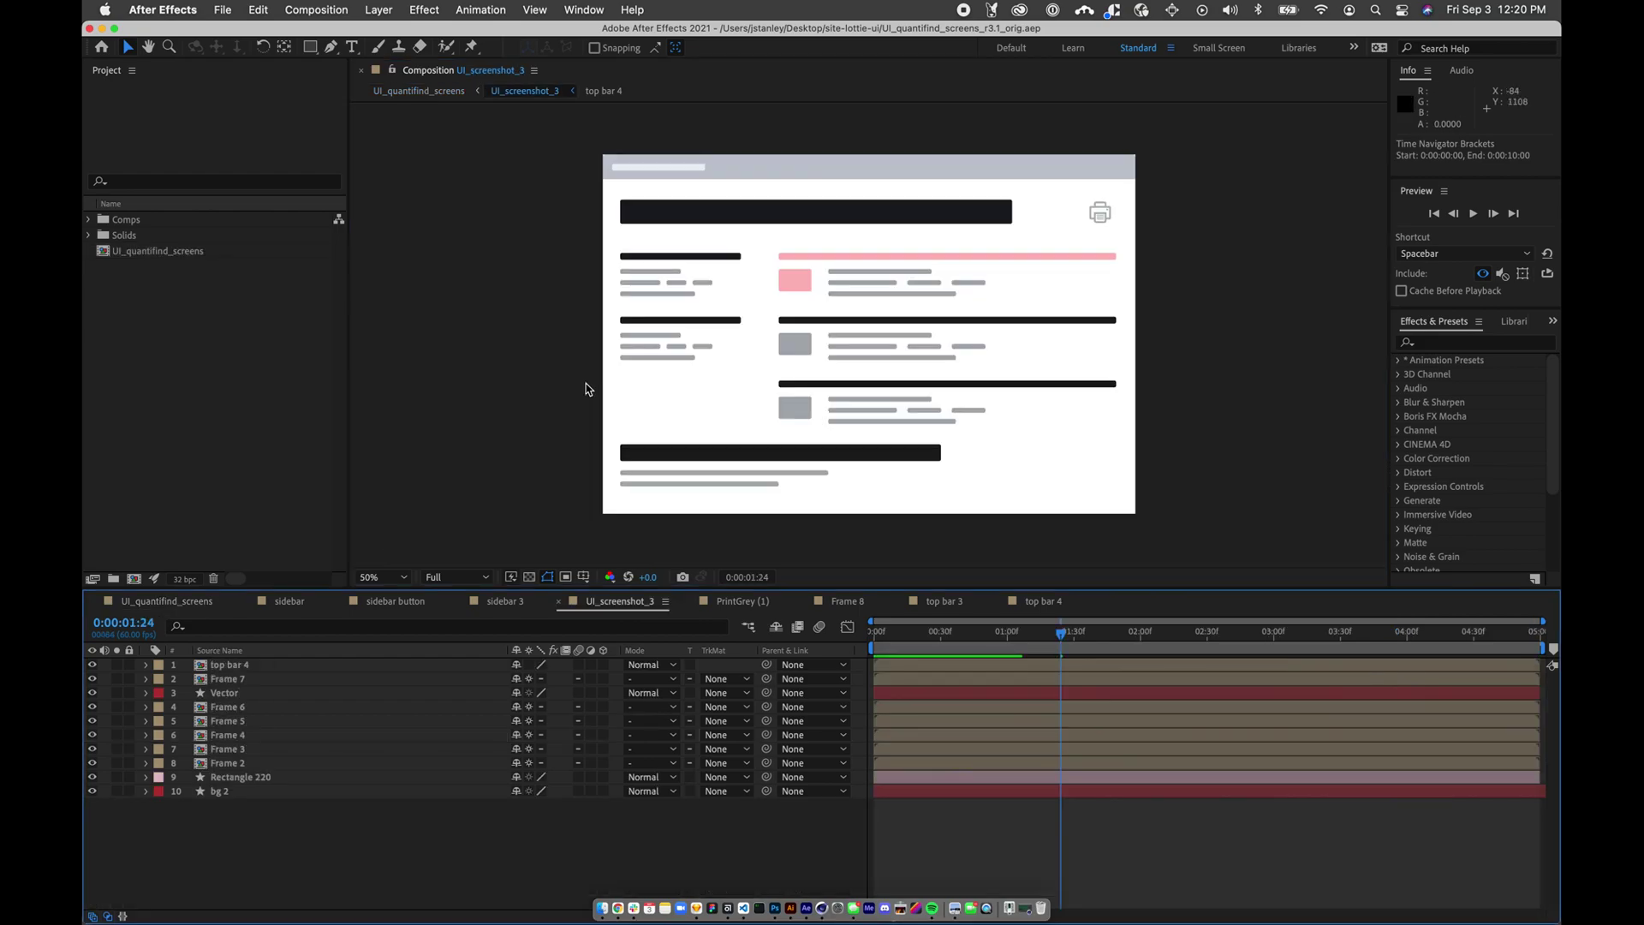
click(801, 354)
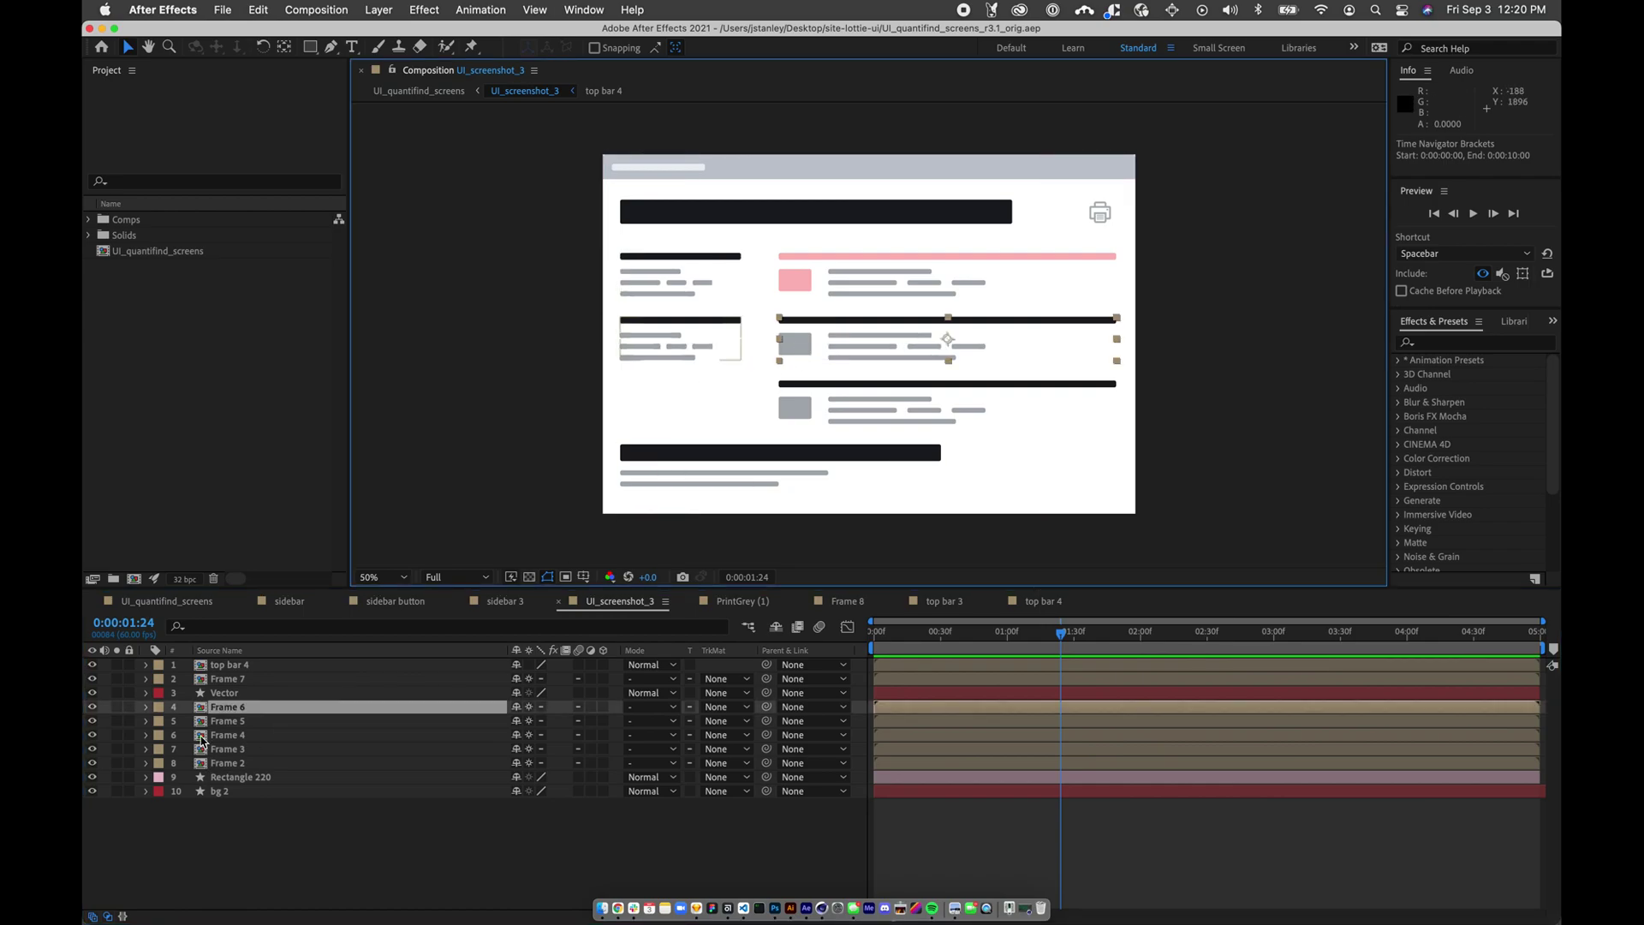
click(799, 416)
double_click(800, 416)
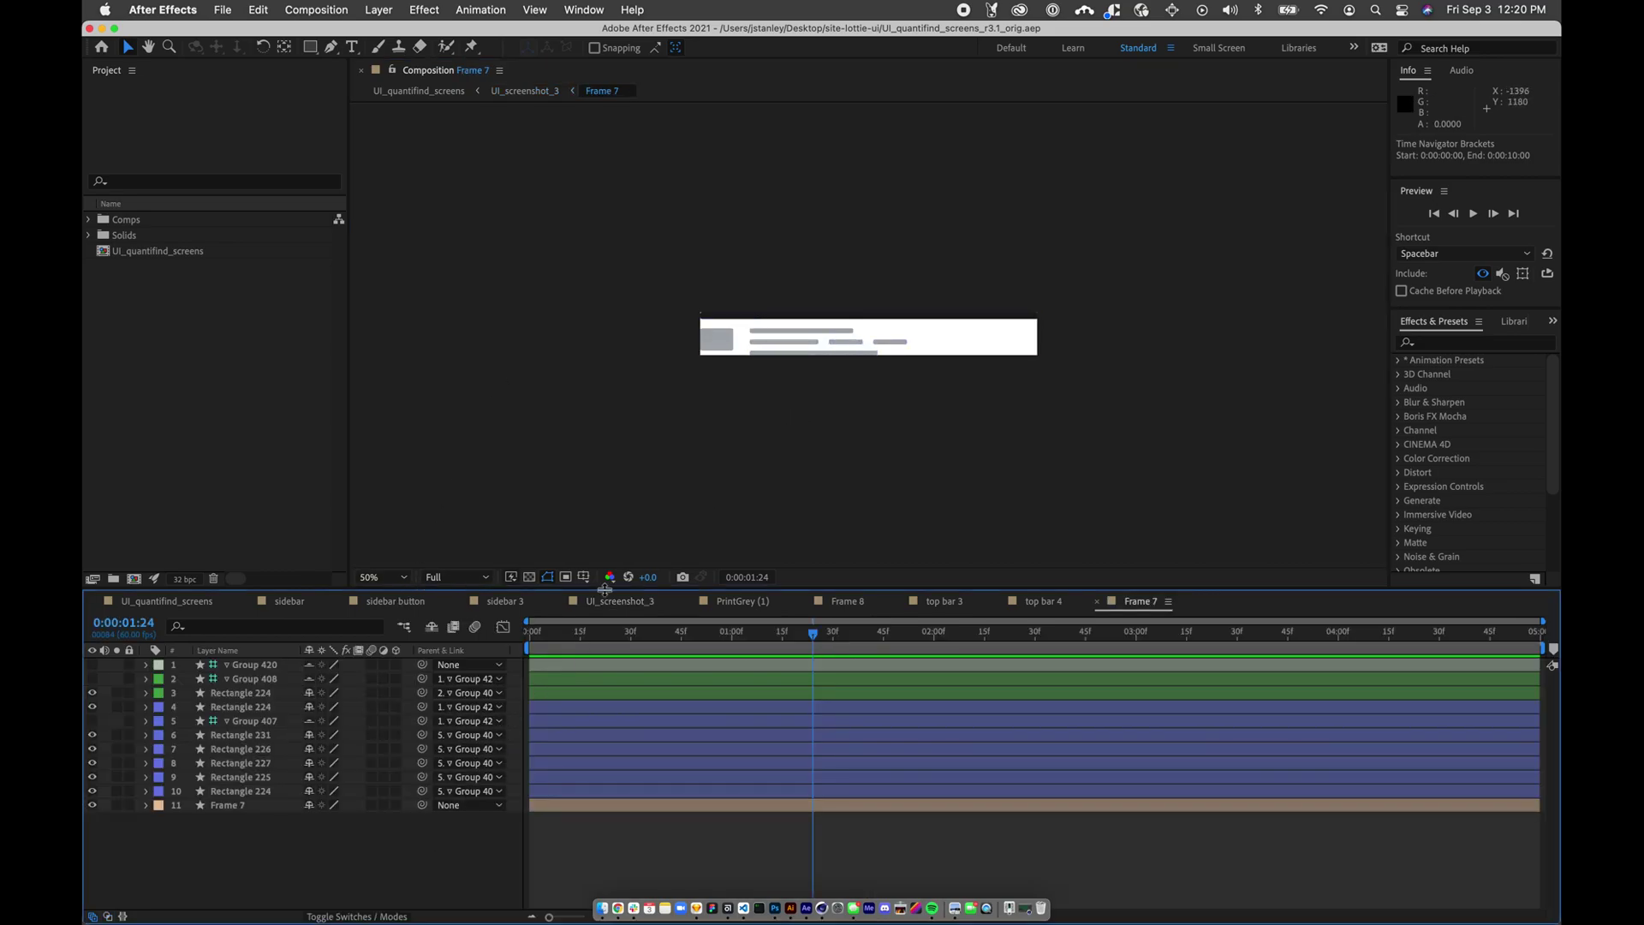
click(1098, 602)
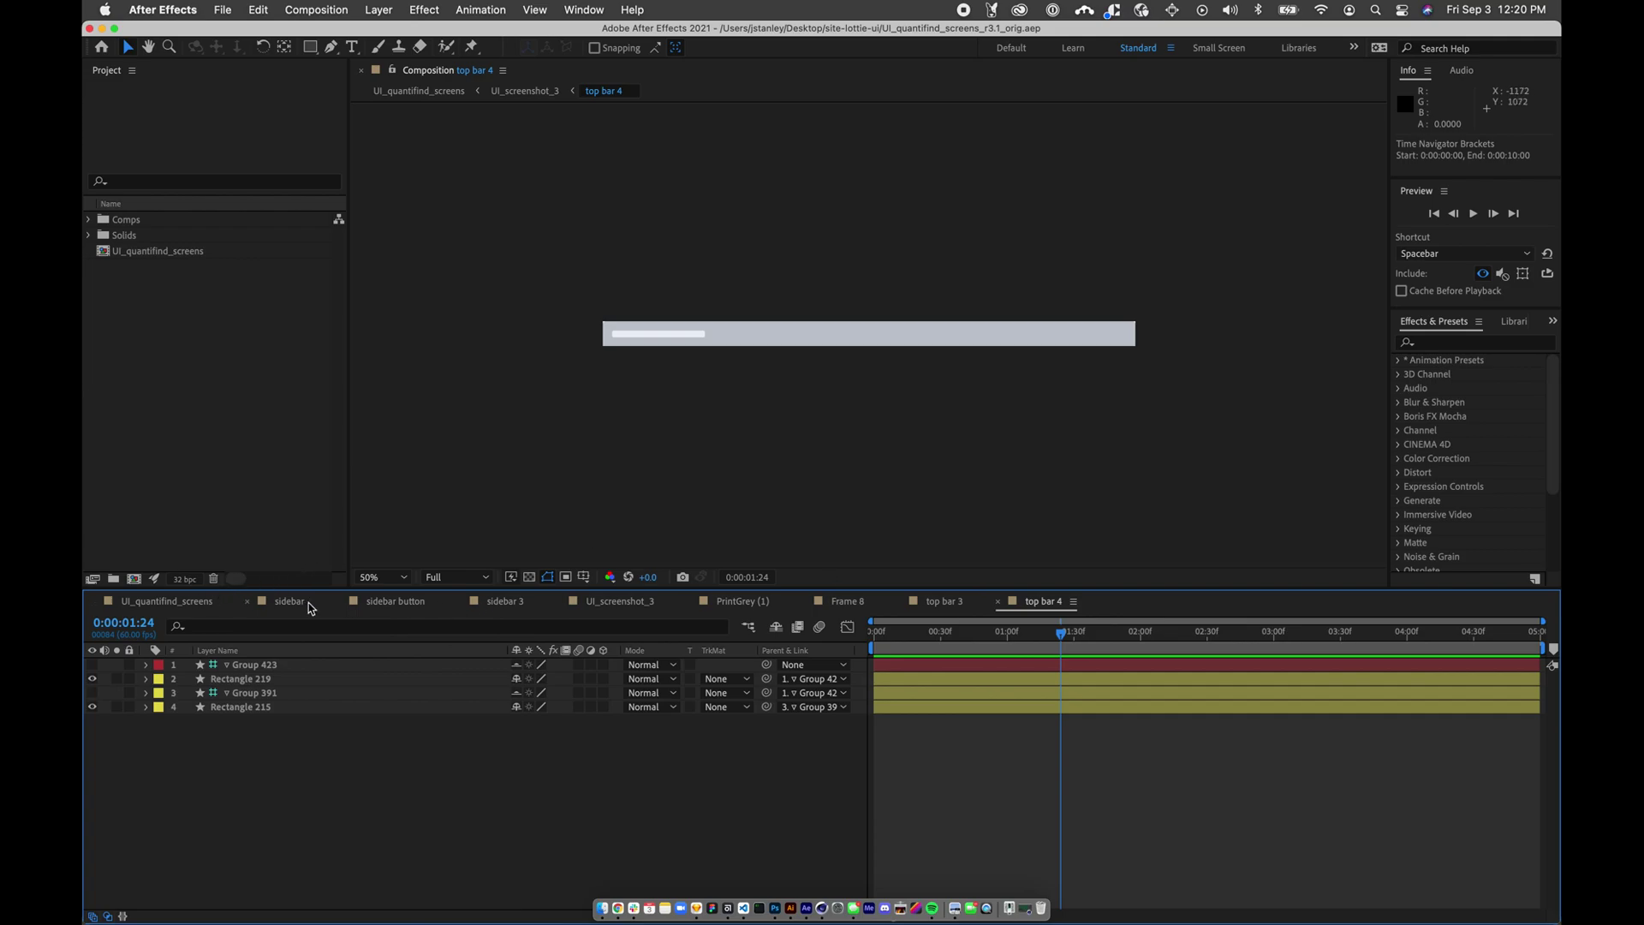
click(606, 603)
double_click(817, 327)
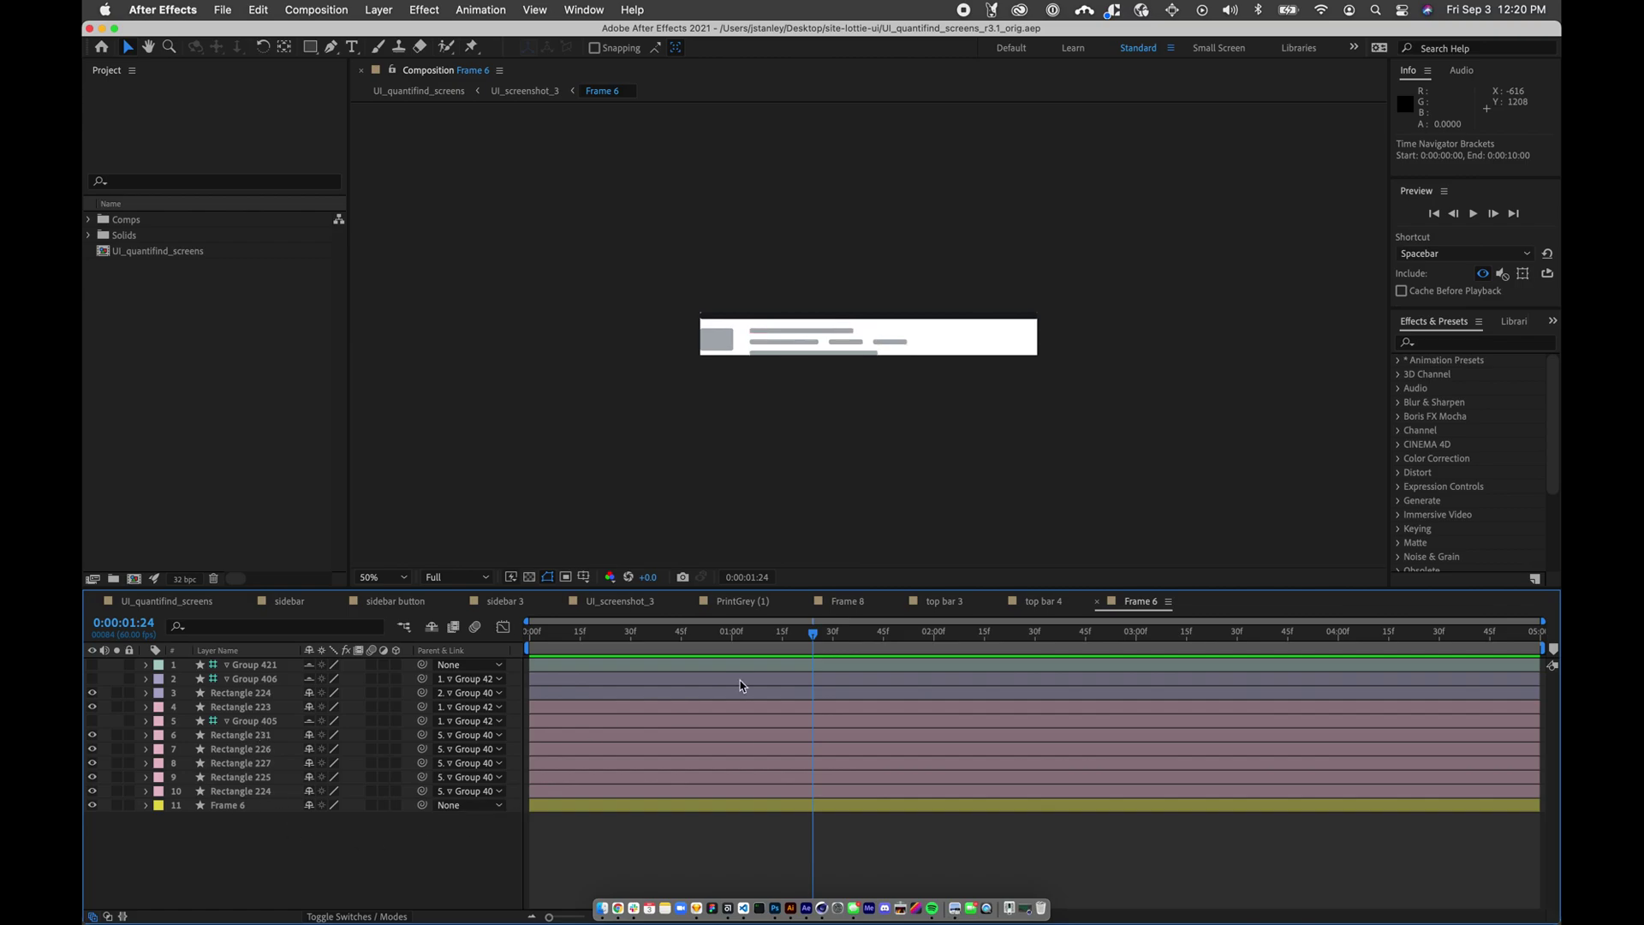
click(620, 602)
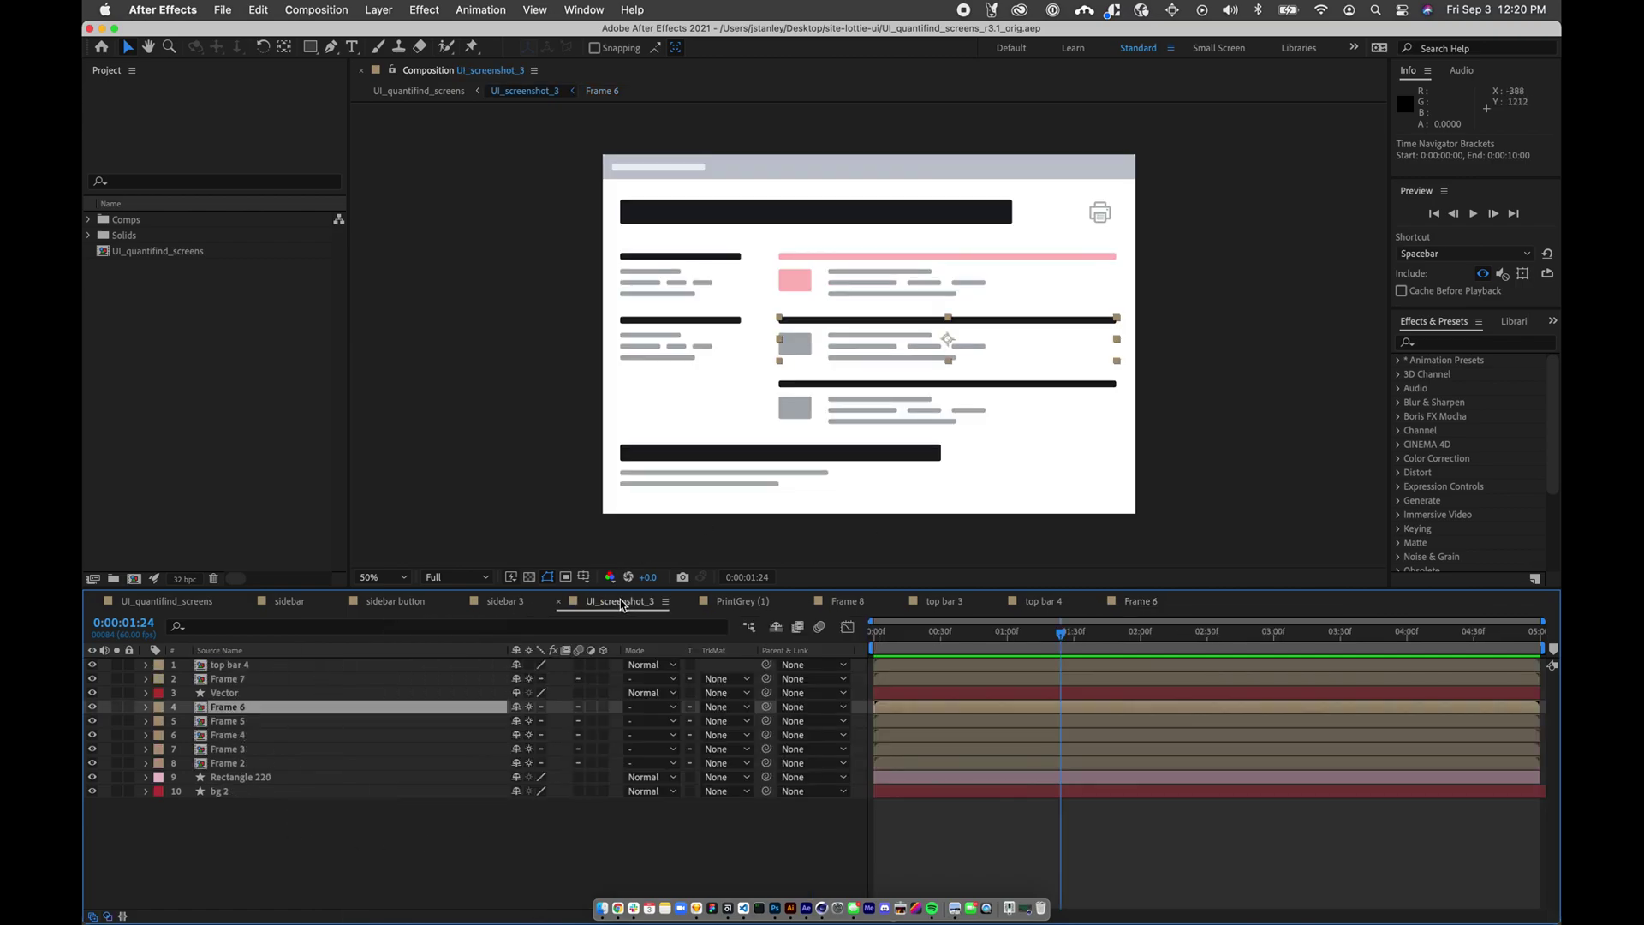
click(231, 710)
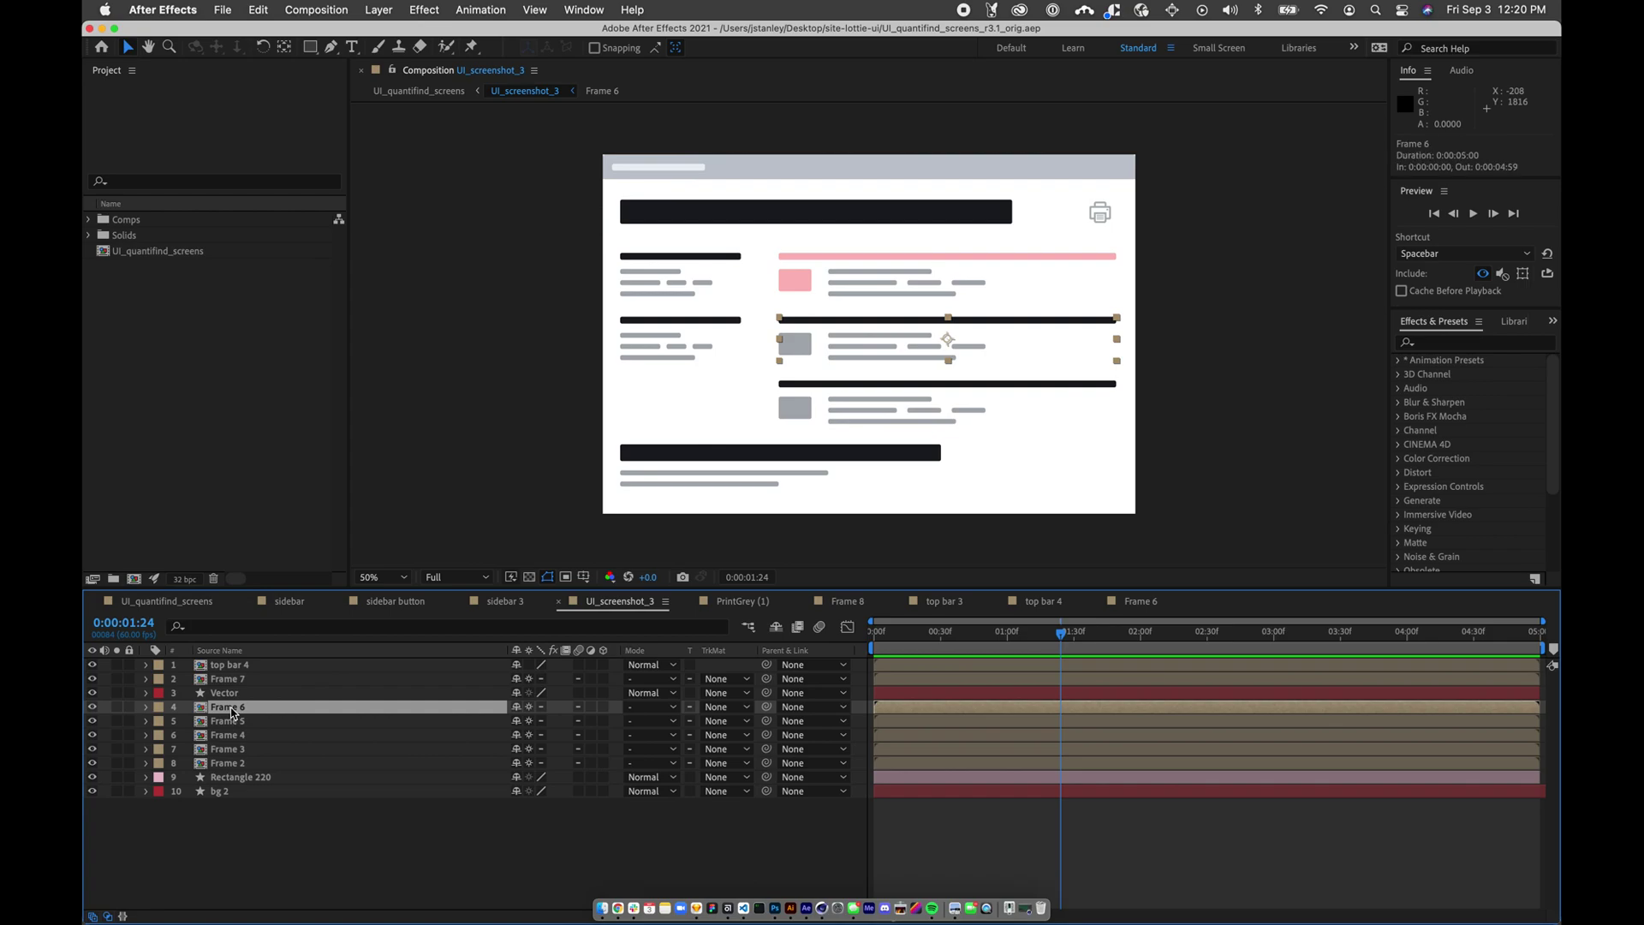
- Open the Frame 7 composition from UI_screenshot_3 and rename it deleteteertet in its composition settings
click(852, 385)
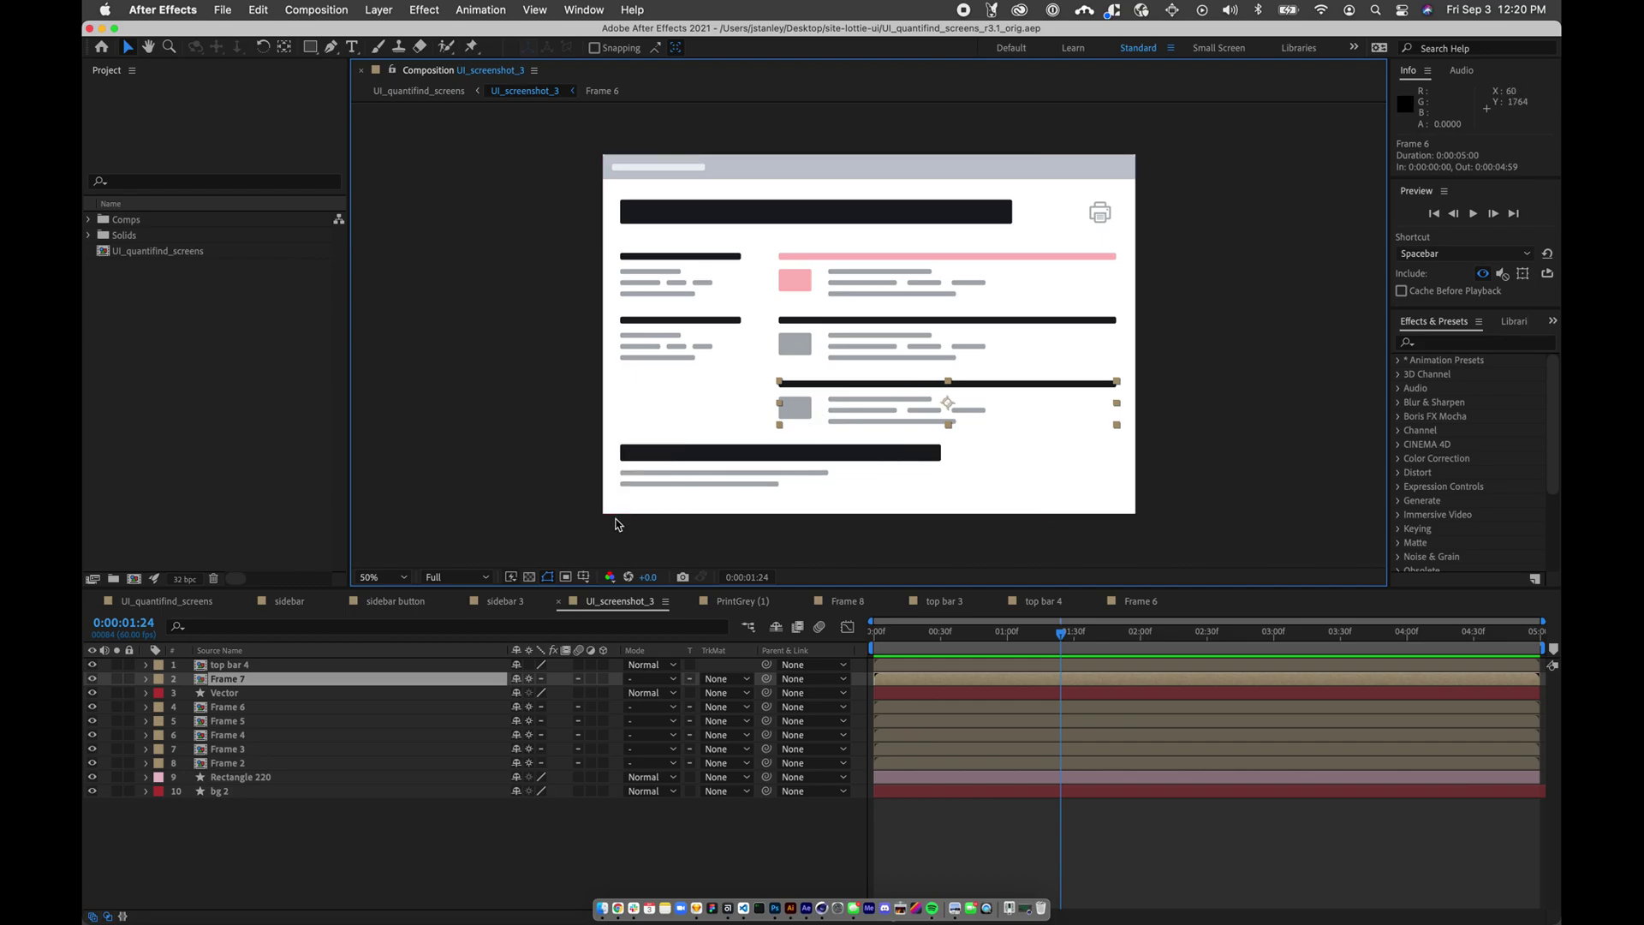
key(alt+Return)
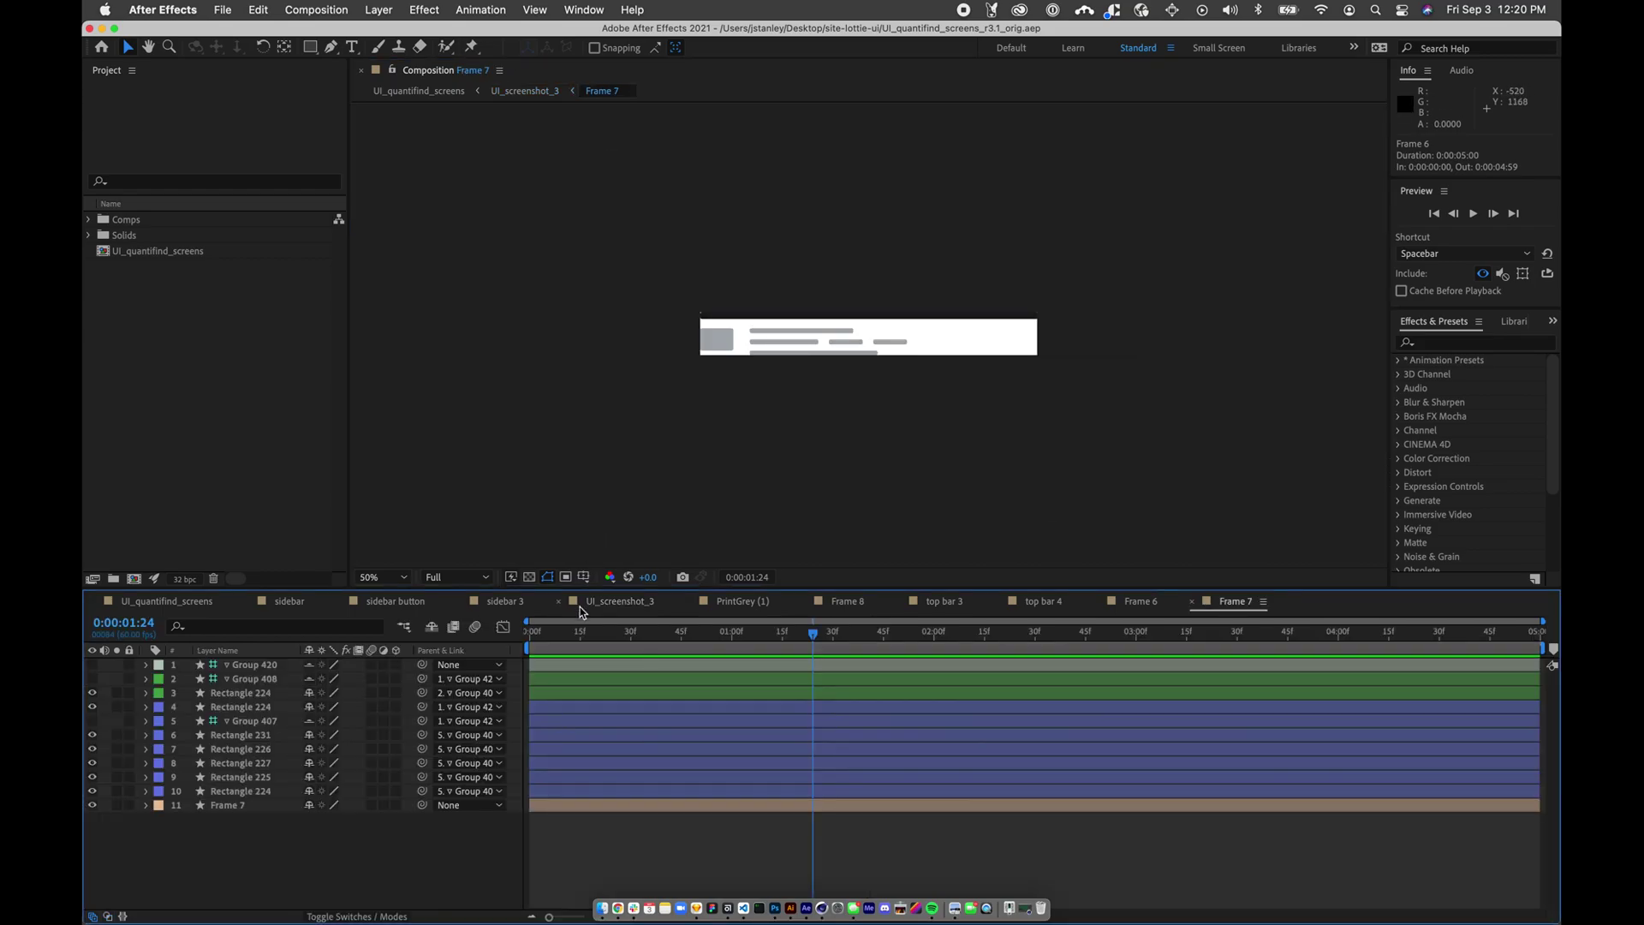
key(super+k)
text(de)
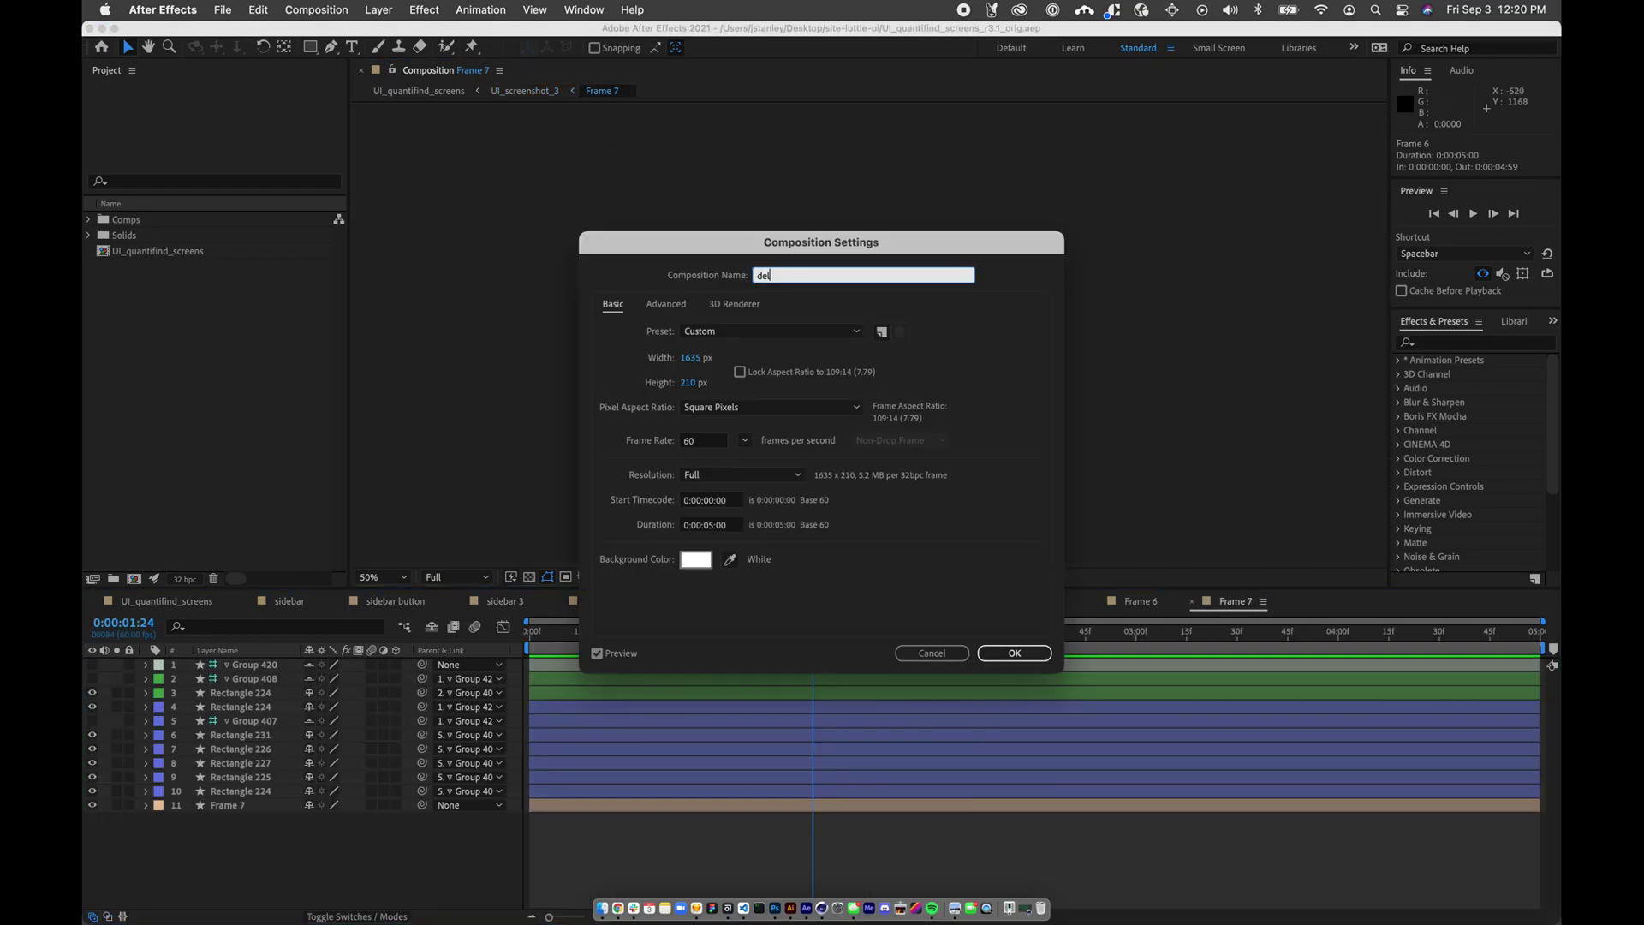
text(leteteertet)
click(1020, 654)
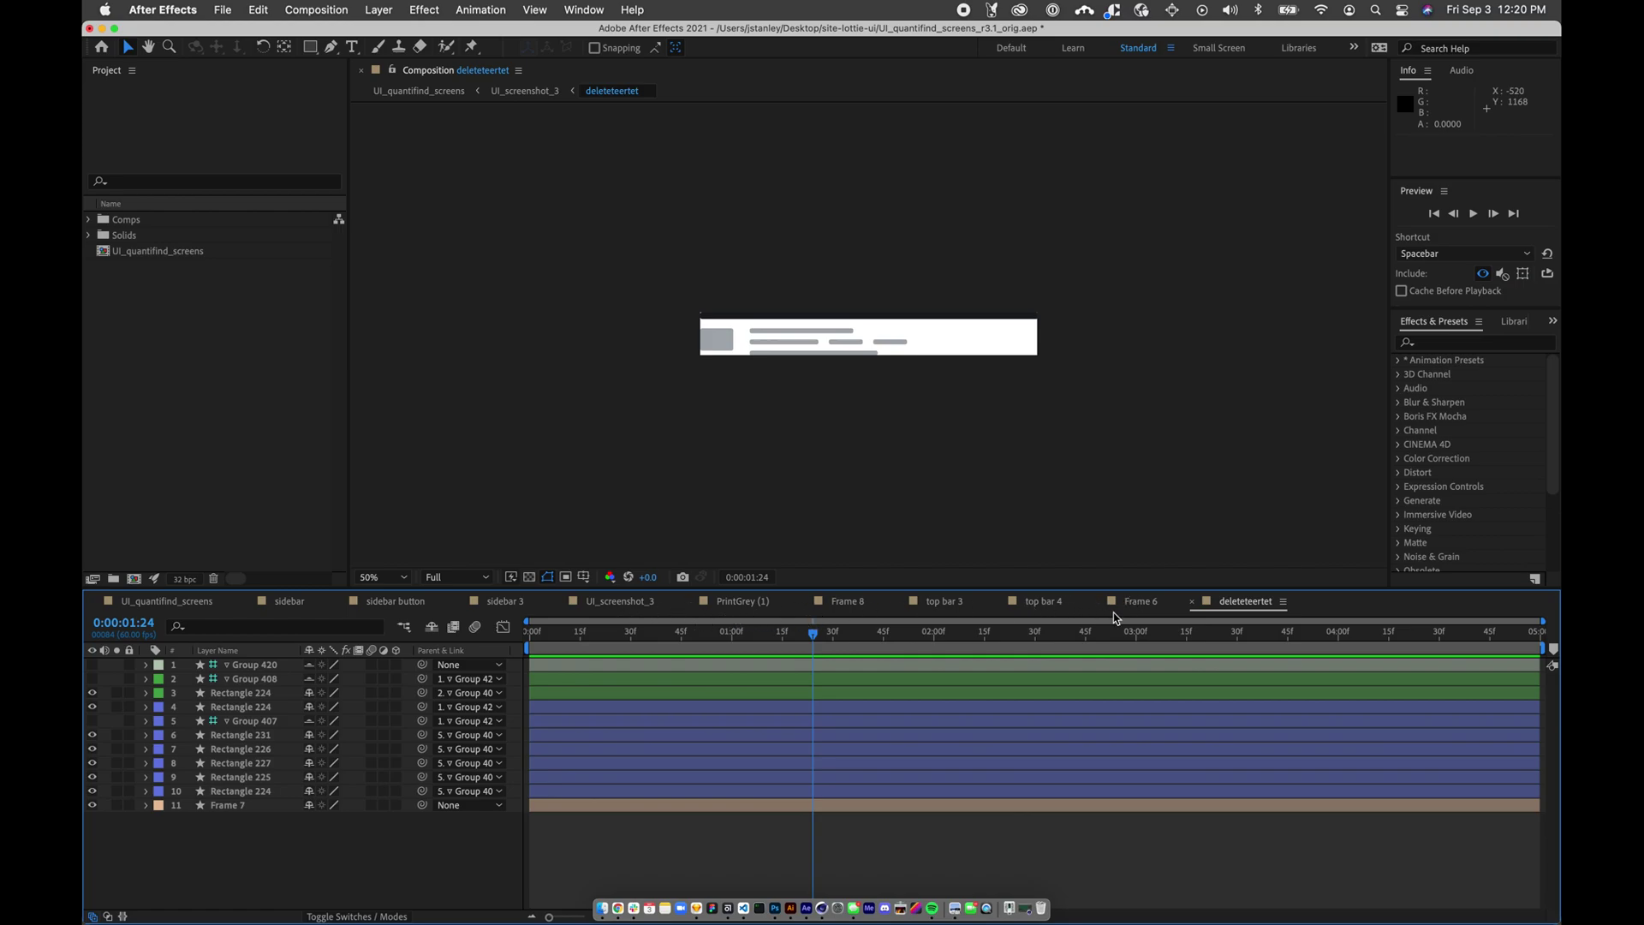
- Delete the parent layers Group 421, Group 406 and Group 405 from the Frame 6 composition
click(1151, 600)
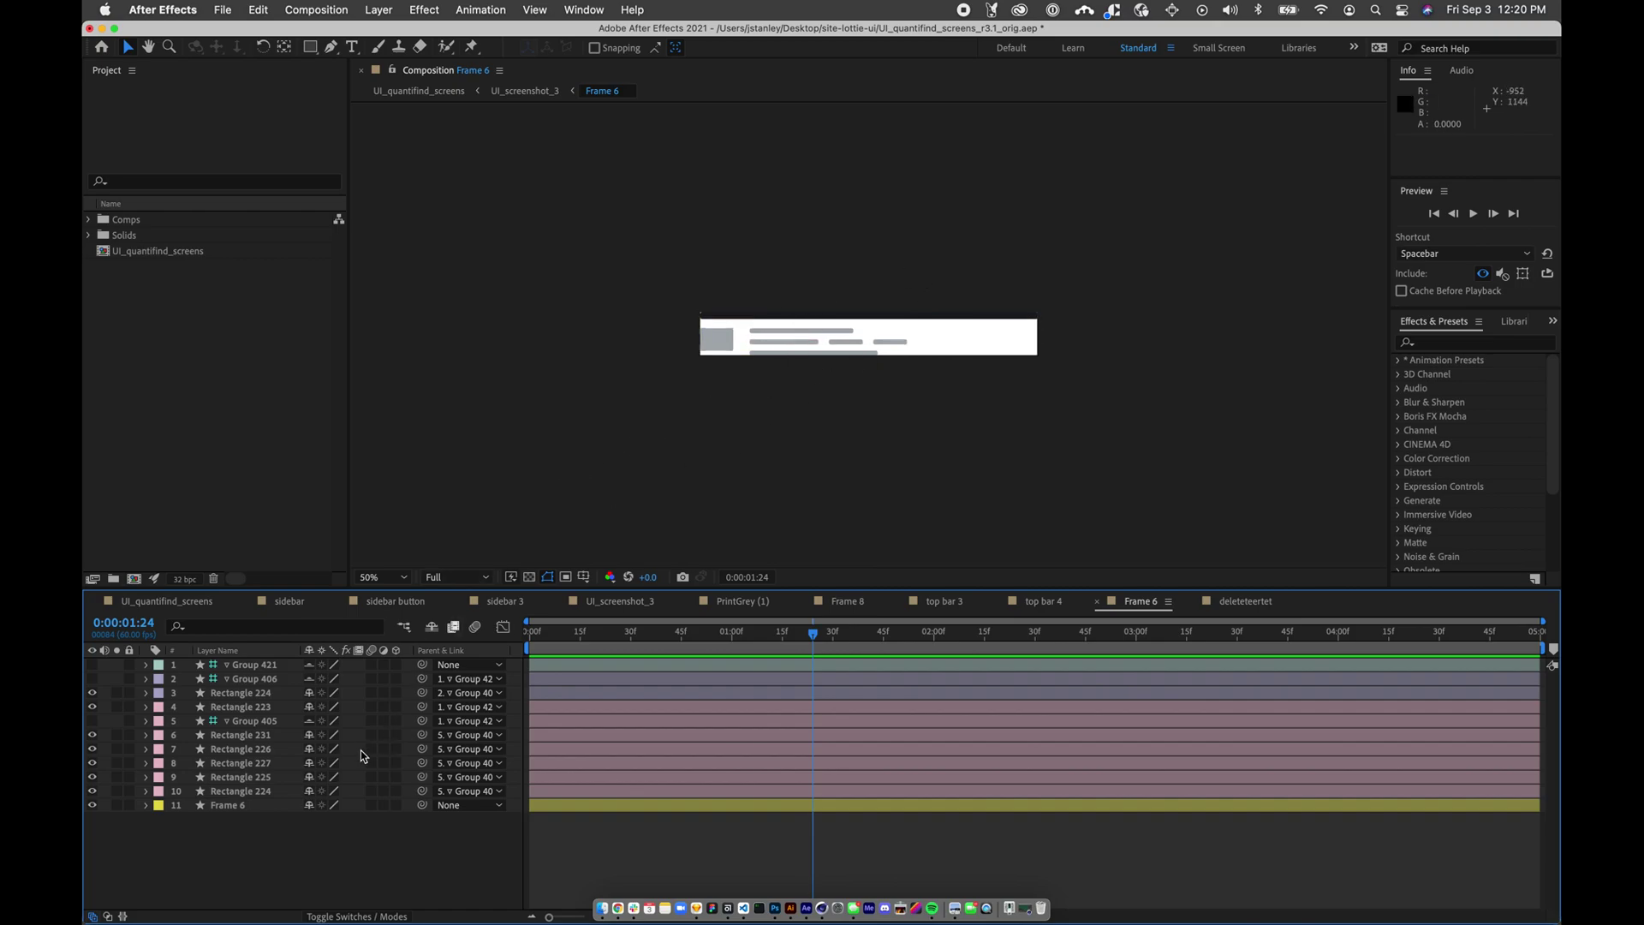
click(241, 667)
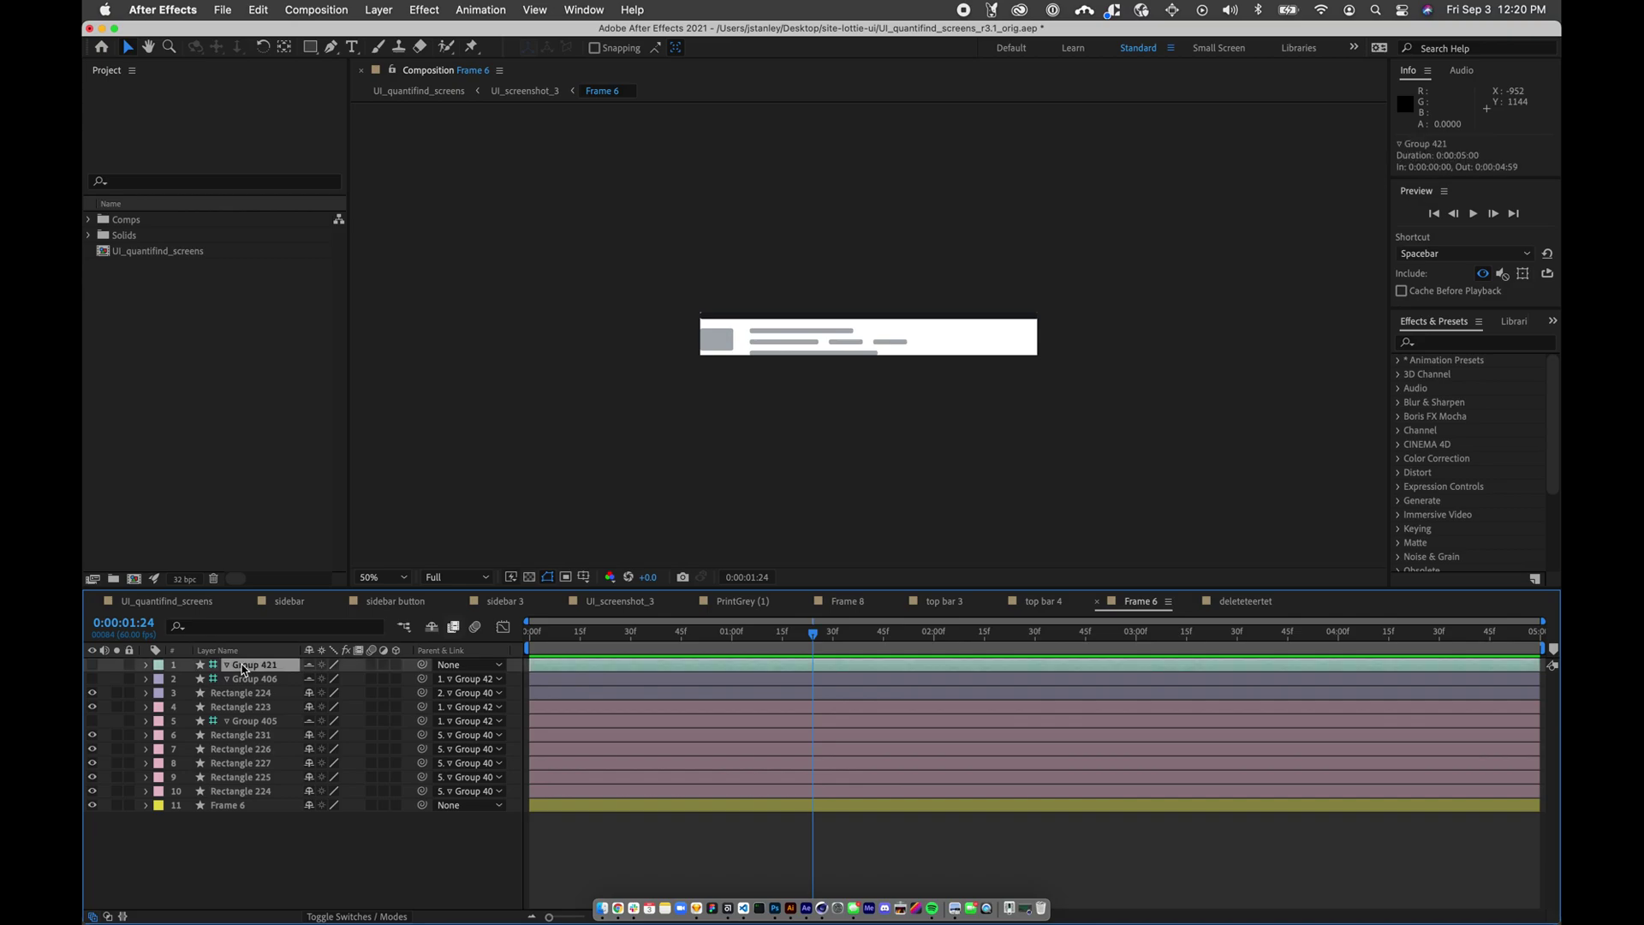
shift+click(246, 678)
key(Delete)
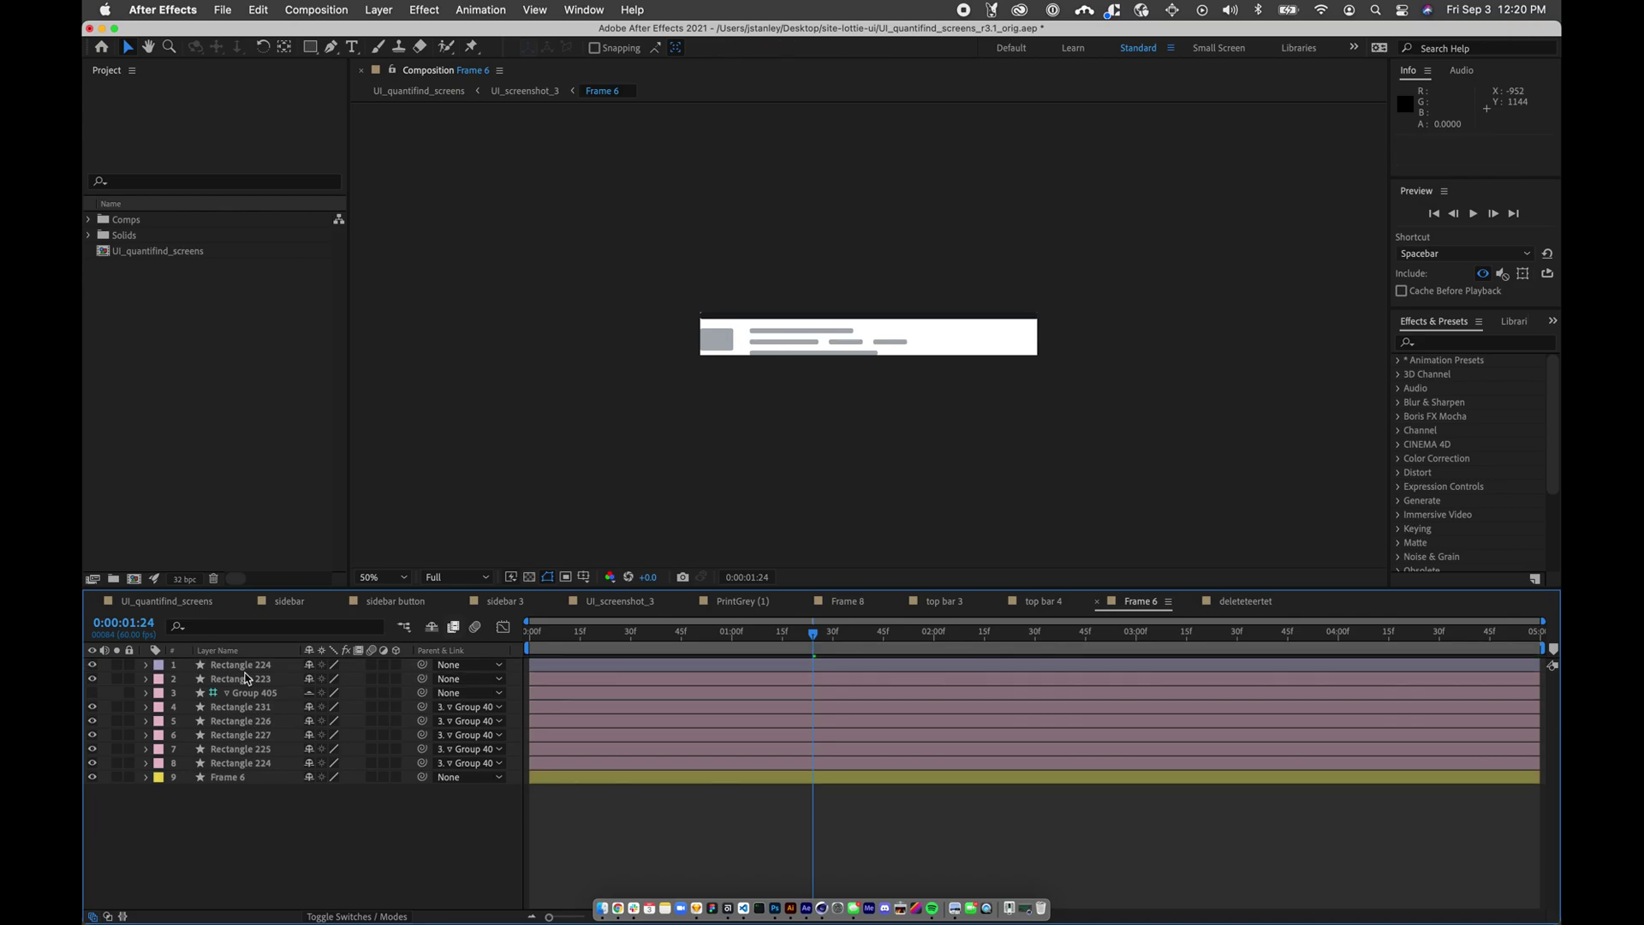
click(244, 705)
click(244, 694)
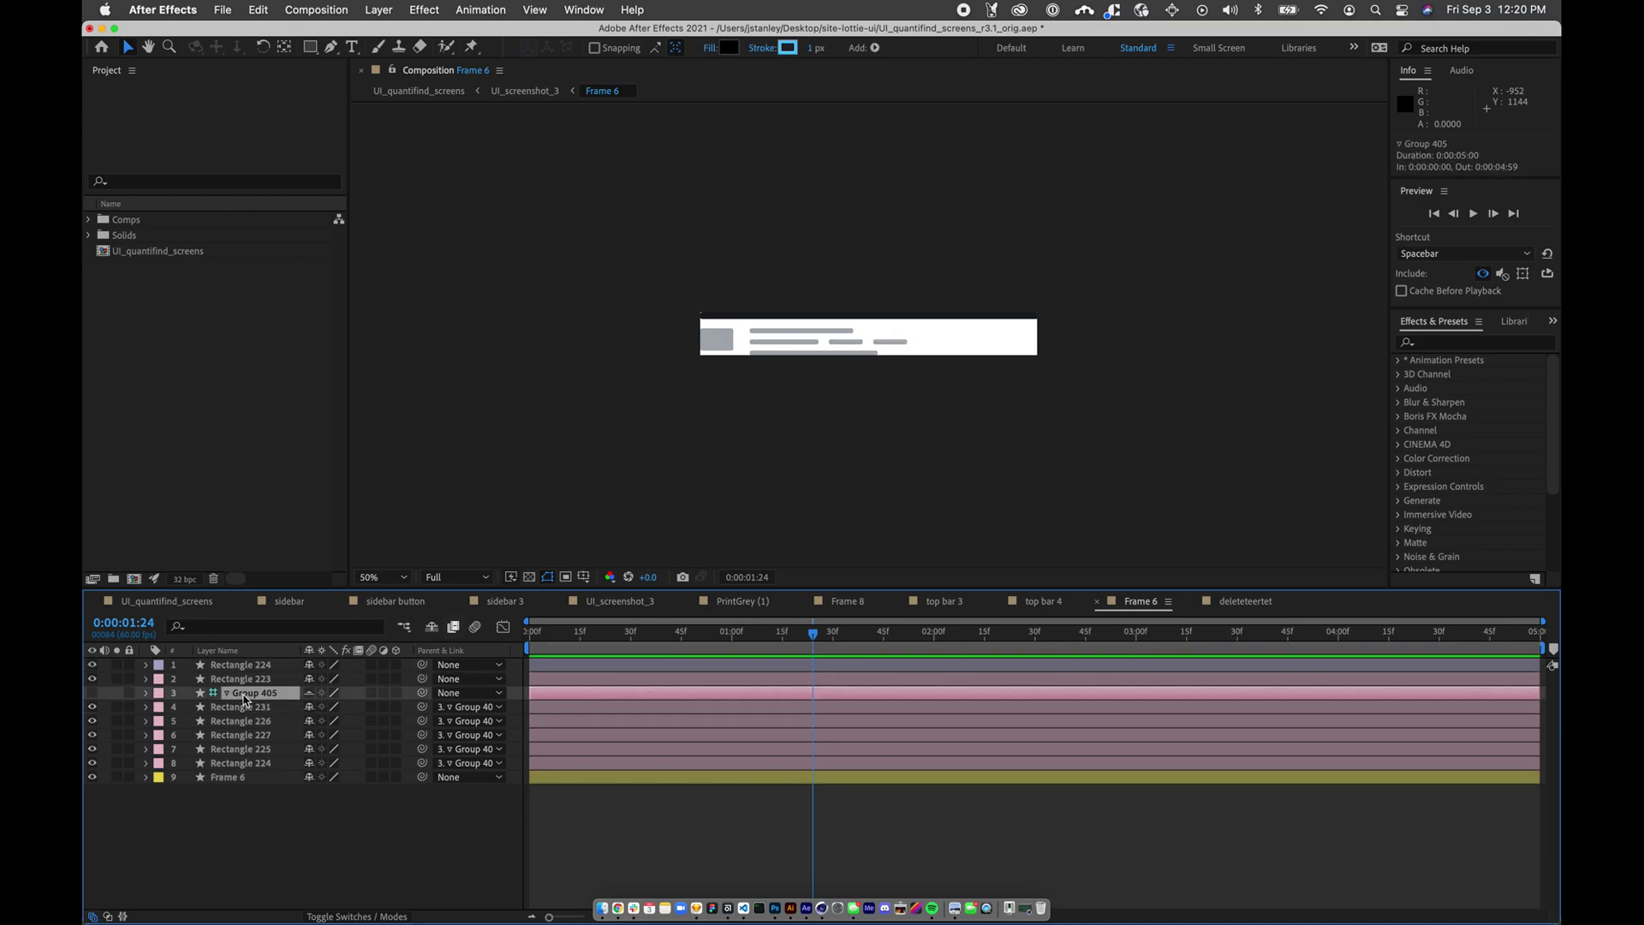
key(Delete)
- Try deleting the Frame 6 background layer, toggle the lowest Rectangle 224 layer's visibility, and undo the deletion
click(235, 763)
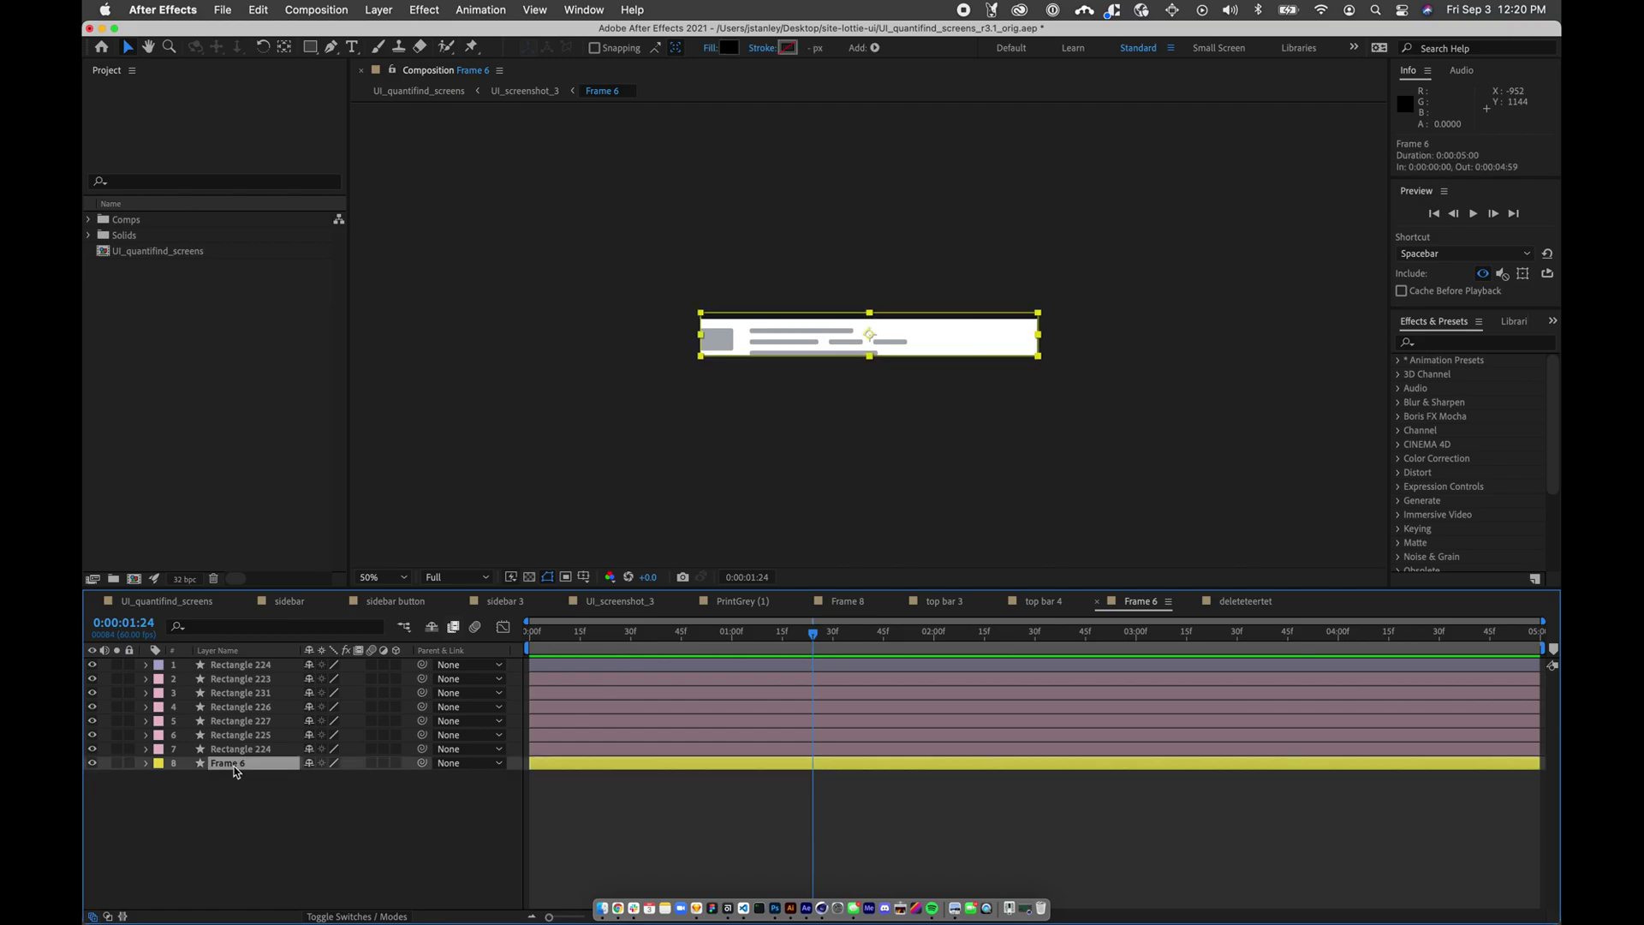
key(Delete)
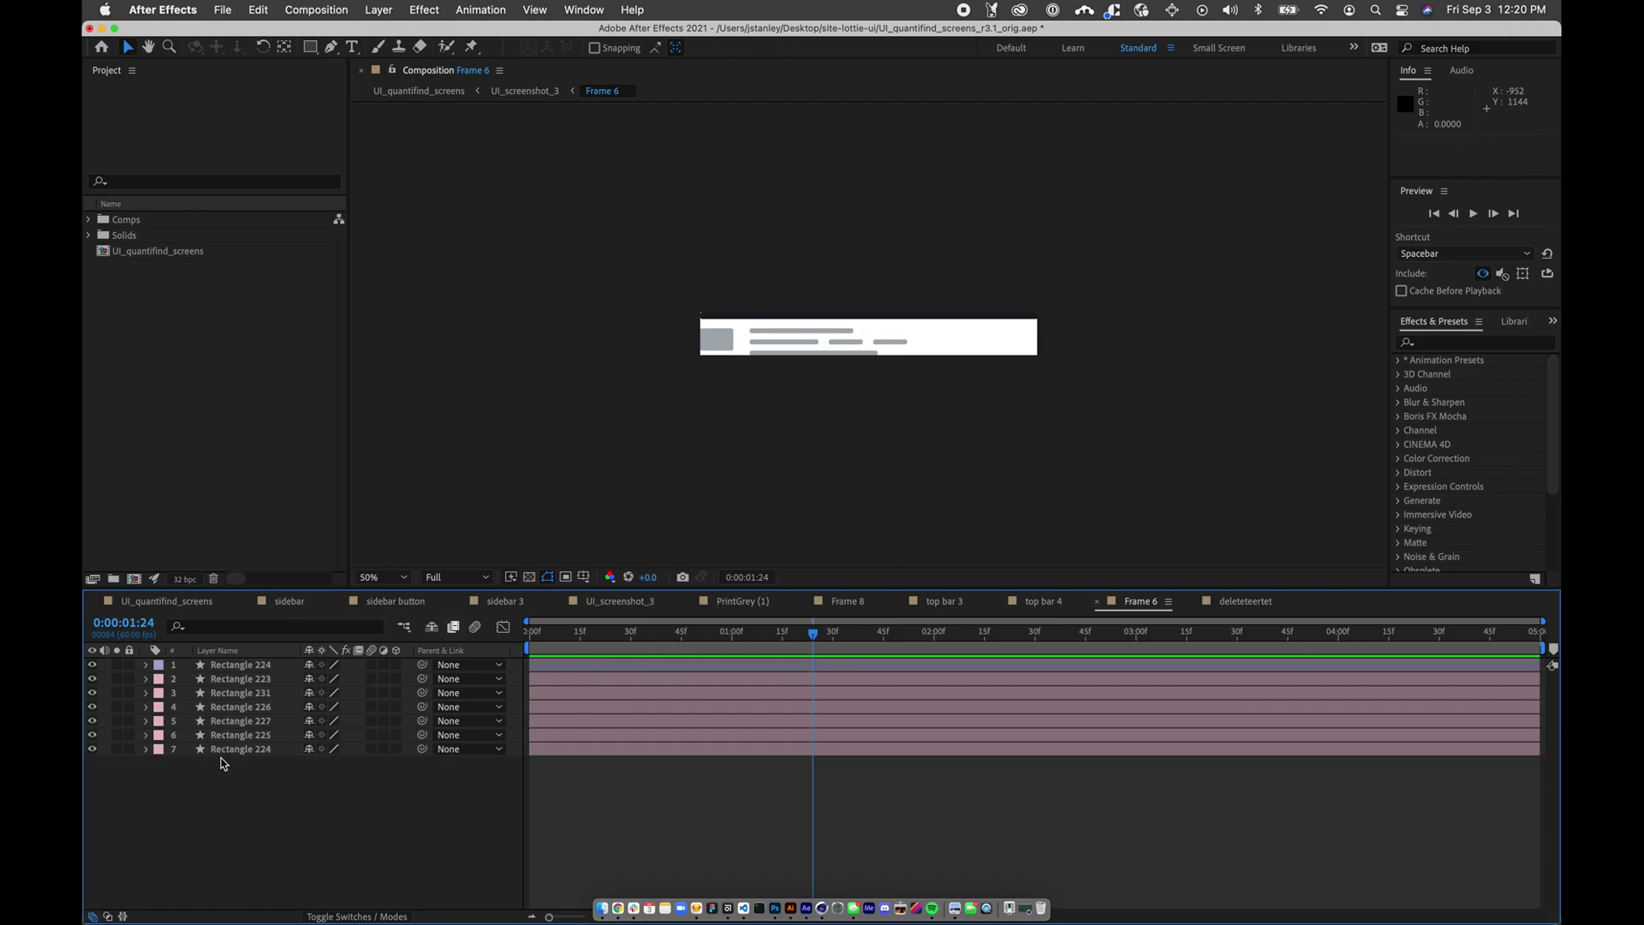
click(93, 749)
click(93, 749)
key(super+z)
key(super+z)
key(super+z)
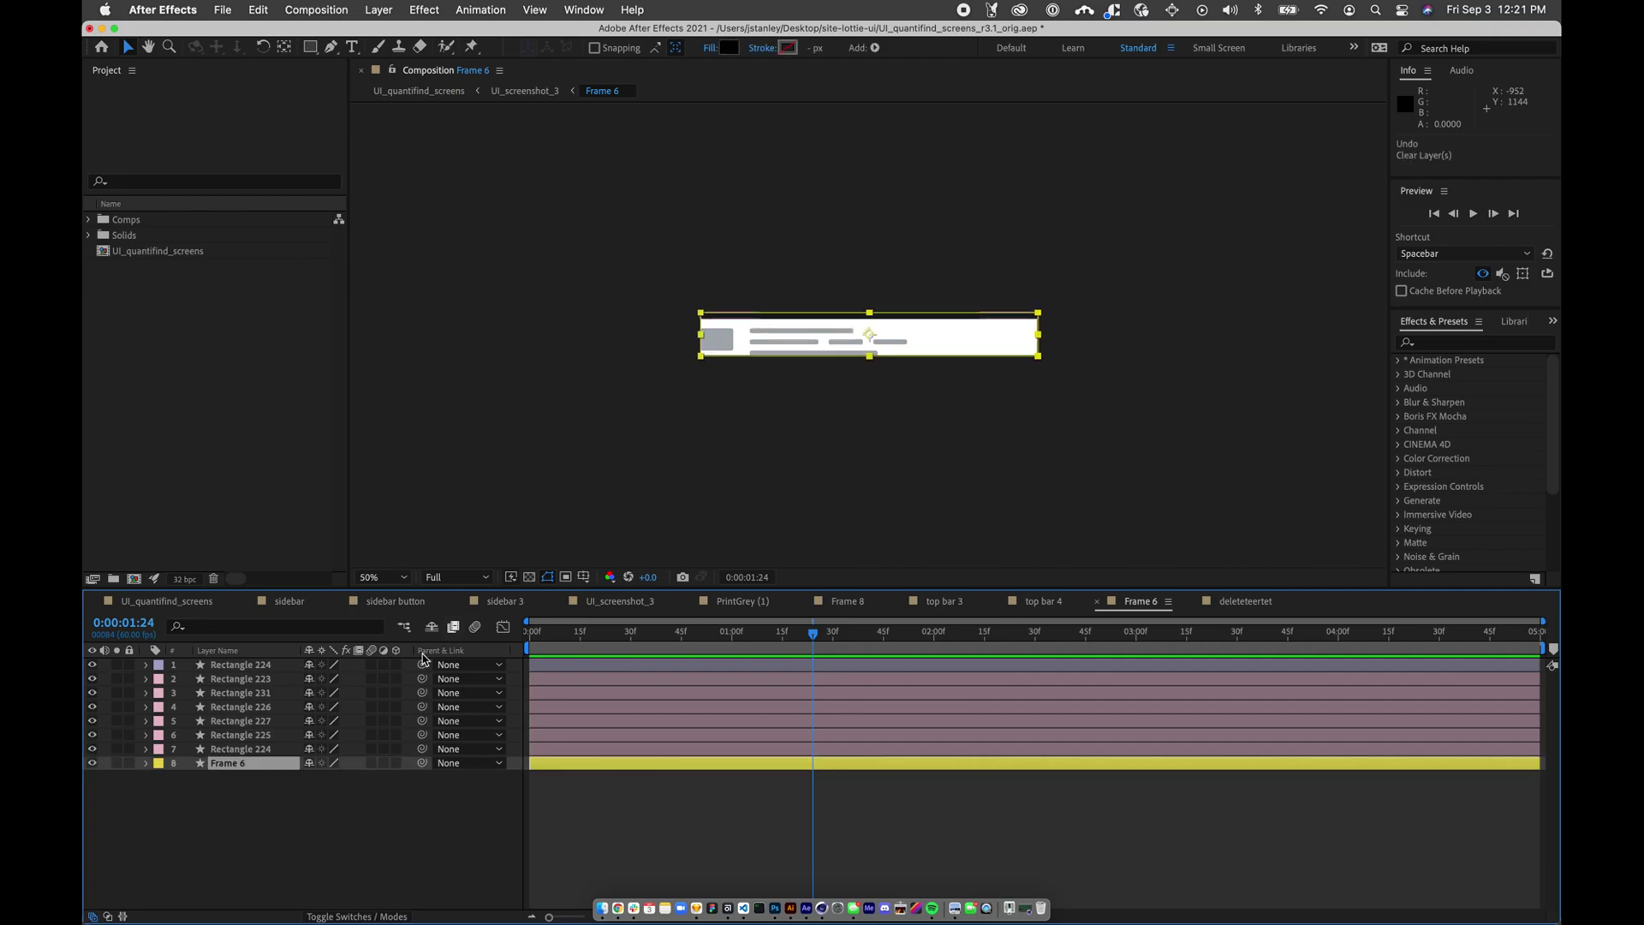
- Turn on the transparency grid and delete the Frame 6 background layer
click(530, 577)
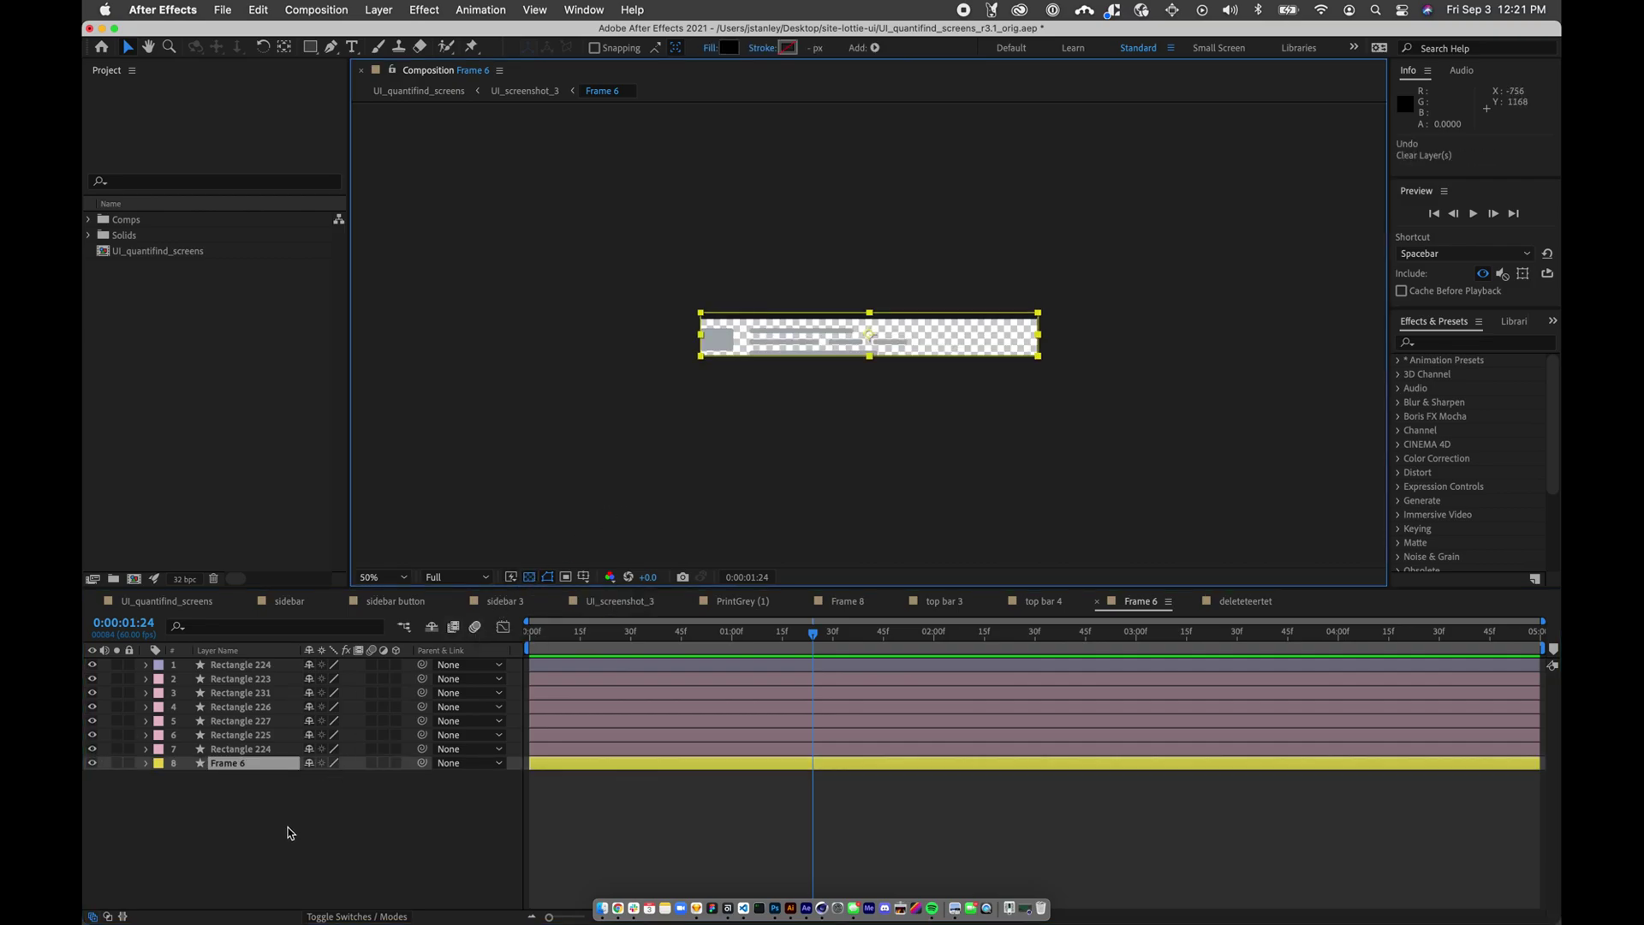
click(231, 824)
click(231, 764)
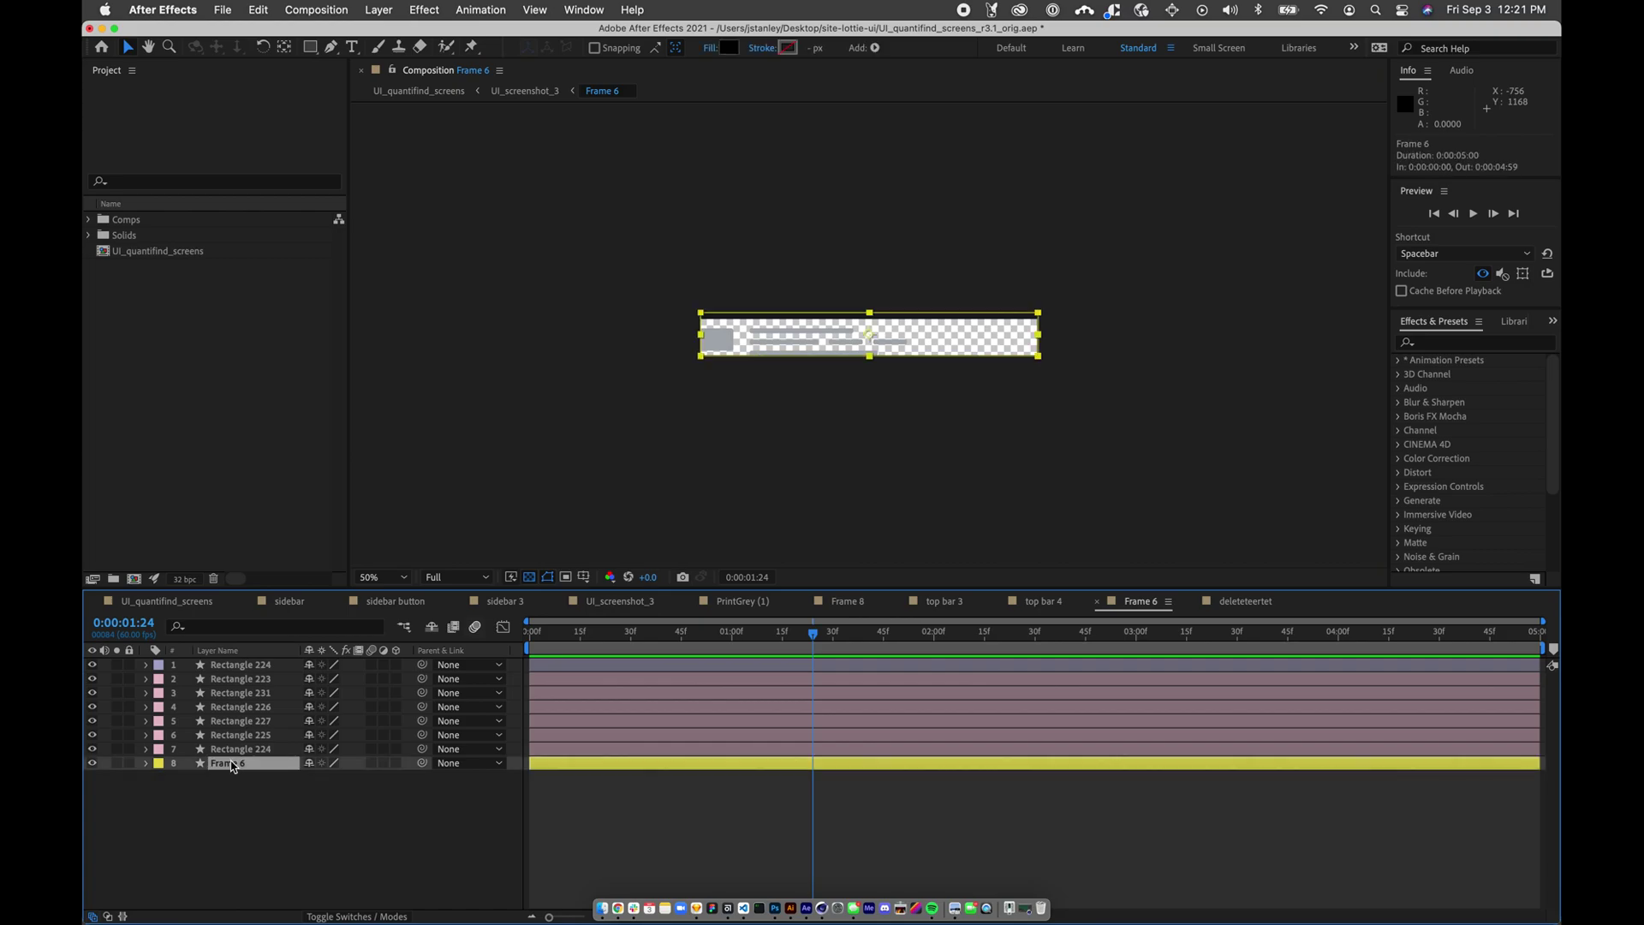
key(Delete)
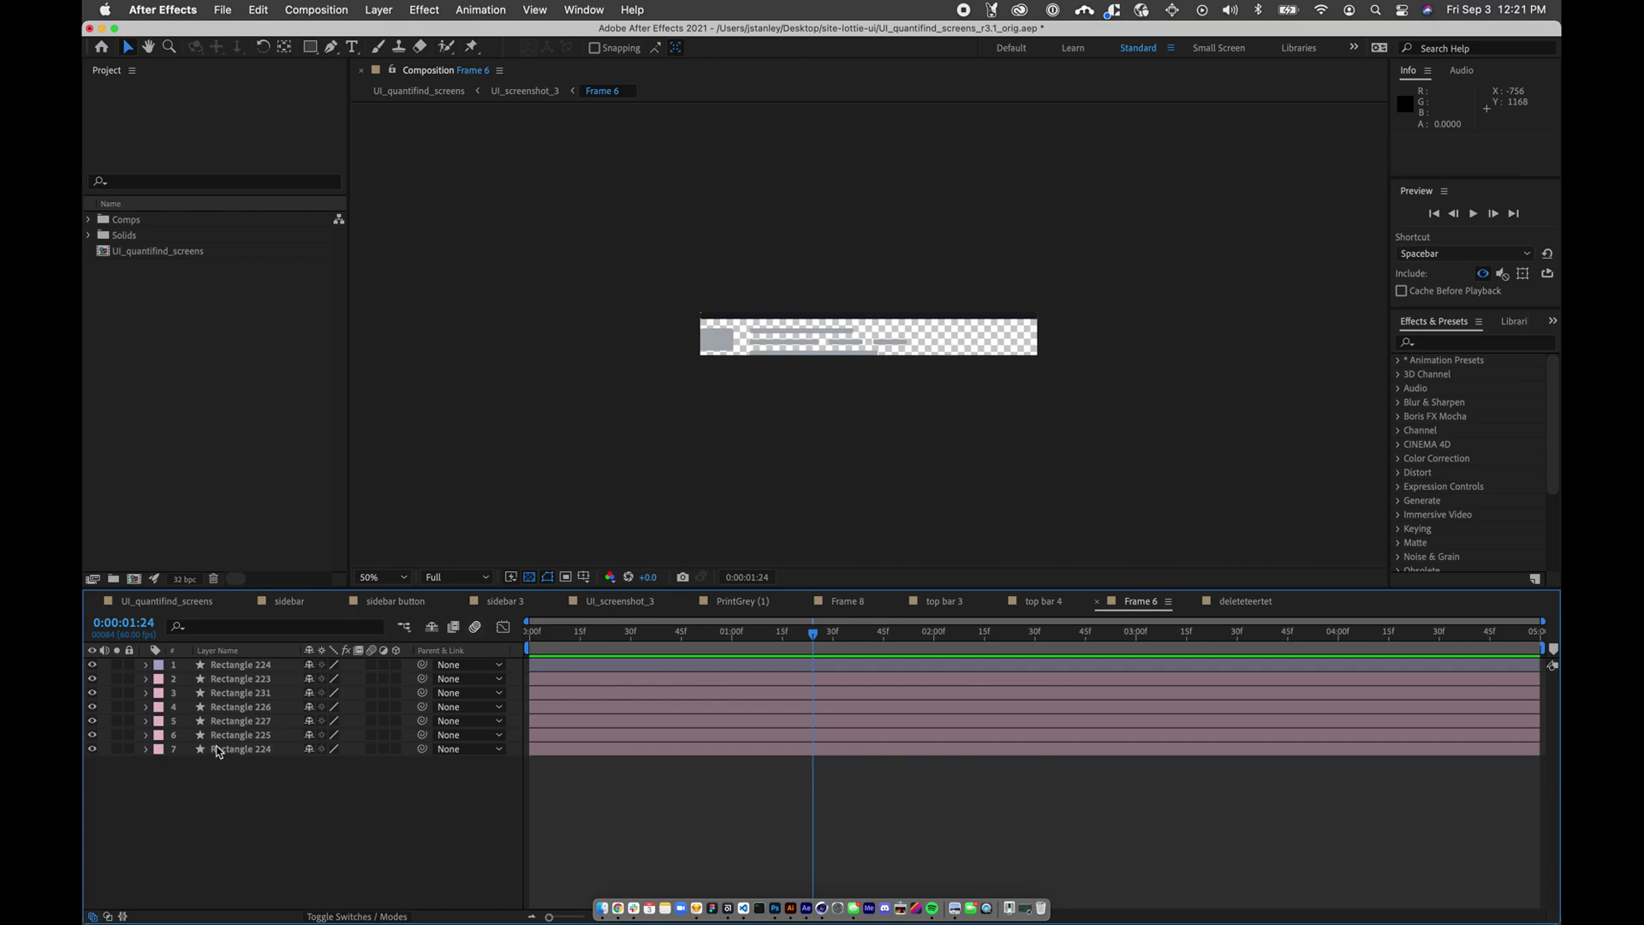
- Select the Rectangle layers one by one at 100% zoom to identify their shapes, test-moving Rectangle 223 and undoing the move
click(217, 750)
key(slash)
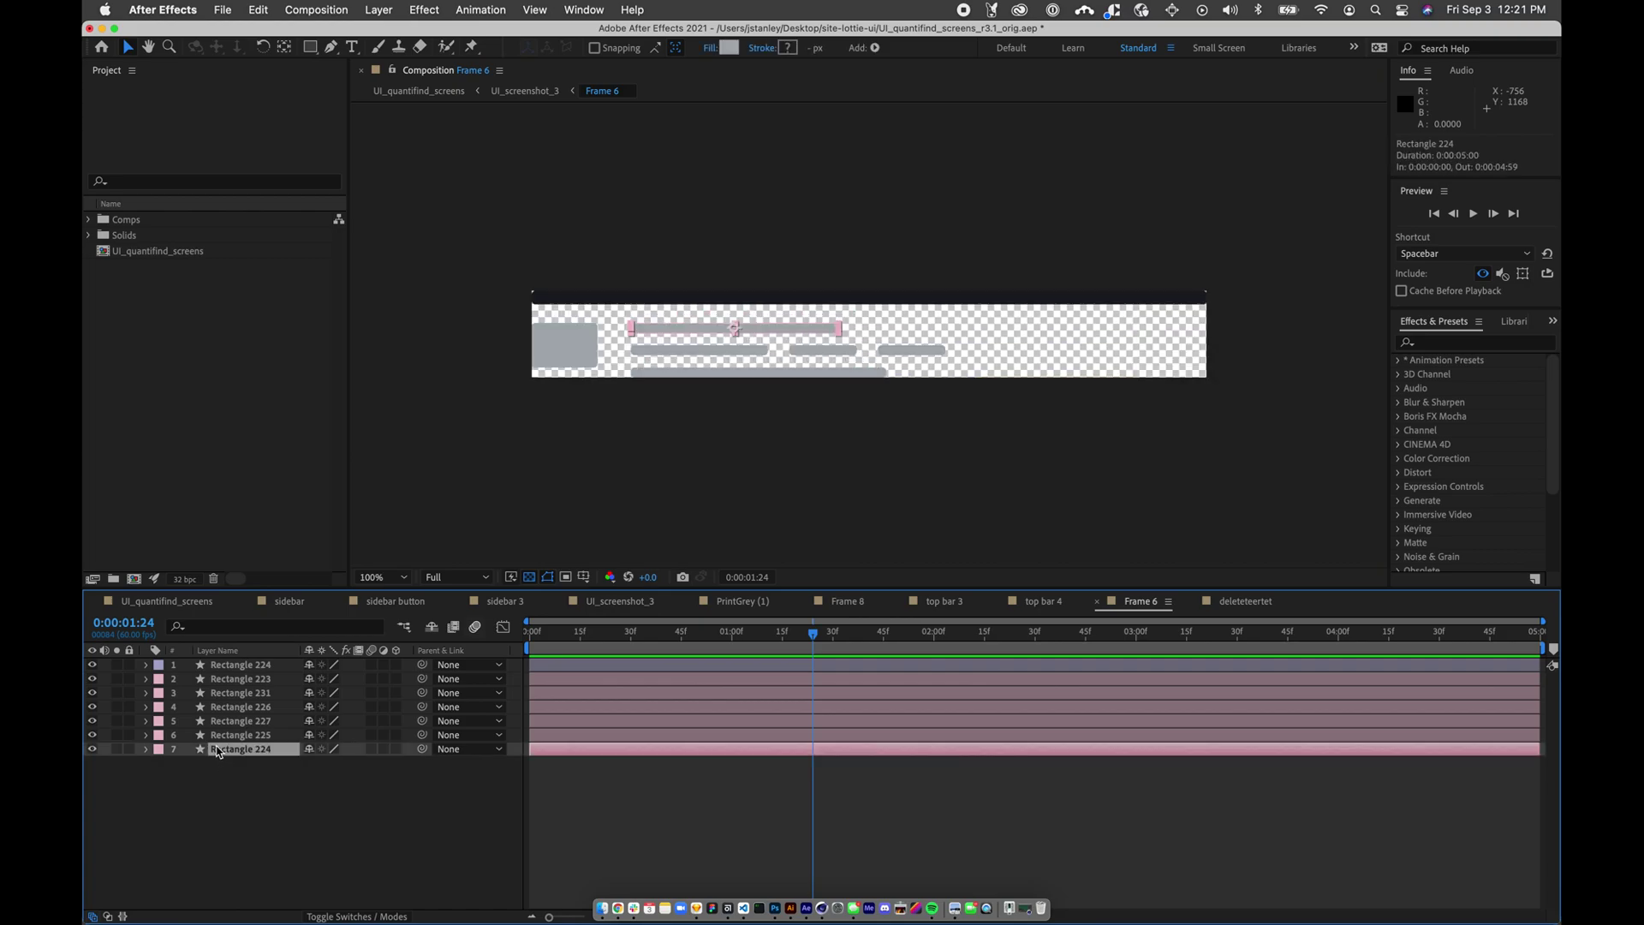
click(220, 736)
click(227, 722)
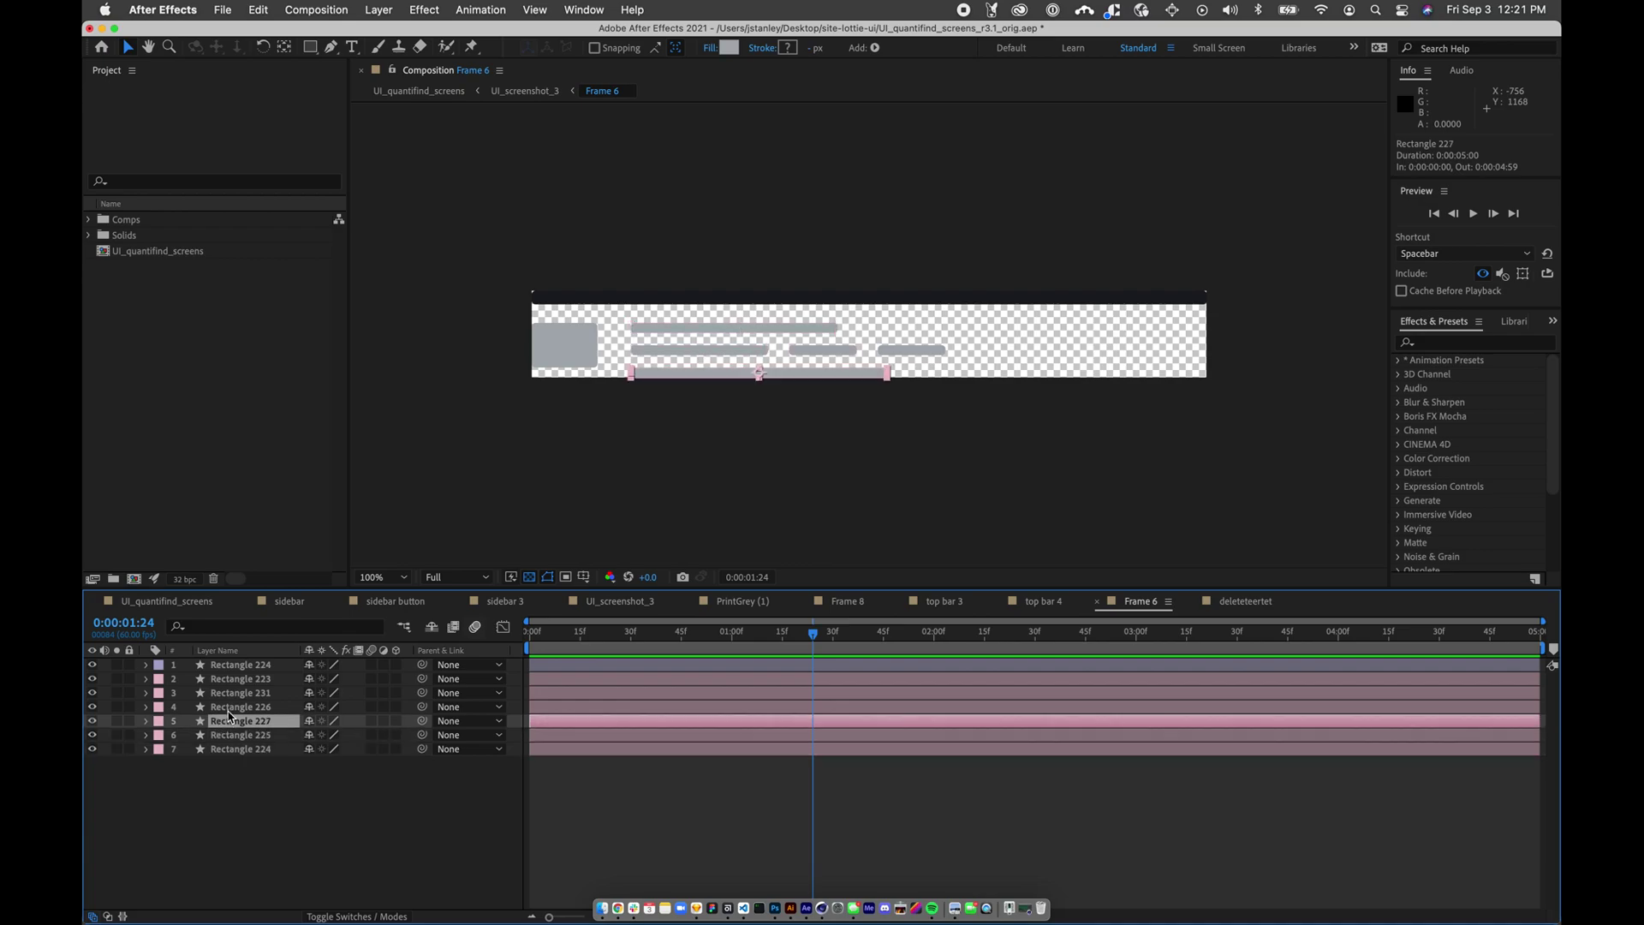
click(231, 709)
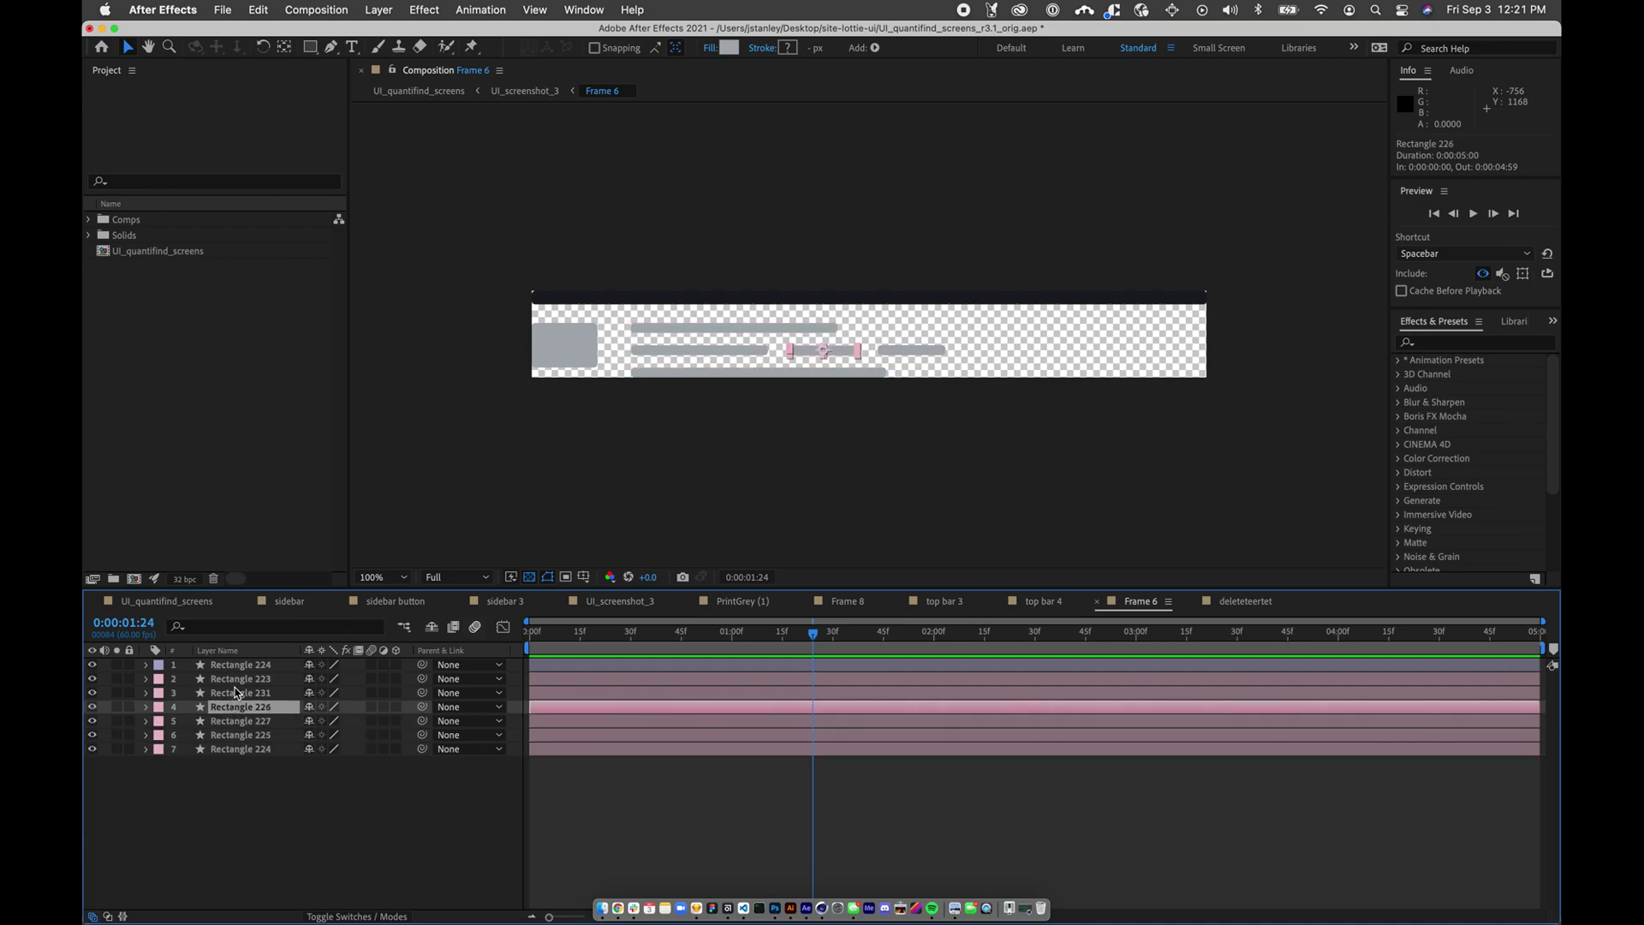
click(239, 692)
click(240, 680)
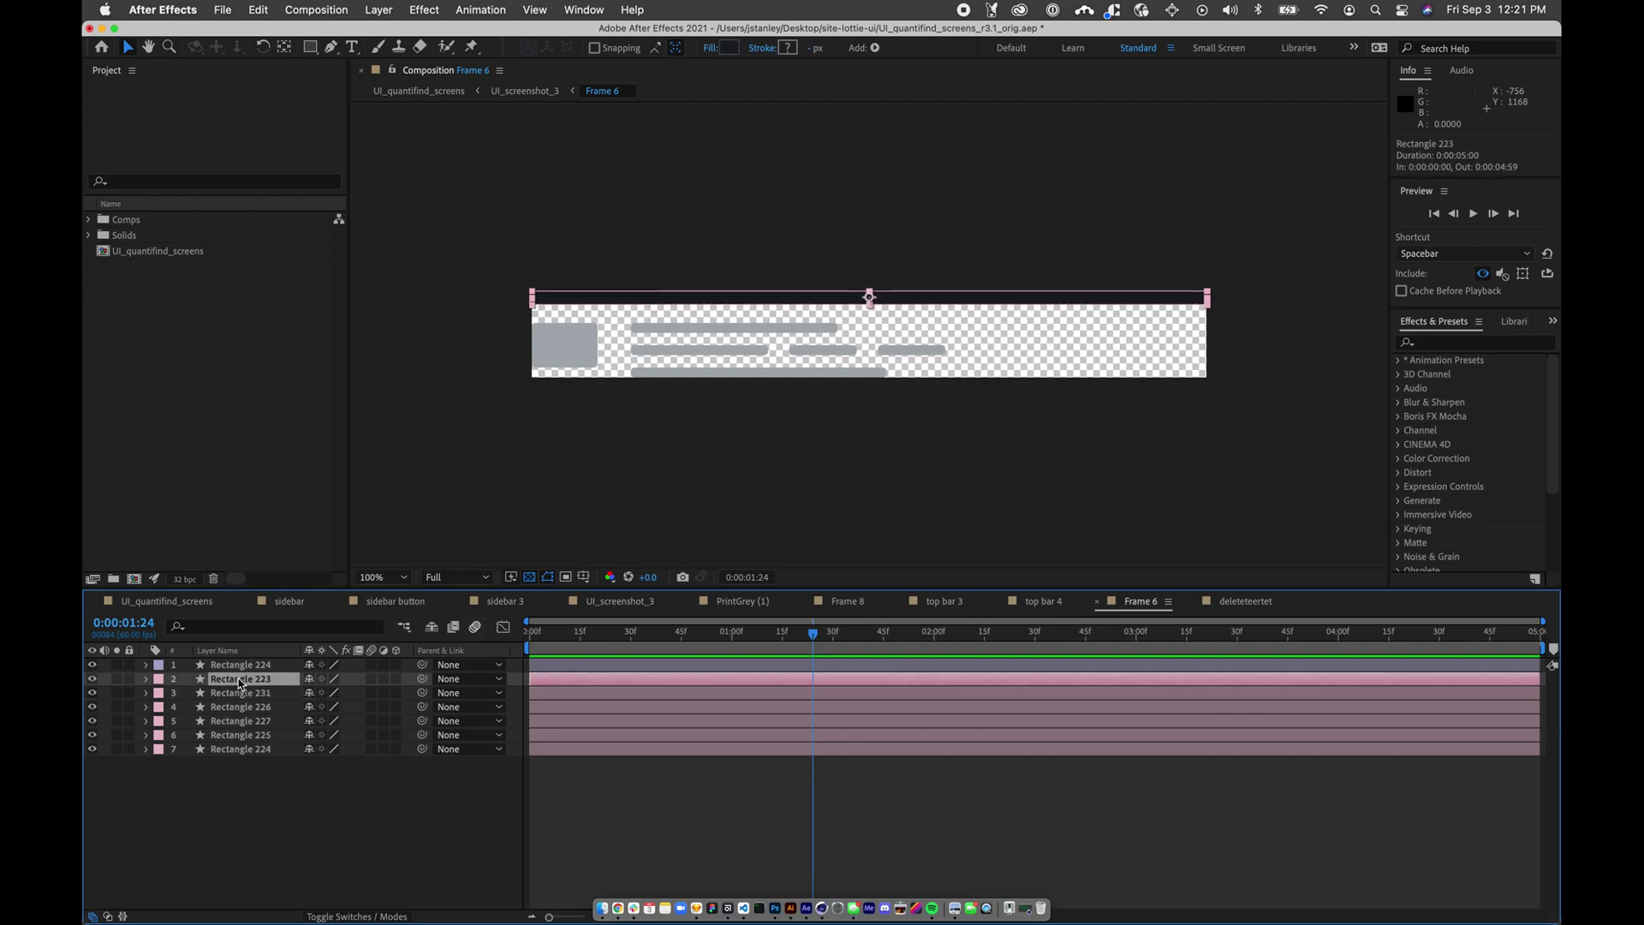
drag(646, 296, 645, 315)
key(super+z)
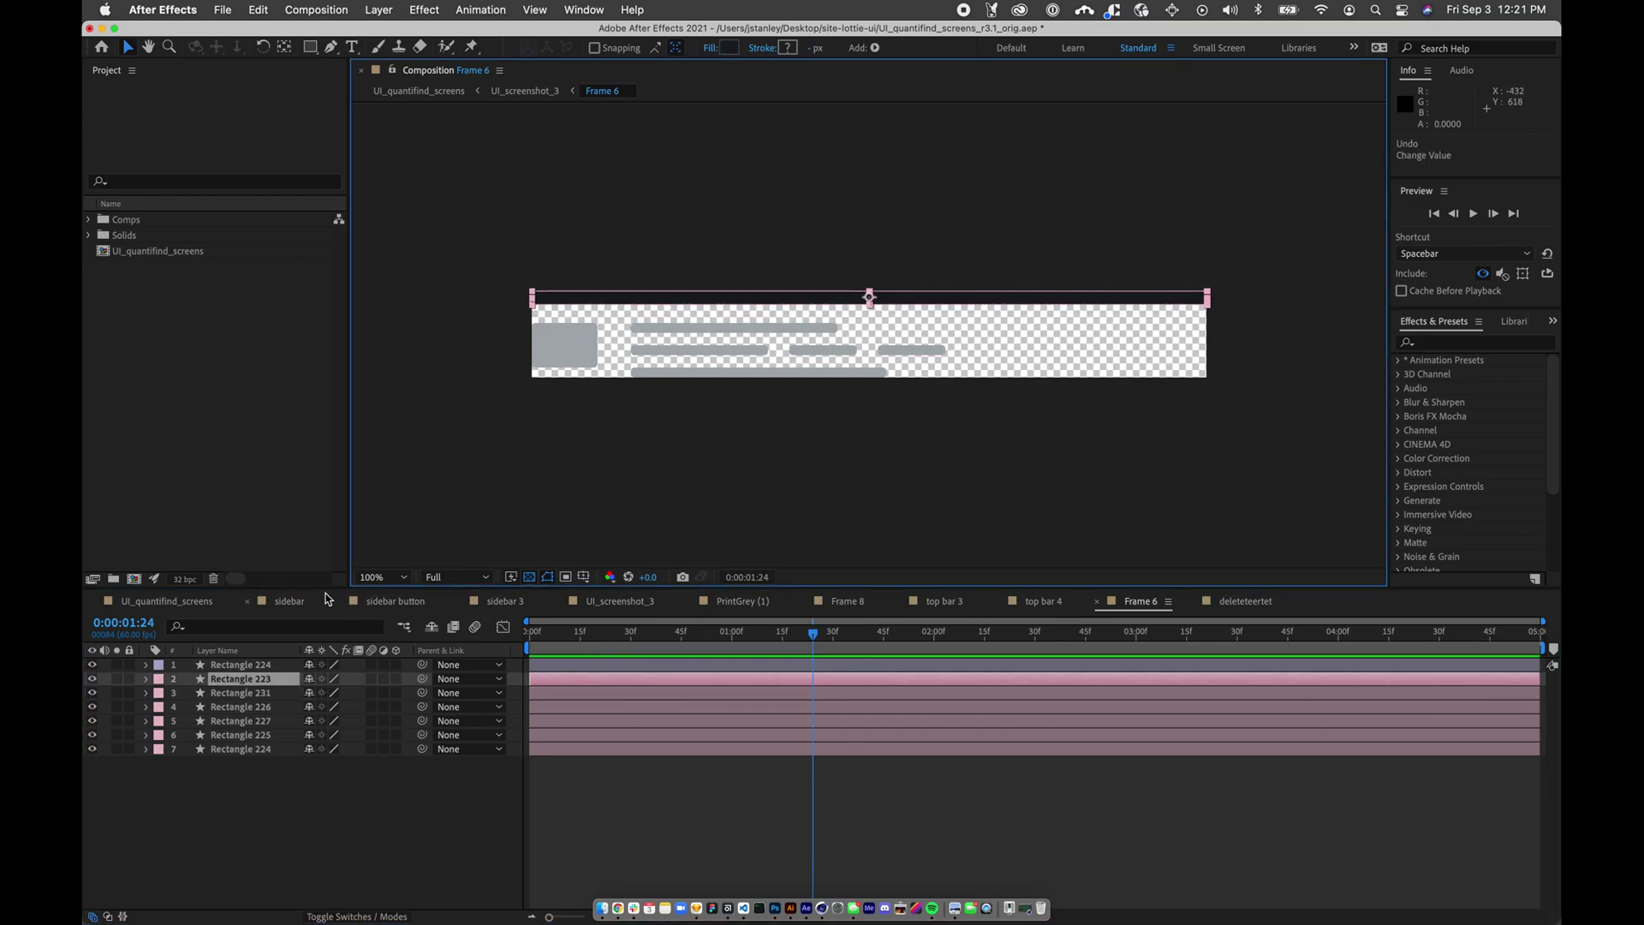
- Rename the Rectangle 223 layer as black
click(243, 679)
key(Return)
text(bl)
key(Return)
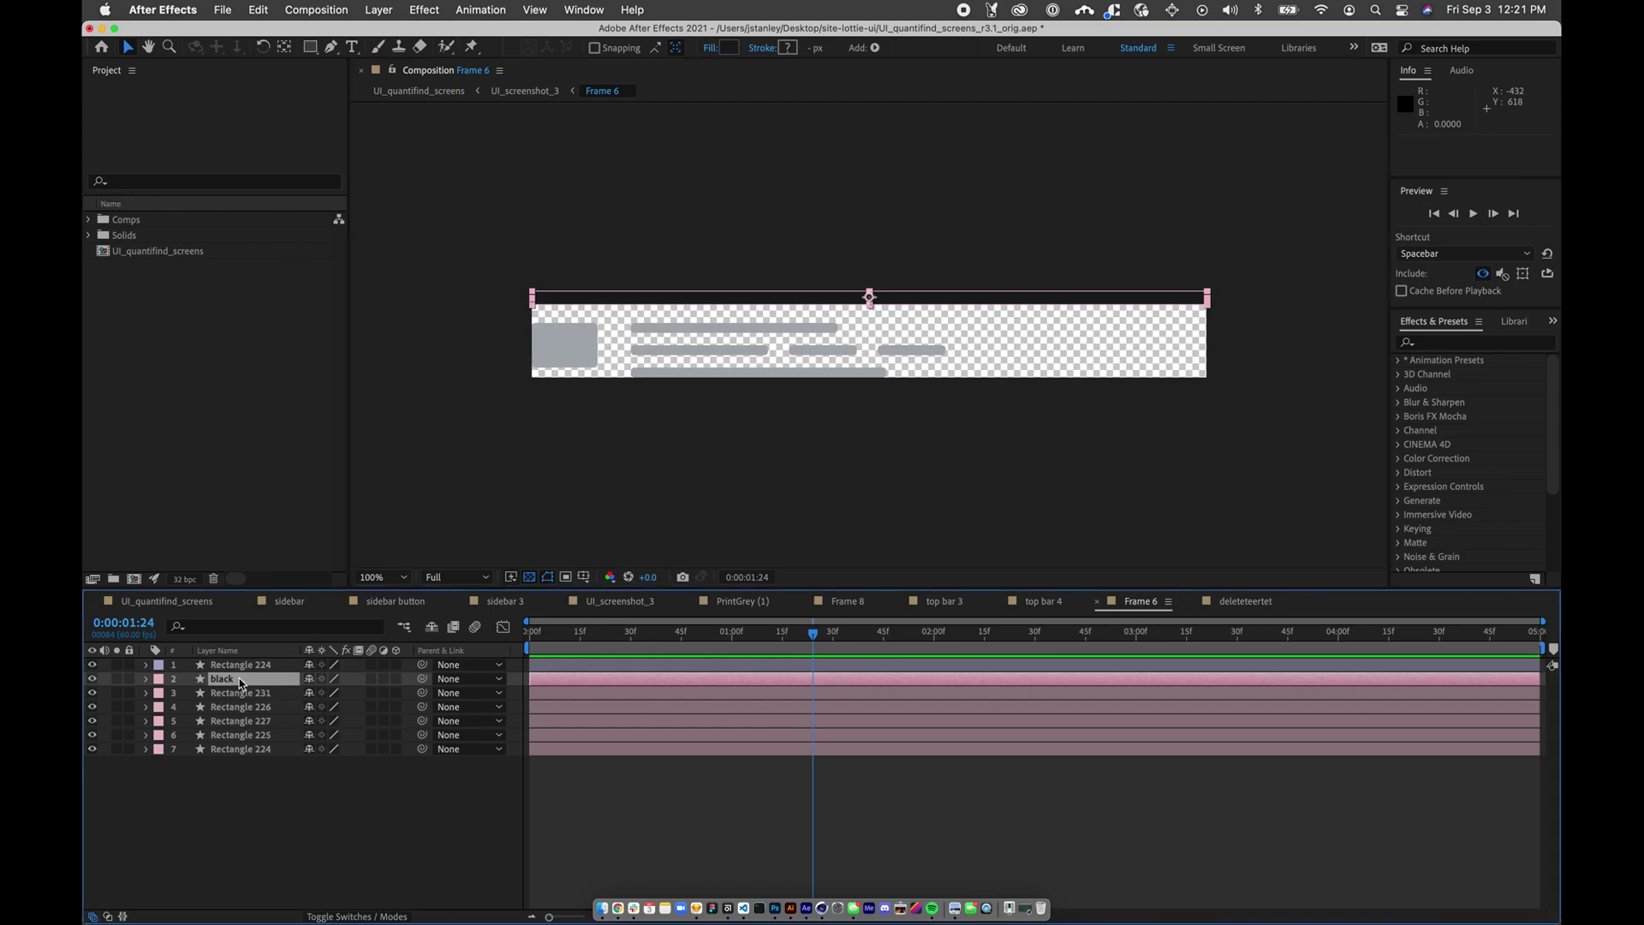
- Rename the topmost Rectangle 224 layer as pic and move it below the black layer
click(224, 667)
key(Return)
text(pic)
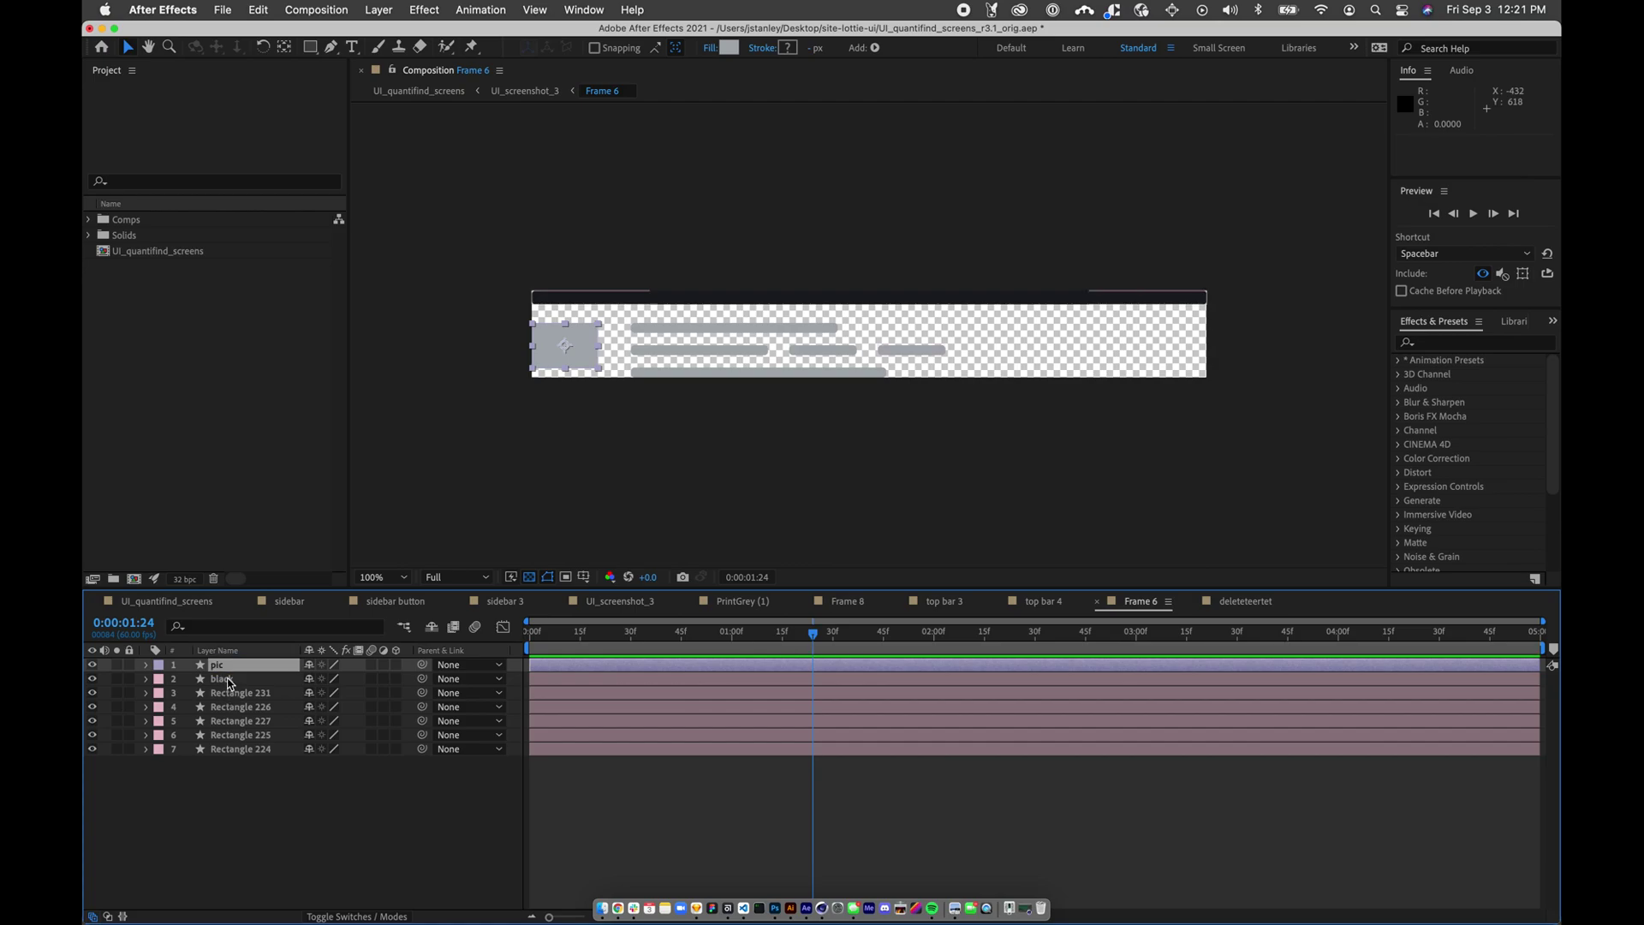
drag(218, 669, 224, 681)
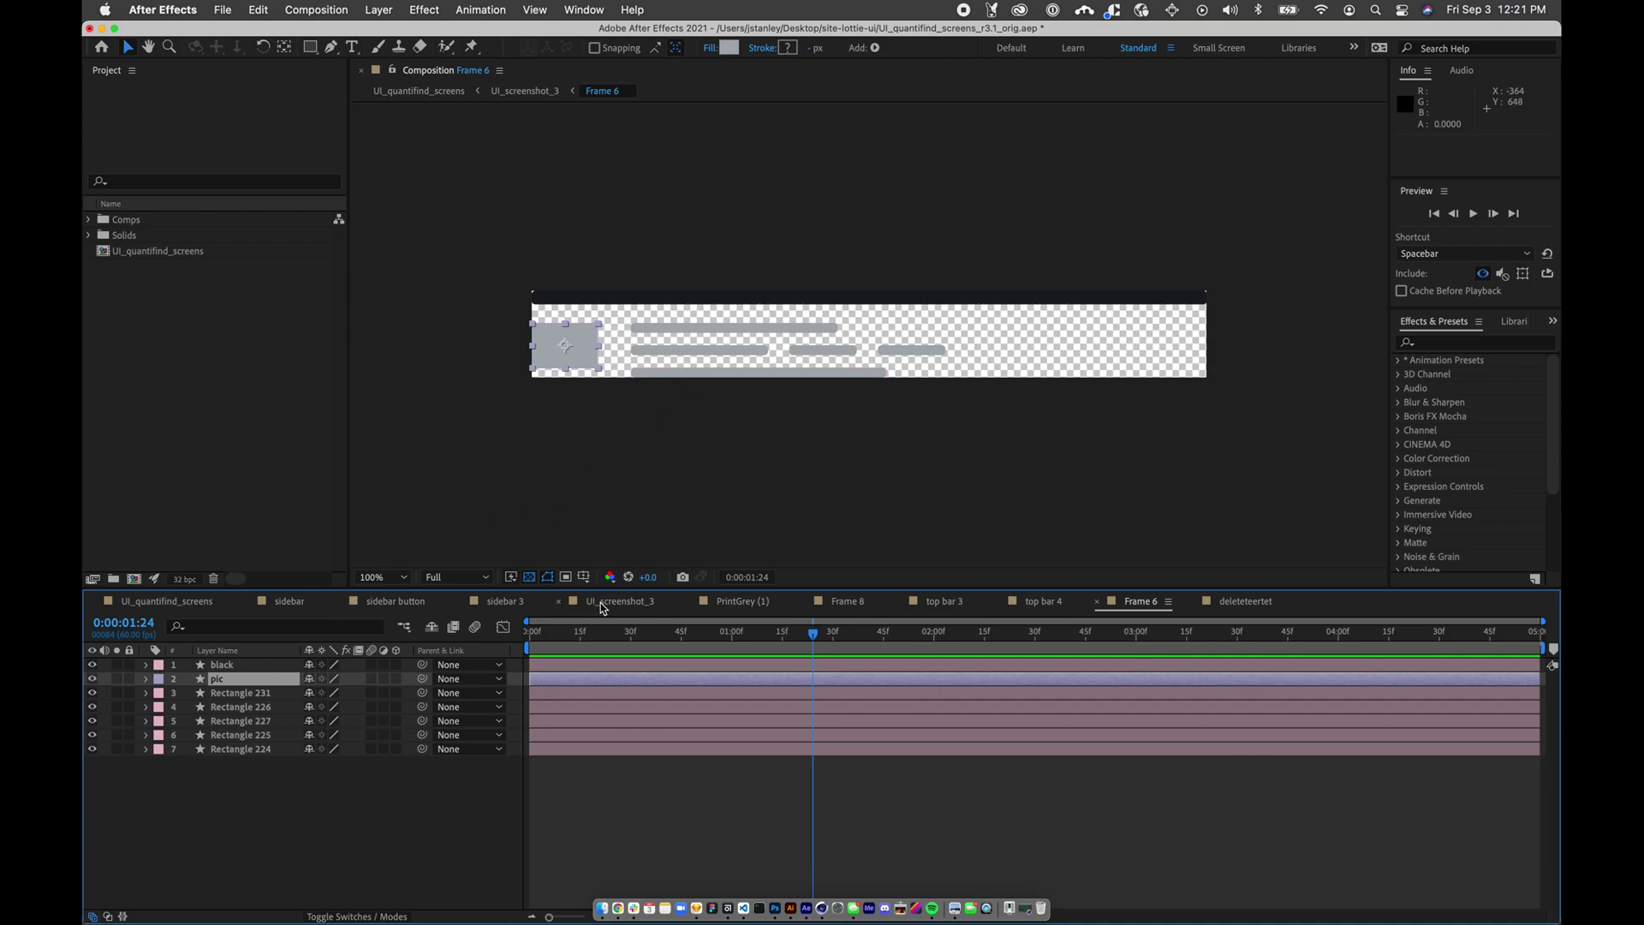
- Check the UI_screenshot_3 composition and return to the Frame 6 composition
click(629, 602)
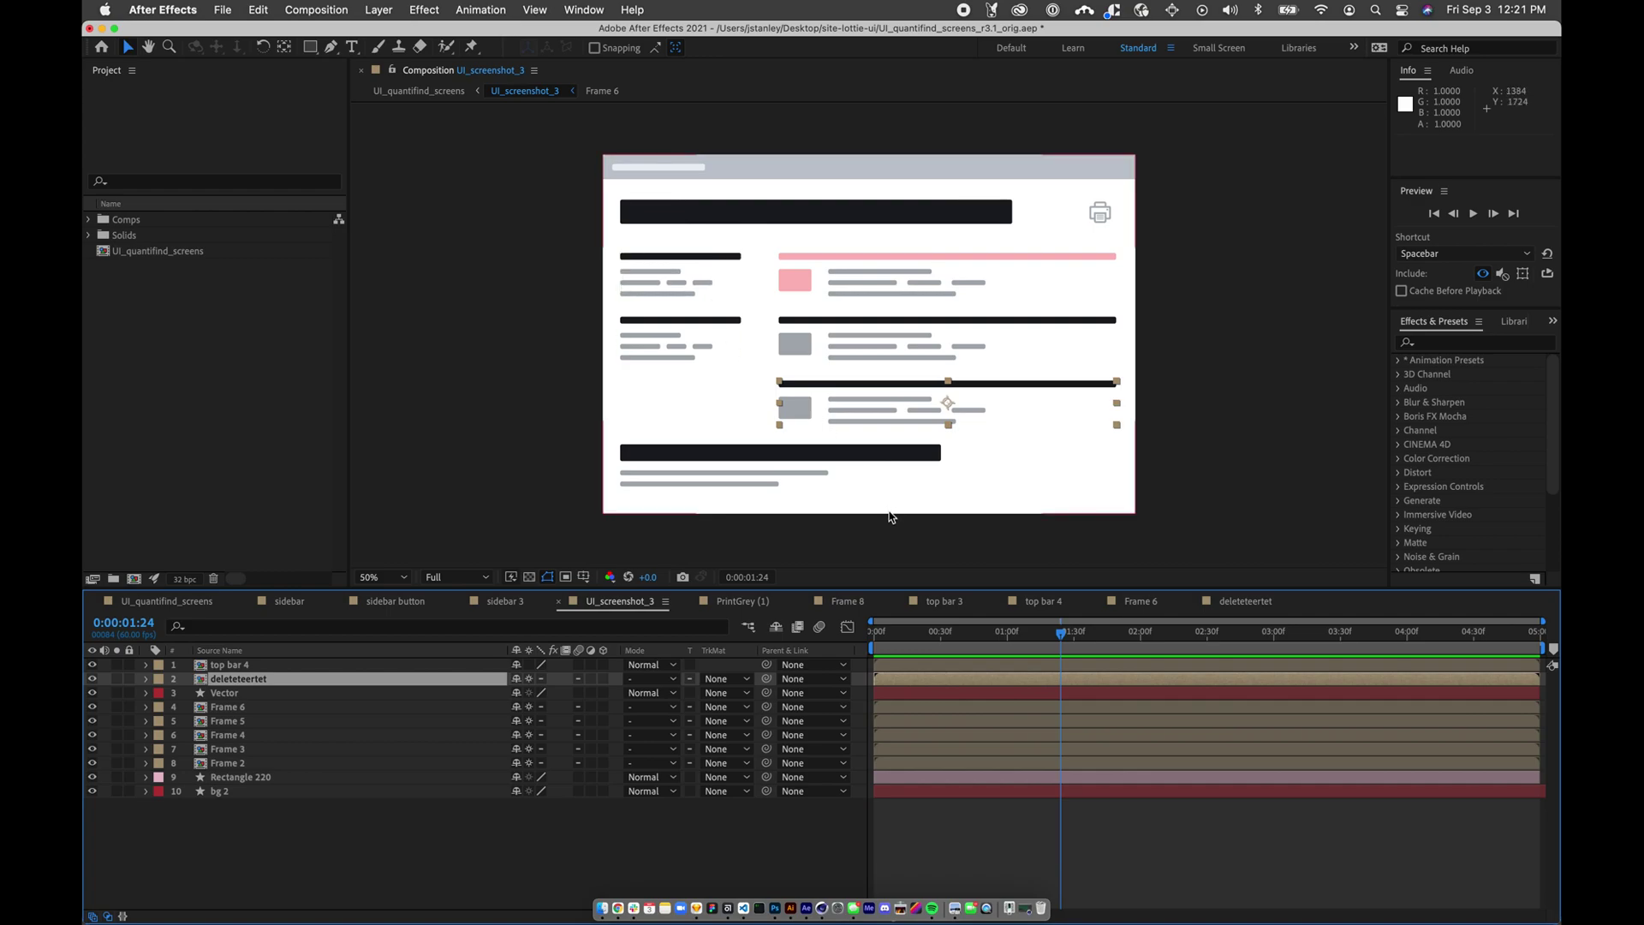
click(1131, 605)
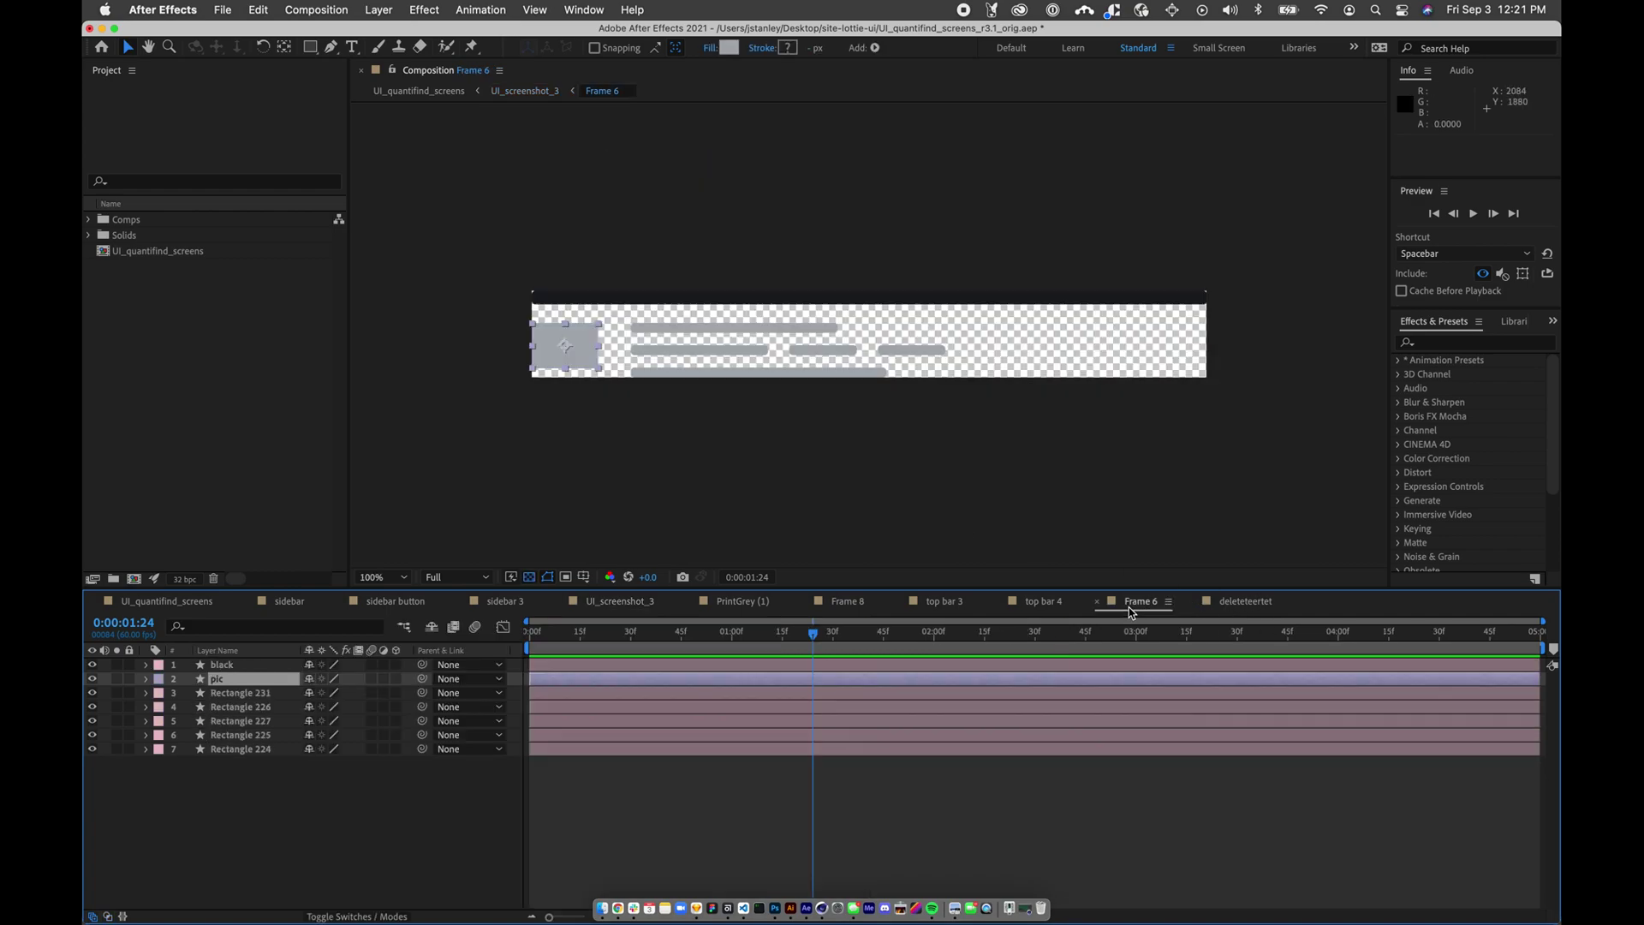
- Rename the Frame 6 composition as optimize in its composition settings
key(super+k)
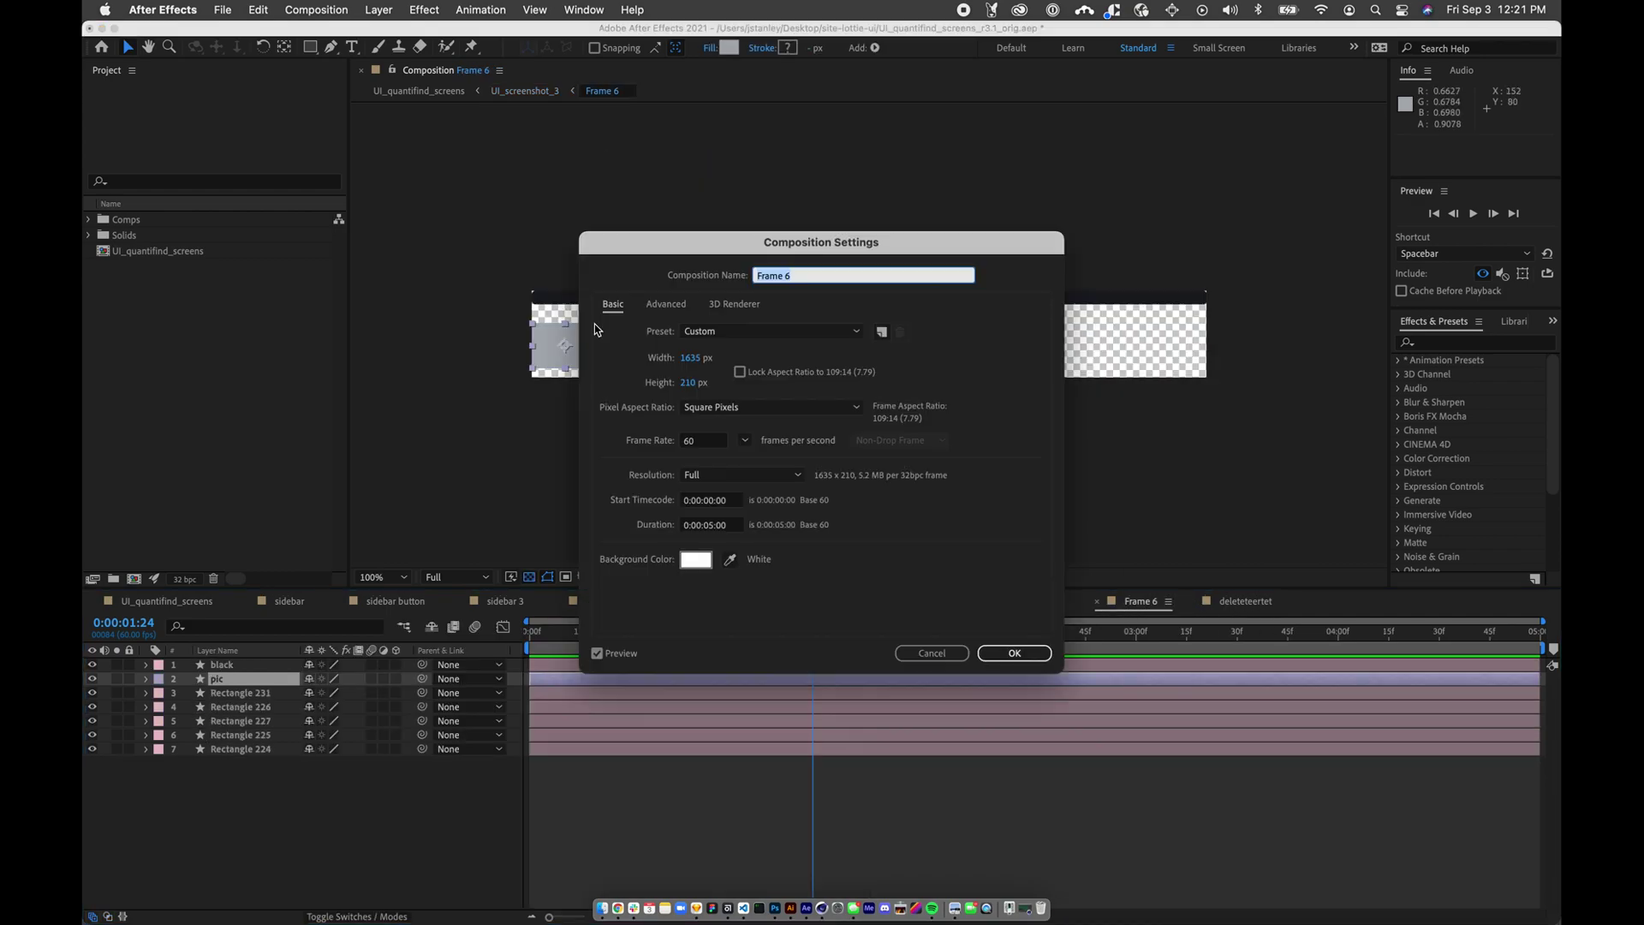
text(optimize)
key(Return)
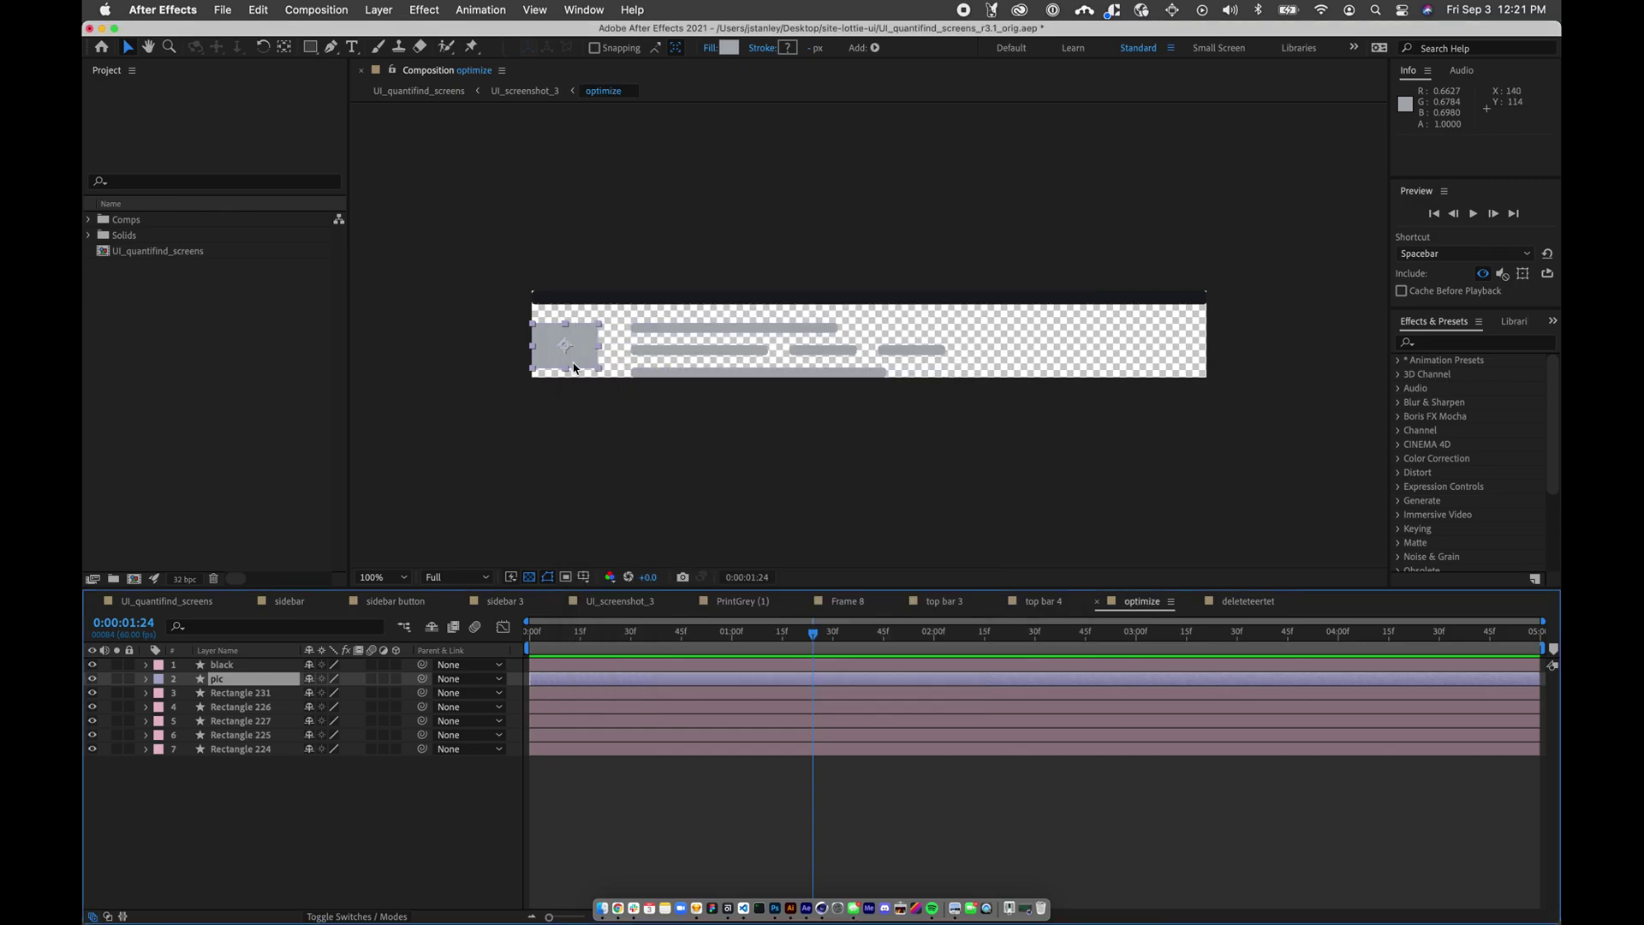
- Mark the black layer as shy and hide shy layers from the timeline
click(225, 665)
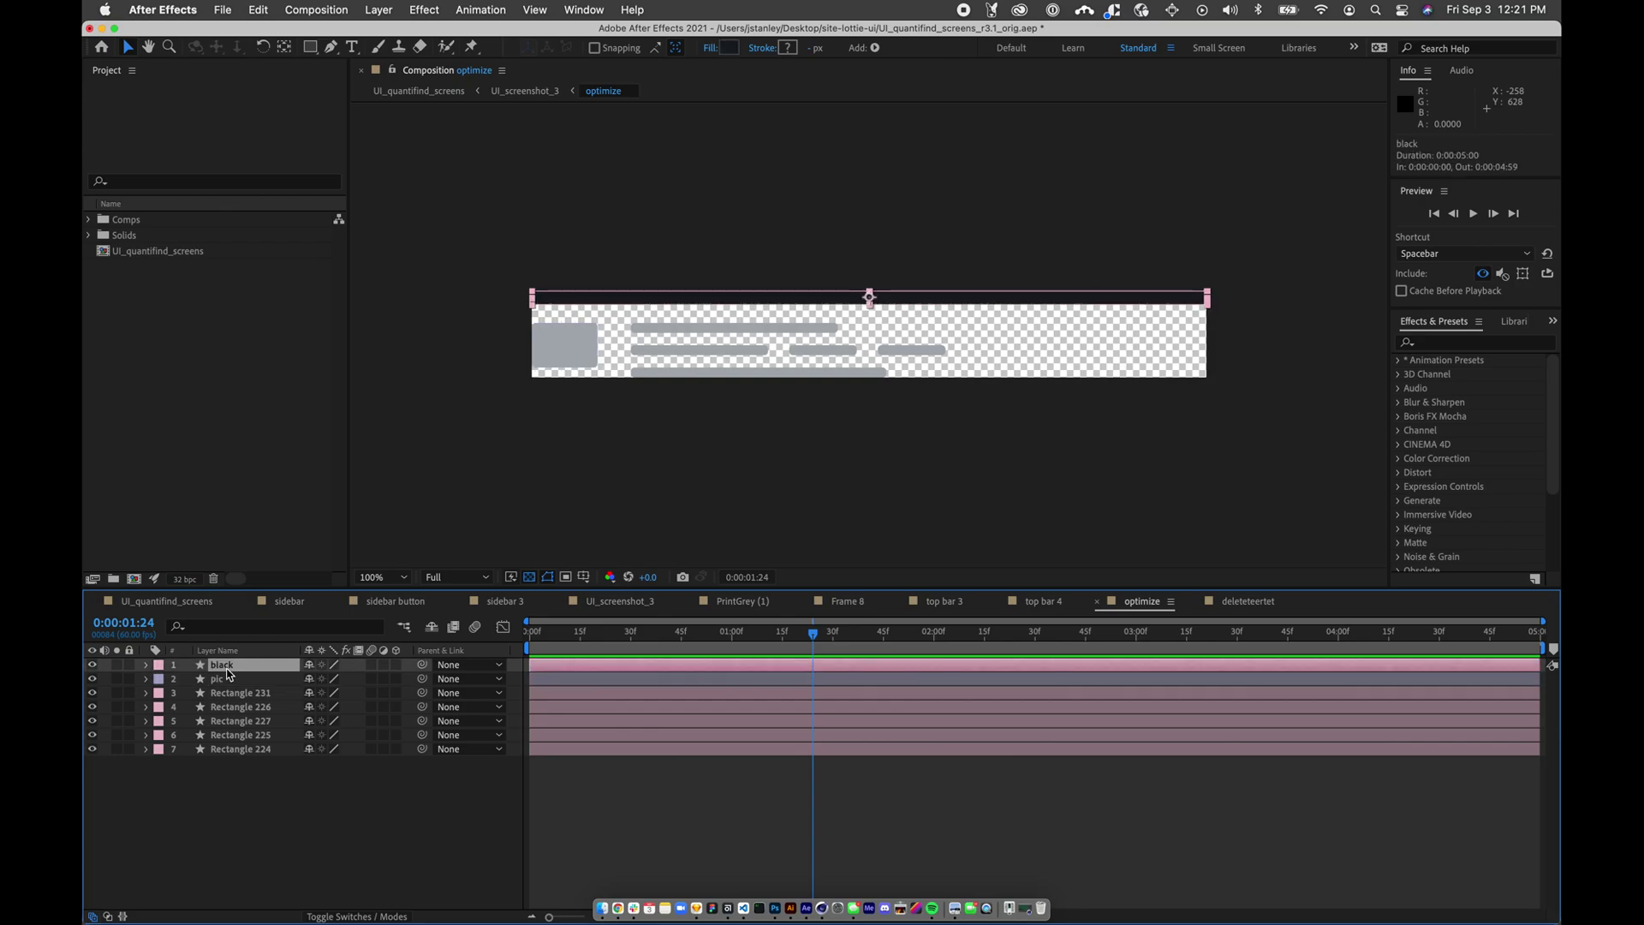
click(309, 665)
click(431, 627)
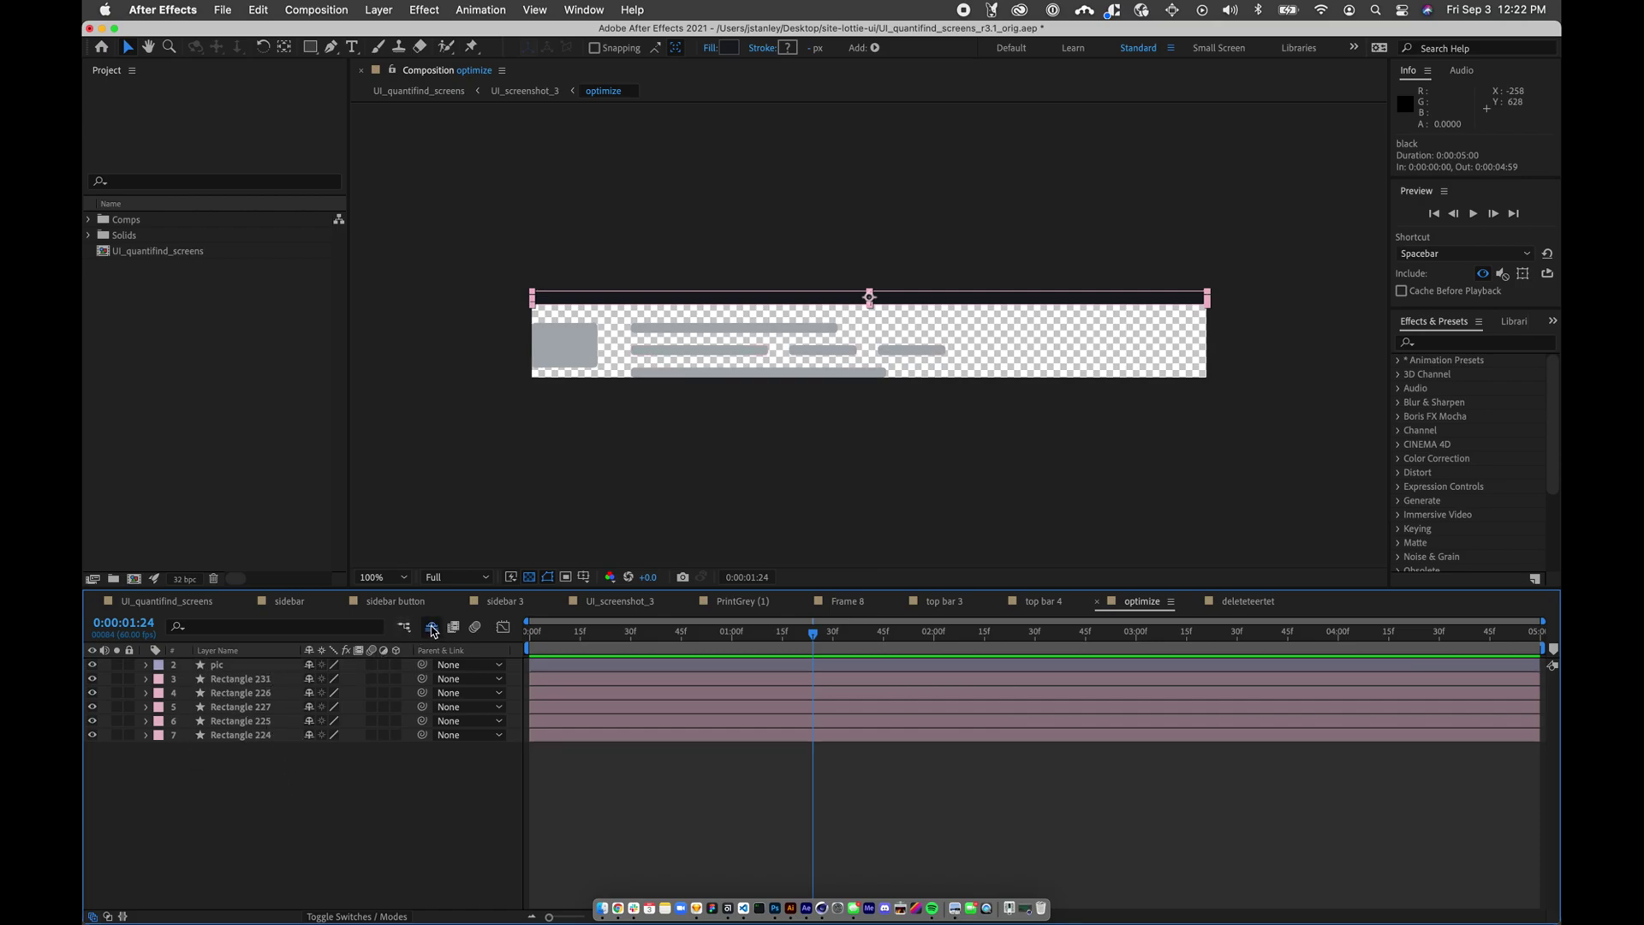
- Rename the pic layer as it and give it a red label color
click(214, 671)
key(Return)
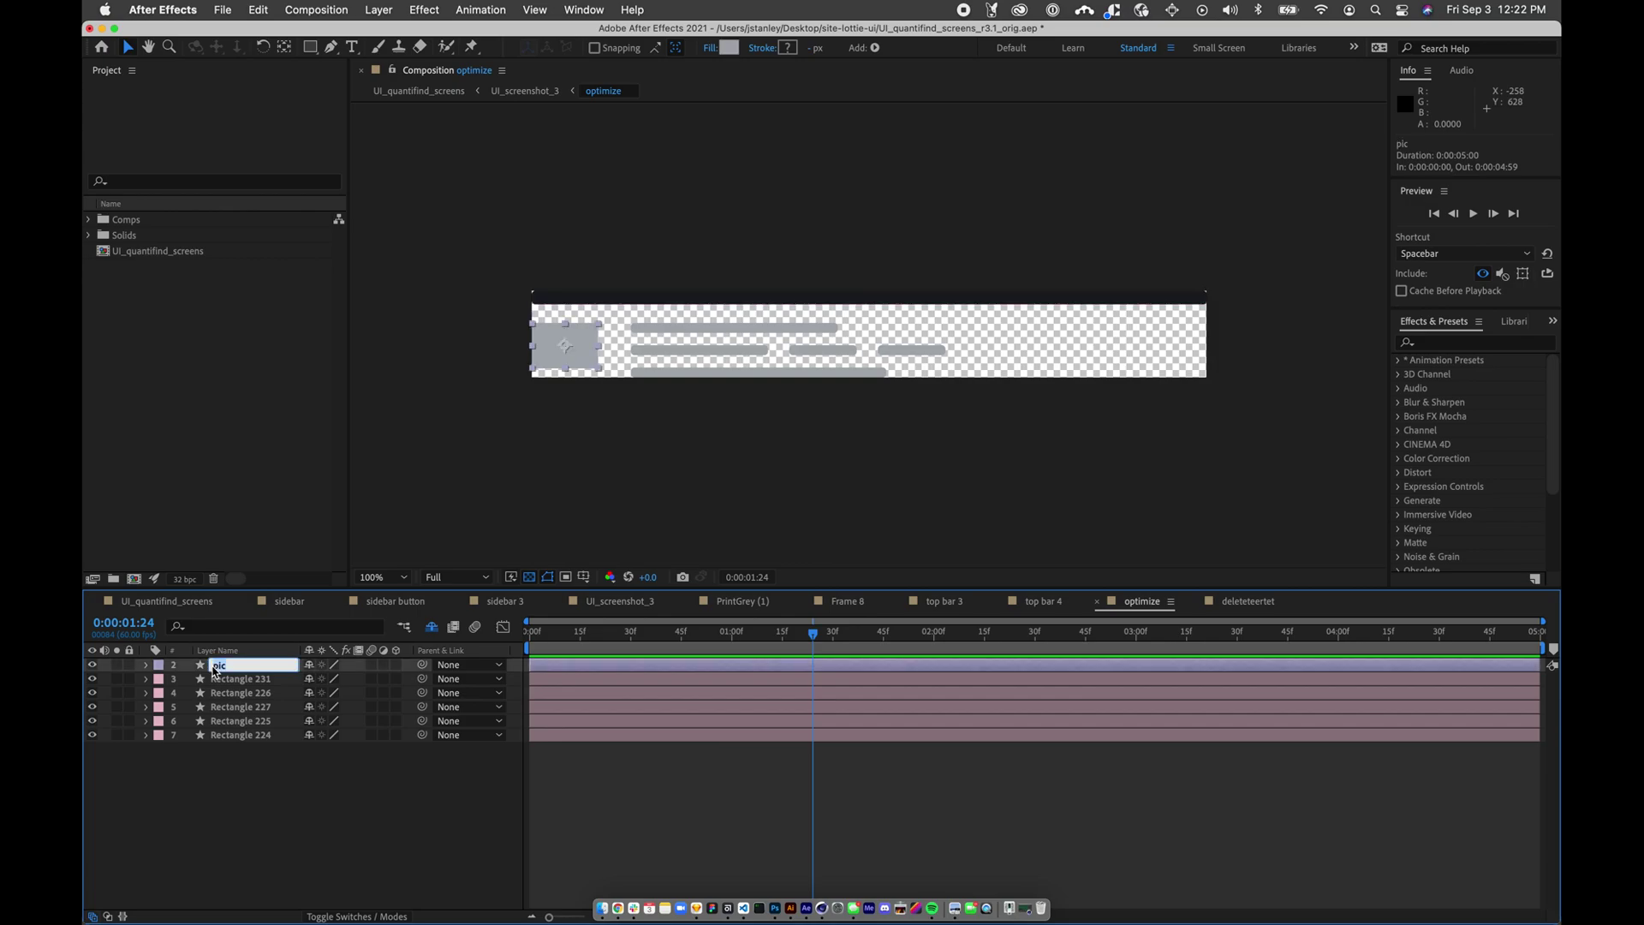
key(BackSpace)
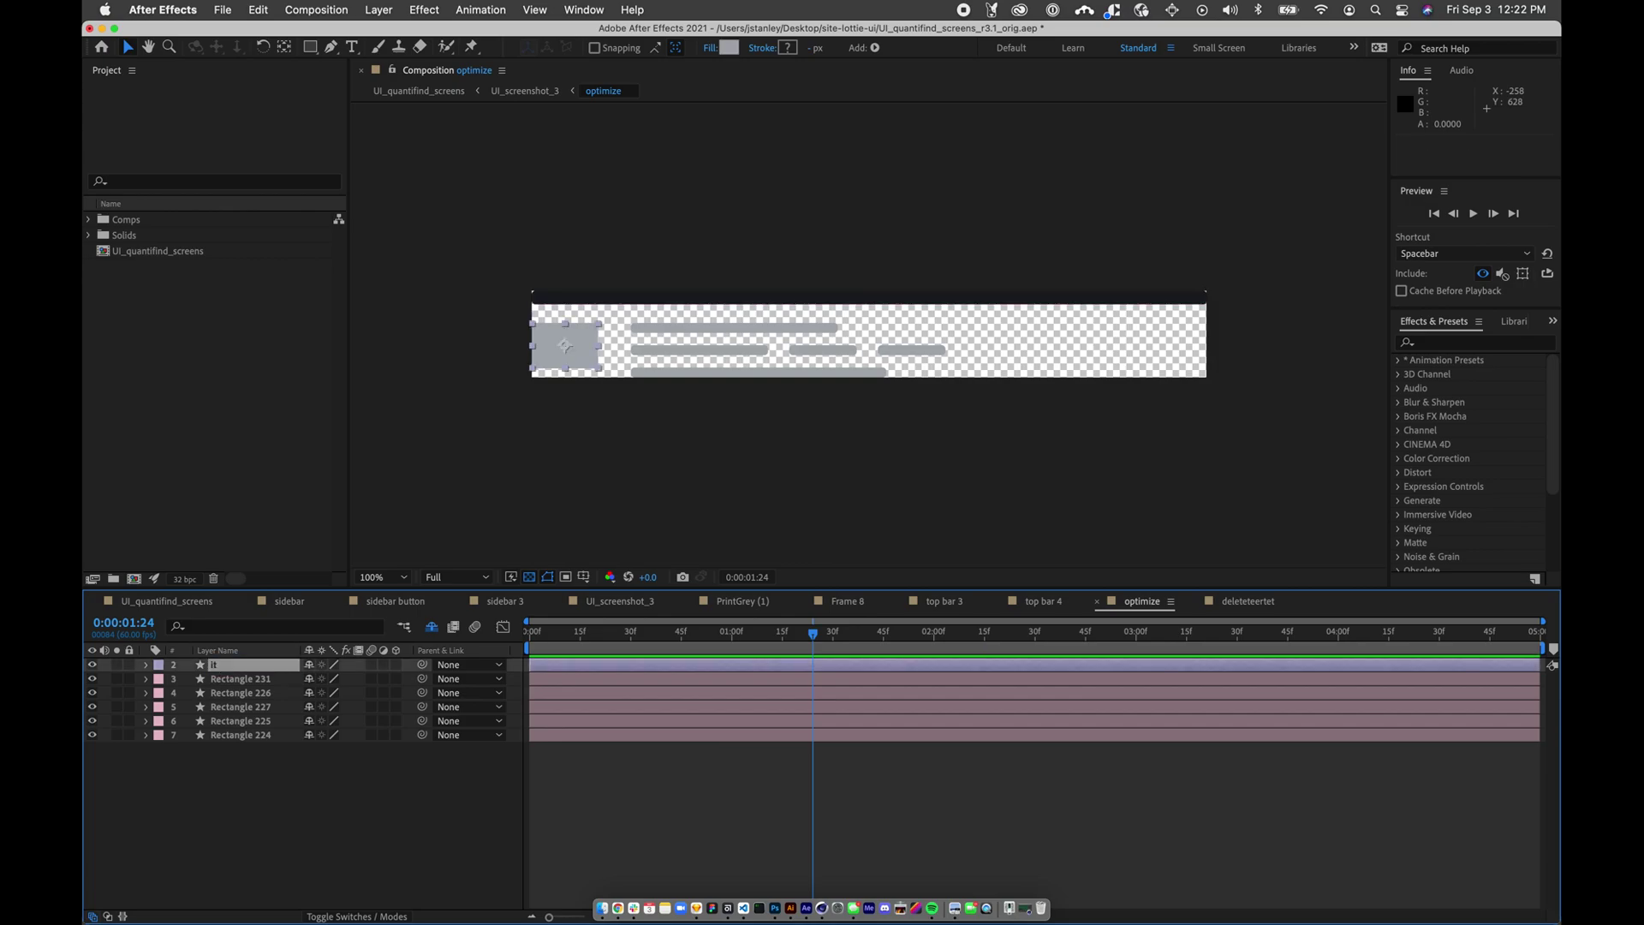
click(159, 670)
click(190, 608)
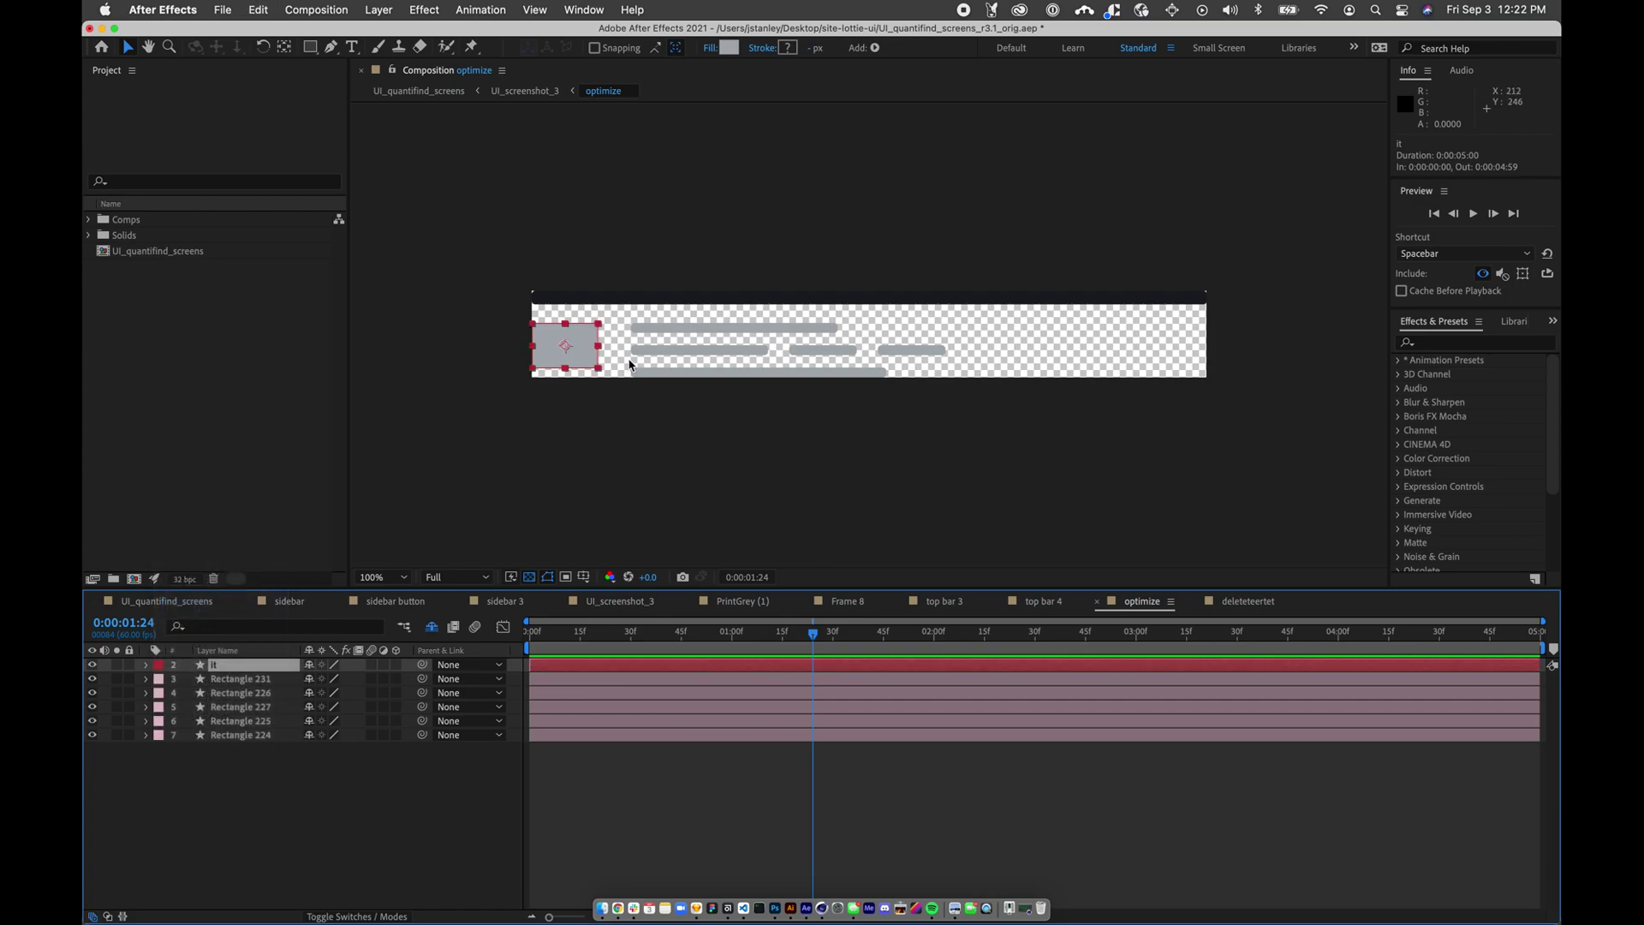
- Select all layers from it to Rectangle 224 and filter their timeline properties by path
click(235, 682)
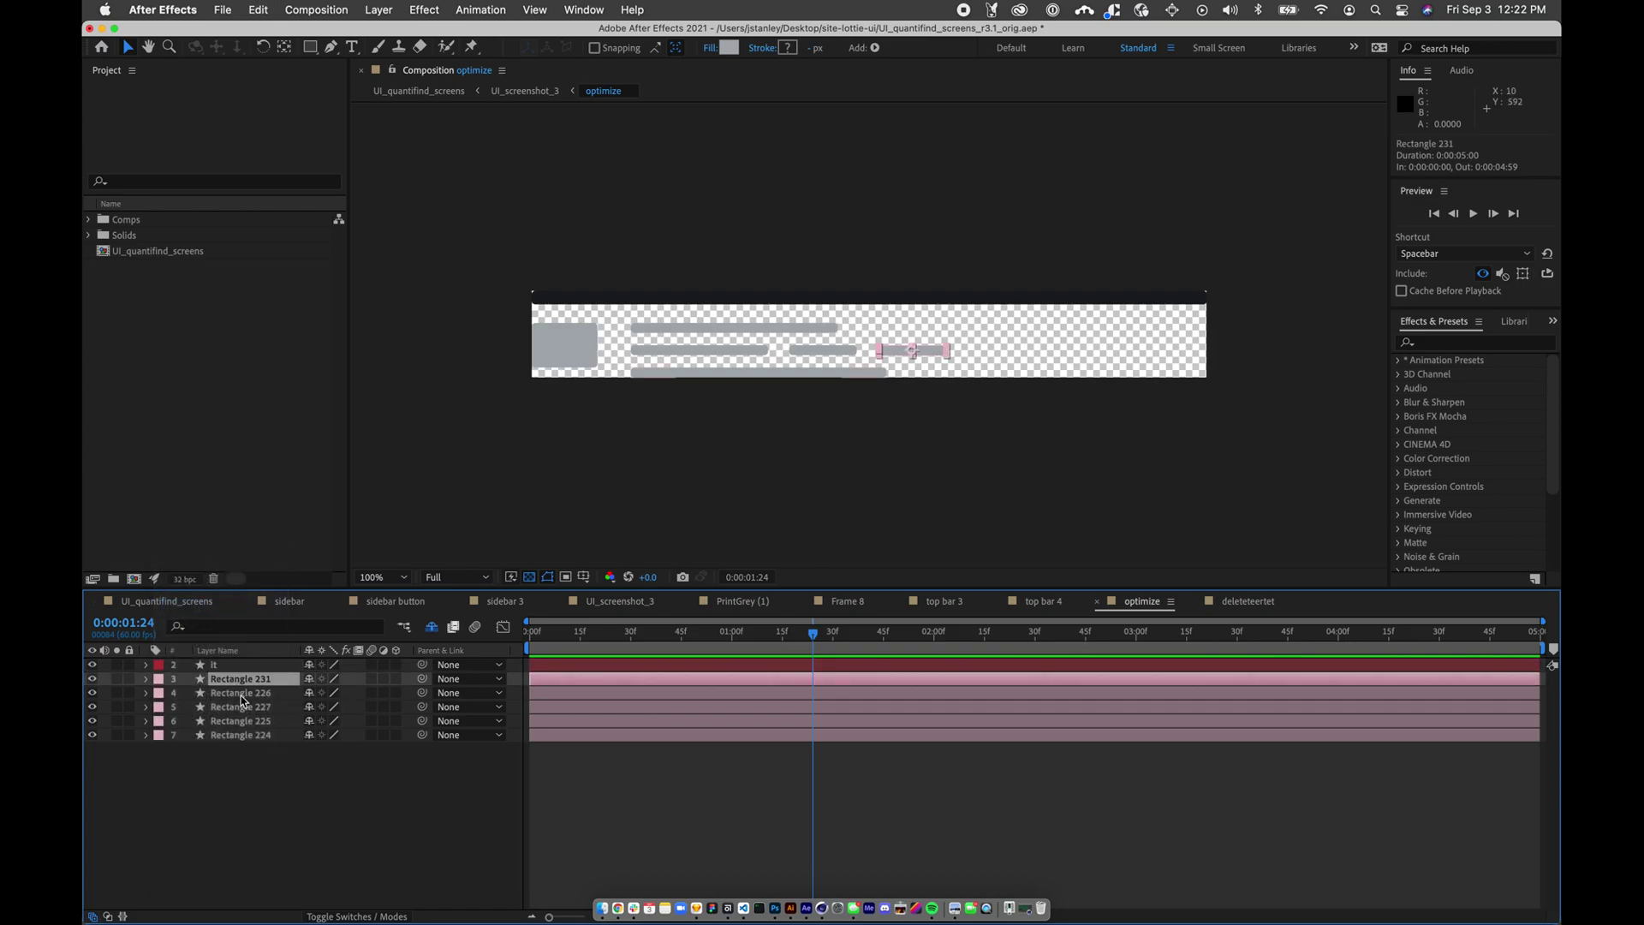
click(221, 665)
shift+click(225, 737)
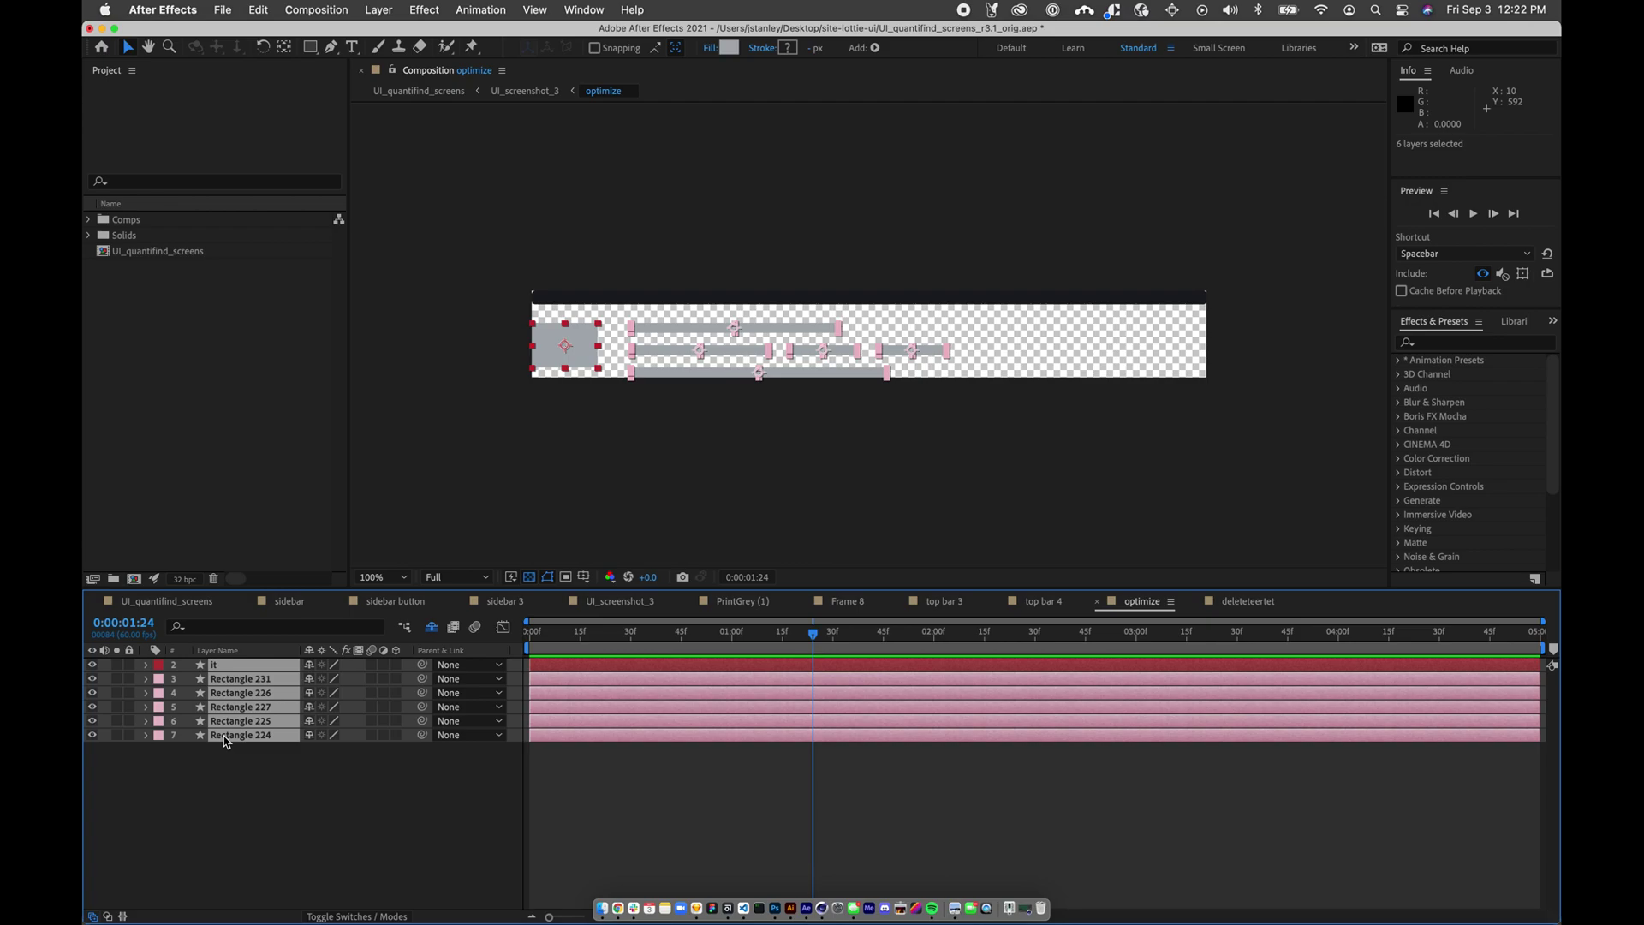
click(229, 631)
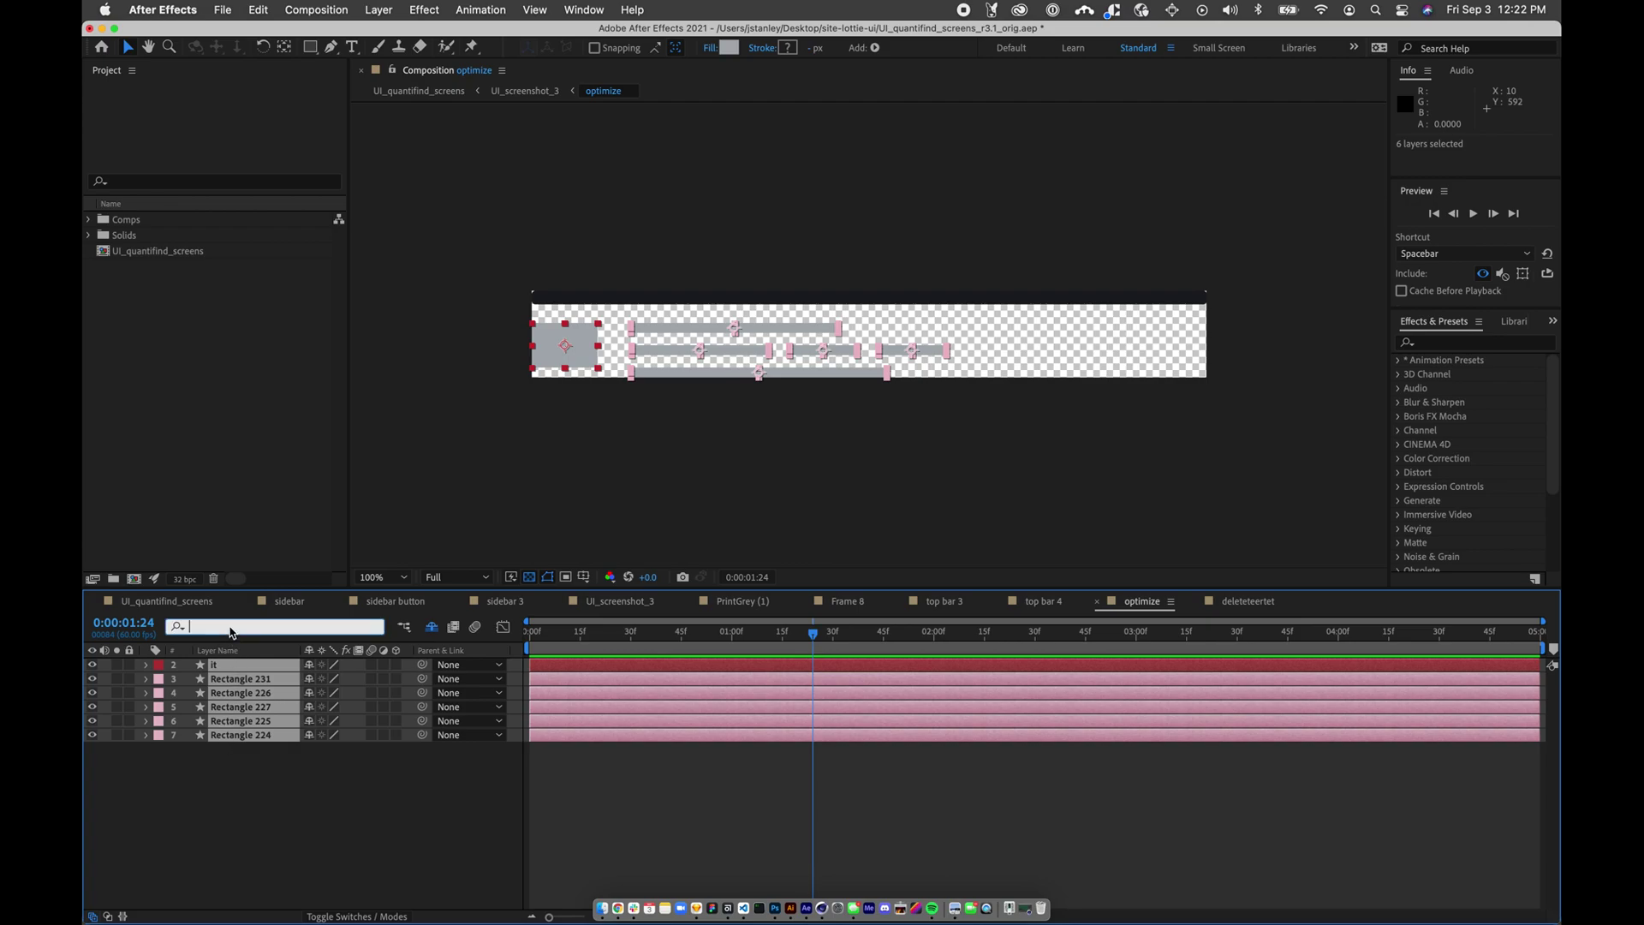
text(path)
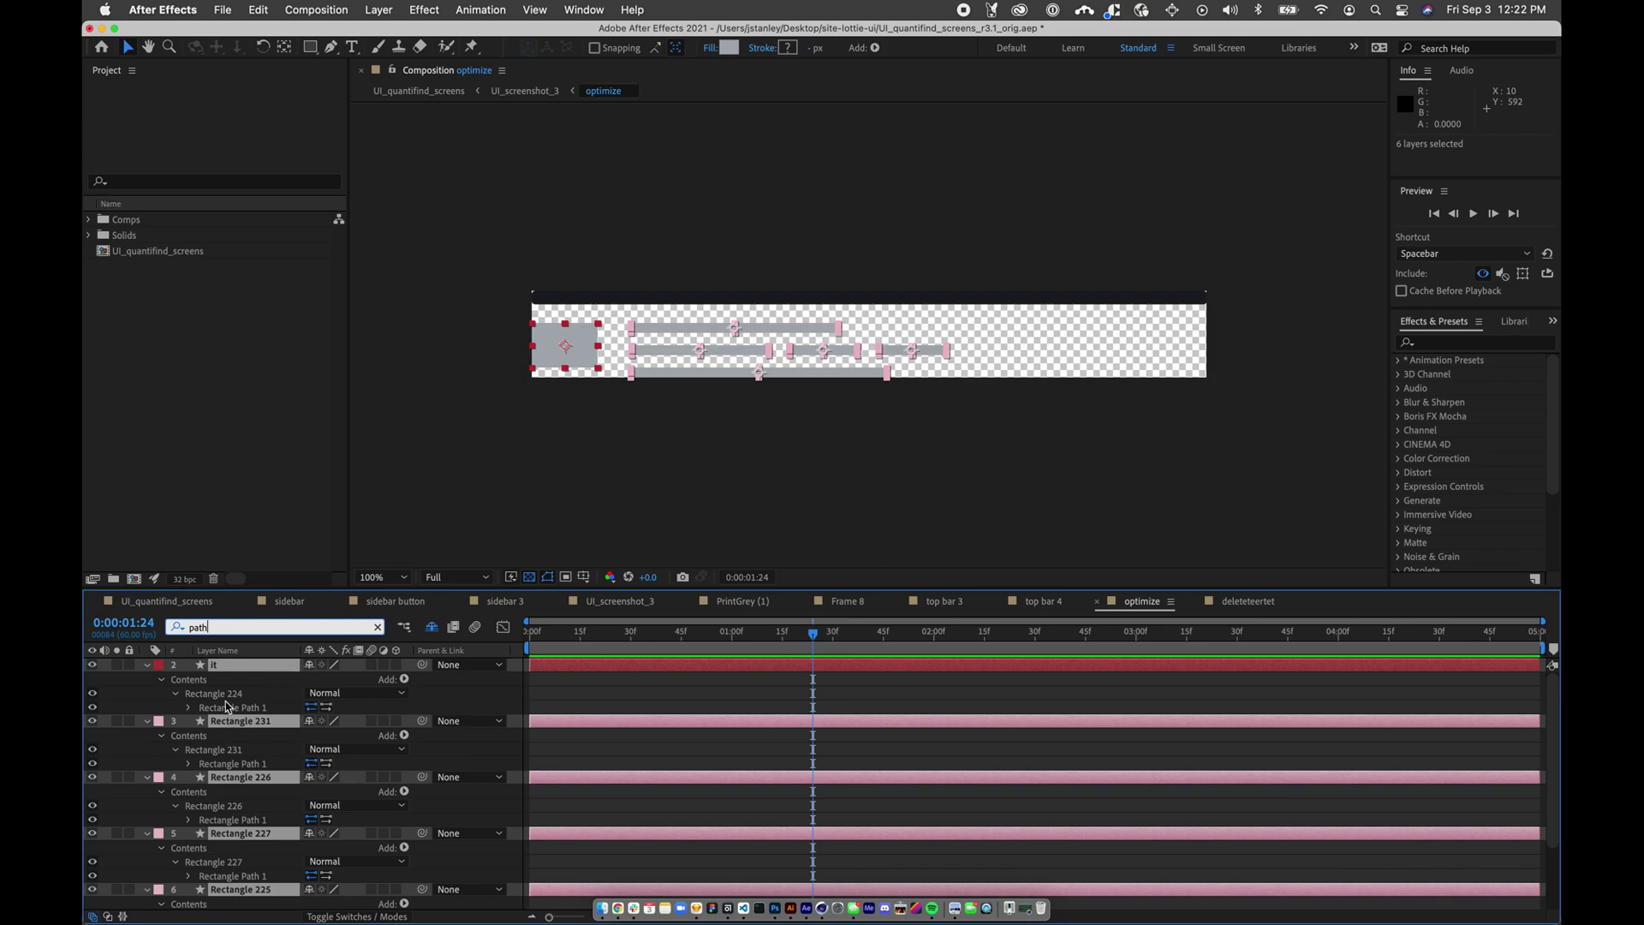
- Convert the rectangle paths of the it, Rectangle 231 and Rectangle 226 layers to Bezier paths
click(187, 708)
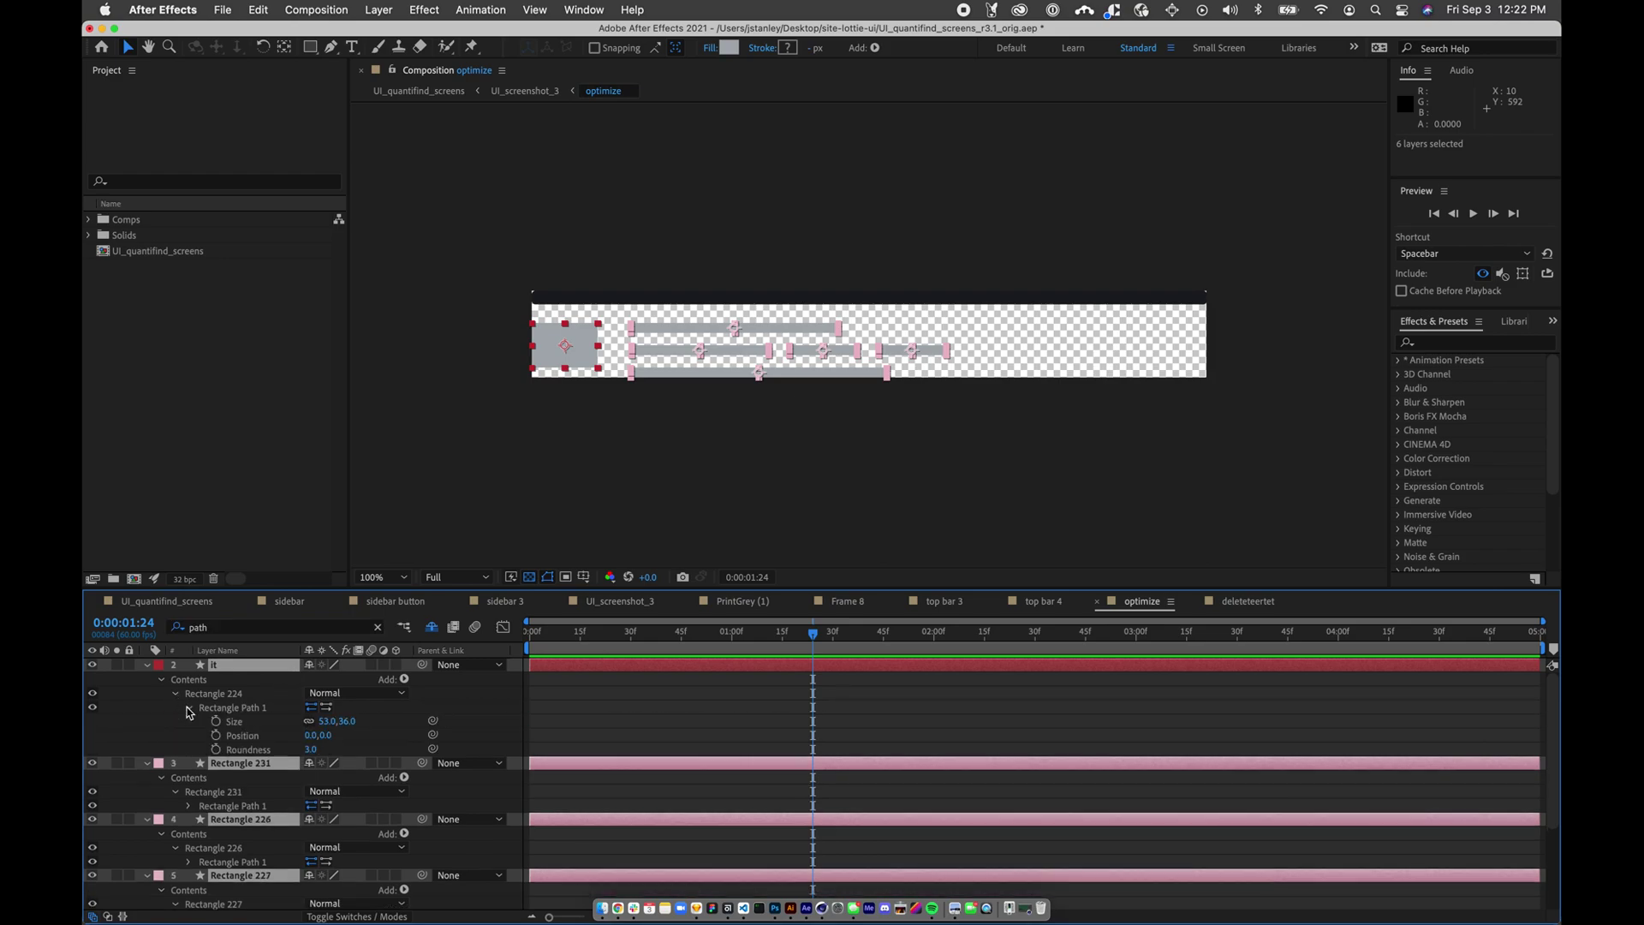
click(237, 707)
right_click(236, 707)
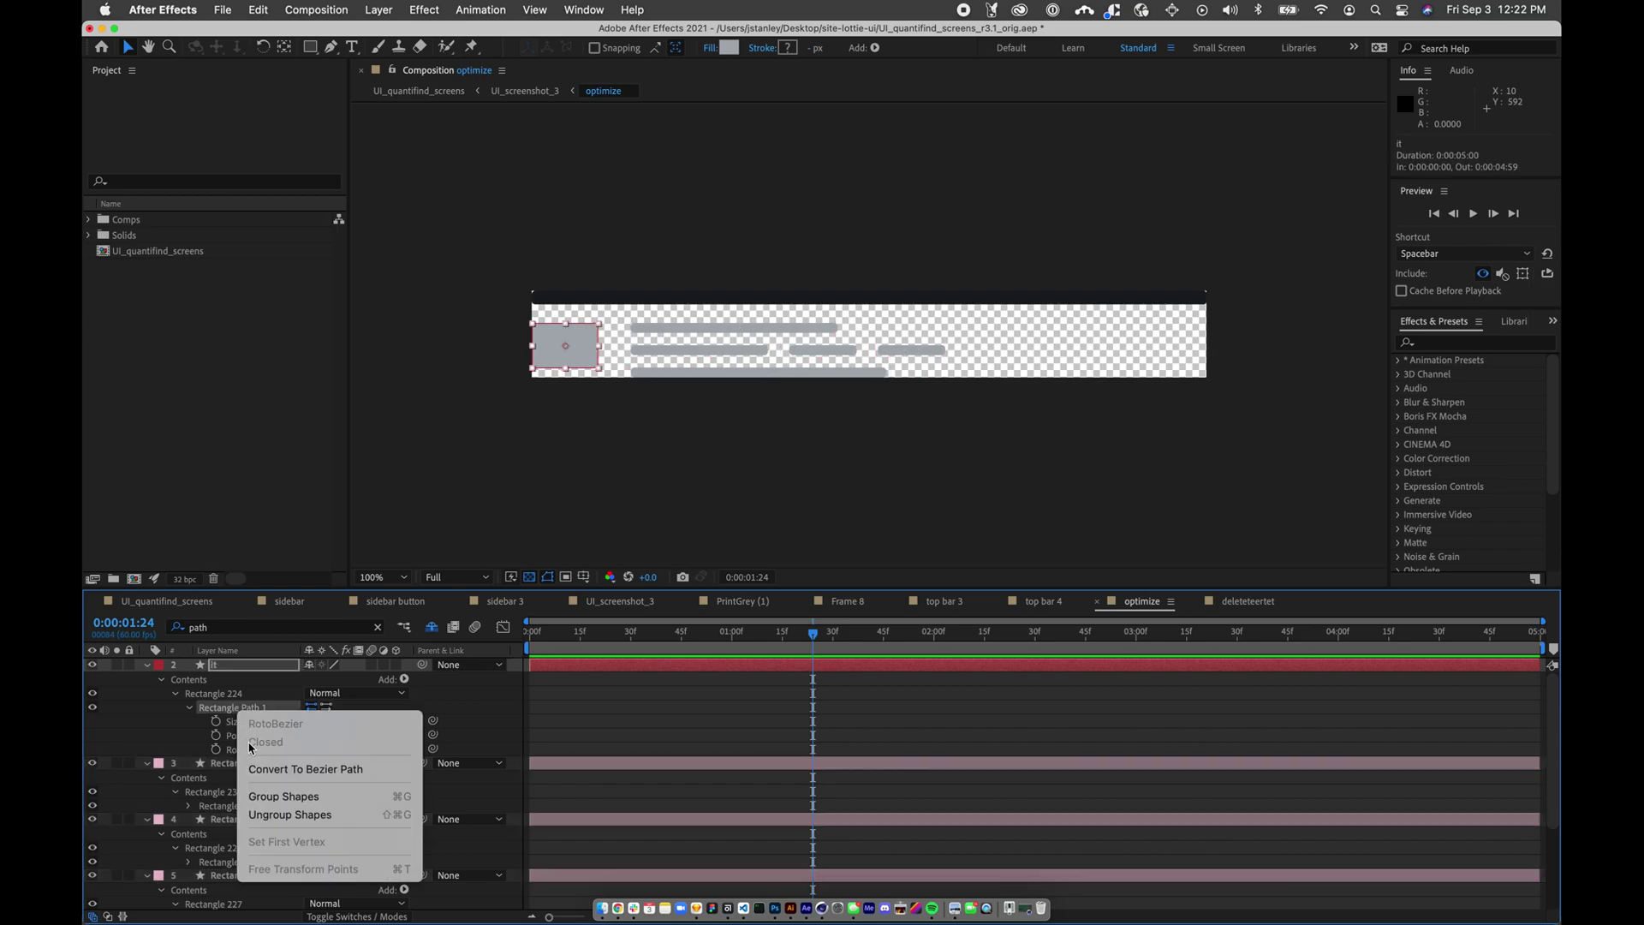
click(259, 770)
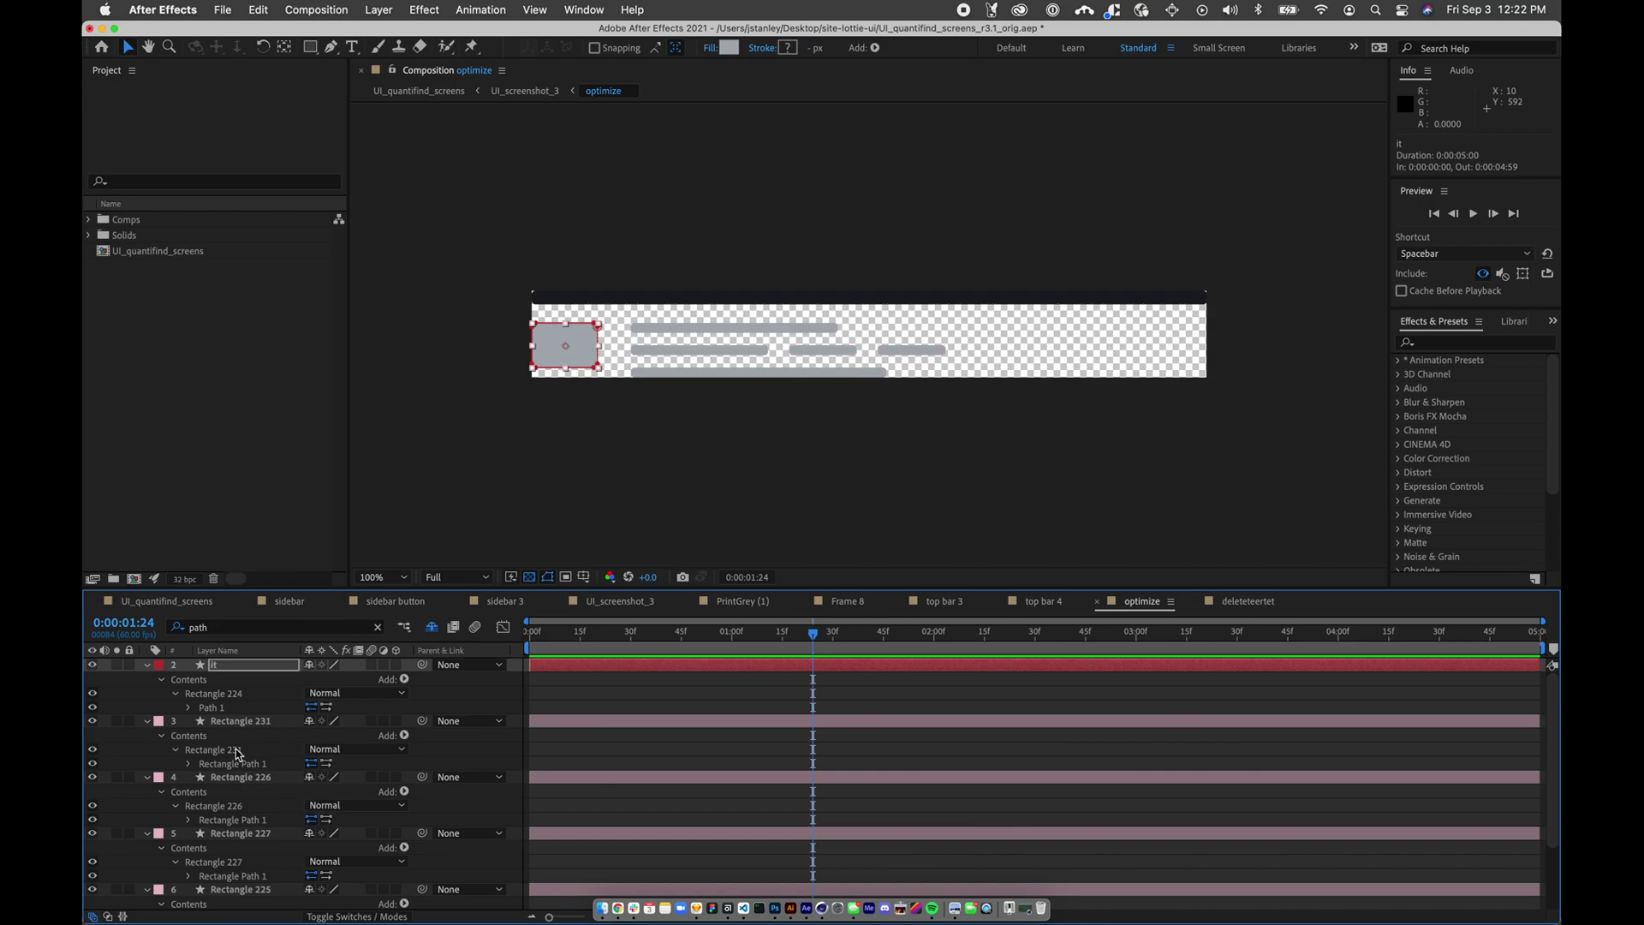
click(240, 766)
right_click(240, 766)
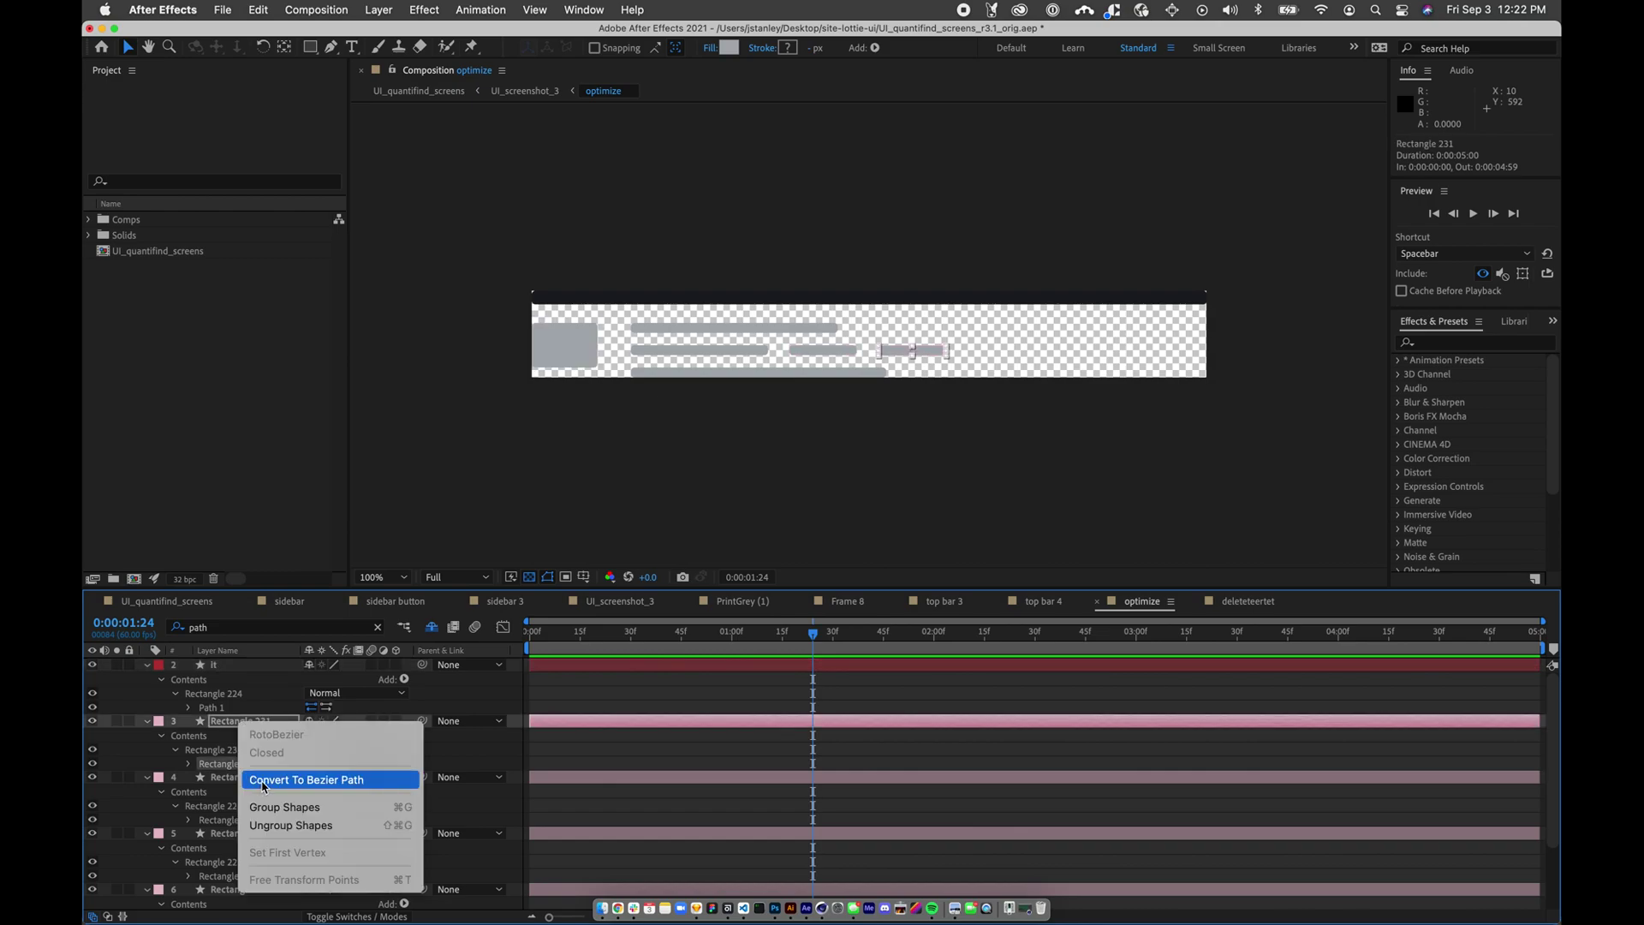
click(263, 780)
click(245, 821)
right_click(245, 821)
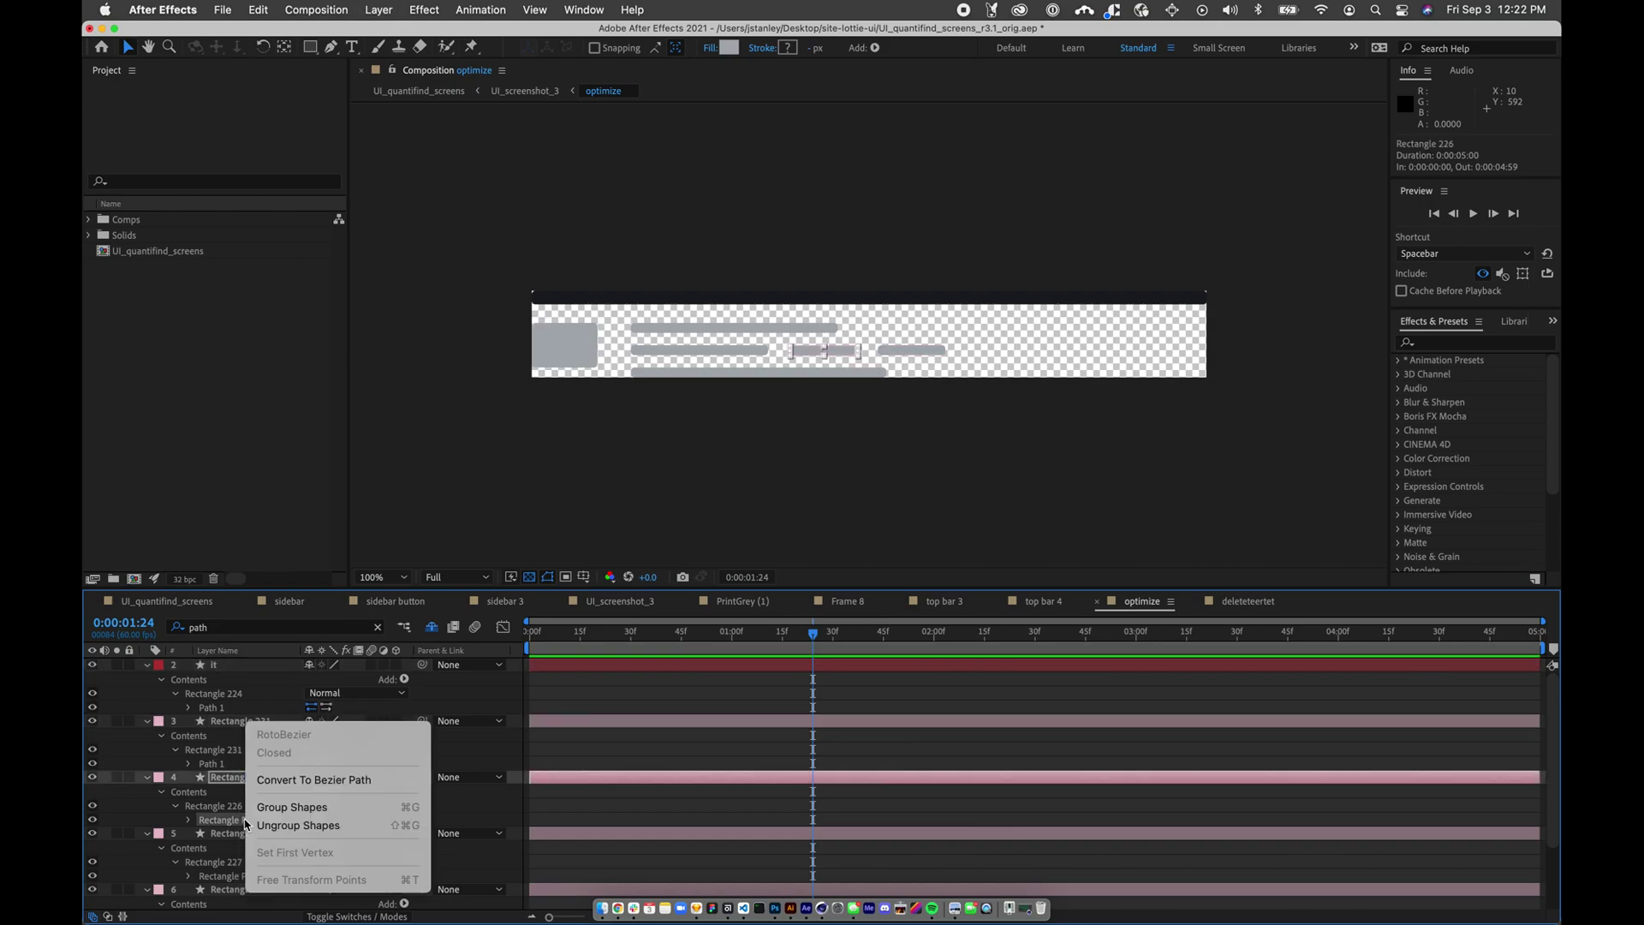
click(265, 779)
- Convert the rectangle paths of the Rectangle 227, Rectangle 225 and Rectangle 224 layers to Bezier paths
scroll(255, 842, down, 3)
click(245, 789)
right_click(245, 789)
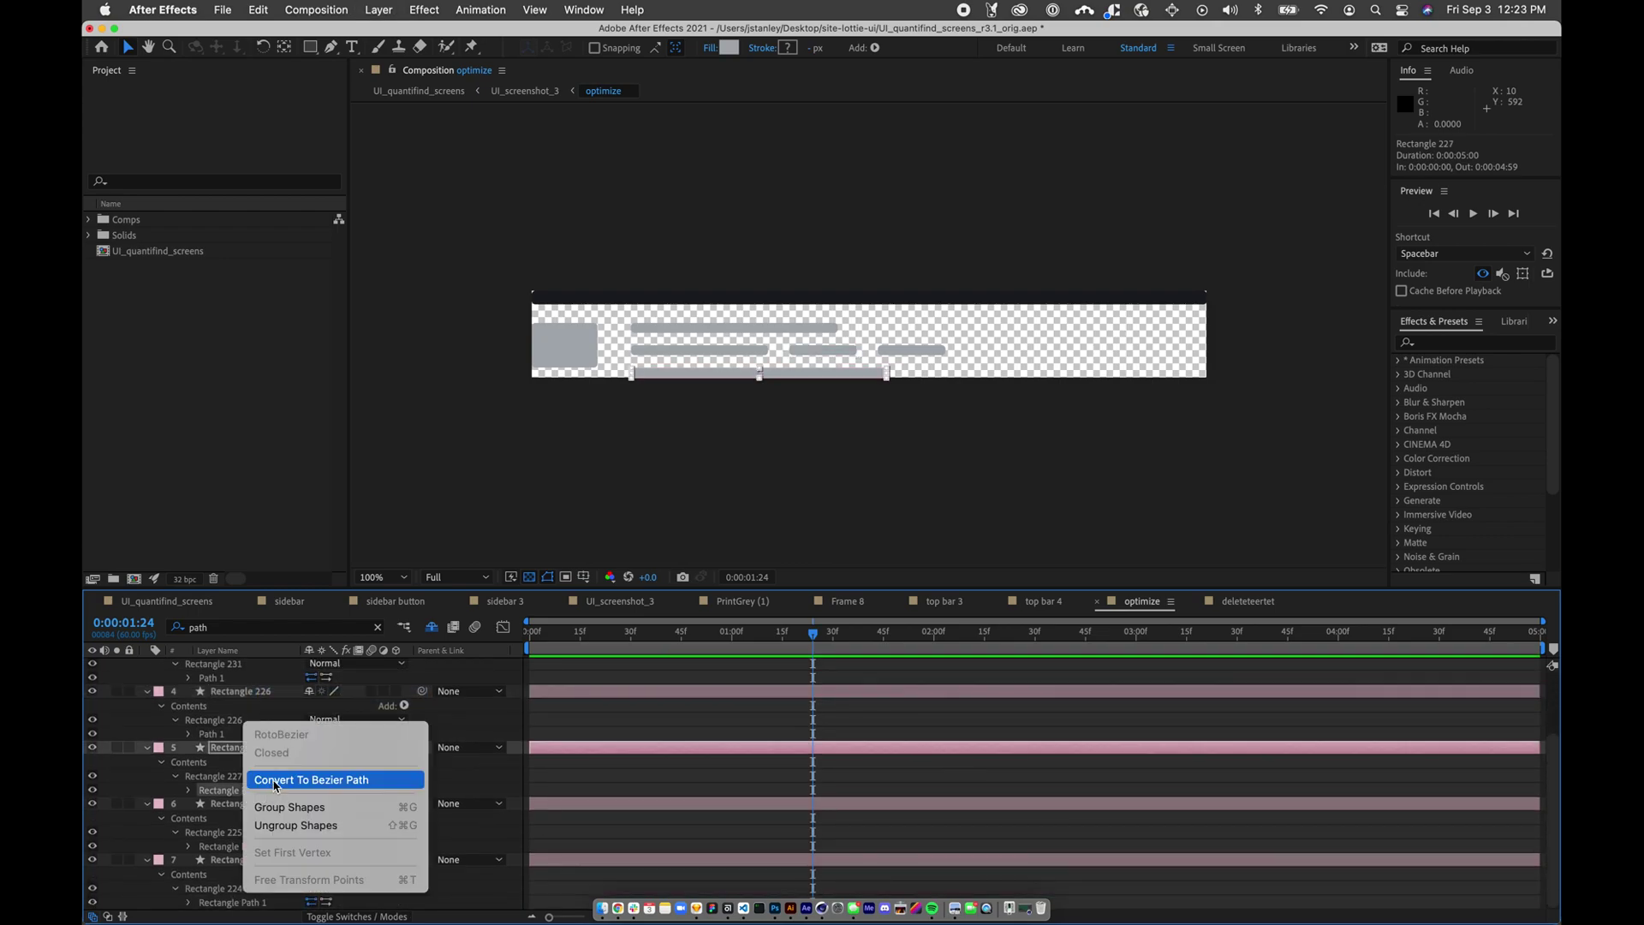
click(276, 779)
click(245, 846)
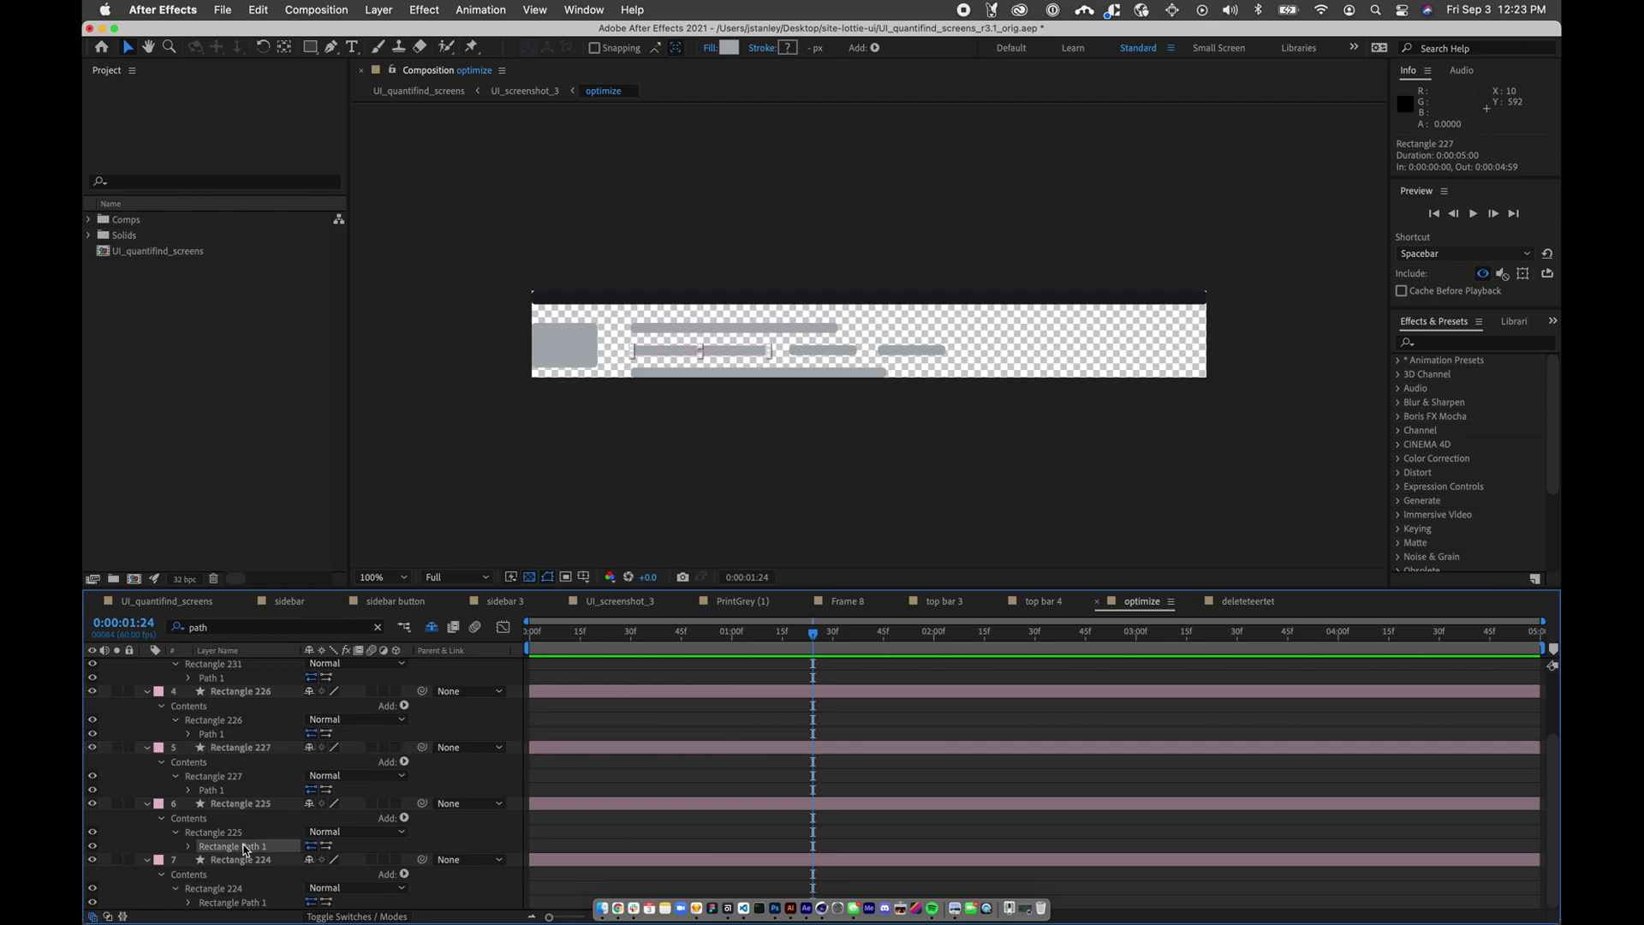
right_click(245, 846)
click(275, 779)
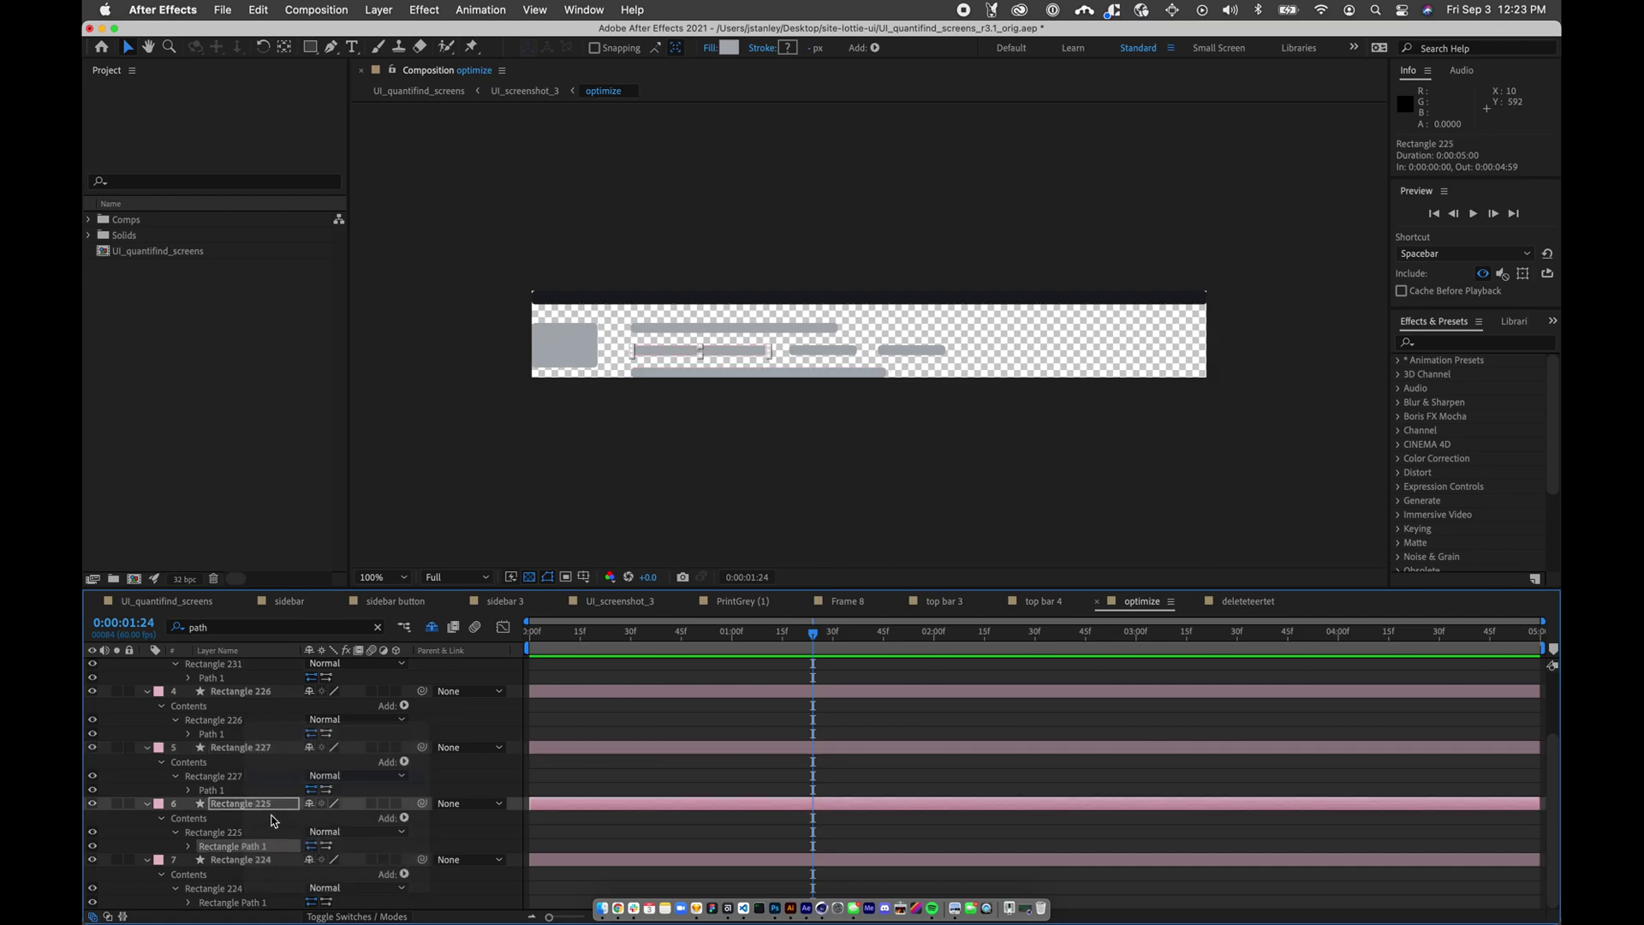
click(246, 902)
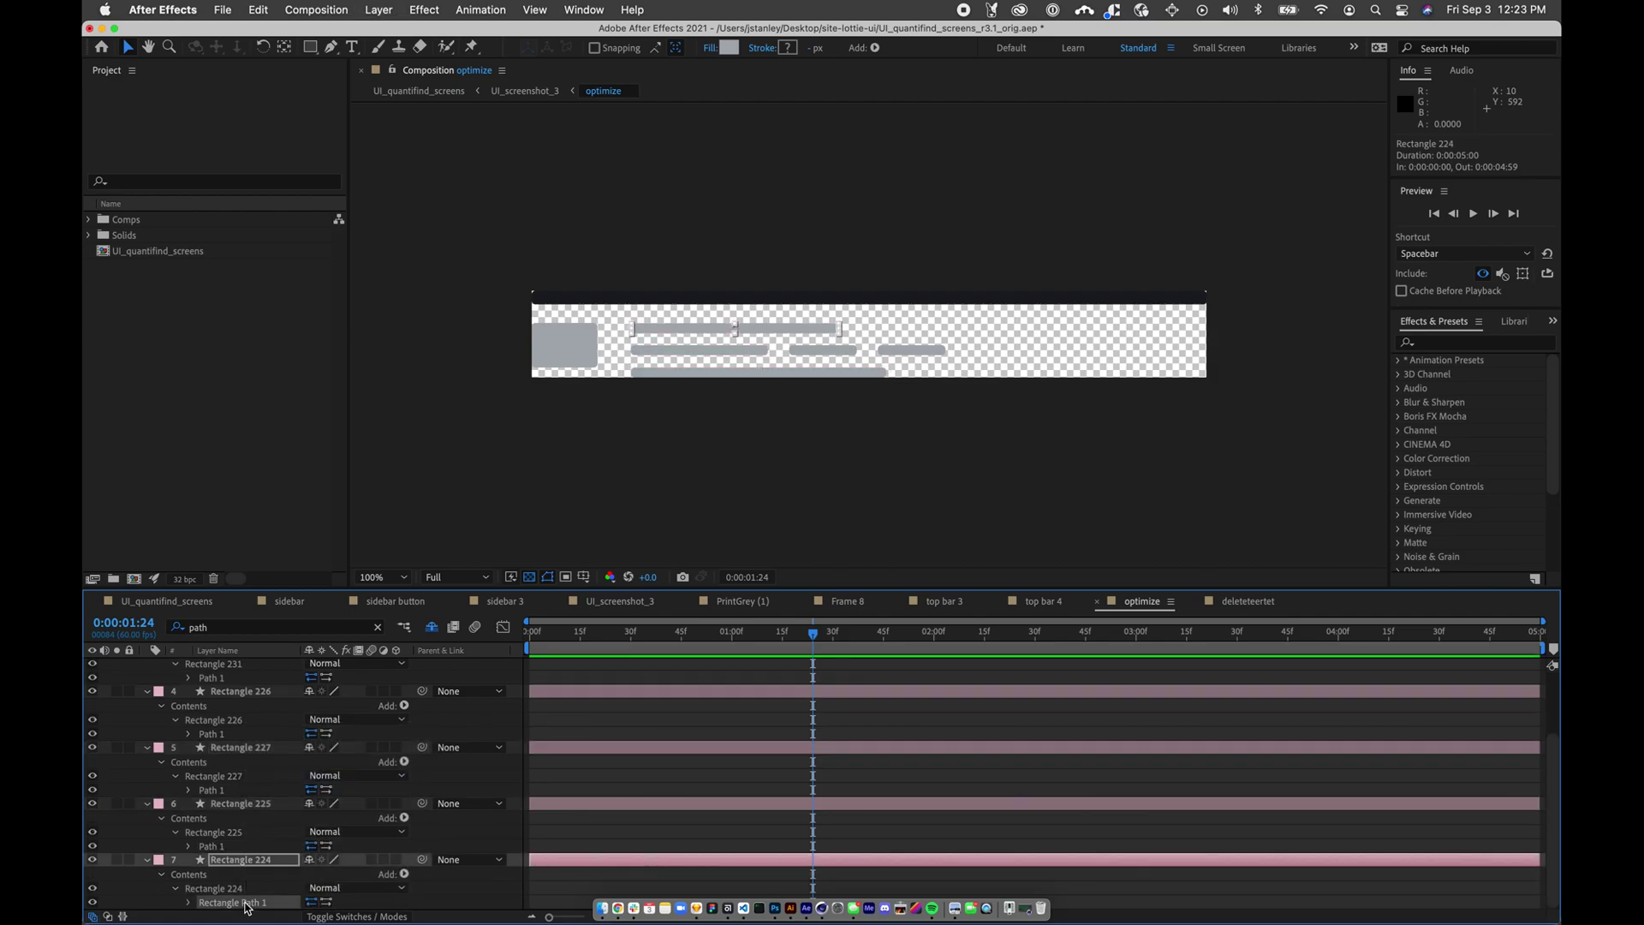
right_click(246, 903)
click(276, 781)
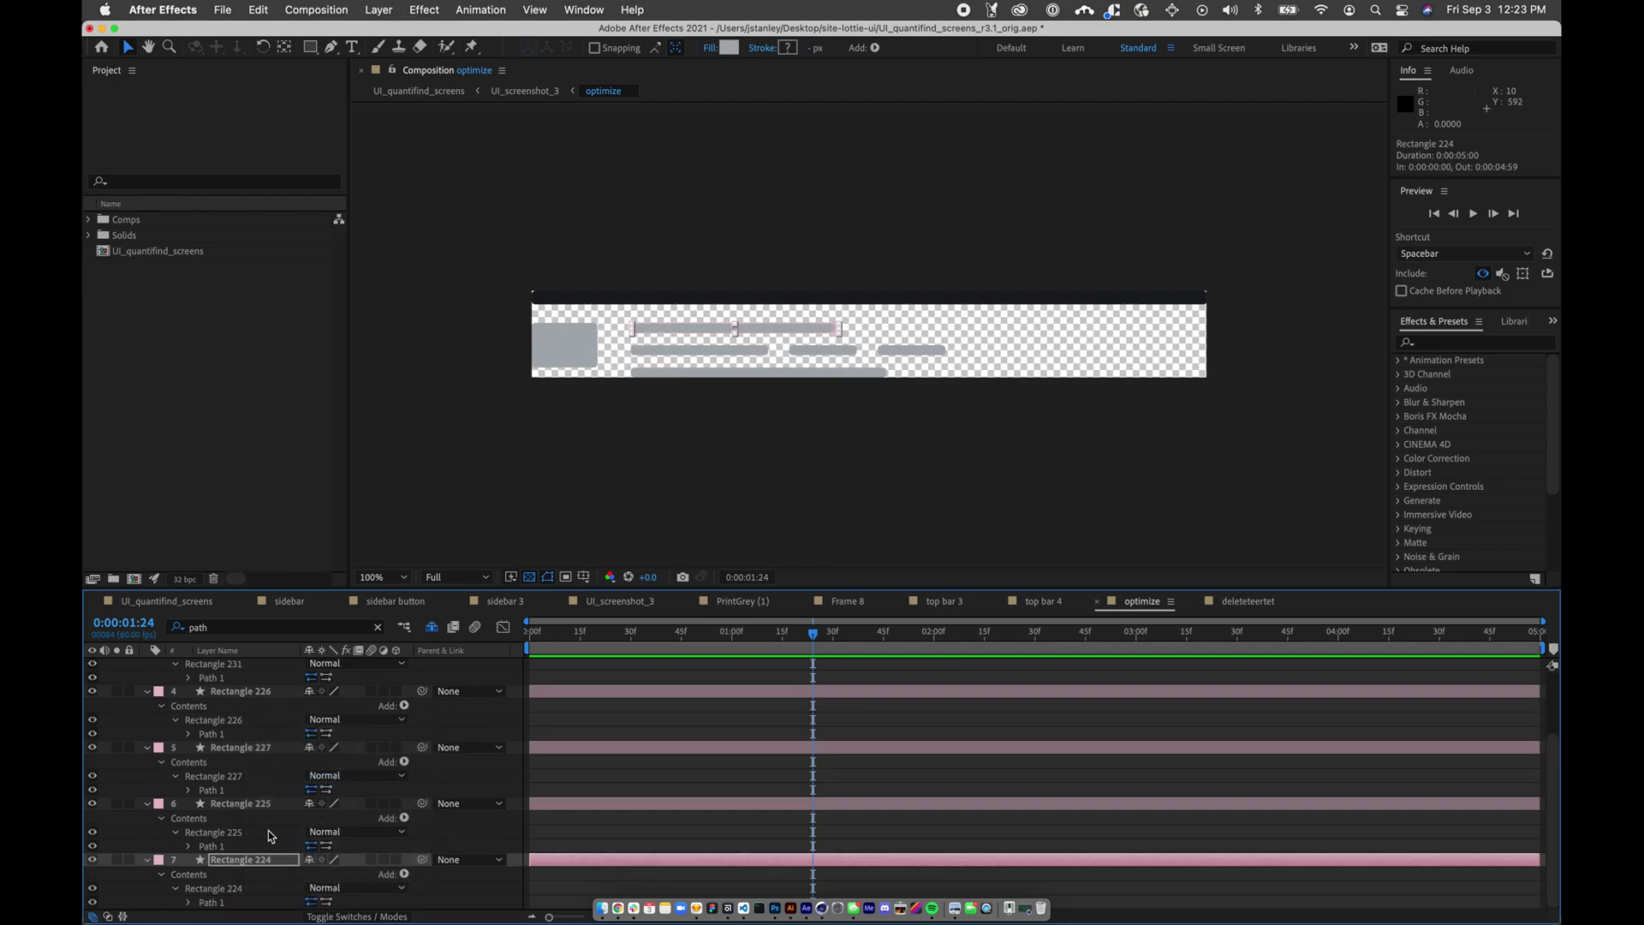
- Paste a copy of the Rectangle 231 layer's path into the Rectangle 224 group of the it layer
scroll(259, 748, up, 3)
click(233, 668)
key(Return)
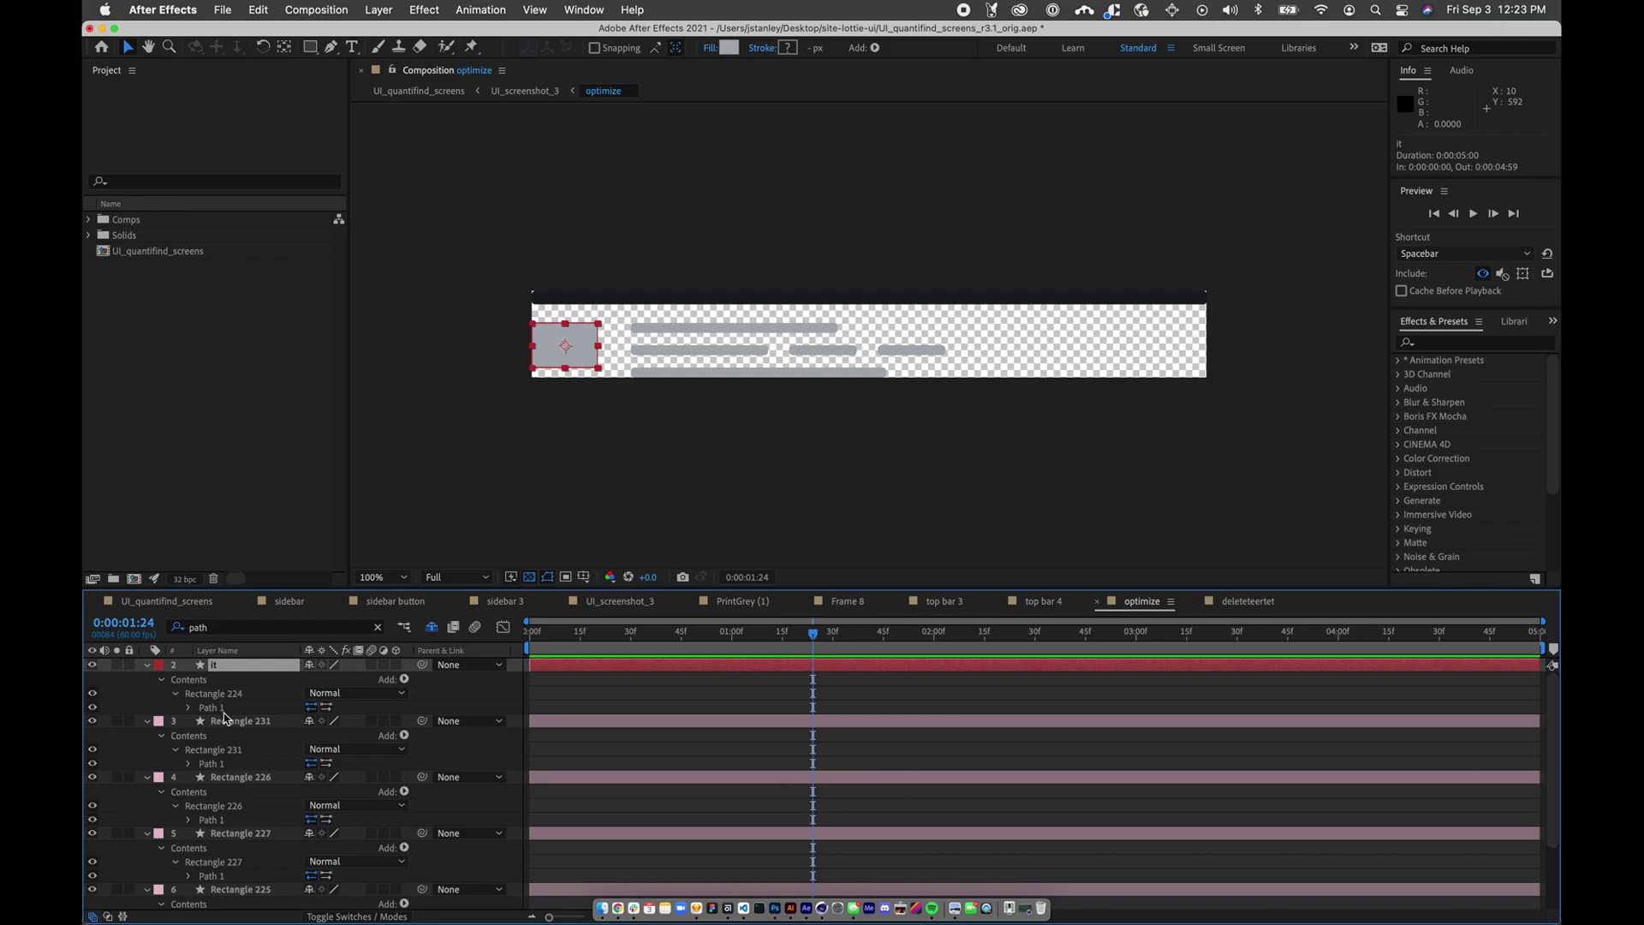
click(218, 765)
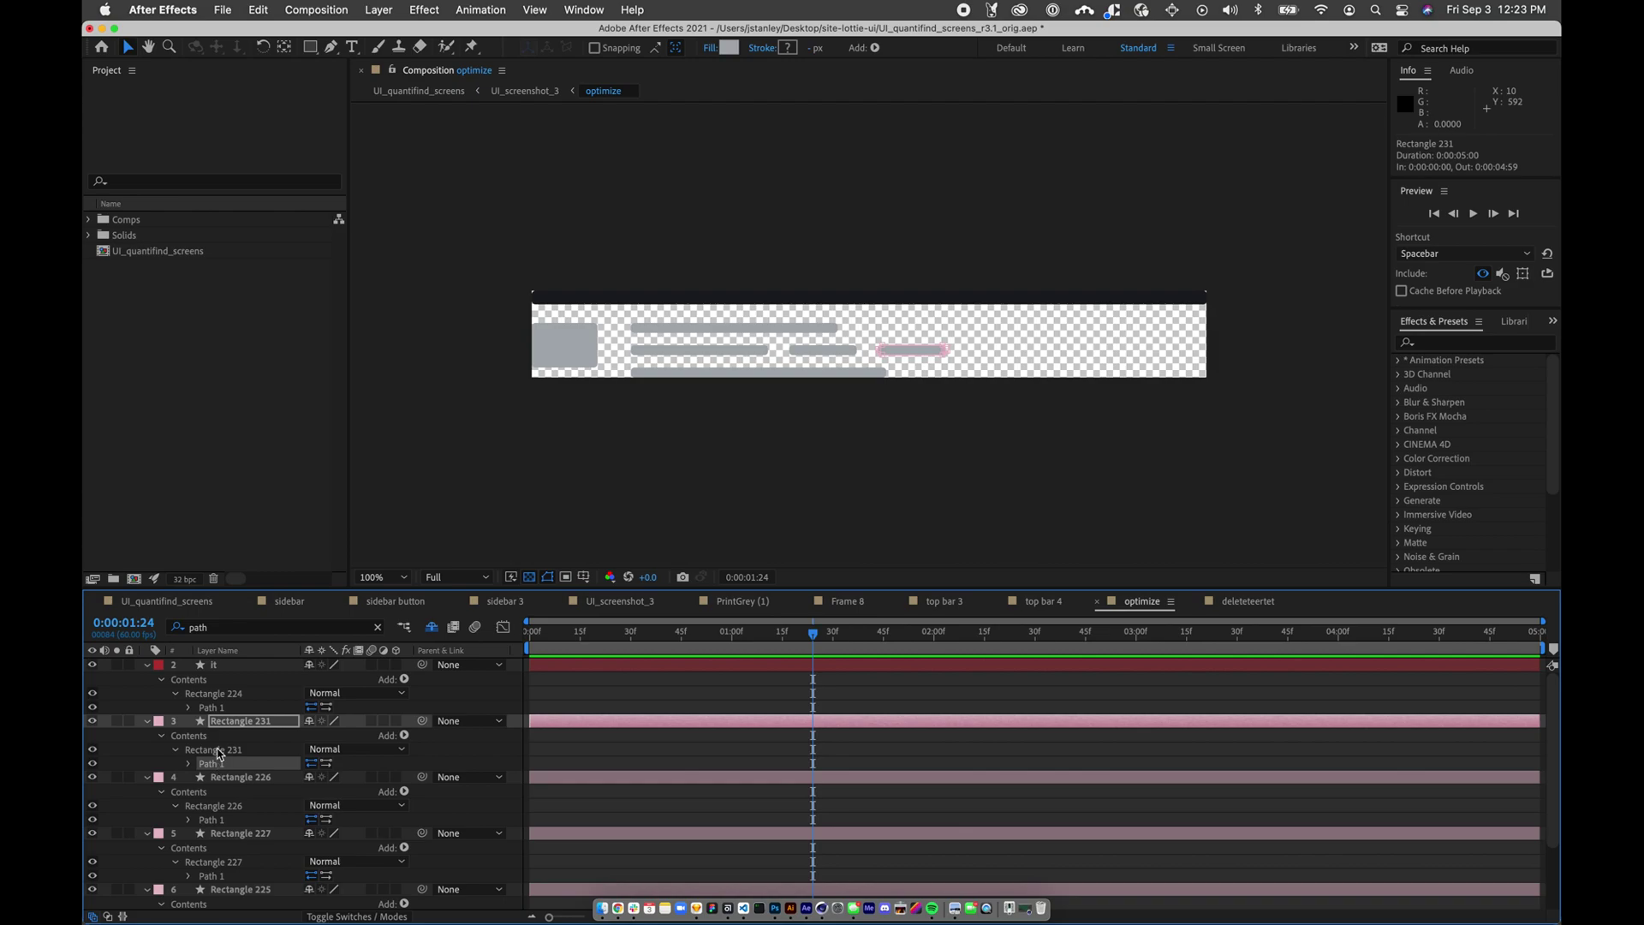
click(220, 697)
key(super+v)
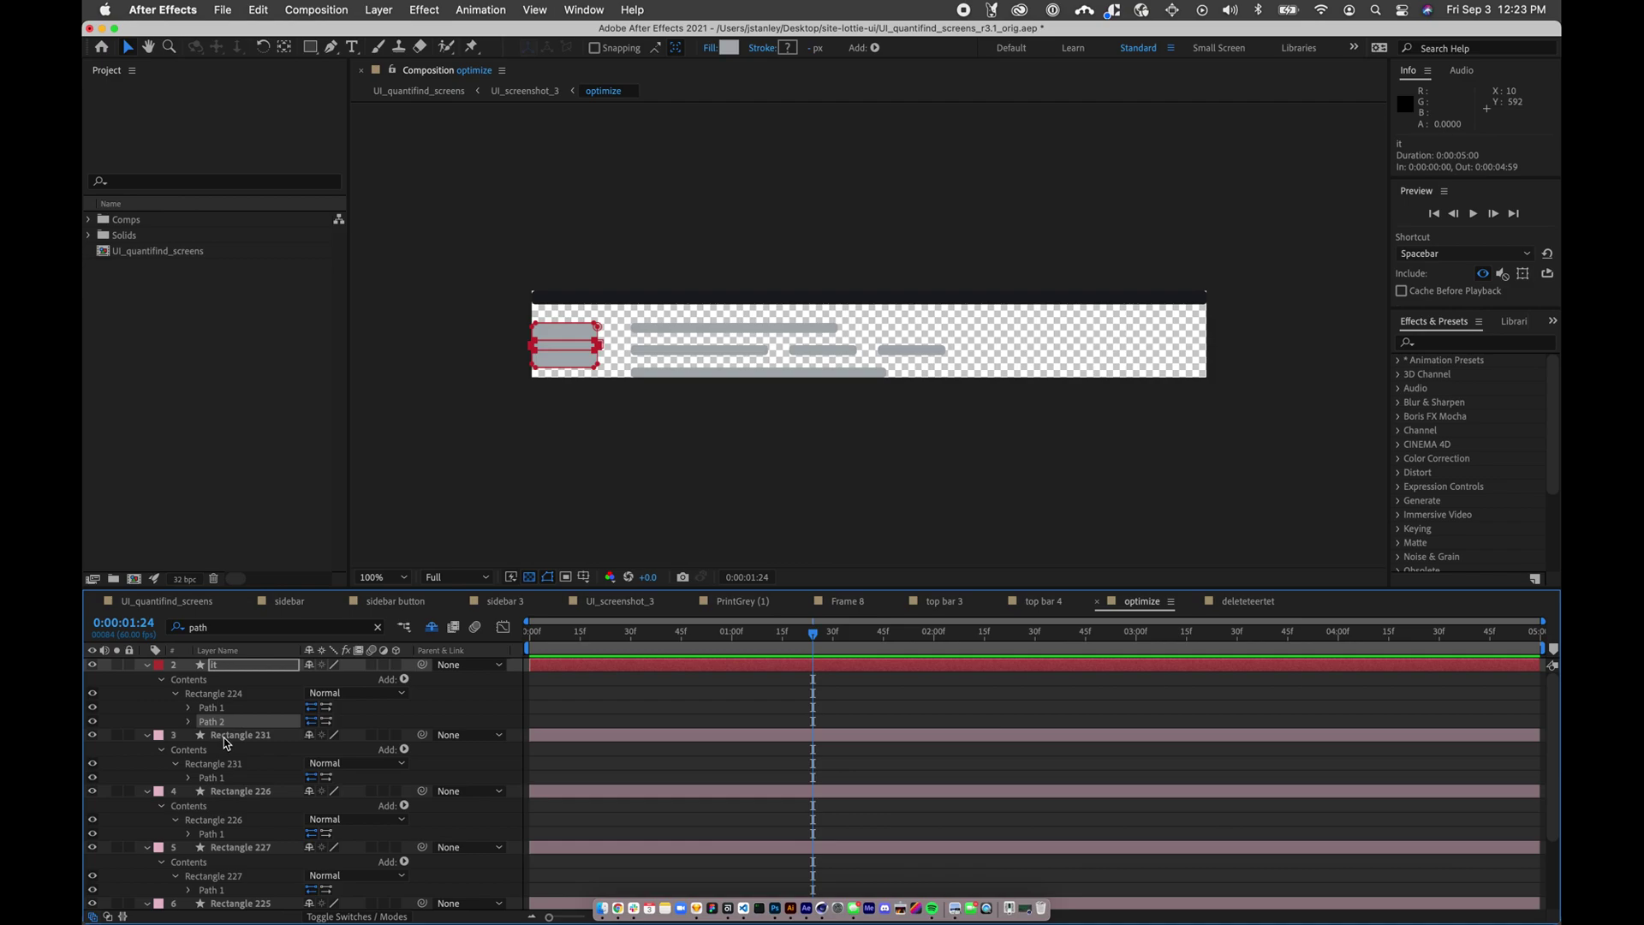
- Expand the pasted Path 2 in the it layer to inspect it, and delete that path
click(226, 736)
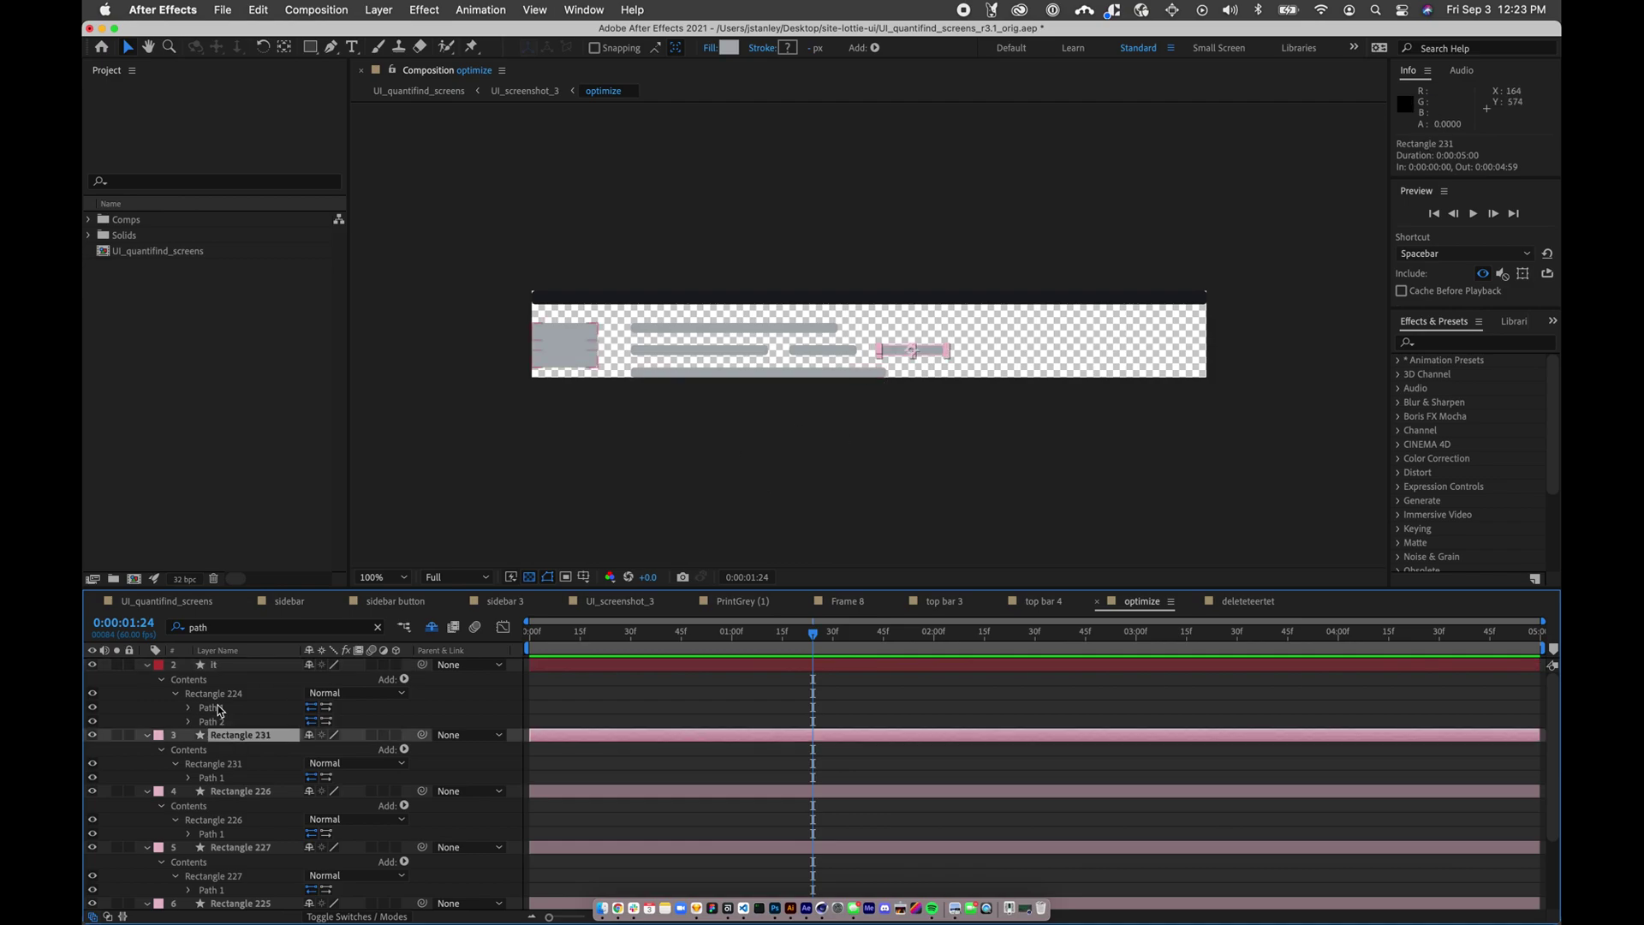
click(214, 667)
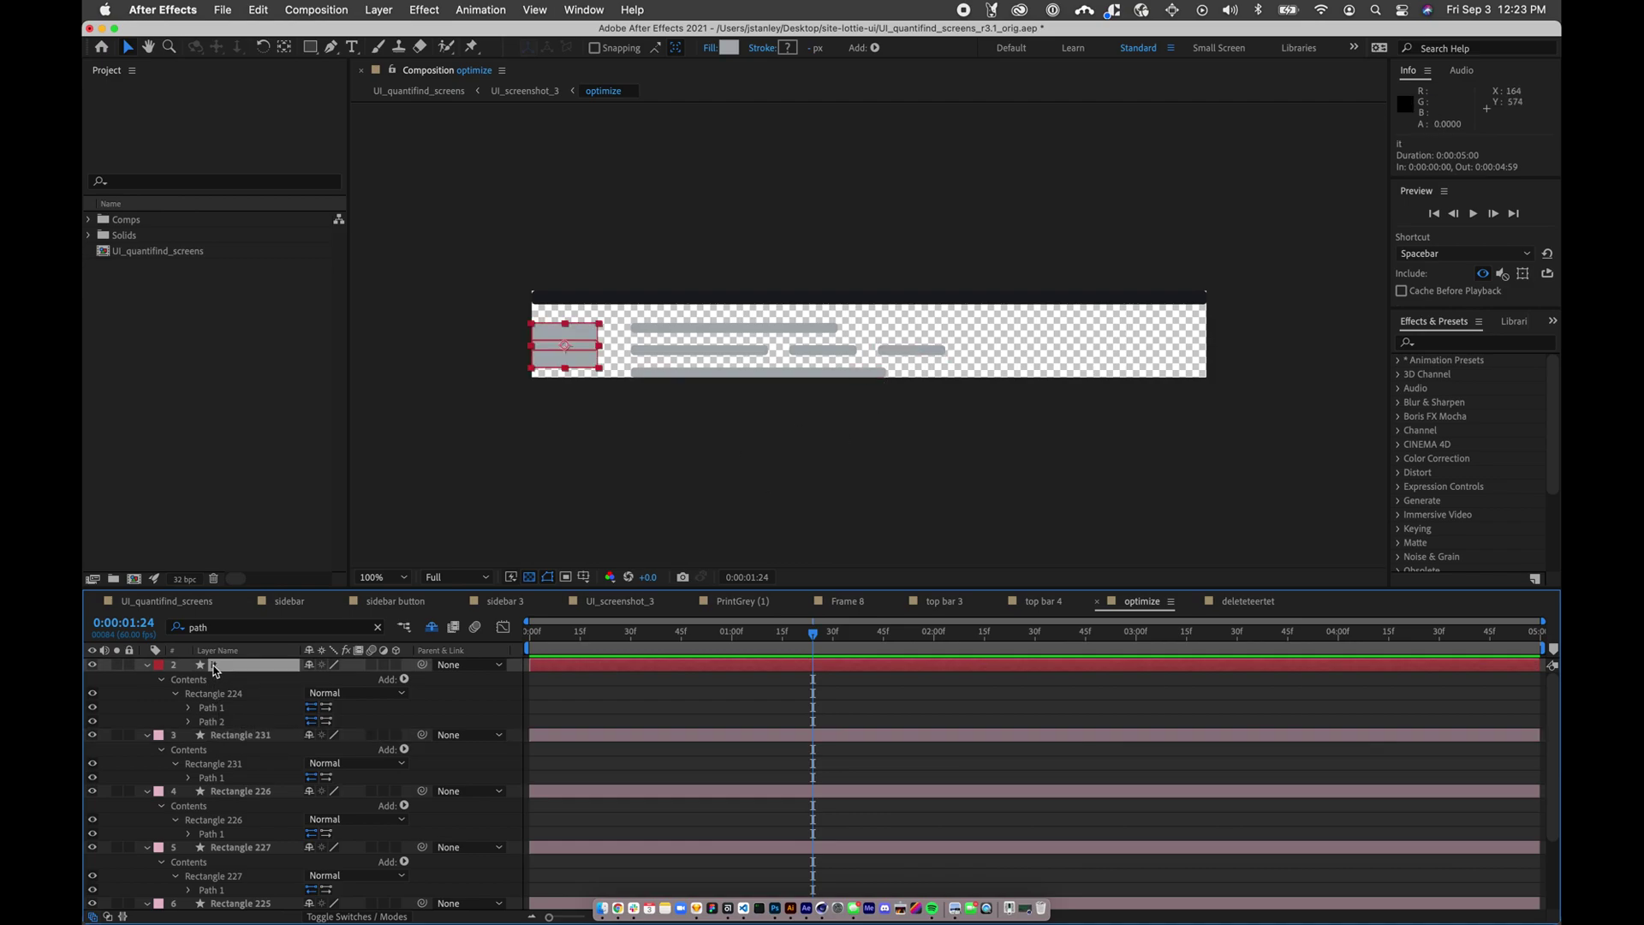
click(212, 722)
click(190, 723)
click(238, 737)
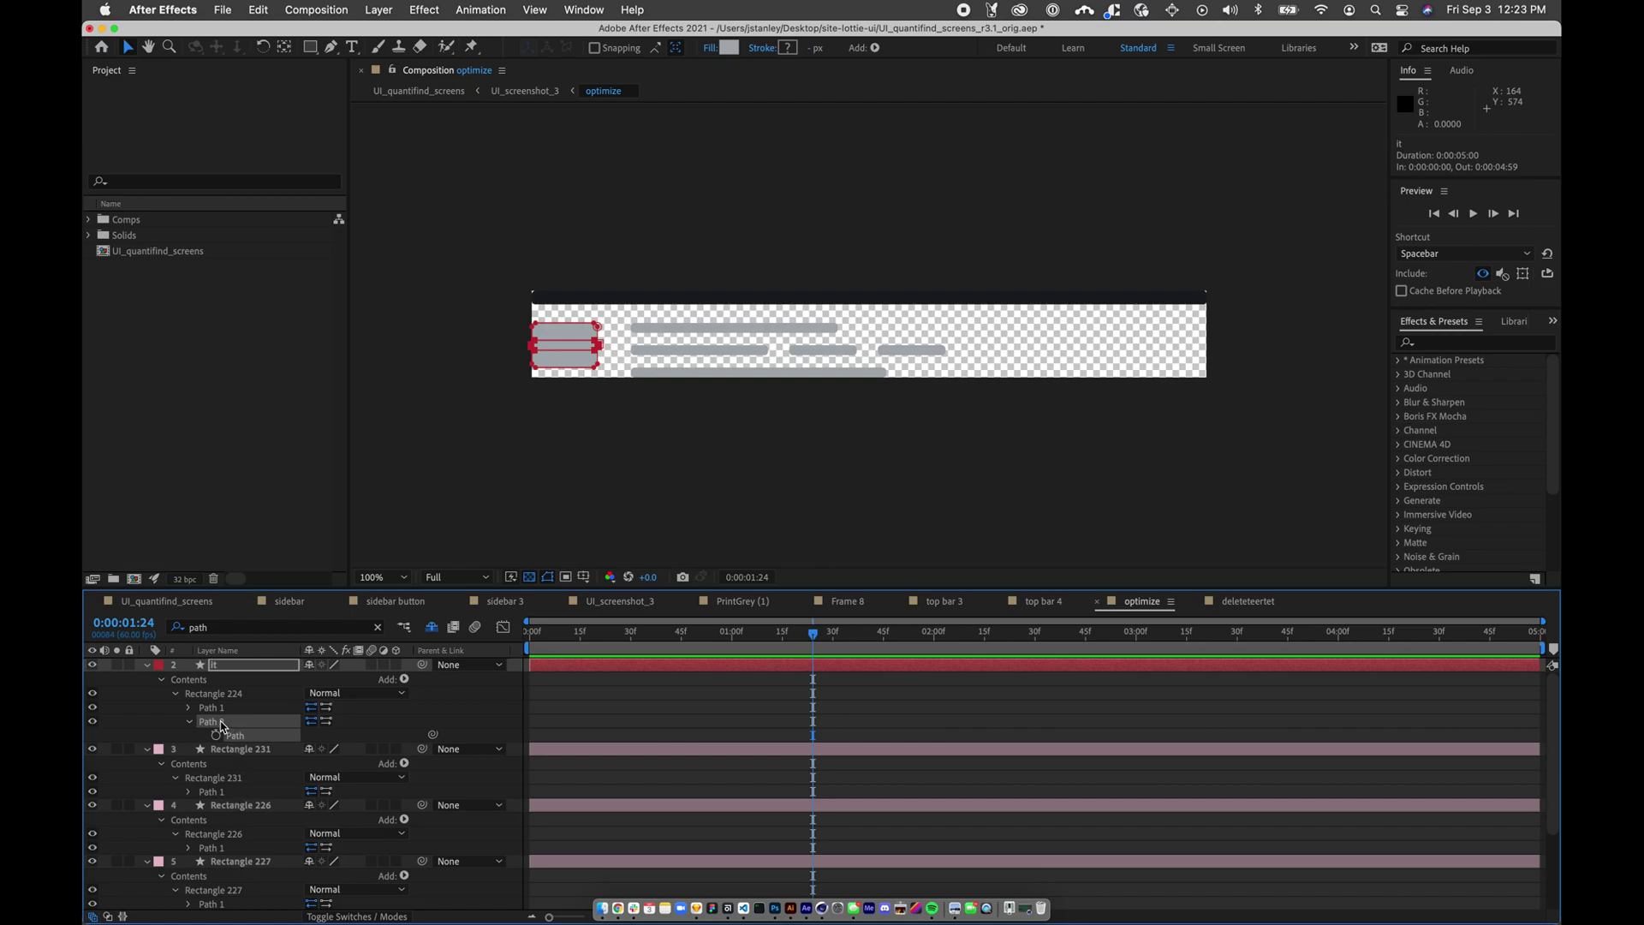
key(Delete)
- Try pasting Rectangle 231's path into the it layer's shape group again and nudging it to the right, and delete the copy
click(217, 764)
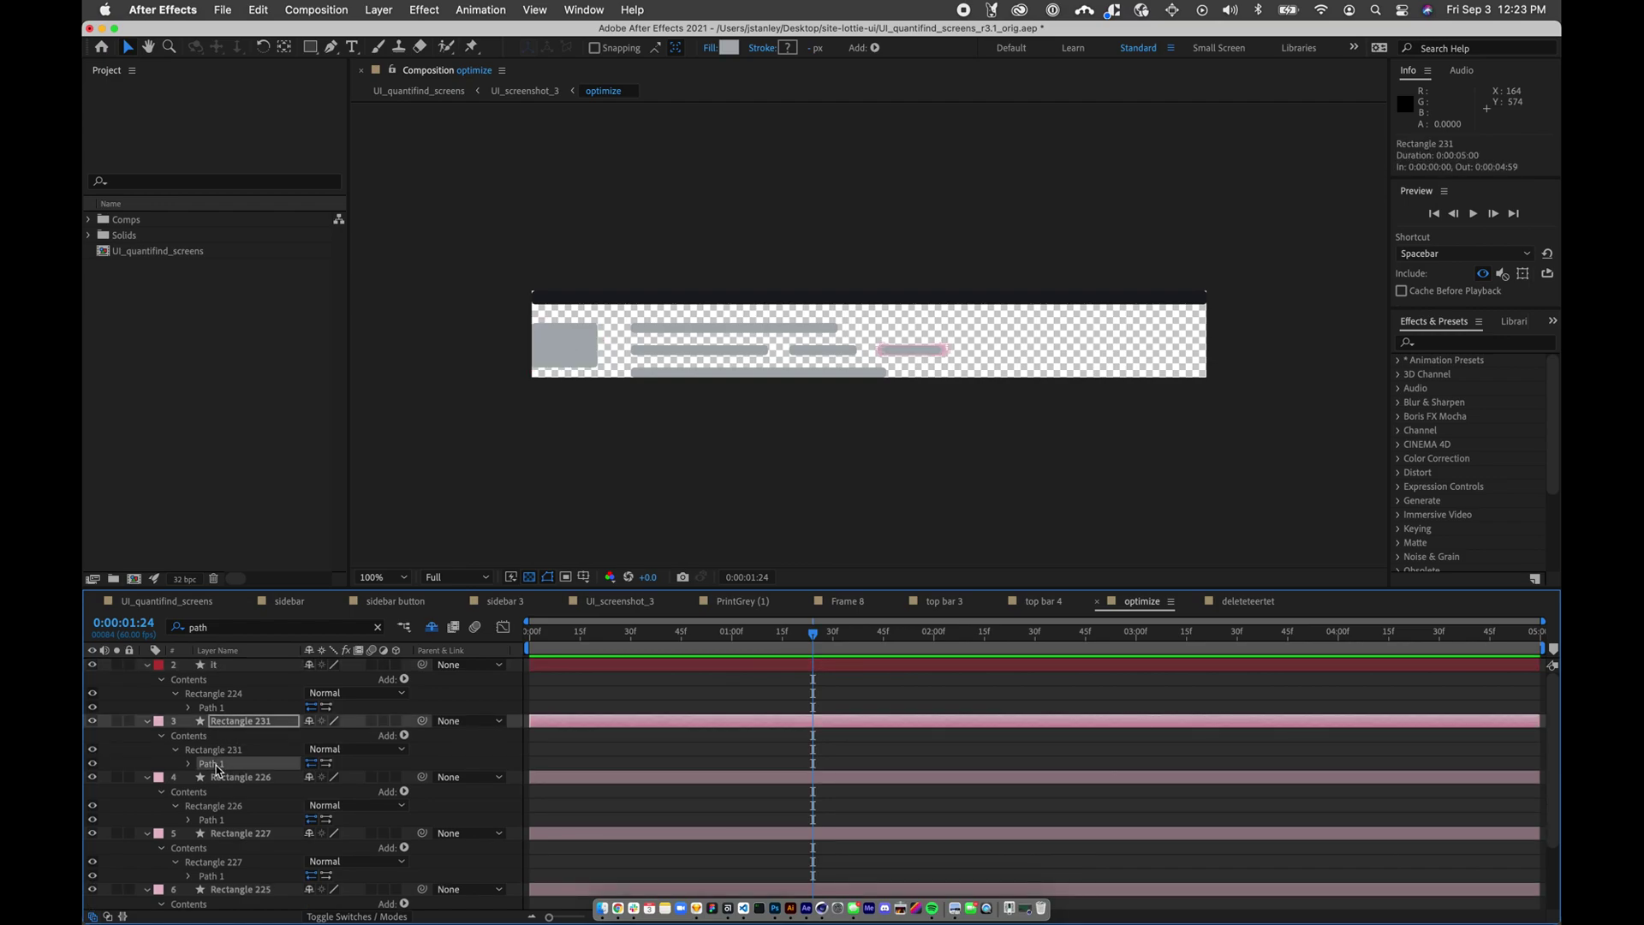
click(209, 702)
key(super+v)
key(shift+Right)
key(shift+Right)
key(shift+Right)
key(shift+Right)
key(shift+Right)
key(shift+Right)
key(shift+Right)
key(shift+Right)
key(shift+Right)
key(shift+Right)
key(shift+Right)
key(shift+Right)
key(shift+Right)
key(shift+Right)
key(shift+Right)
key(shift+Right)
key(shift+Right)
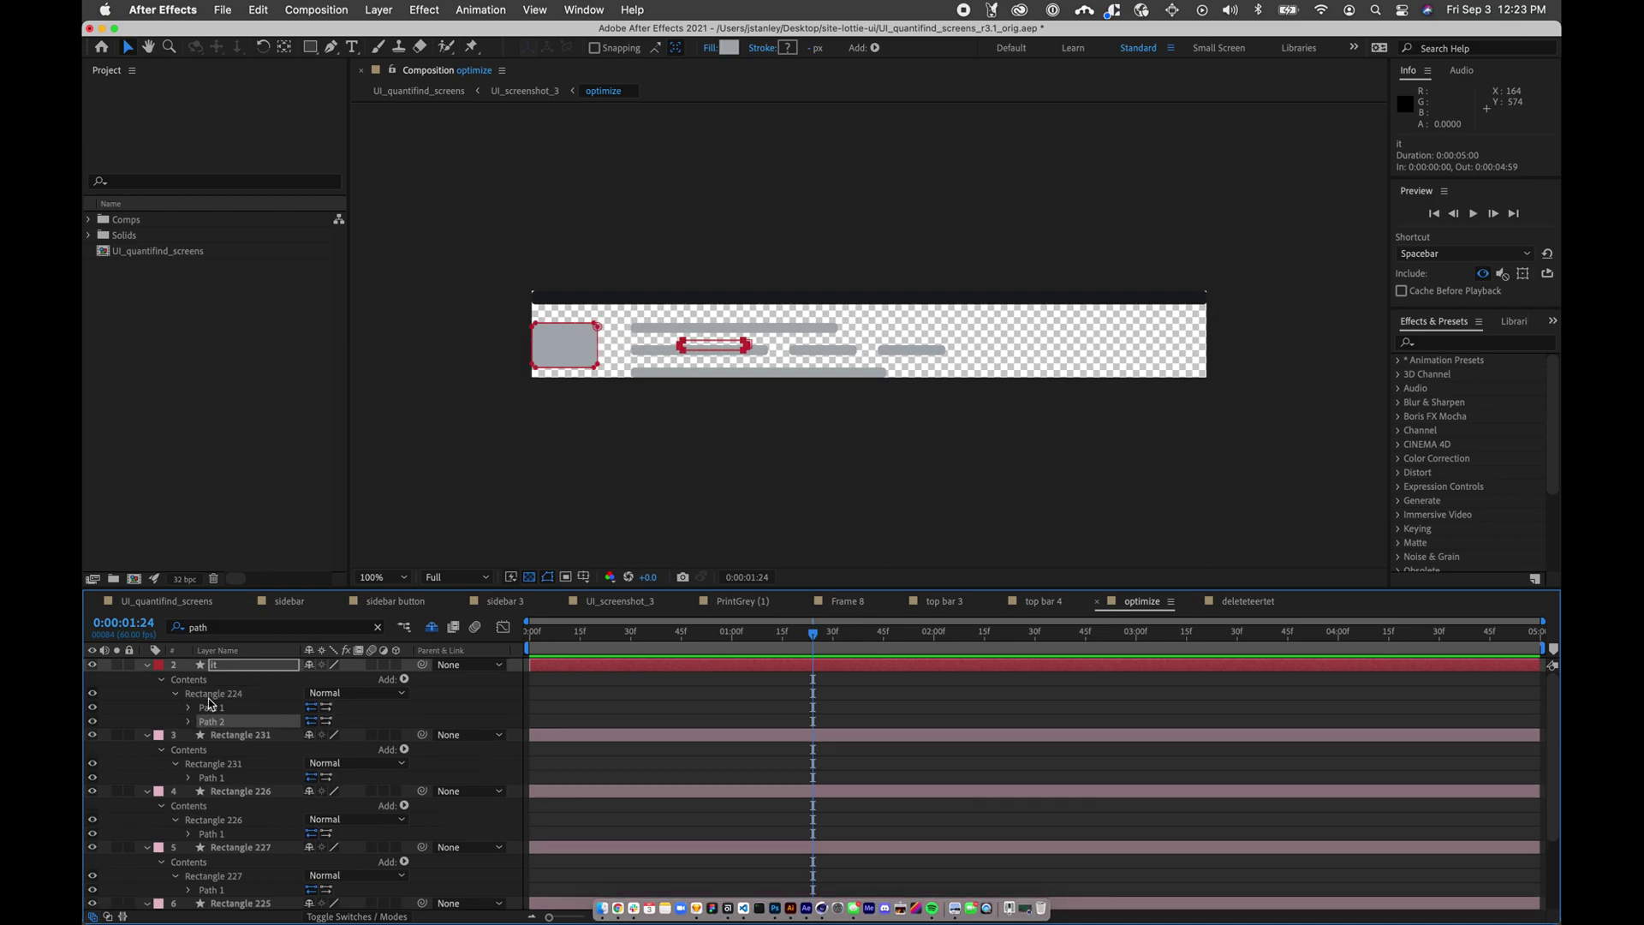
key(Delete)
- Paste Rectangle 231's path into the it layer once more, test-nudge it sideways, and delete the pasted Path 2
click(219, 762)
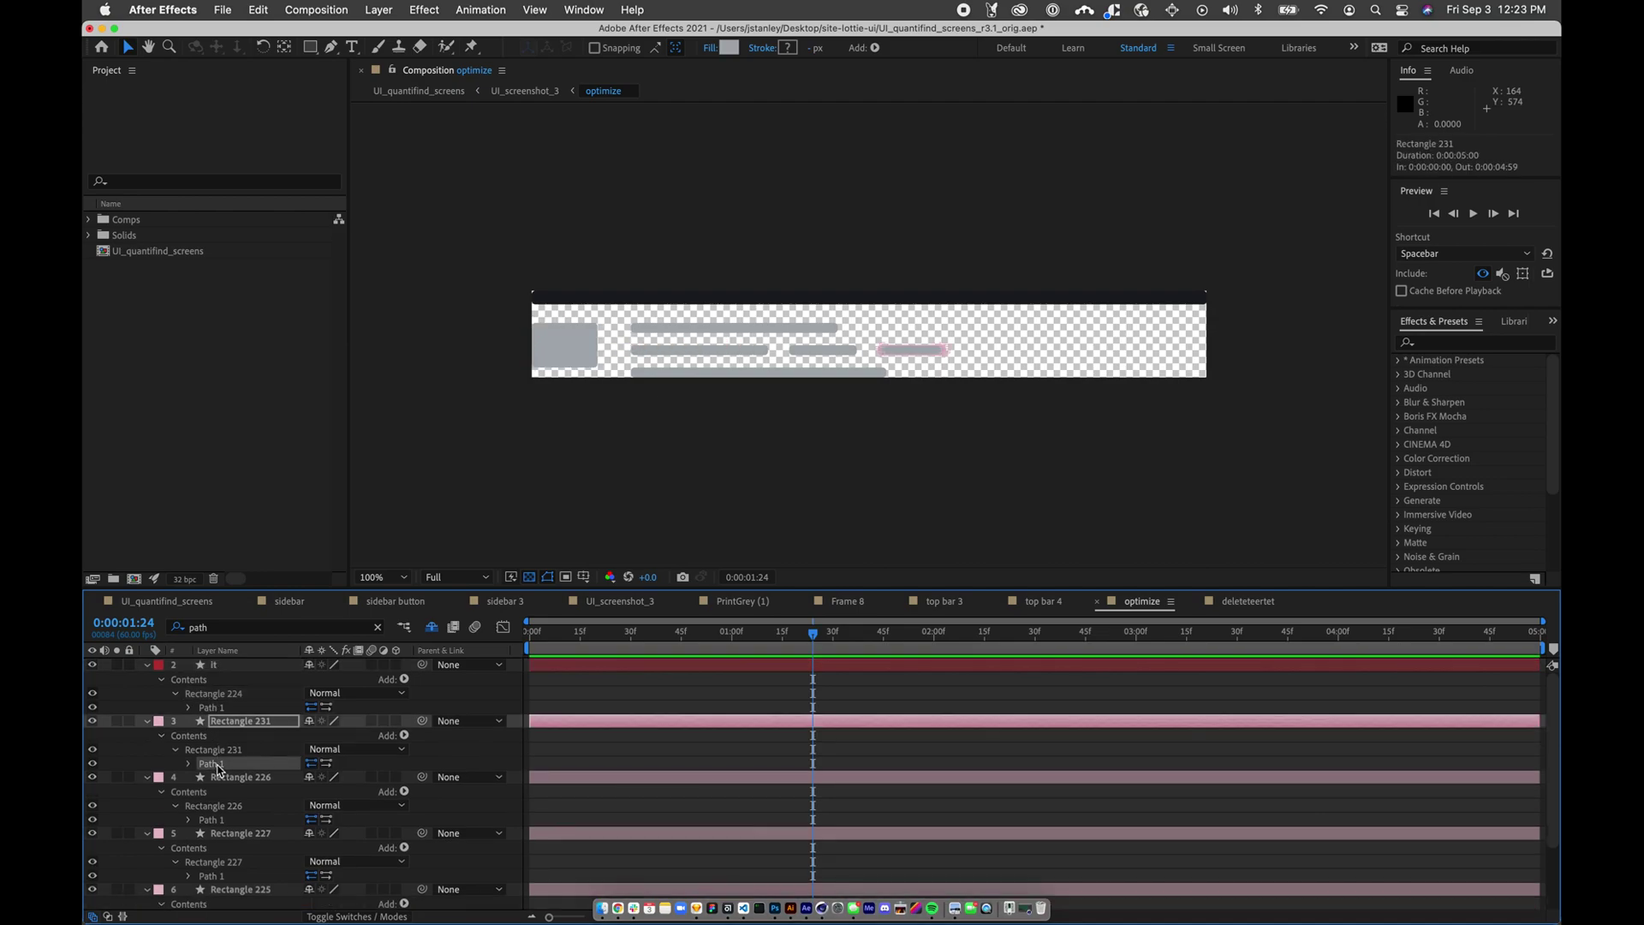
click(217, 704)
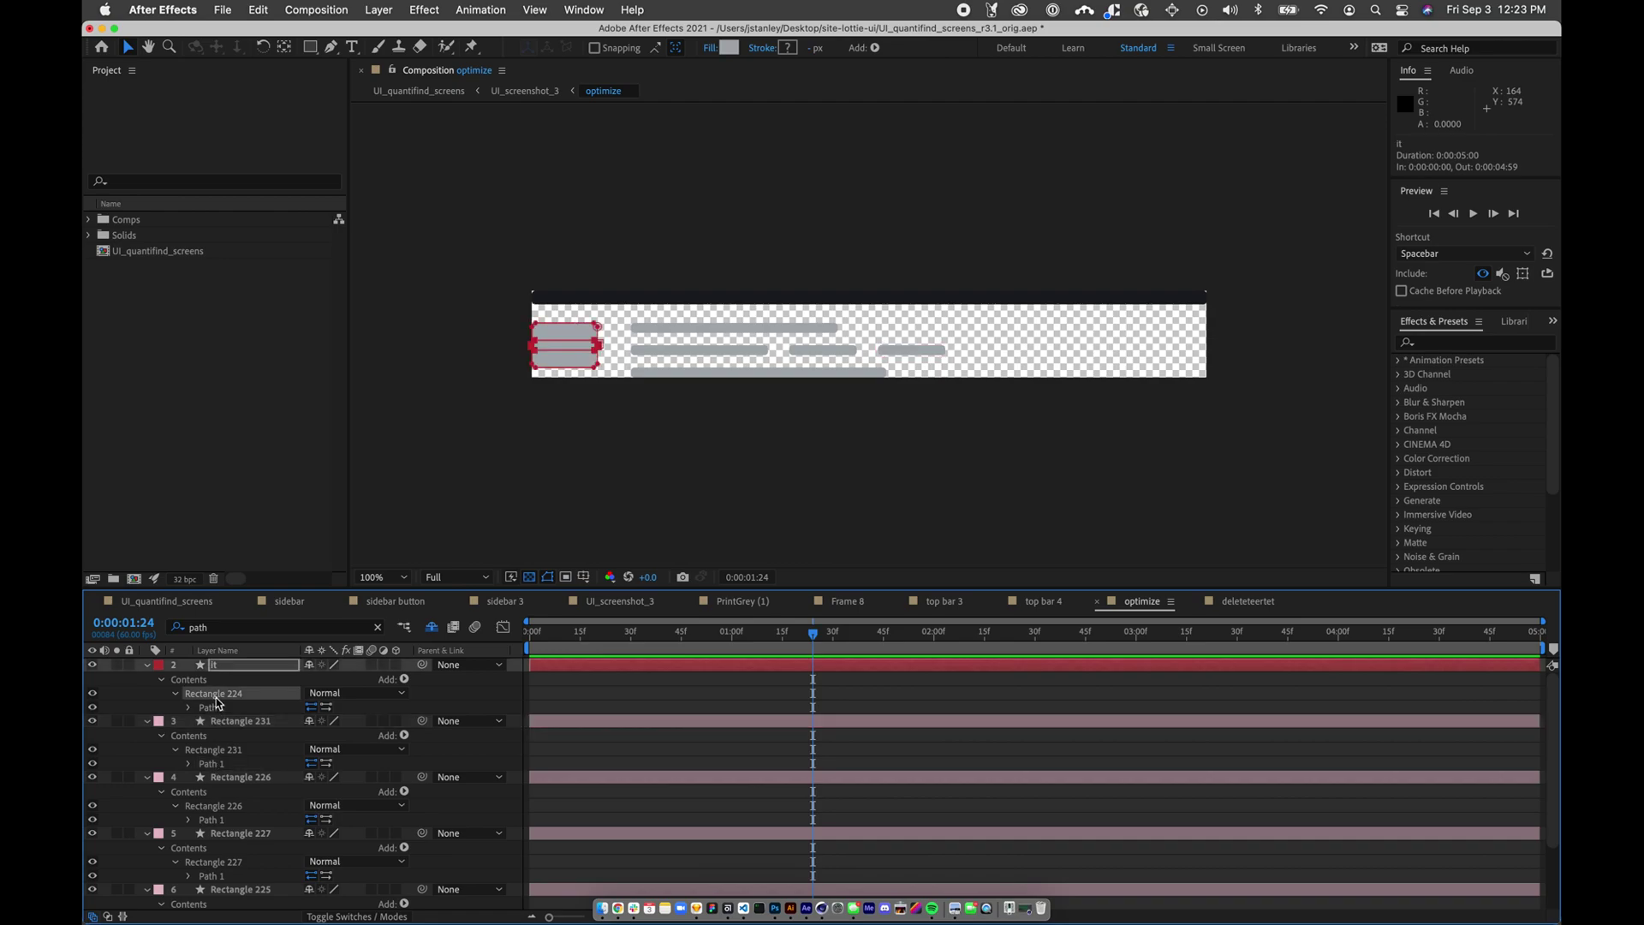
key(super+v)
click(219, 735)
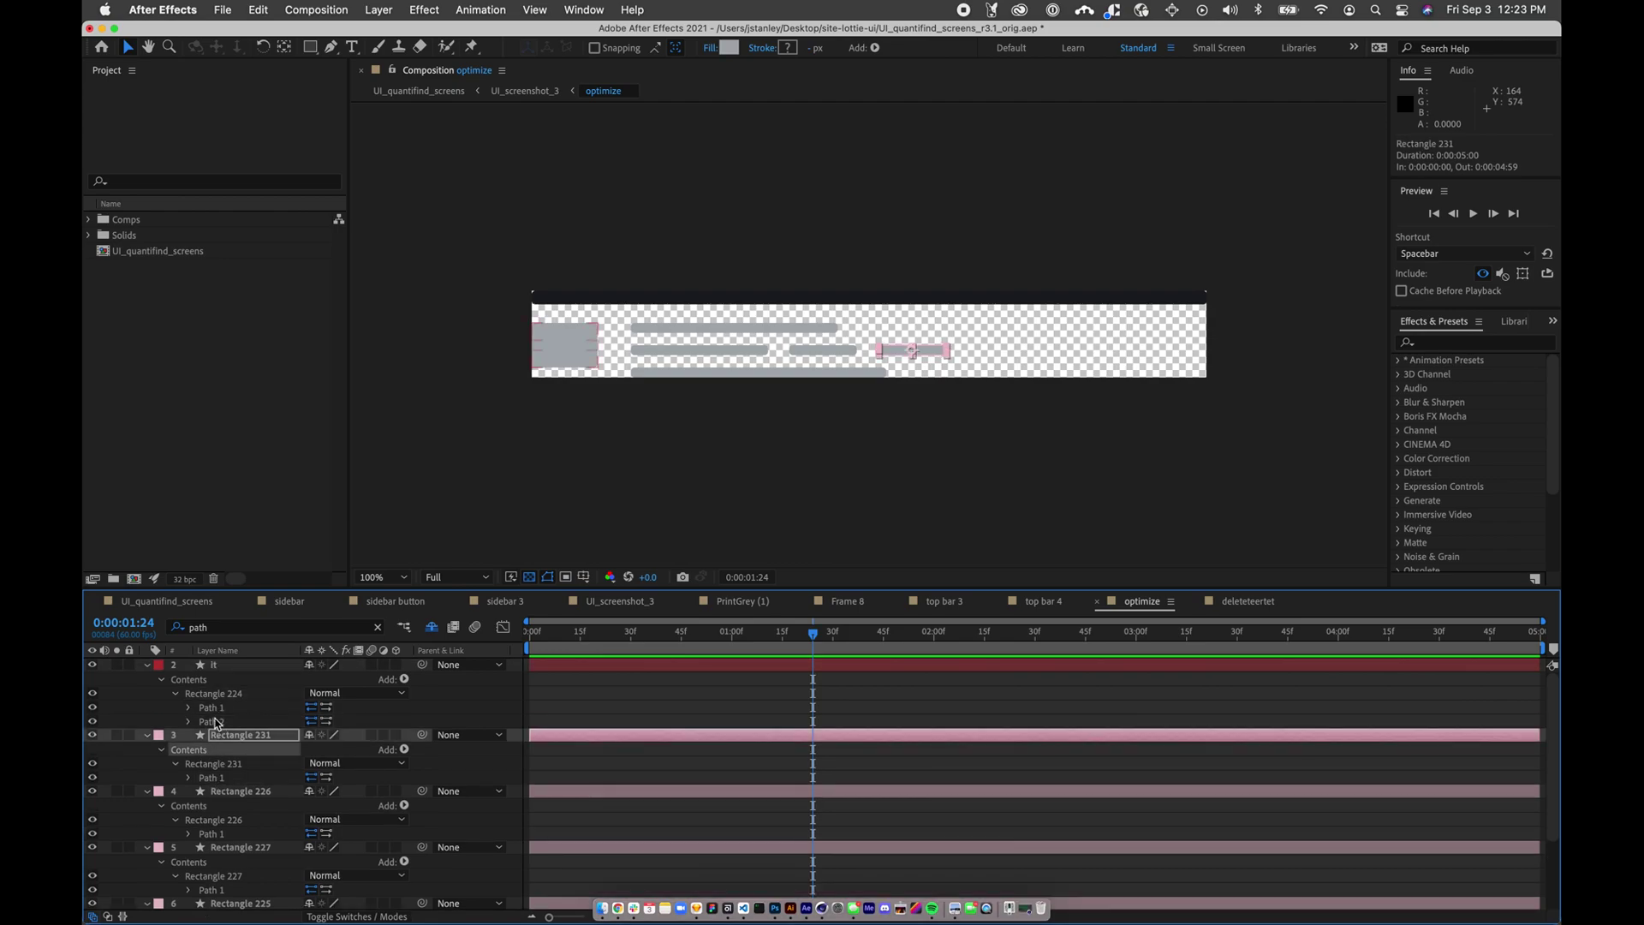
click(216, 724)
key(shift+Right)
key(shift+Left)
key(shift+Left)
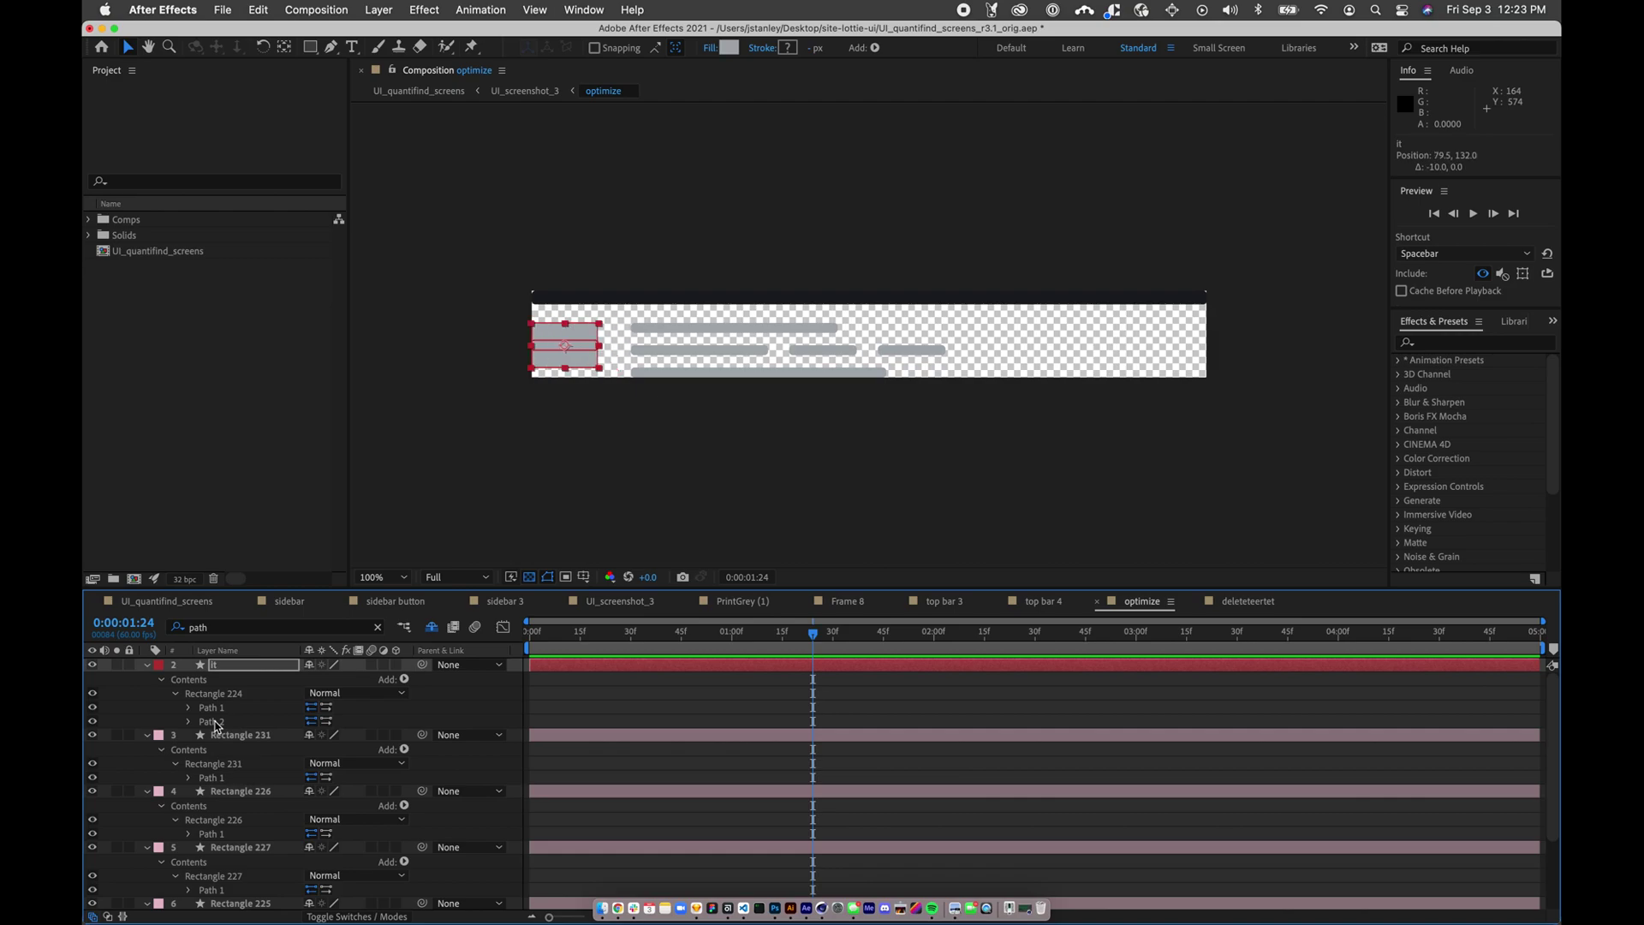
click(200, 722)
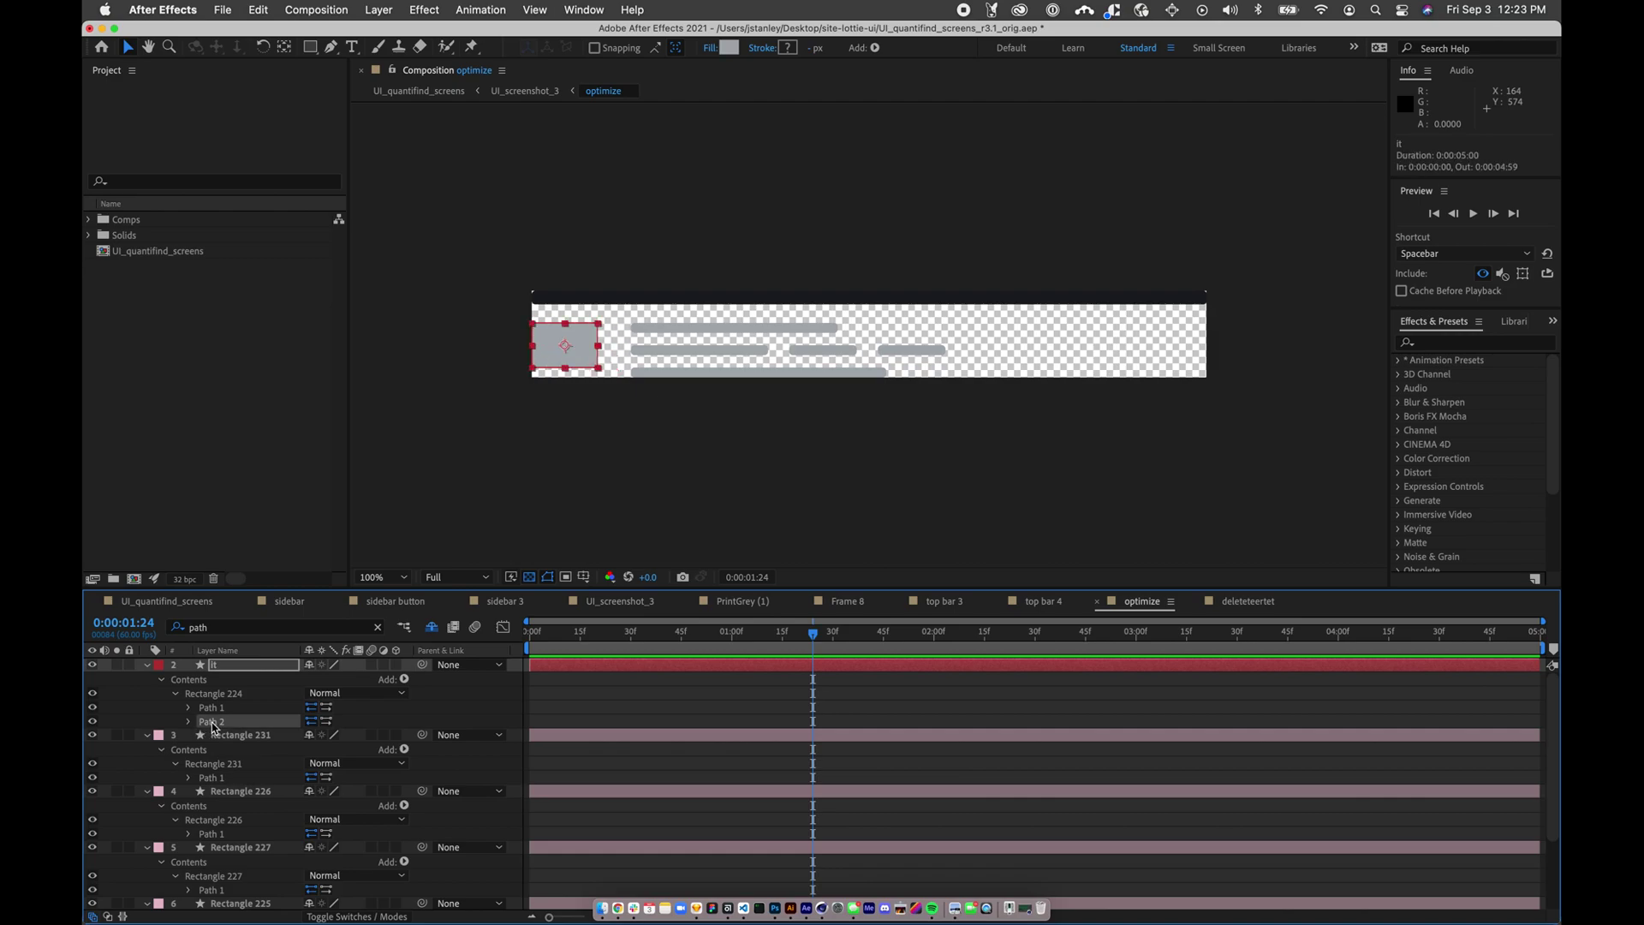
key(Delete)
- Paste a copy of the Rectangle 231 layer's path into the it layer's Rectangle 224 shape group
click(209, 765)
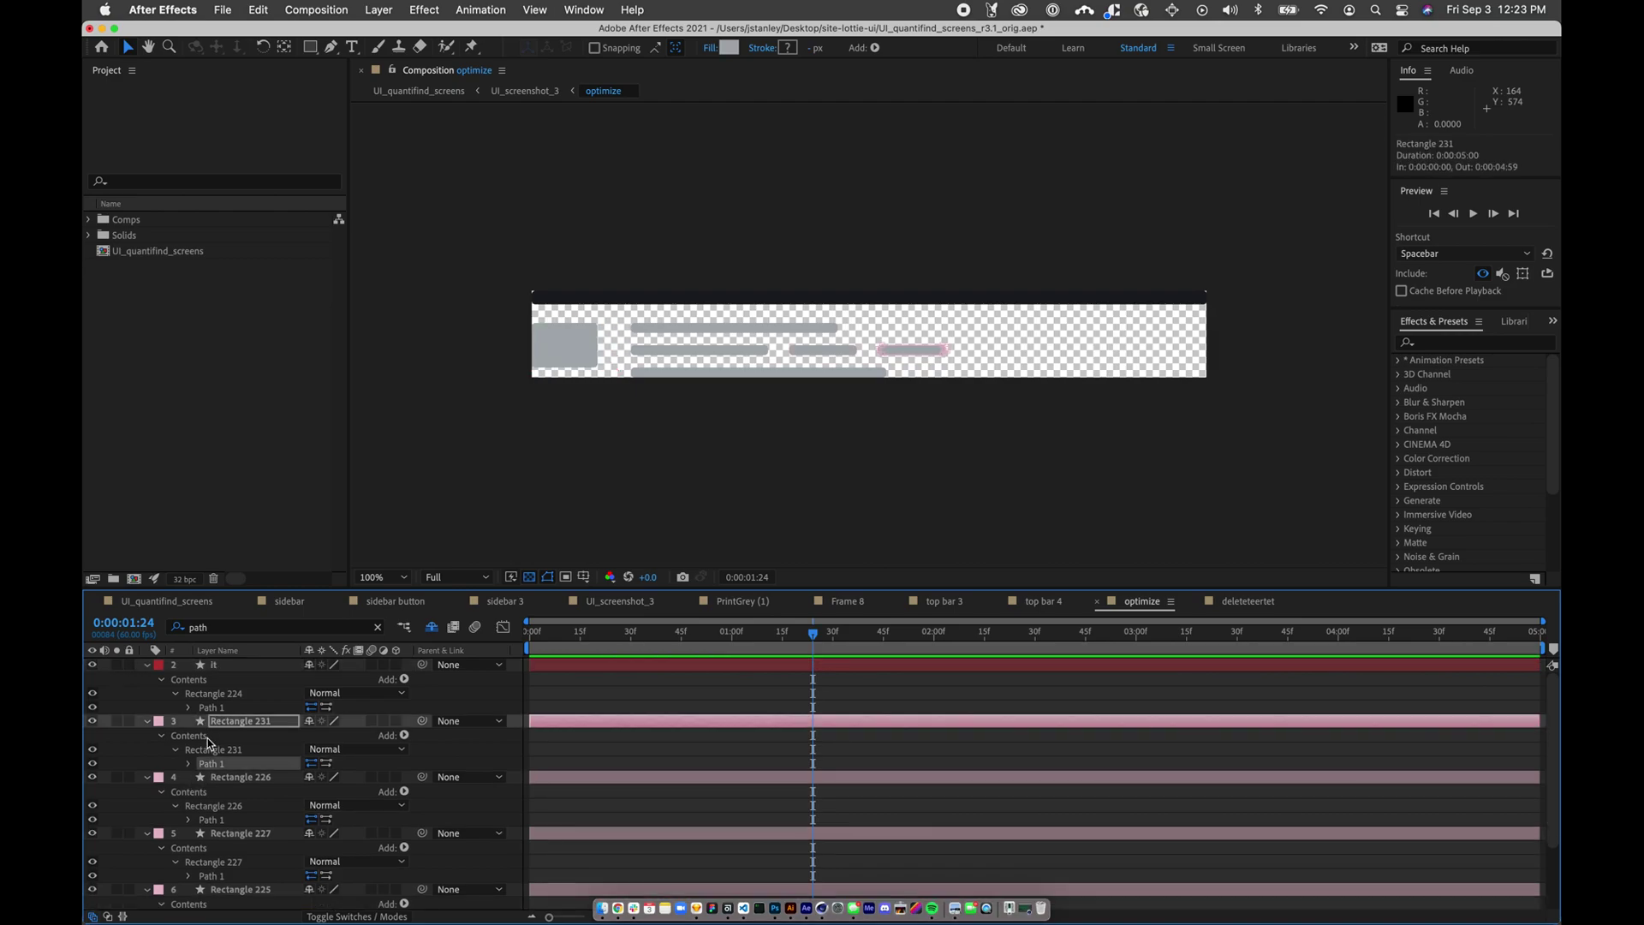
click(209, 697)
key(cmd+v)
- Move the pasted Path 2 right until it covers Rectangle 231's bar, and delete the original Rectangle 231 layer
key(shift+Right)
key(shift+Right)
key(shift+Right)
key(shift+Right)
key(shift+Right)
key(shift+Right)
key(shift+Right)
key(shift+Right)
key(shift+Right)
key(shift+Right)
key(shift+Right)
key(shift+Right)
key(shift+Right)
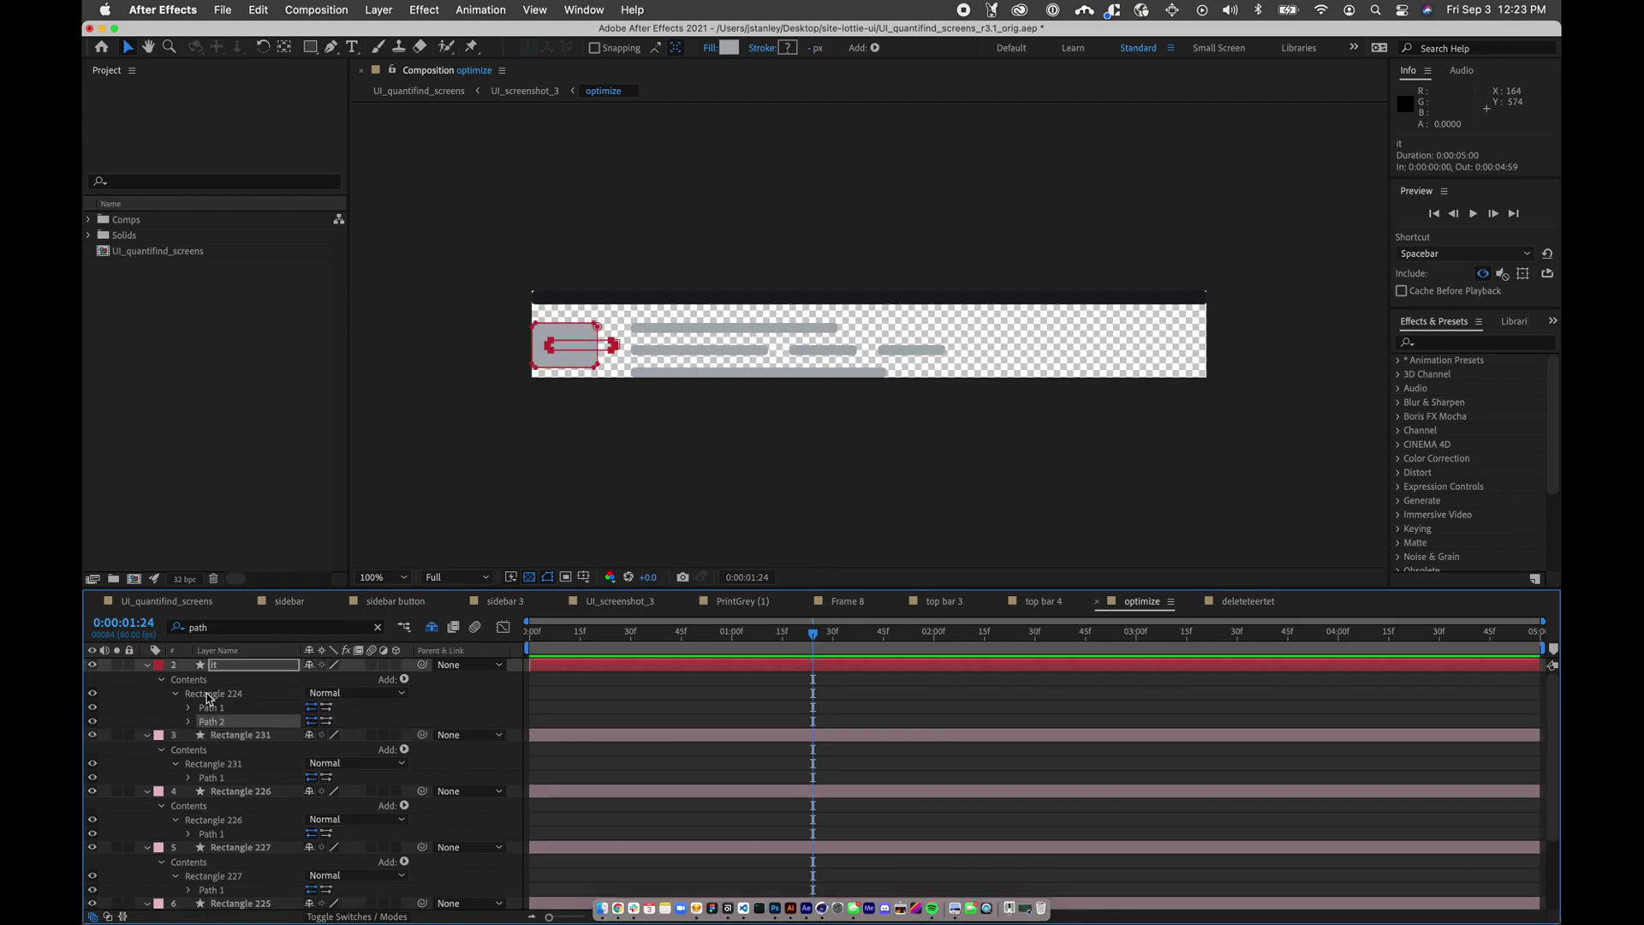
key(shift+Right)
key(shift+Right)
key(shift+Right)
key(shift+Right)
key(shift+Right)
key(shift+Right)
key(shift+Right)
key(shift+Right)
key(shift+Right)
key(shift+Right)
key(shift+Right)
key(shift+Right)
key(shift+Right)
key(shift+Right)
key(shift+Right)
key(shift+Right)
key(shift+Right)
key(shift+Right)
key(shift+Right)
key(shift+Right)
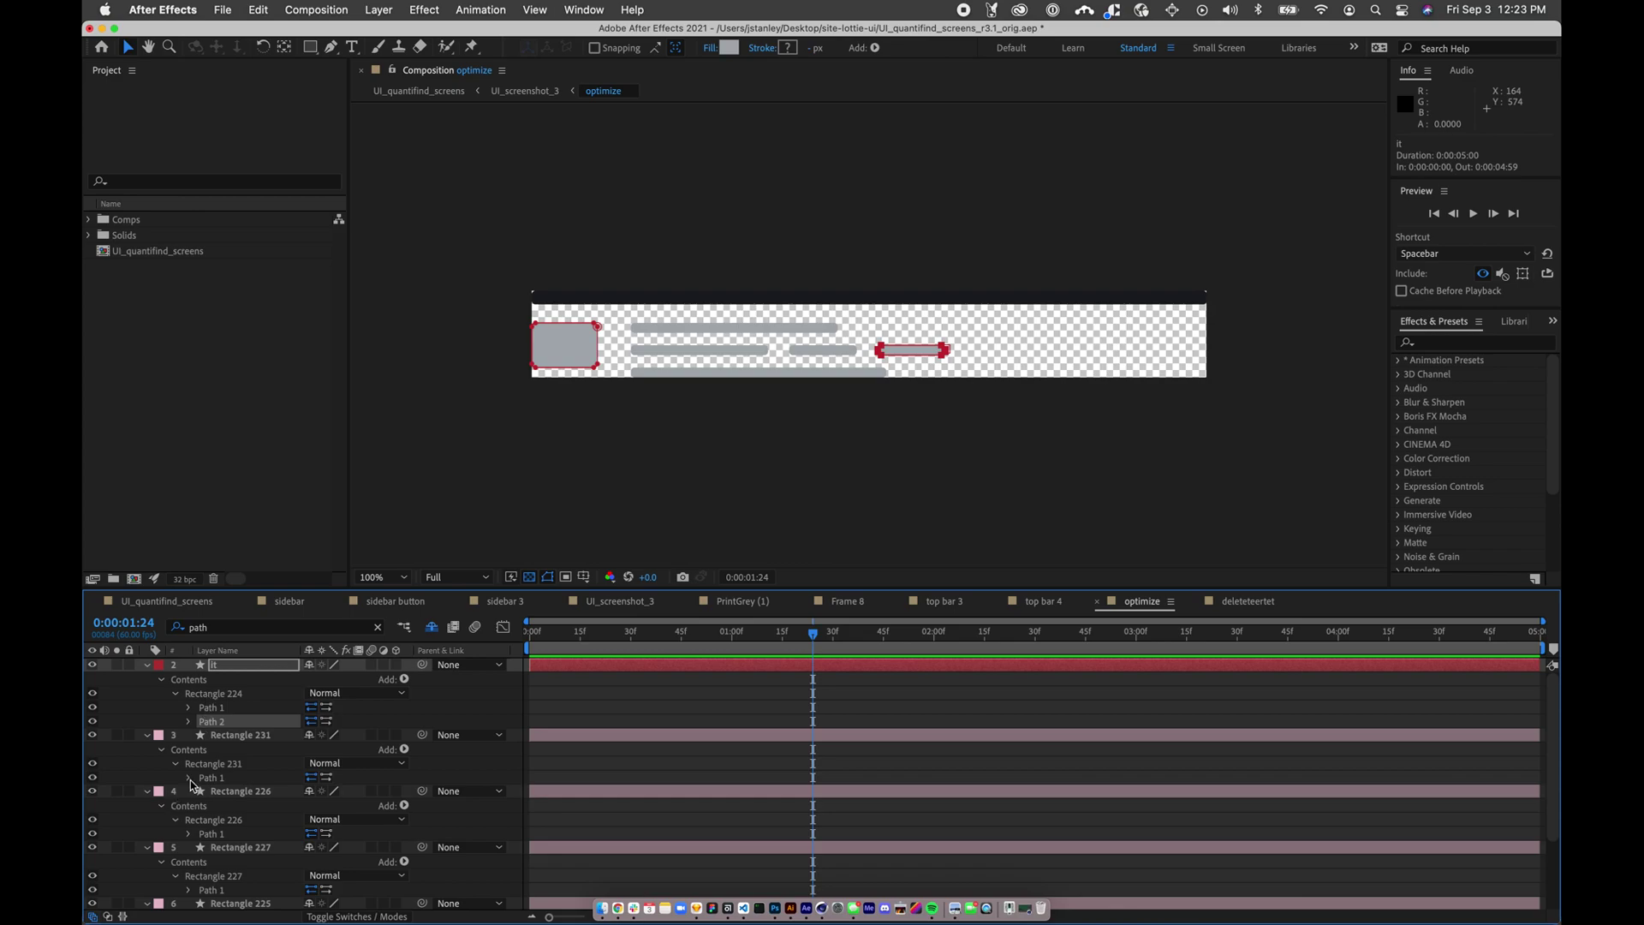
click(231, 736)
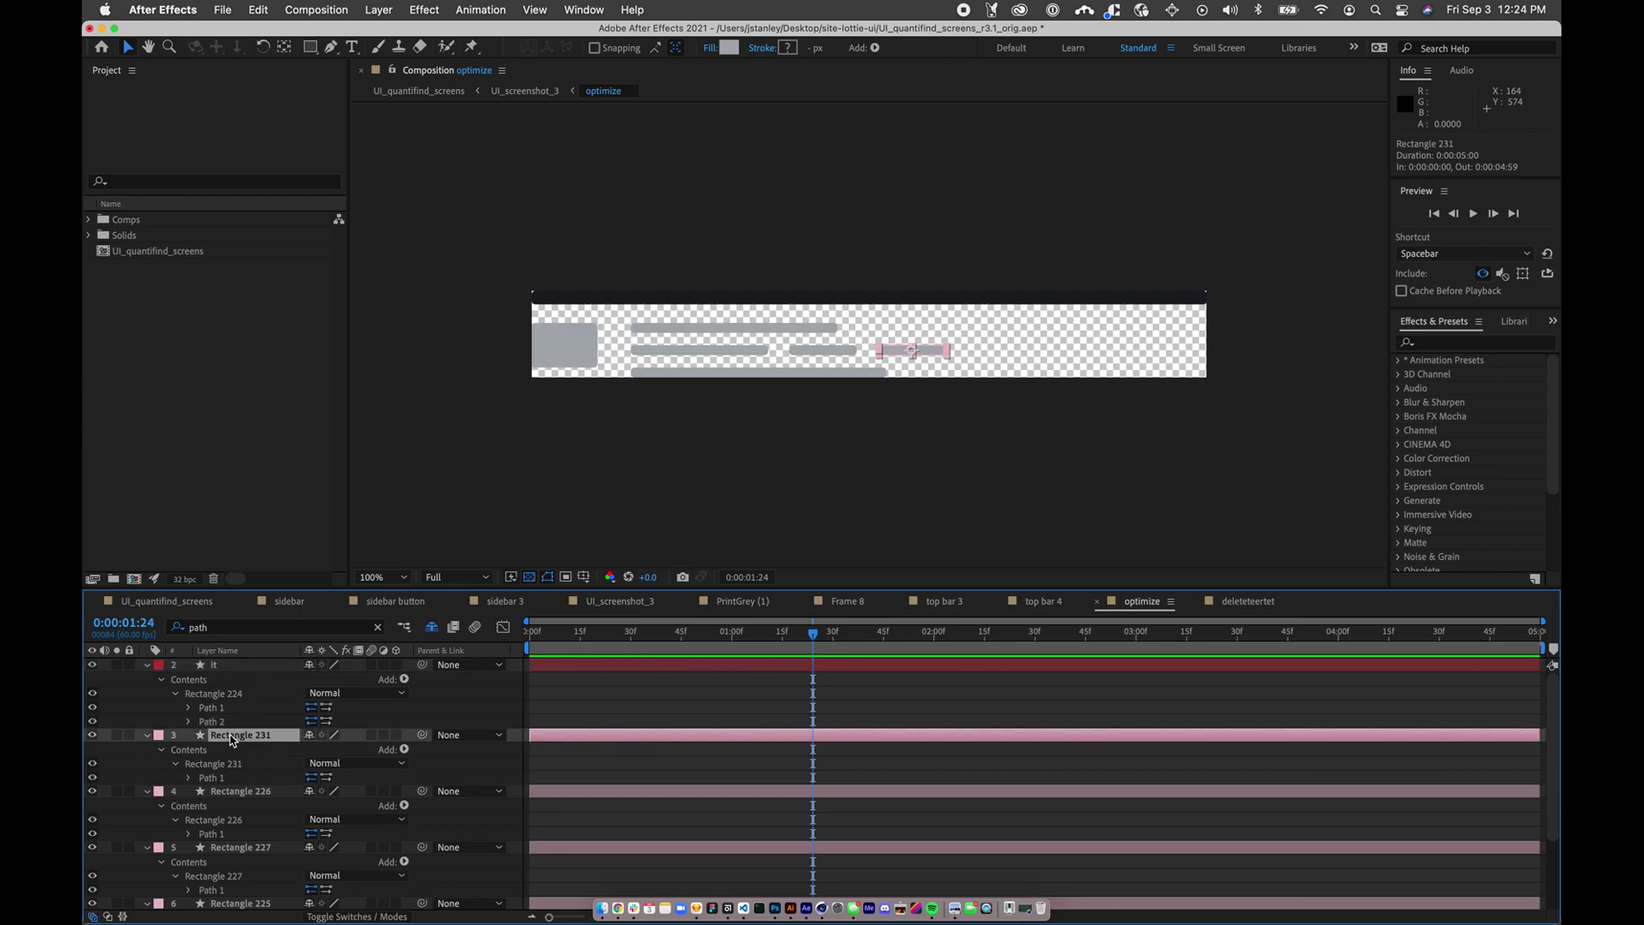
key(Delete)
- Copy the Rectangle 226 layer's path into the Rectangle 224 group of the it layer
key(cmd+Down)
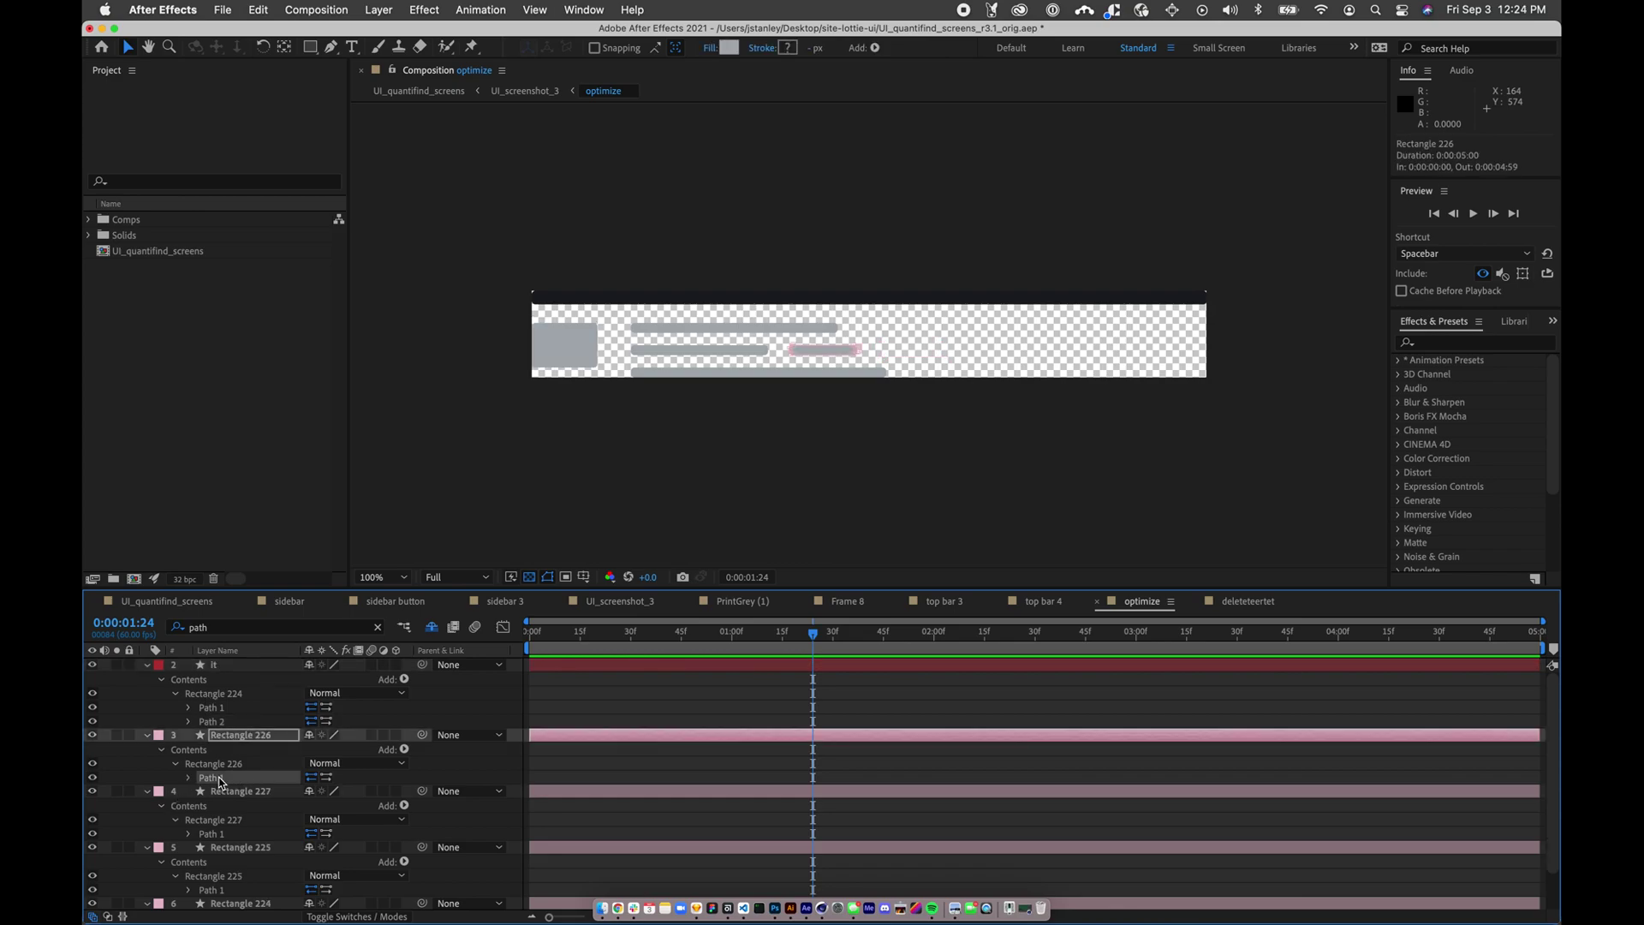
key(cmd+c)
click(208, 701)
key(cmd+v)
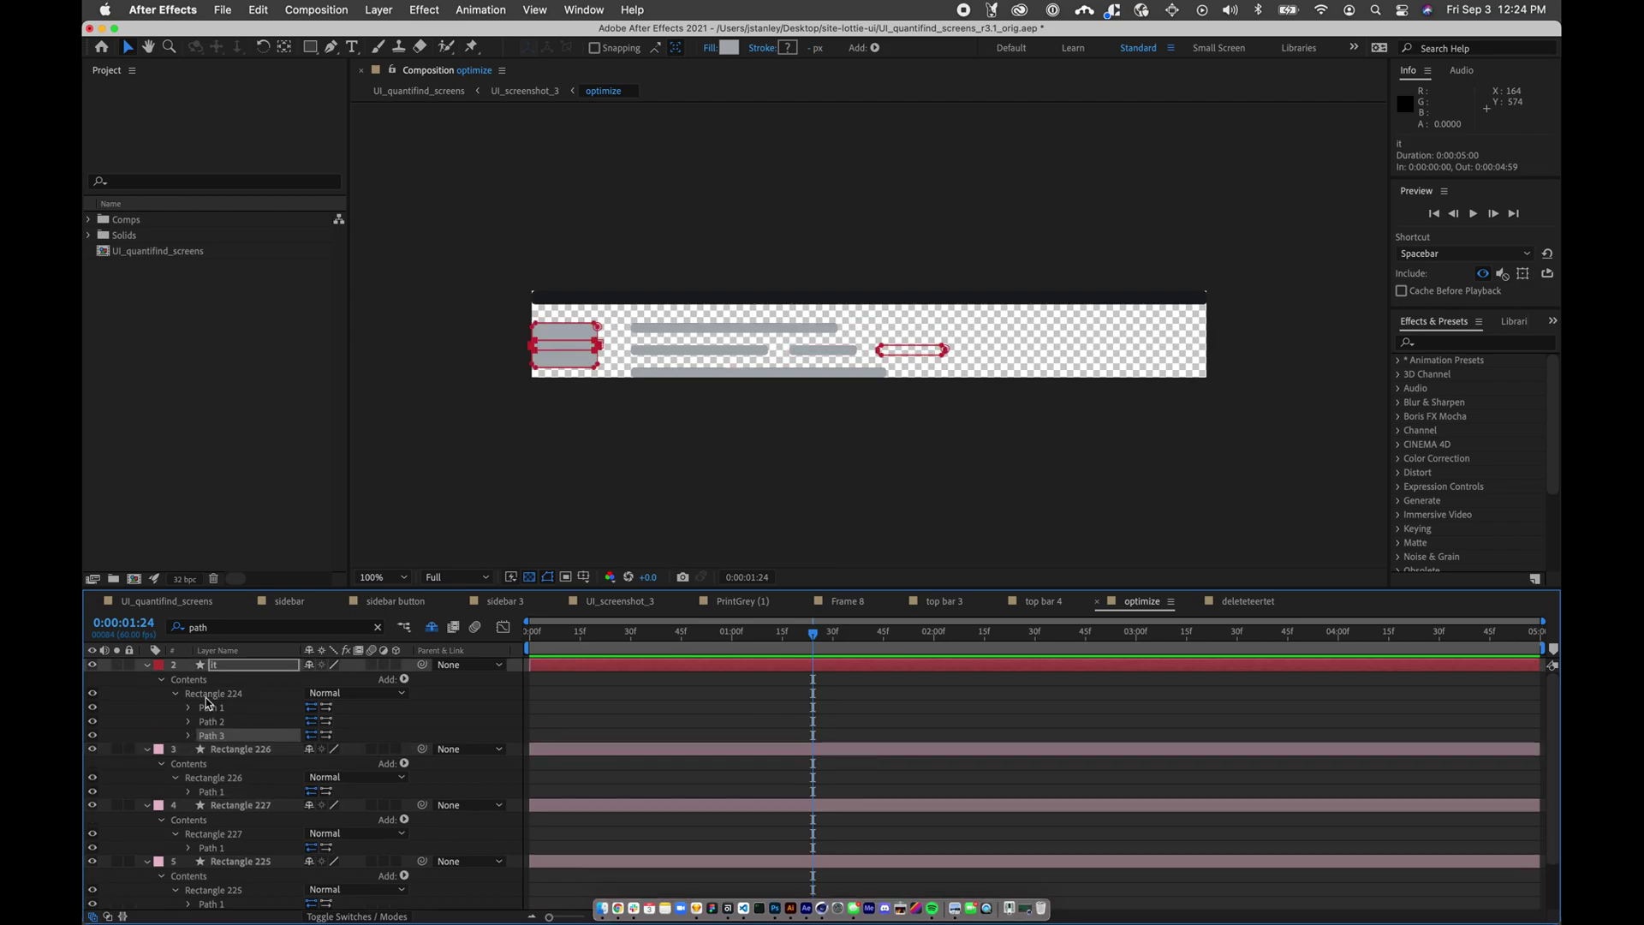
- Shift the pasted Path 3 right onto Rectangle 226's short bar and remove the original Rectangle 226 layer
key(shift+Right)
key(shift+Right)
key(shift+Right)
key(shift+Right)
key(shift+Right)
key(shift+Right)
key(shift+Right)
key(shift+Right)
key(shift+Right)
key(shift+Right)
key(shift+Right)
key(shift+Right)
key(shift+Right)
key(shift+Right)
key(shift+Right)
key(shift+Right)
key(shift+Right)
key(shift+Right)
key(shift+Right)
key(shift+Right)
key(shift+Right)
key(Right)
key(Right)
click(242, 750)
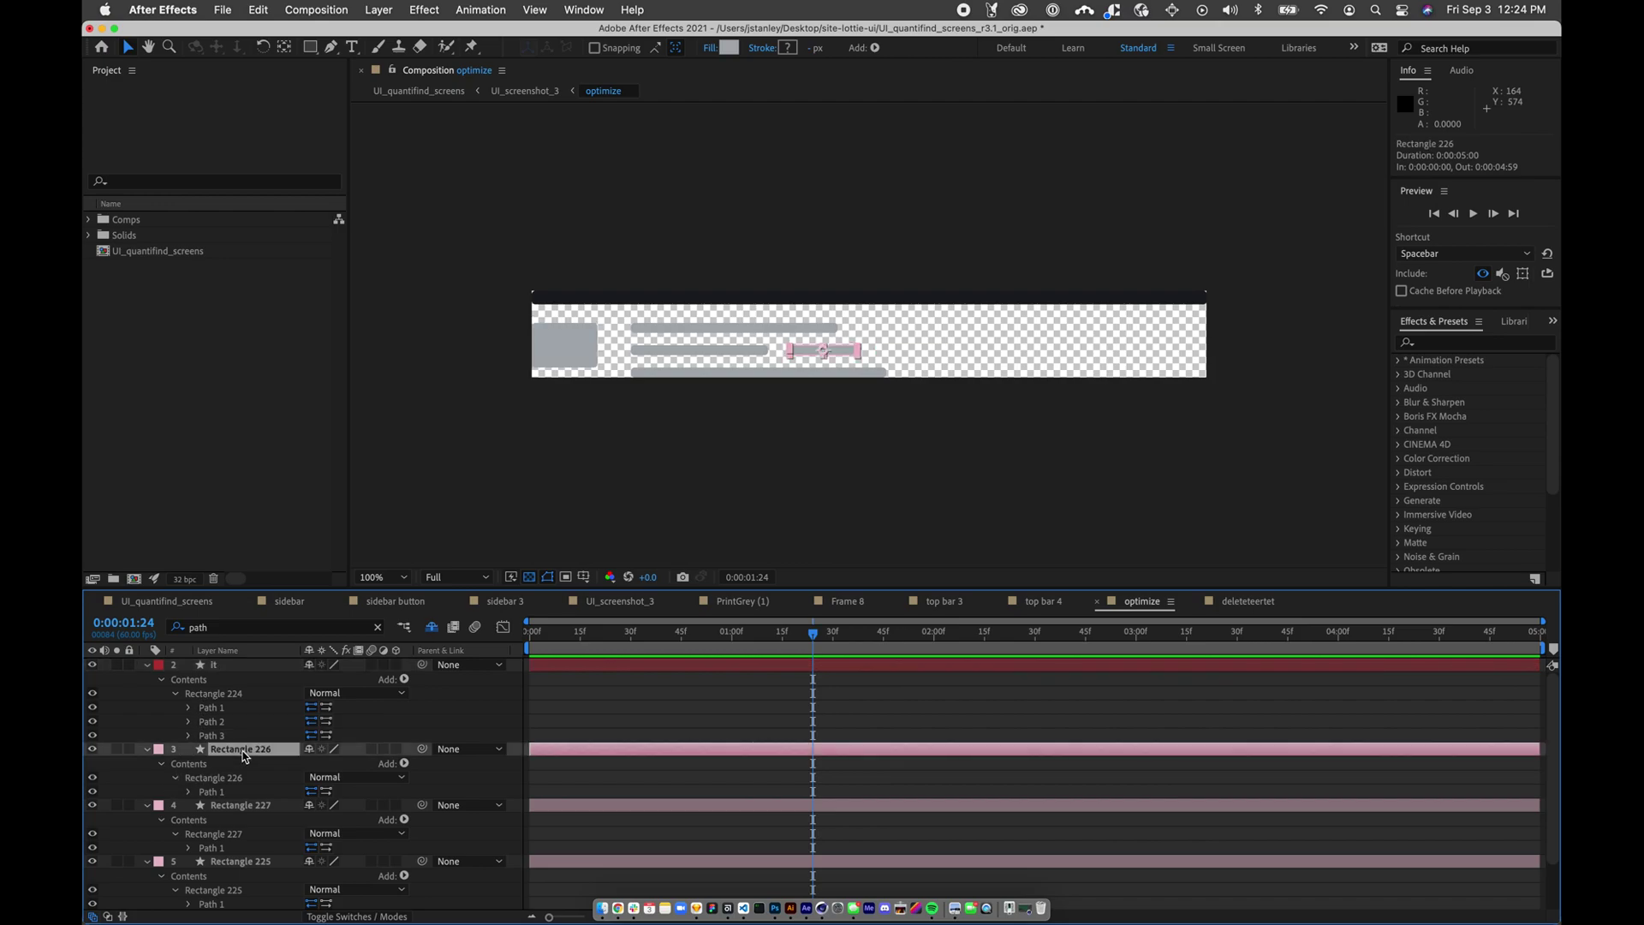
key(Delete)
- Copy the Rectangle 227 layer's path into the it layer's Rectangle 224 group
click(217, 793)
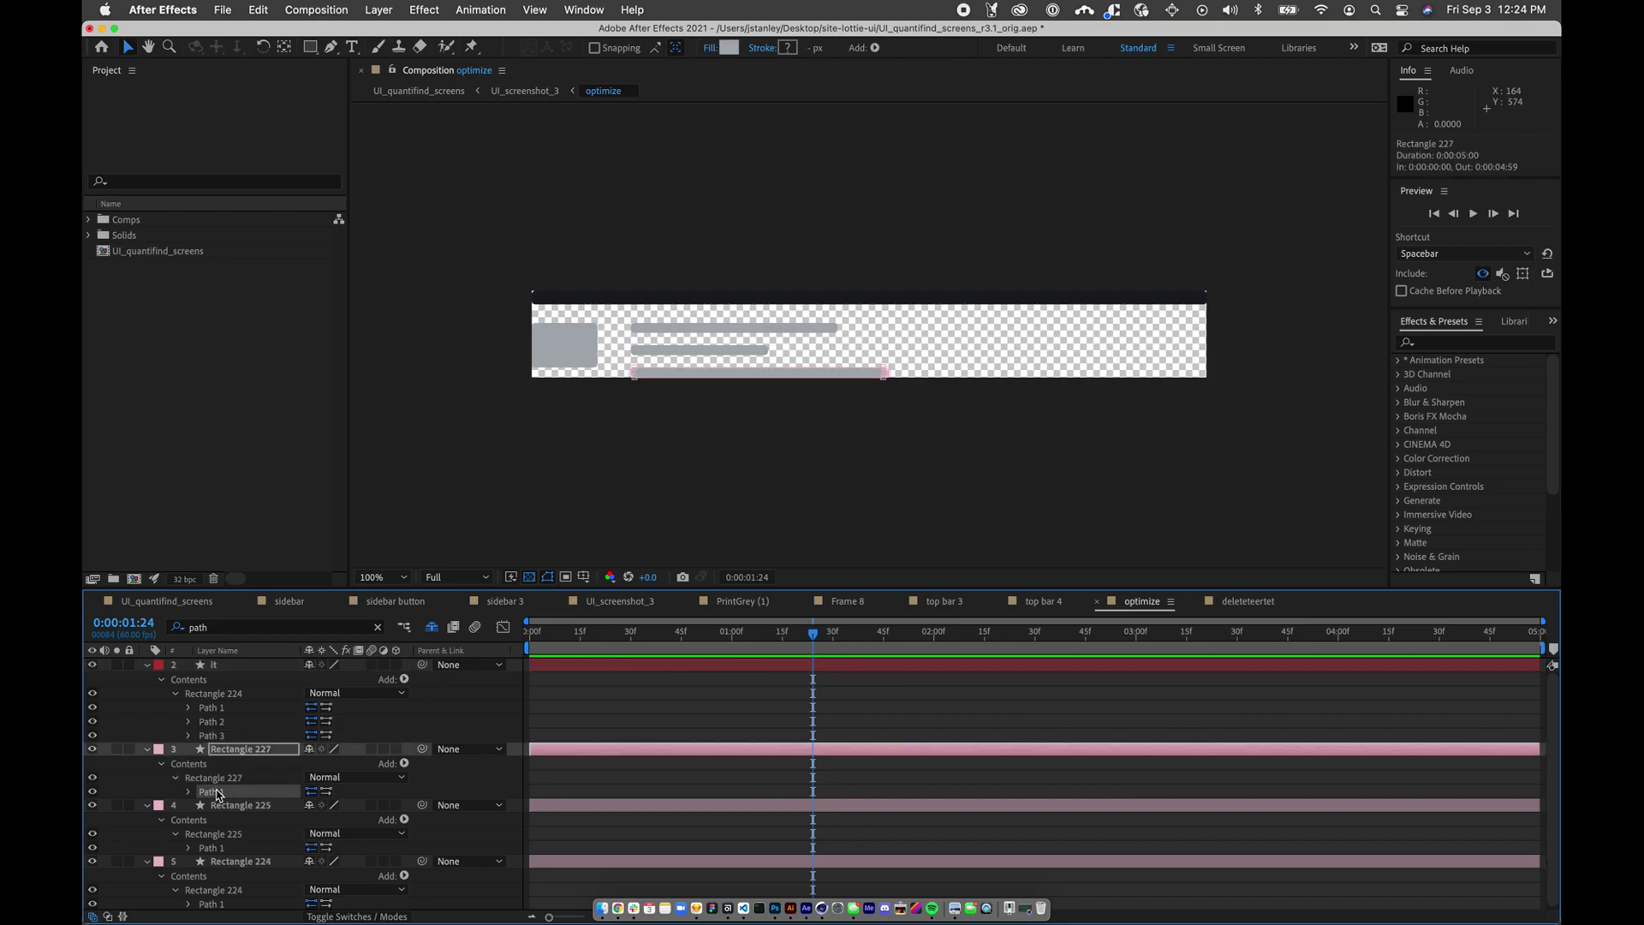
key(super+c)
click(210, 695)
key(super+v)
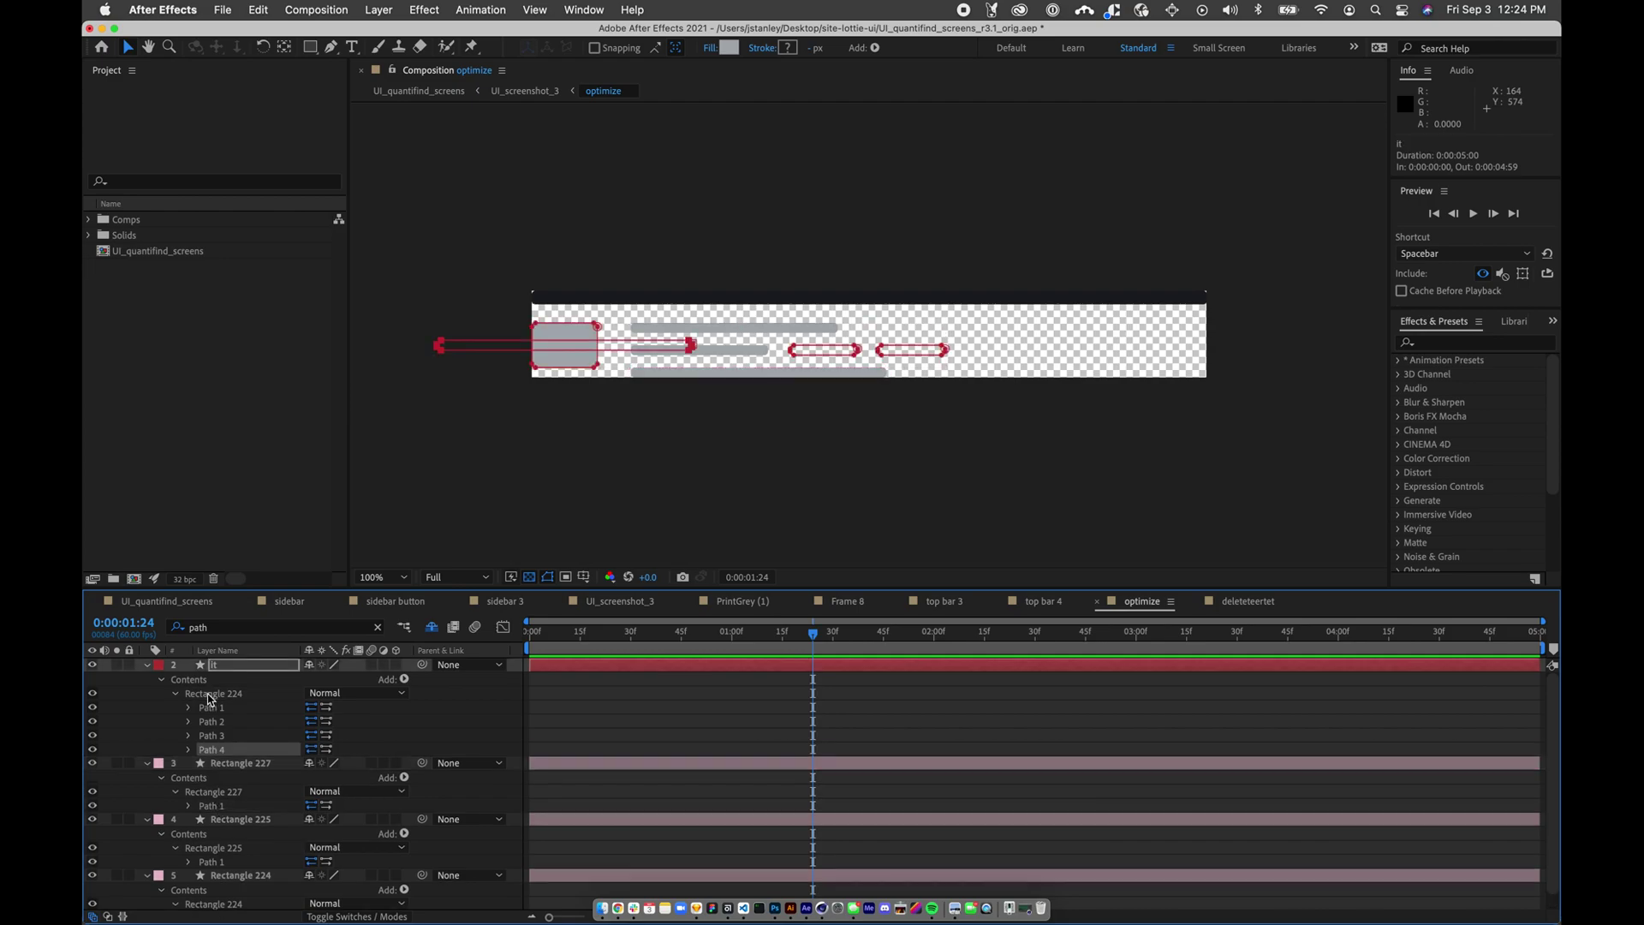
- Align the pasted Path 4 with Rectangle 227's long bar in the lowest row, and delete the Rectangle 227 layer
key(shift+Right)
key(shift+Right)
key(shift+Right)
key(shift+Right)
key(shift+Right)
key(shift+Right)
key(shift+Right)
key(shift+Right)
key(shift+Right)
key(shift+Right)
key(shift+Right)
key(shift+Right)
key(shift+Right)
key(shift+Right)
key(shift+Right)
key(shift+Right)
key(shift+Right)
key(shift+Right)
key(shift+Right)
key(shift+Right)
key(shift+Down)
key(shift+Down)
key(shift+Down)
key(shift+Down)
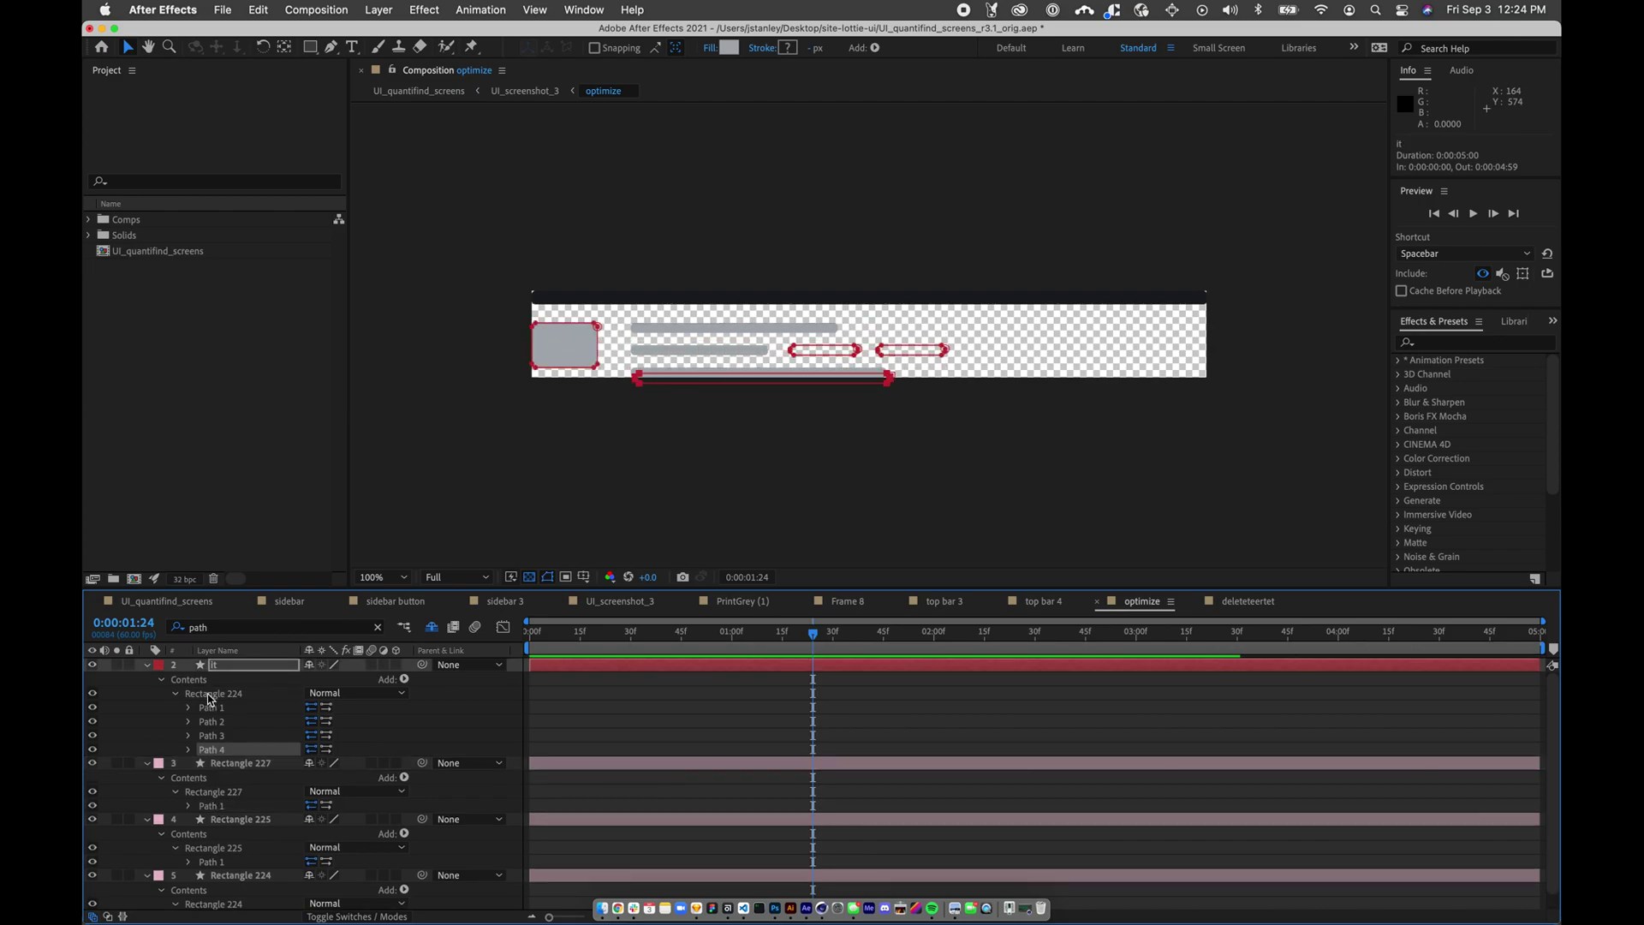
key(Up)
key(Up)
key(Up)
key(Up)
key(Up)
key(Up)
key(Up)
key(Up)
key(Left)
key(Left)
key(Left)
key(Left)
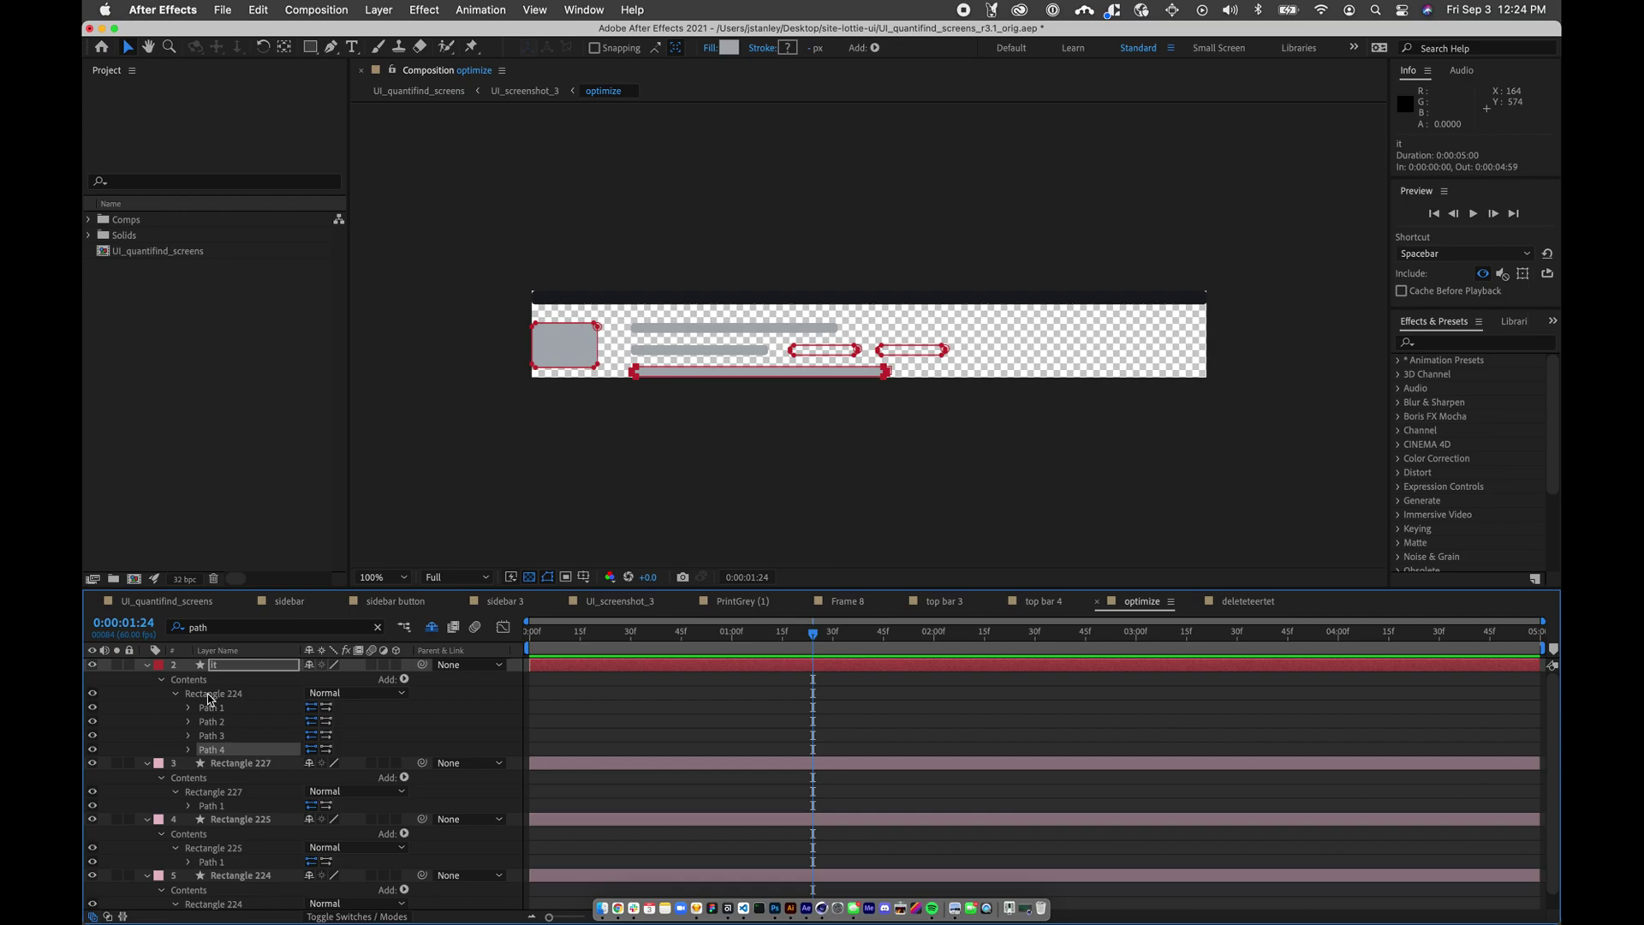
click(226, 769)
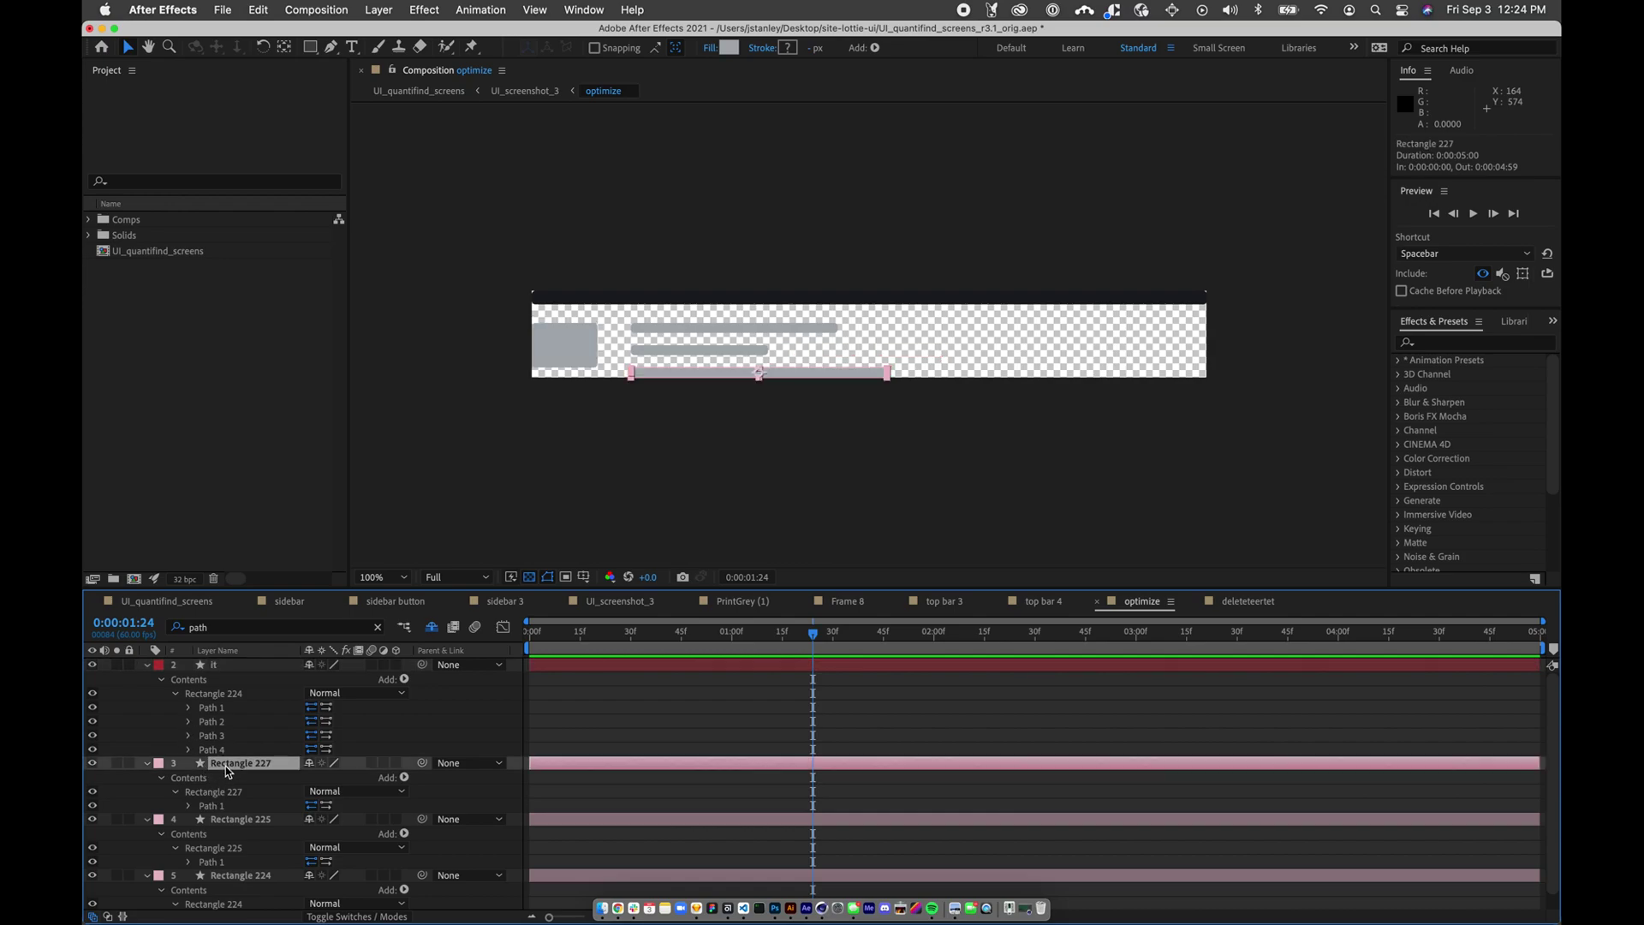
key(Delete)
- Copy the Rectangle 225 layer's path into the Rectangle 224 group of the it layer
click(216, 807)
key(super+c)
click(213, 694)
key(super+v)
- Move the pasted Path 5 right over Rectangle 225's bar in the middle row, and delete the Rectangle 225 layer
key(shift+Right)
key(shift+Right)
key(shift+Right)
key(shift+Right)
key(shift+Right)
key(shift+Right)
key(shift+Right)
key(shift+Right)
key(shift+Right)
key(shift+Right)
key(shift+Right)
key(shift+Right)
key(shift+Right)
key(shift+Right)
key(shift+Right)
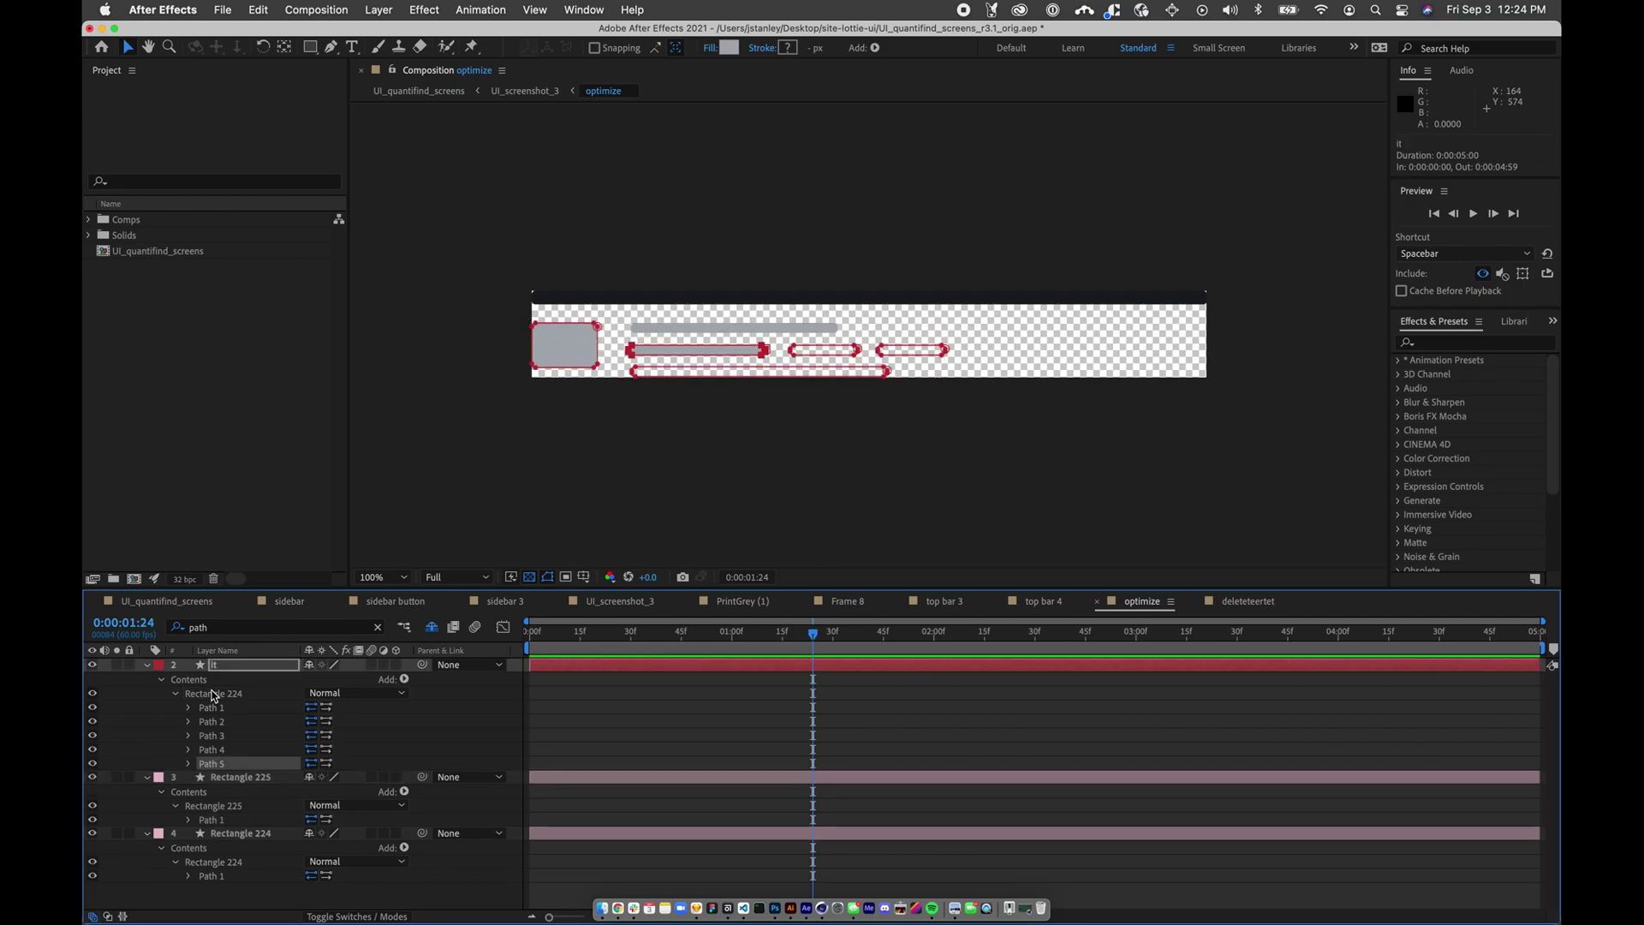
click(217, 778)
key(Delete)
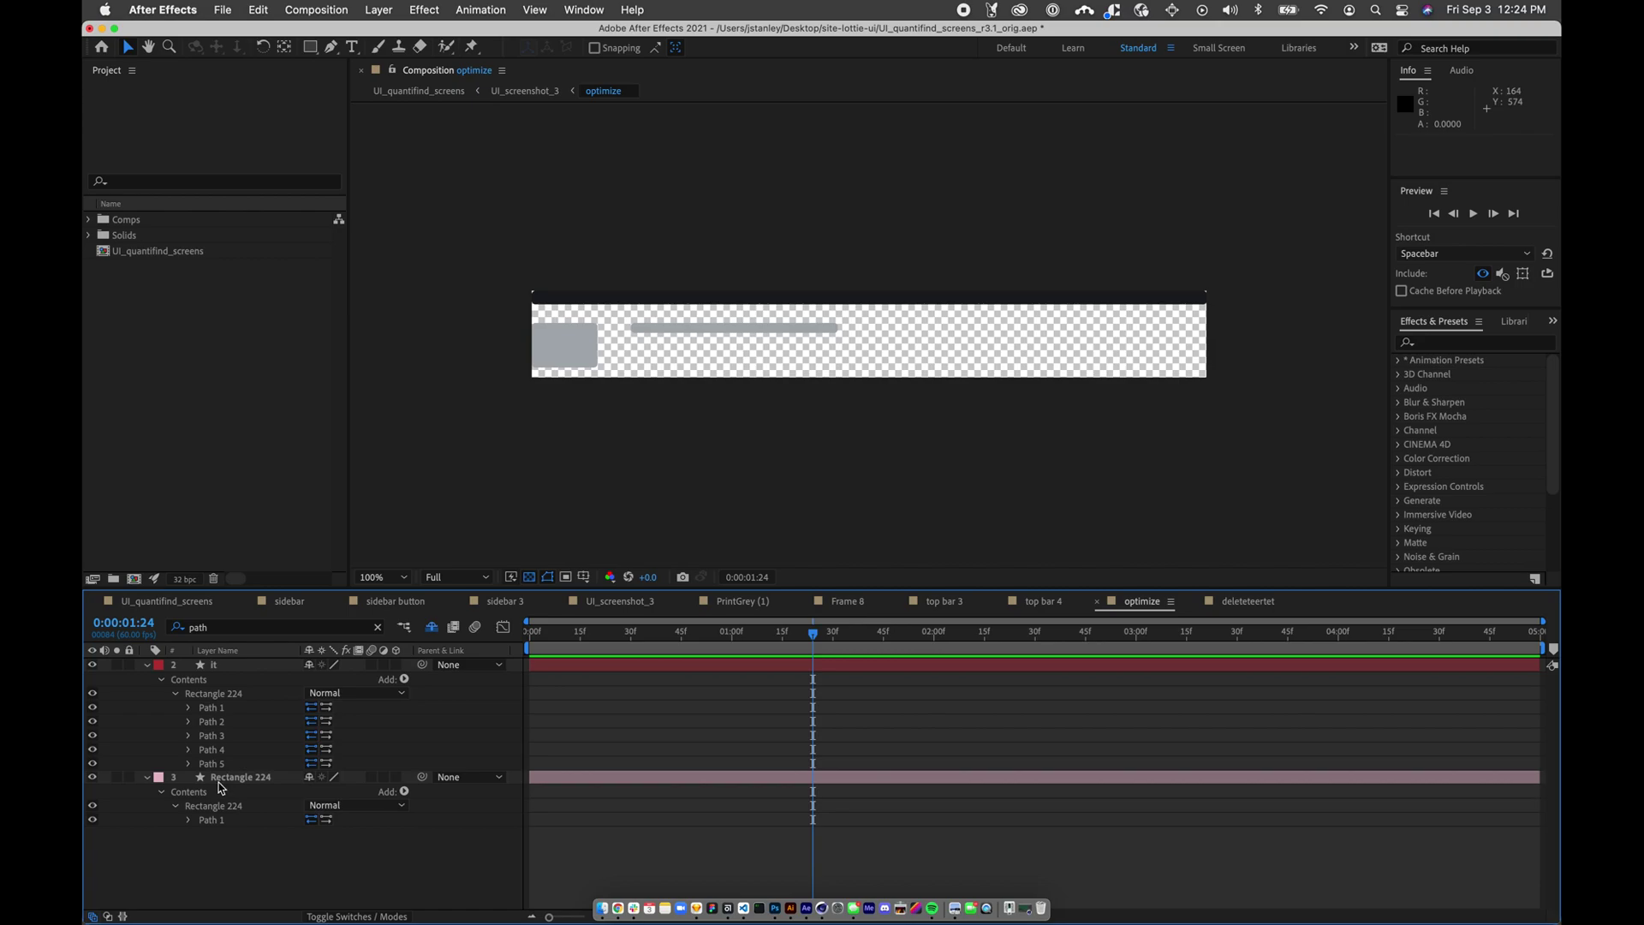
- Copy the remaining Rectangle 224 layer's path into the it layer's shape group
click(212, 822)
key(super+c)
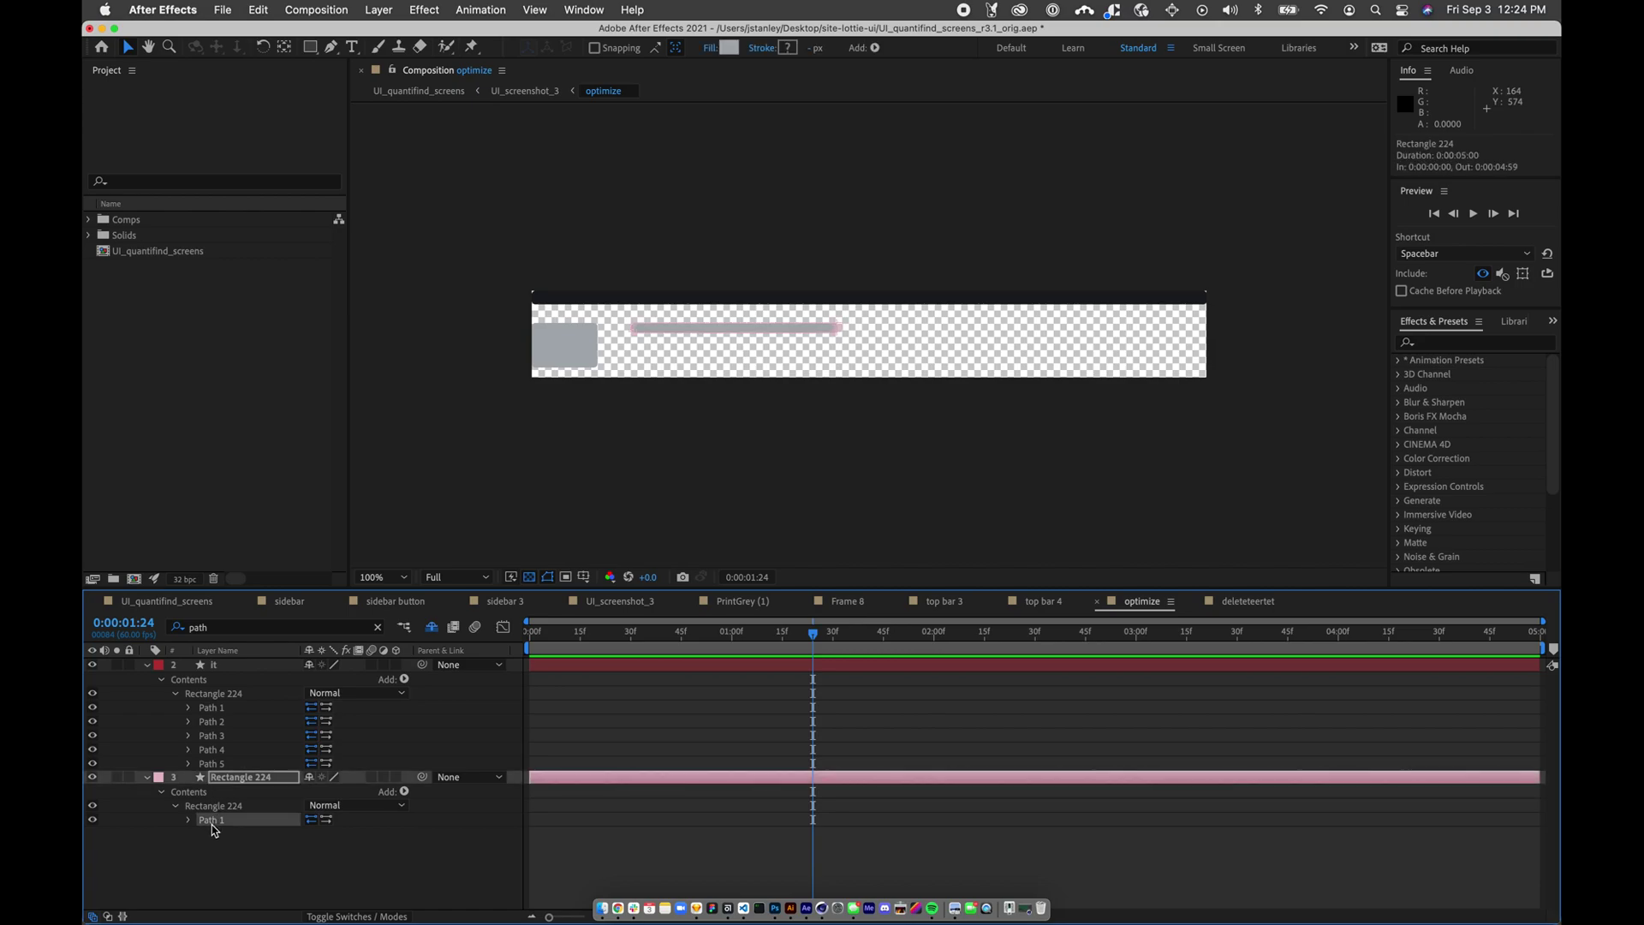
click(221, 701)
key(super+v)
- Move the pasted Path 6 right and up so it lies over the Rectangle 224 layer's bar in the upper row
key(shift+Right)
key(shift+Right)
key(shift+Right)
key(shift+Right)
key(shift+Right)
key(shift+Right)
key(shift+Right)
key(shift+Right)
key(shift+Right)
key(shift+Right)
key(shift+Right)
key(shift+Right)
key(shift+Right)
key(shift+Right)
key(shift+Right)
key(shift+Right)
key(shift+Right)
key(shift+Right)
key(shift+Right)
key(shift+Up)
key(shift+Up)
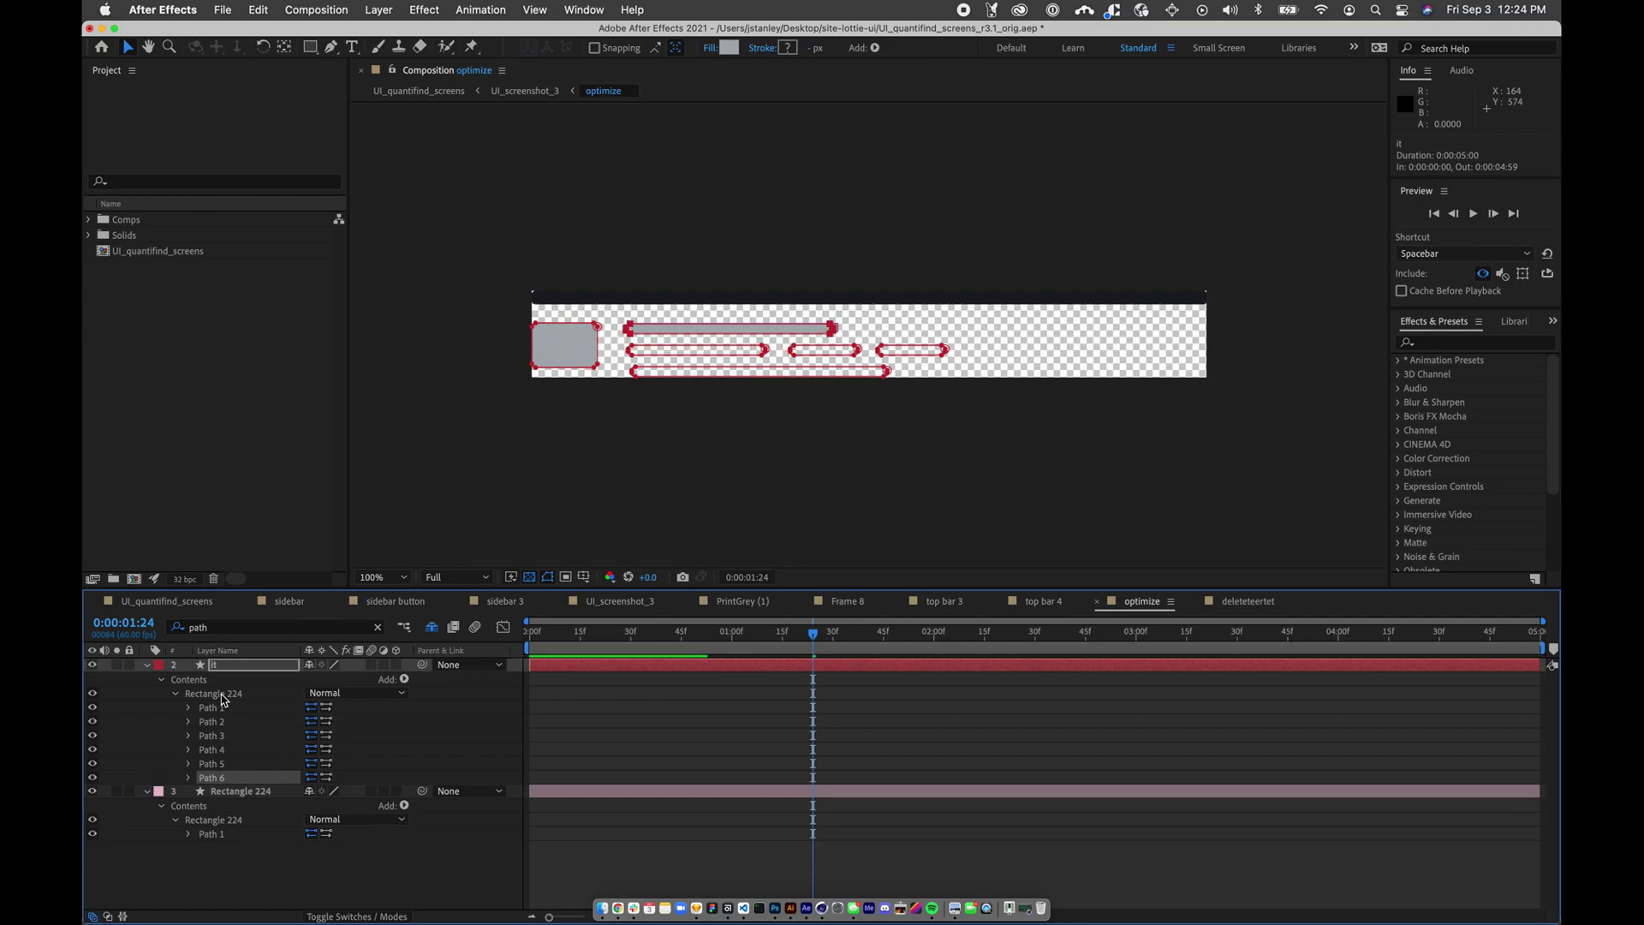
key(shift+Right)
key(shift+Right)
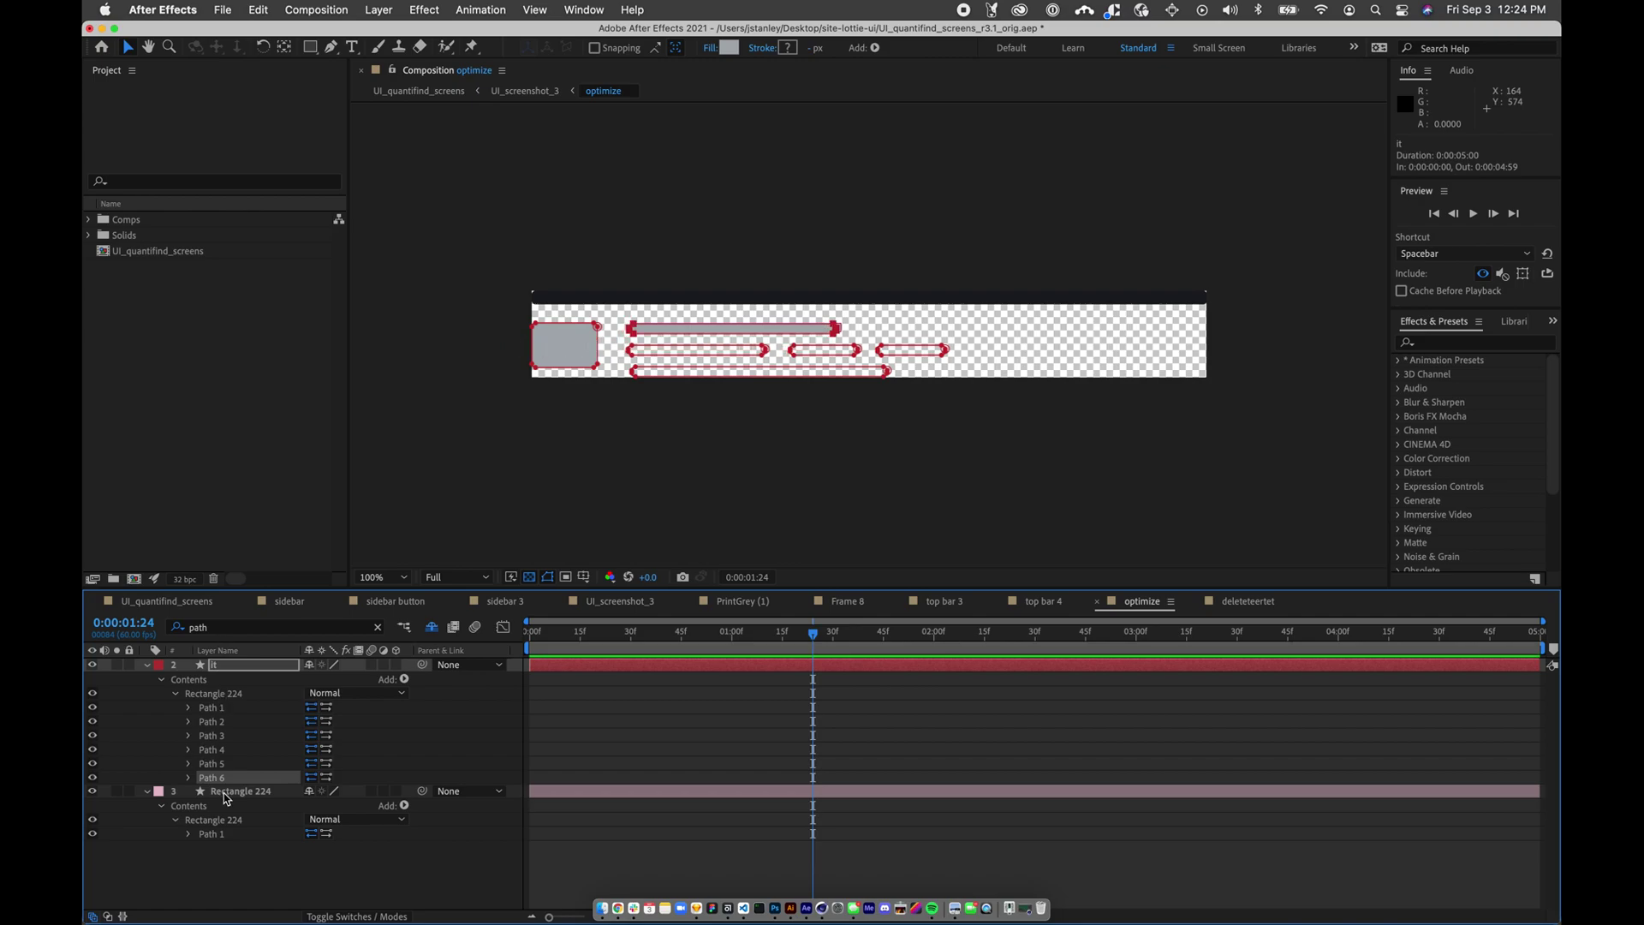
- Delete the leftover Rectangle 224 layer, and move the it layer's Fill 1 below Path 6 so it fills all six paths
click(225, 792)
key(Delete)
click(160, 681)
click(147, 665)
click(148, 664)
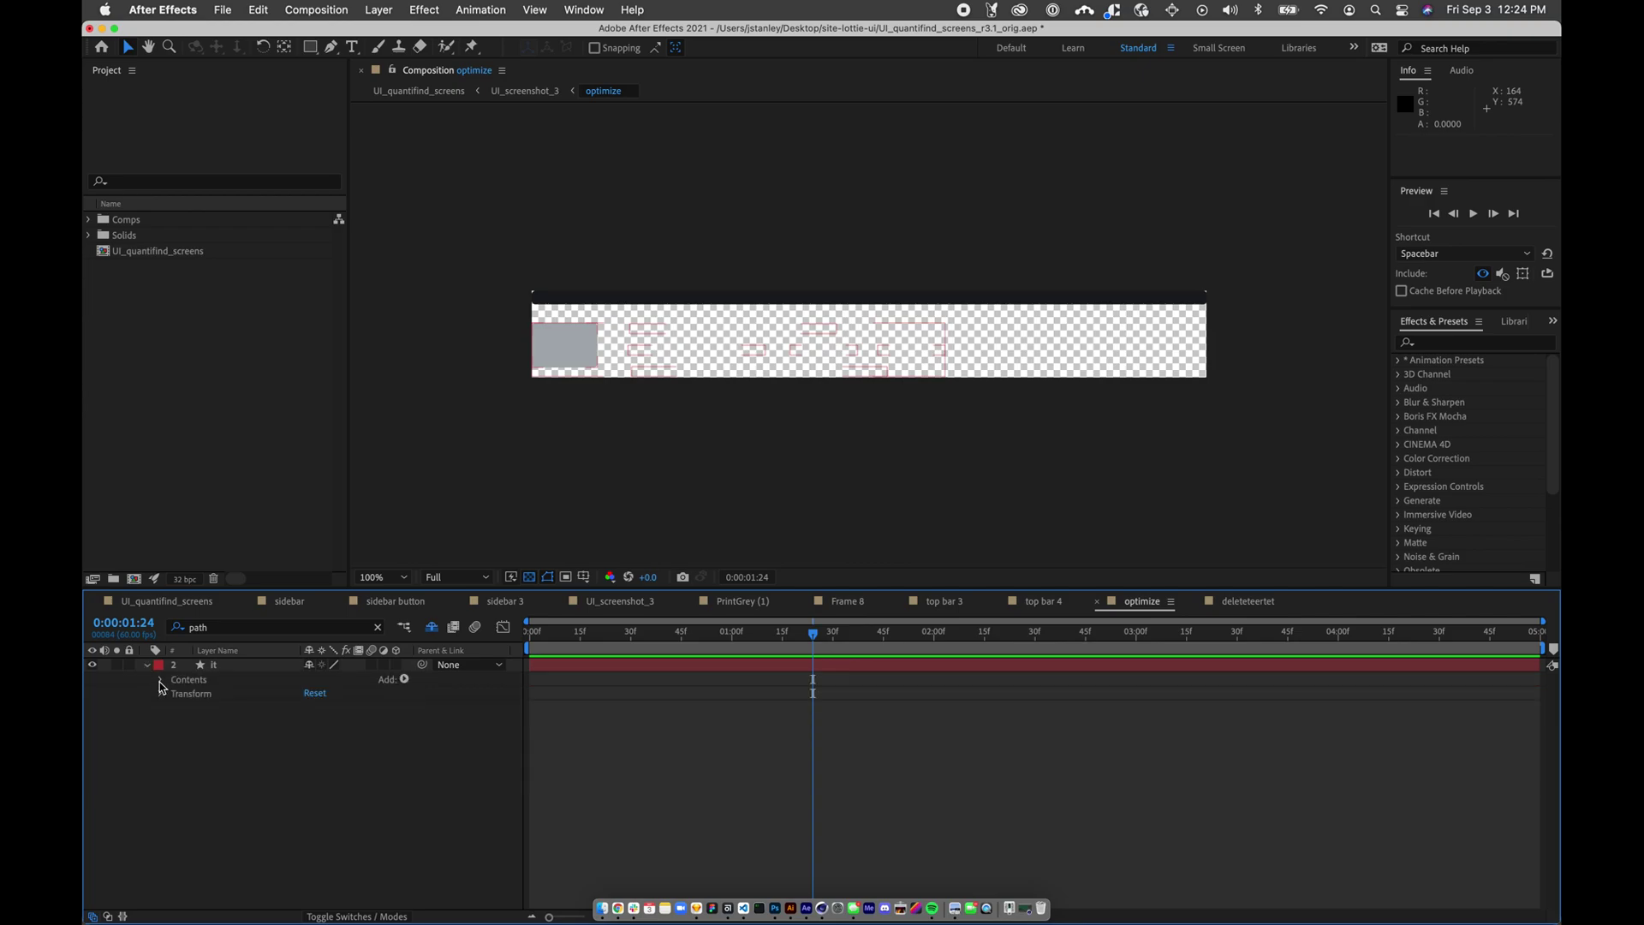
click(161, 680)
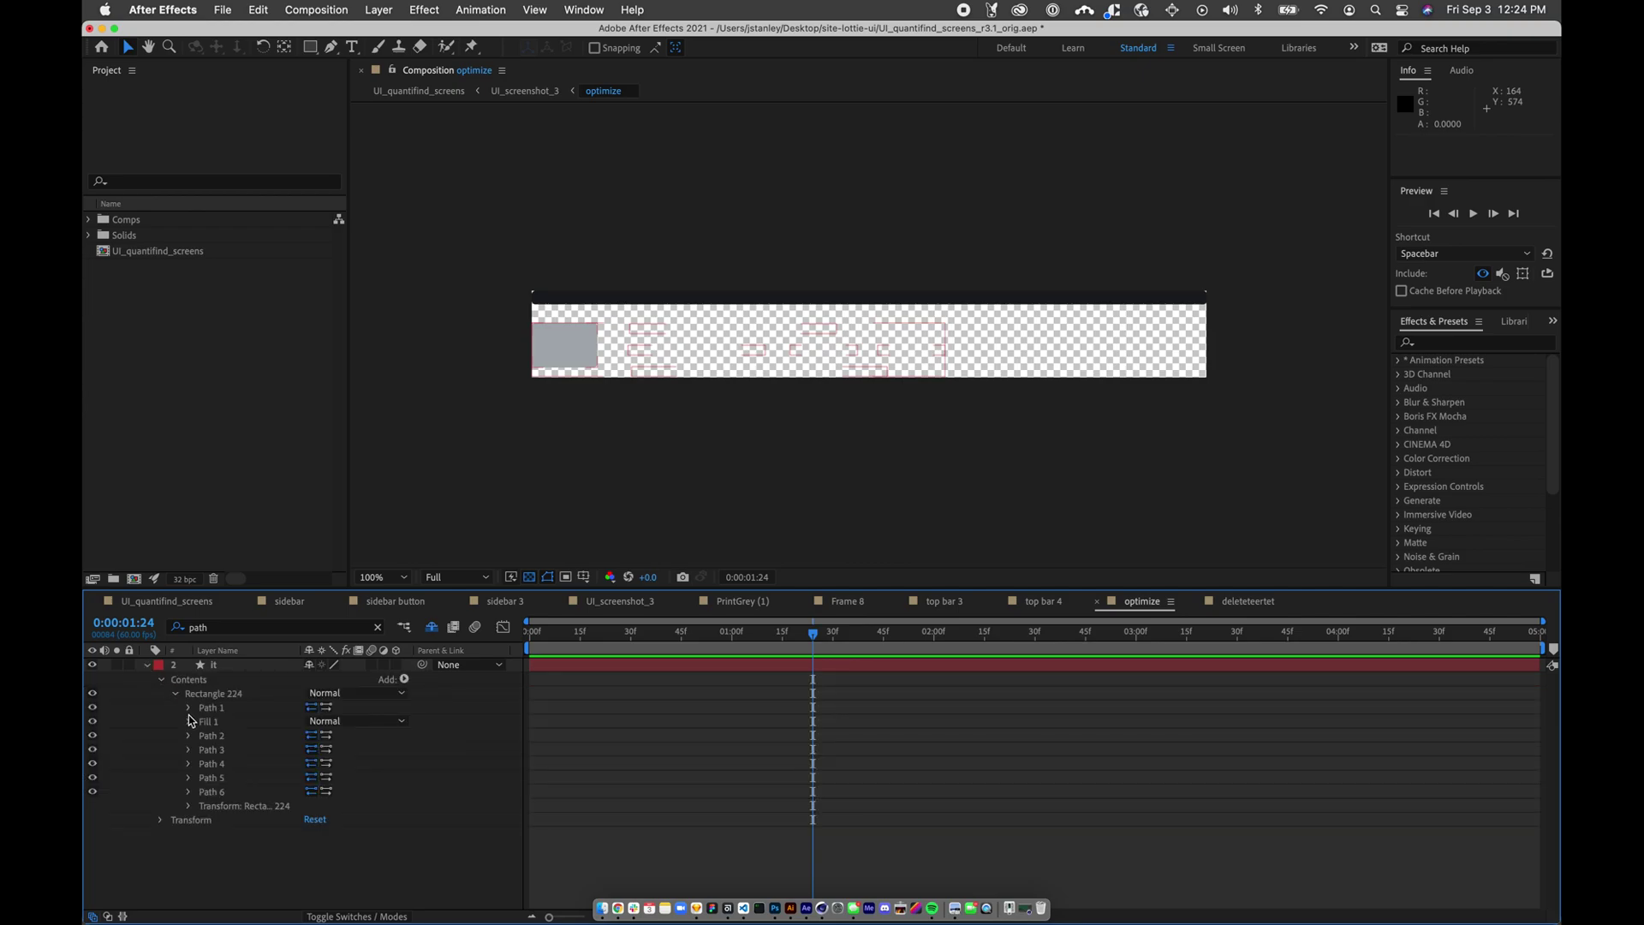
drag(210, 724, 213, 802)
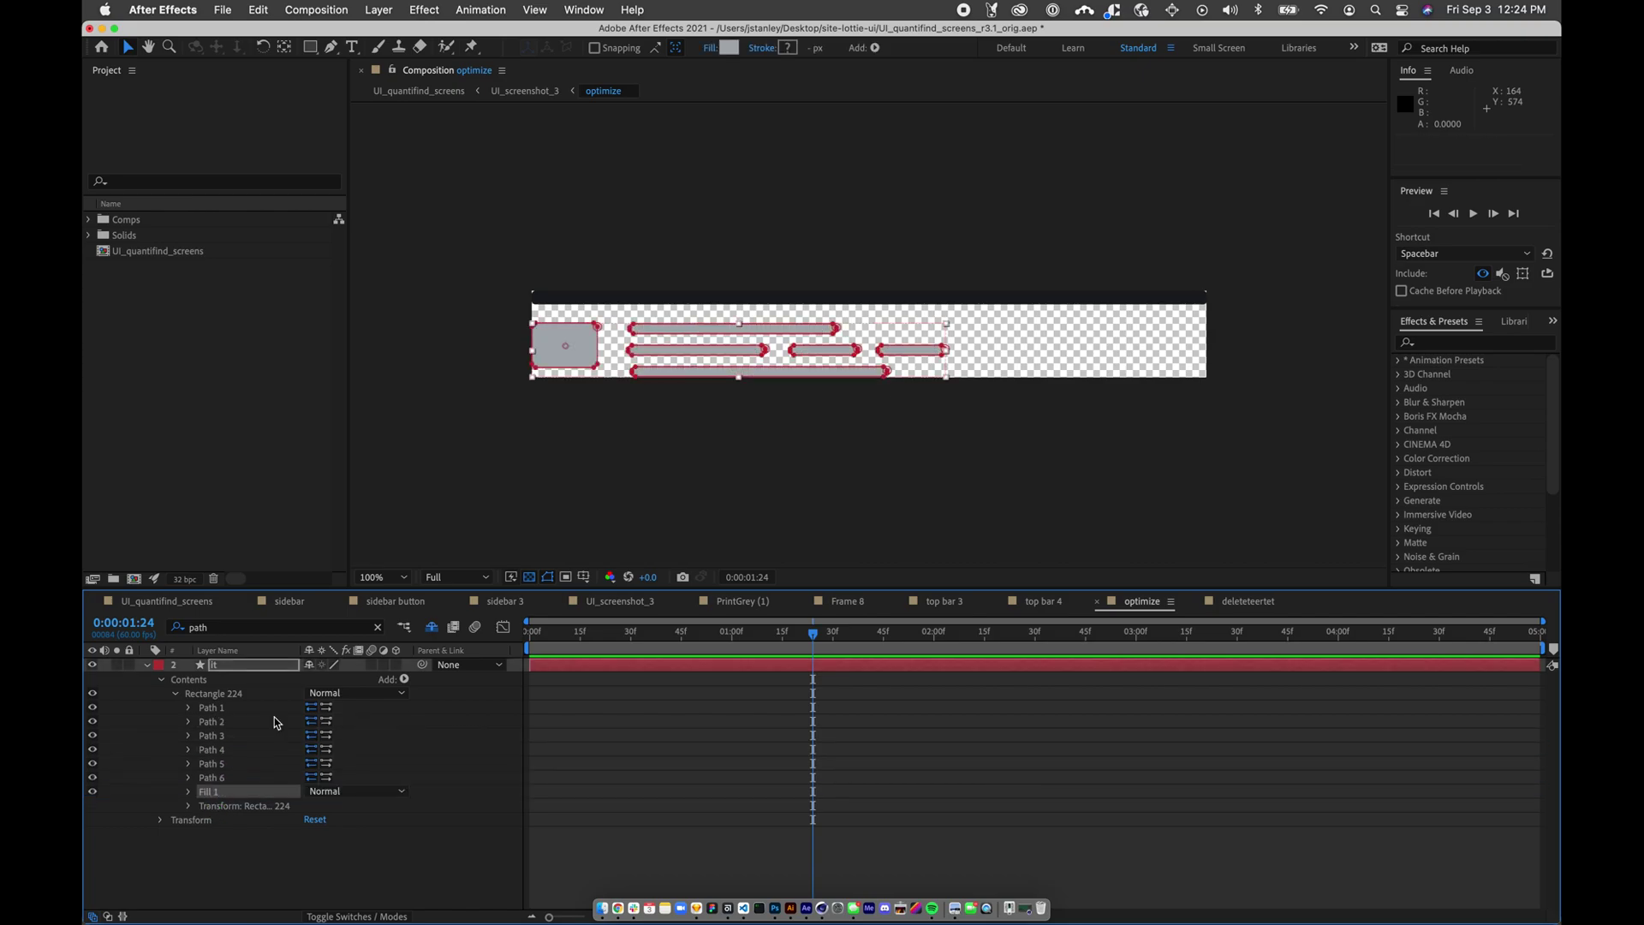
click(317, 871)
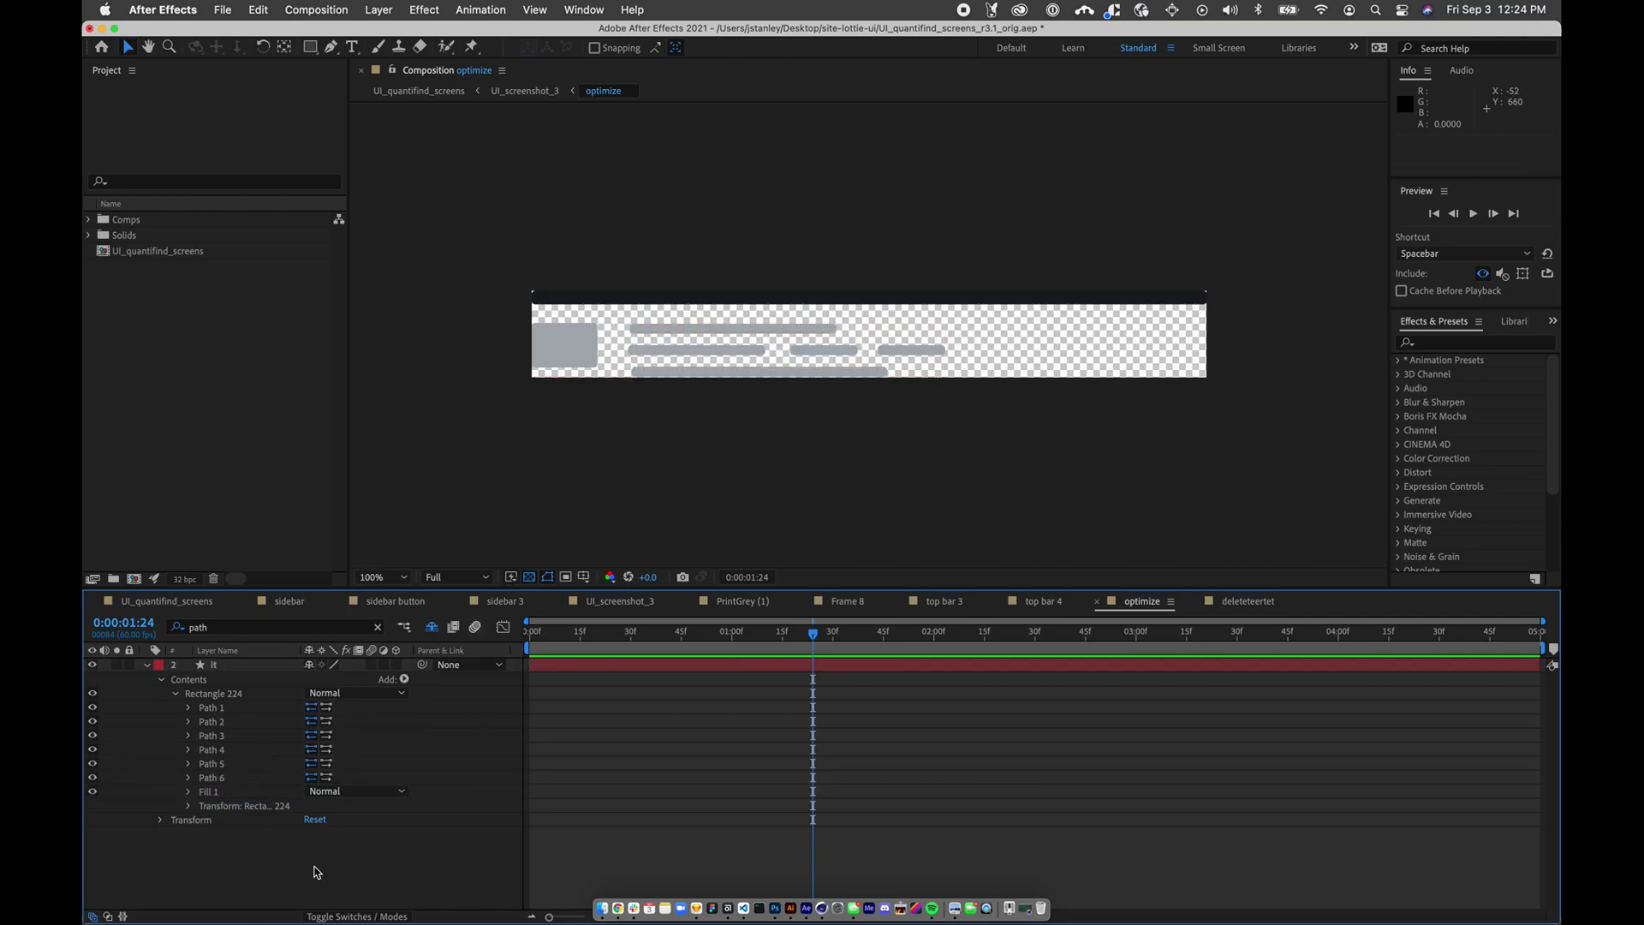
- Filter the it layer's timeline properties by "scale"
click(259, 821)
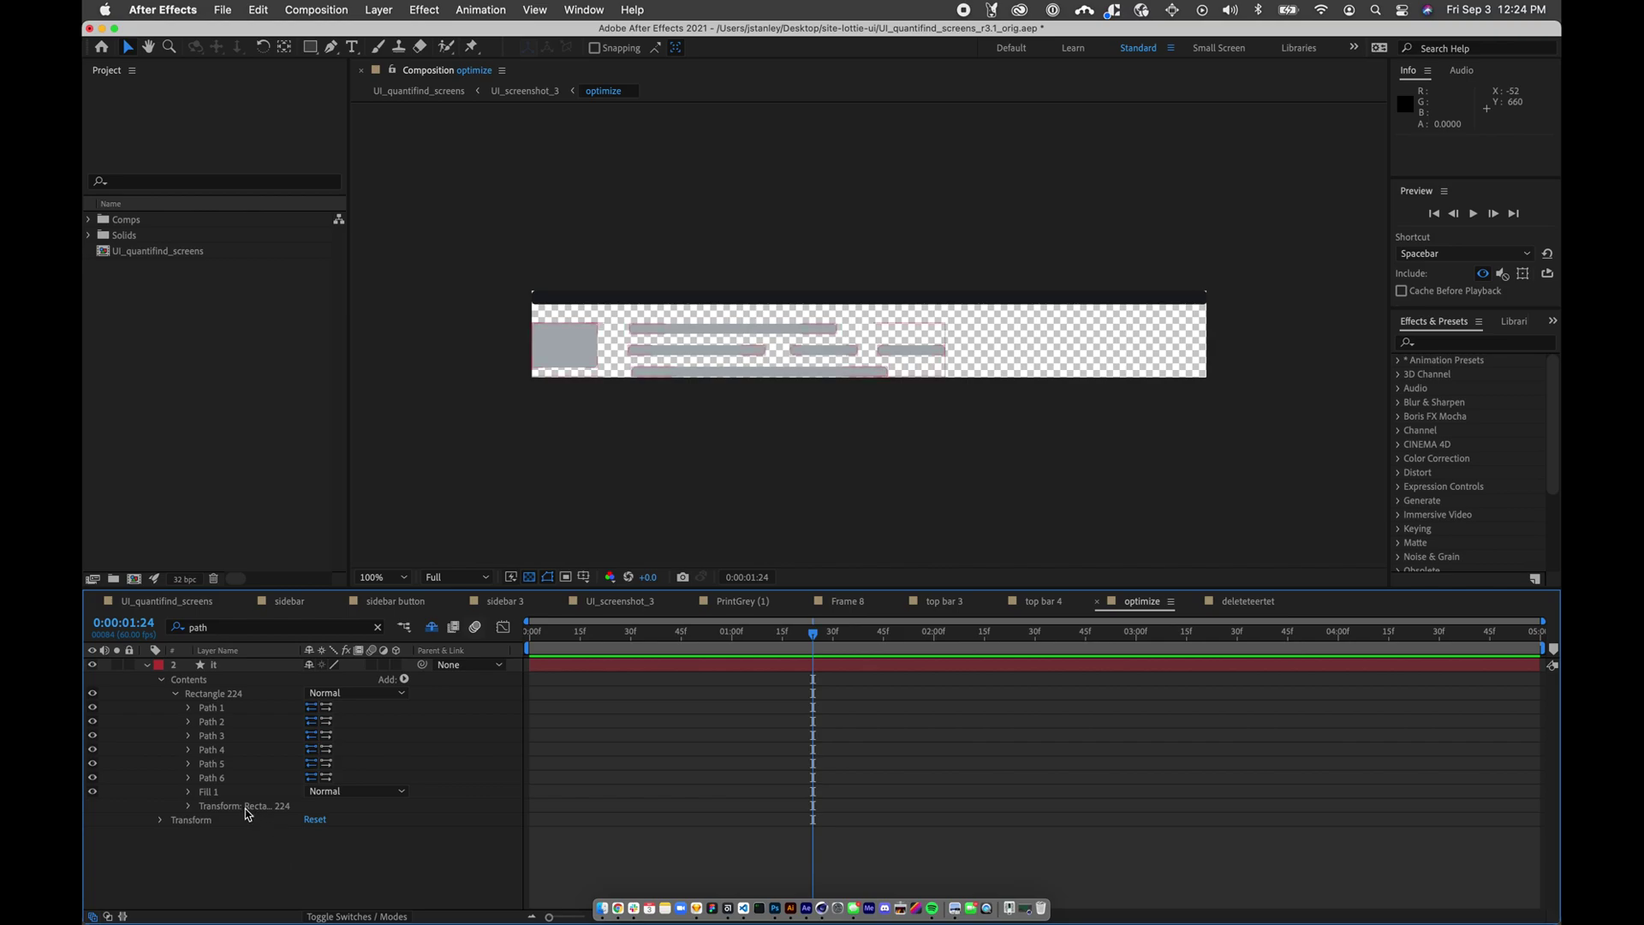
click(249, 810)
click(254, 664)
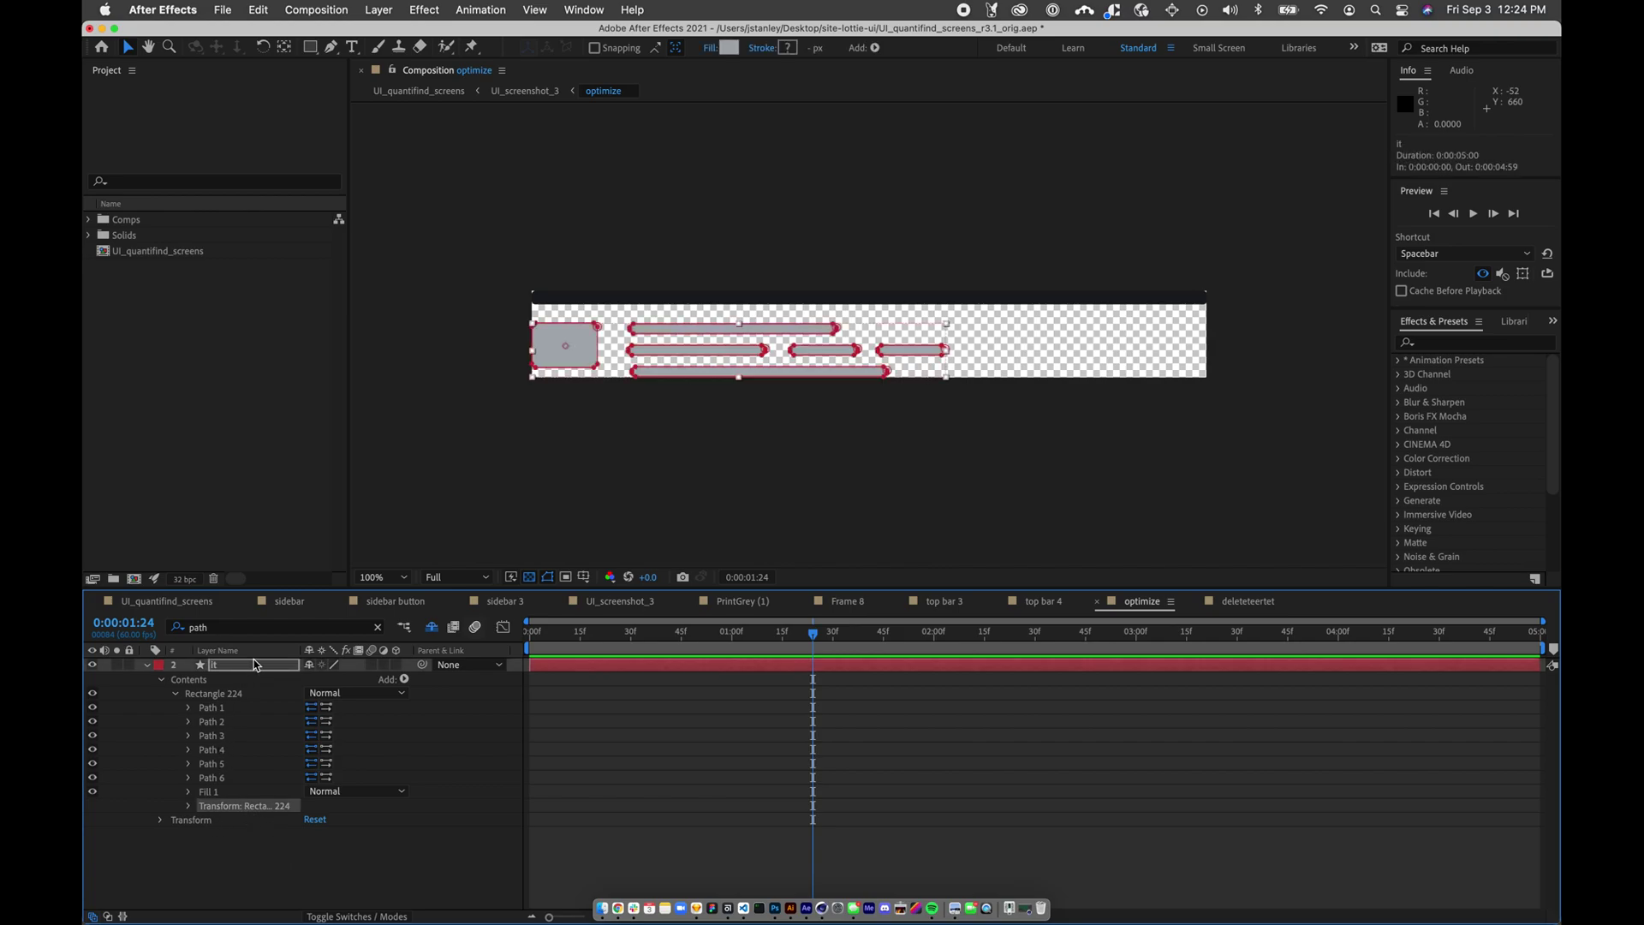
click(264, 632)
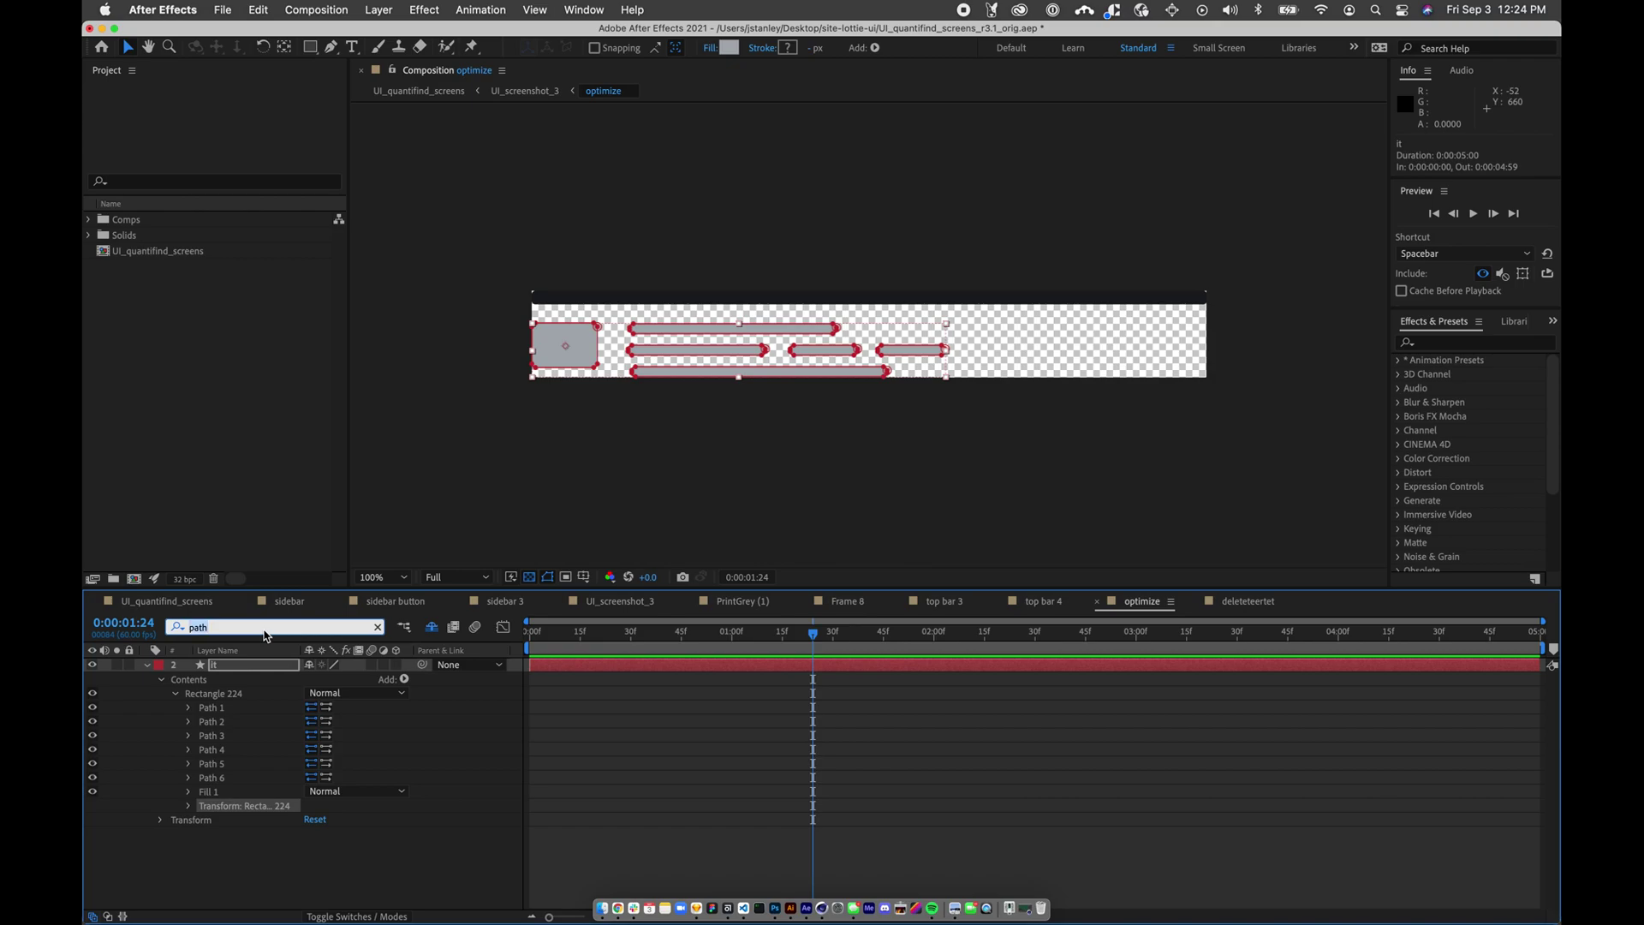
text(scale)
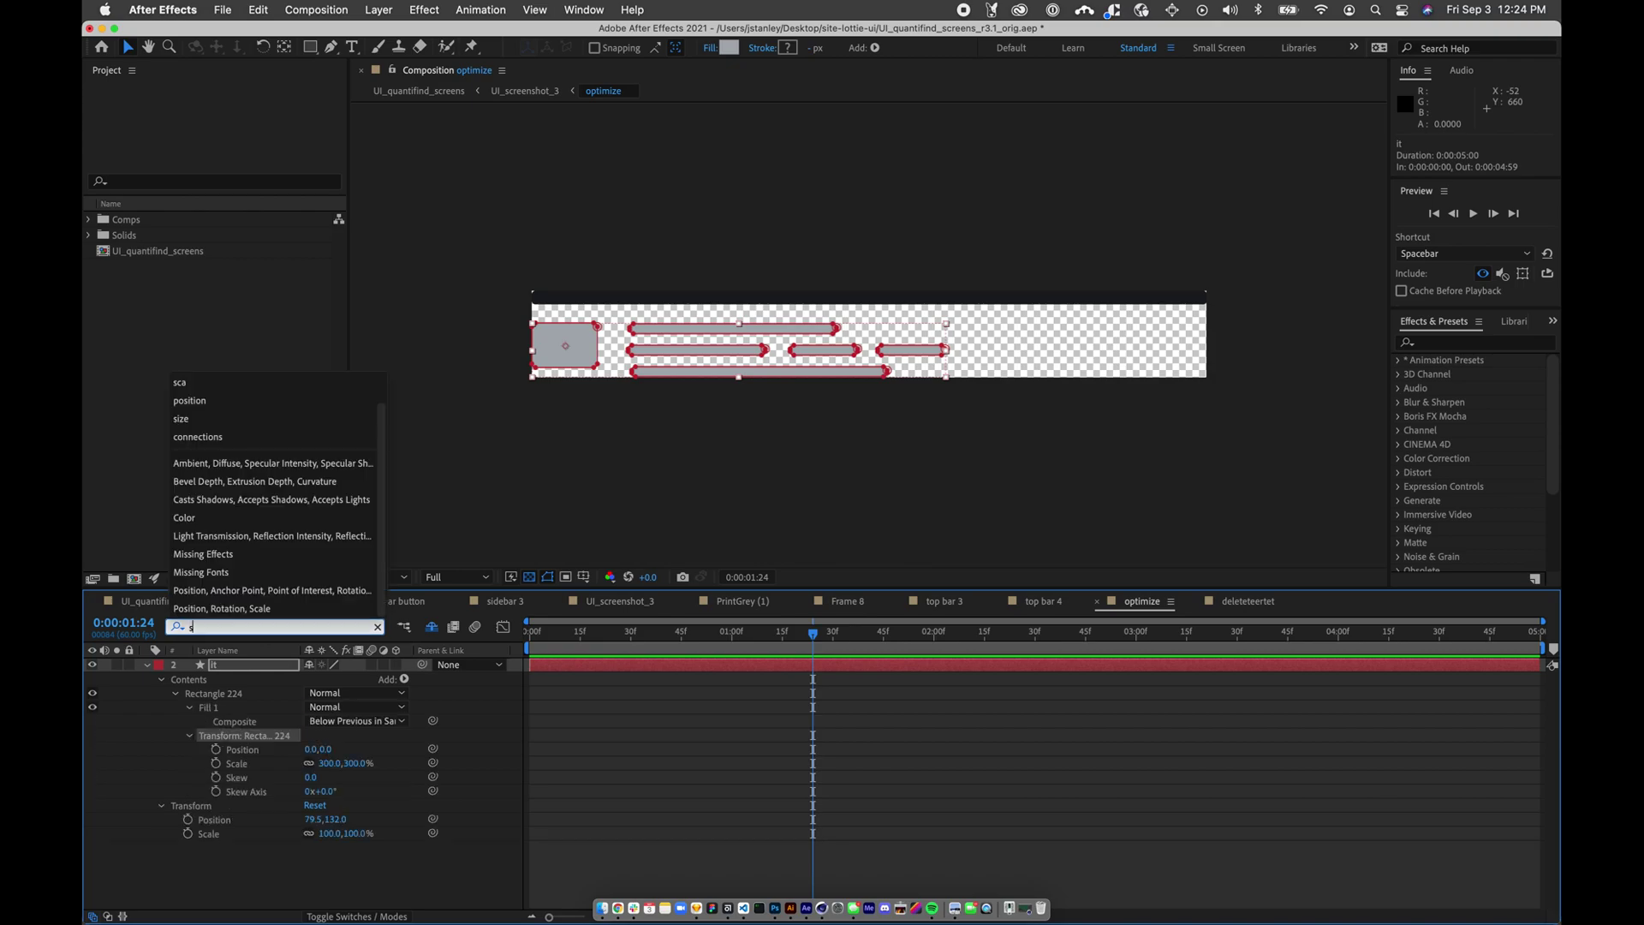
click(247, 860)
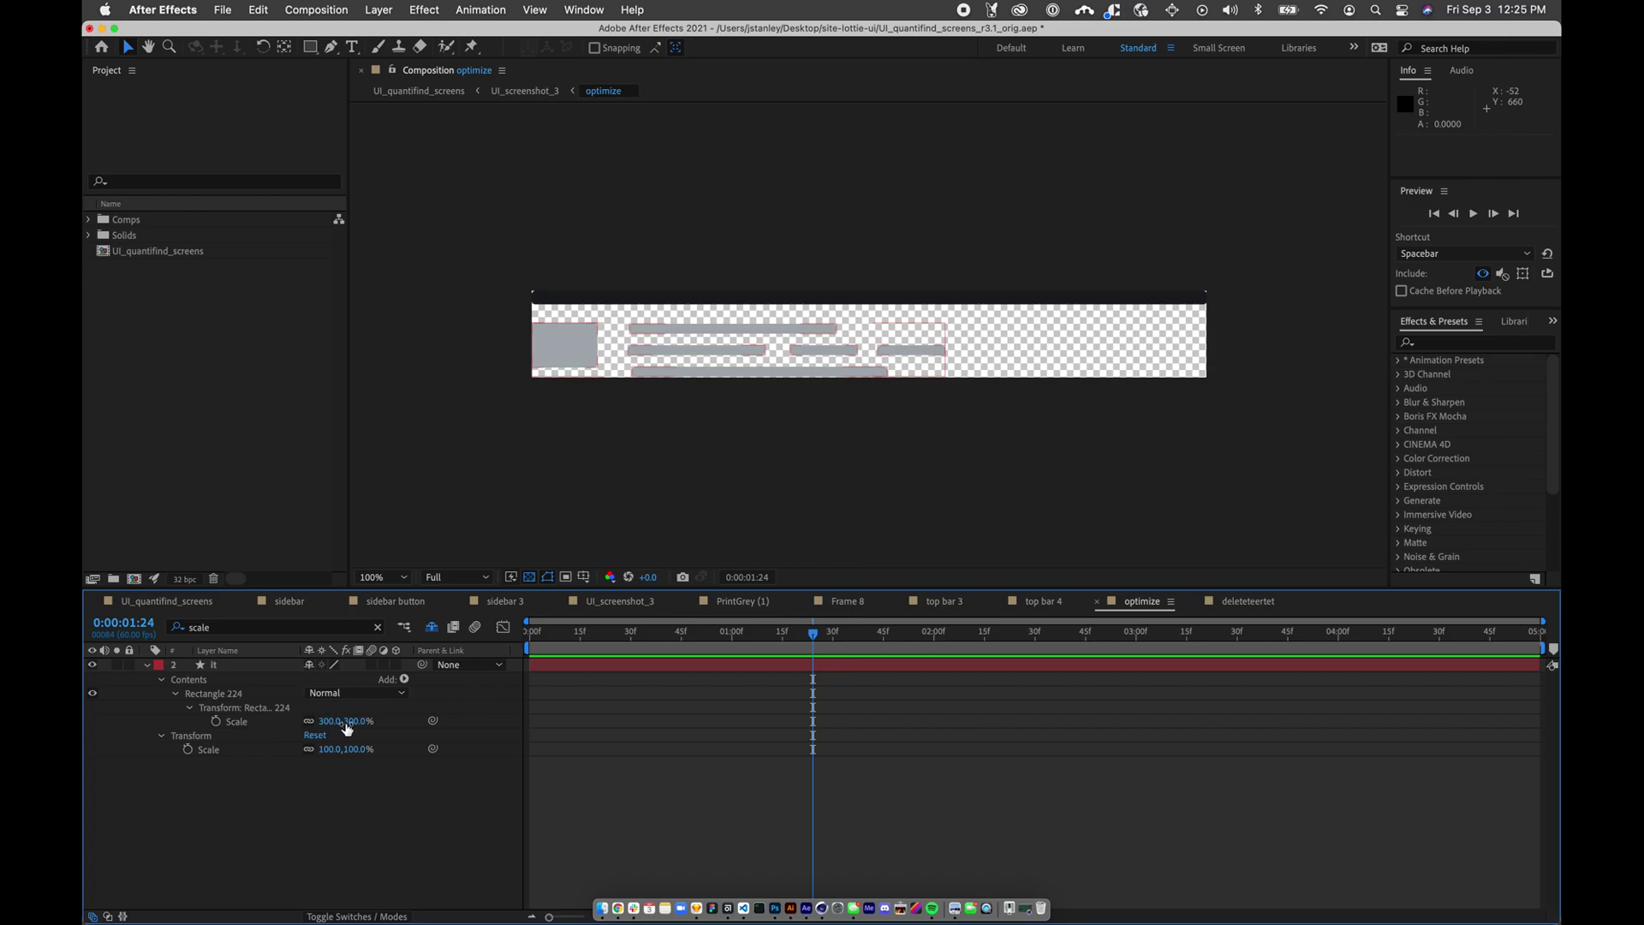
drag(329, 721, 361, 727)
click(492, 530)
key(super+z)
click(329, 722)
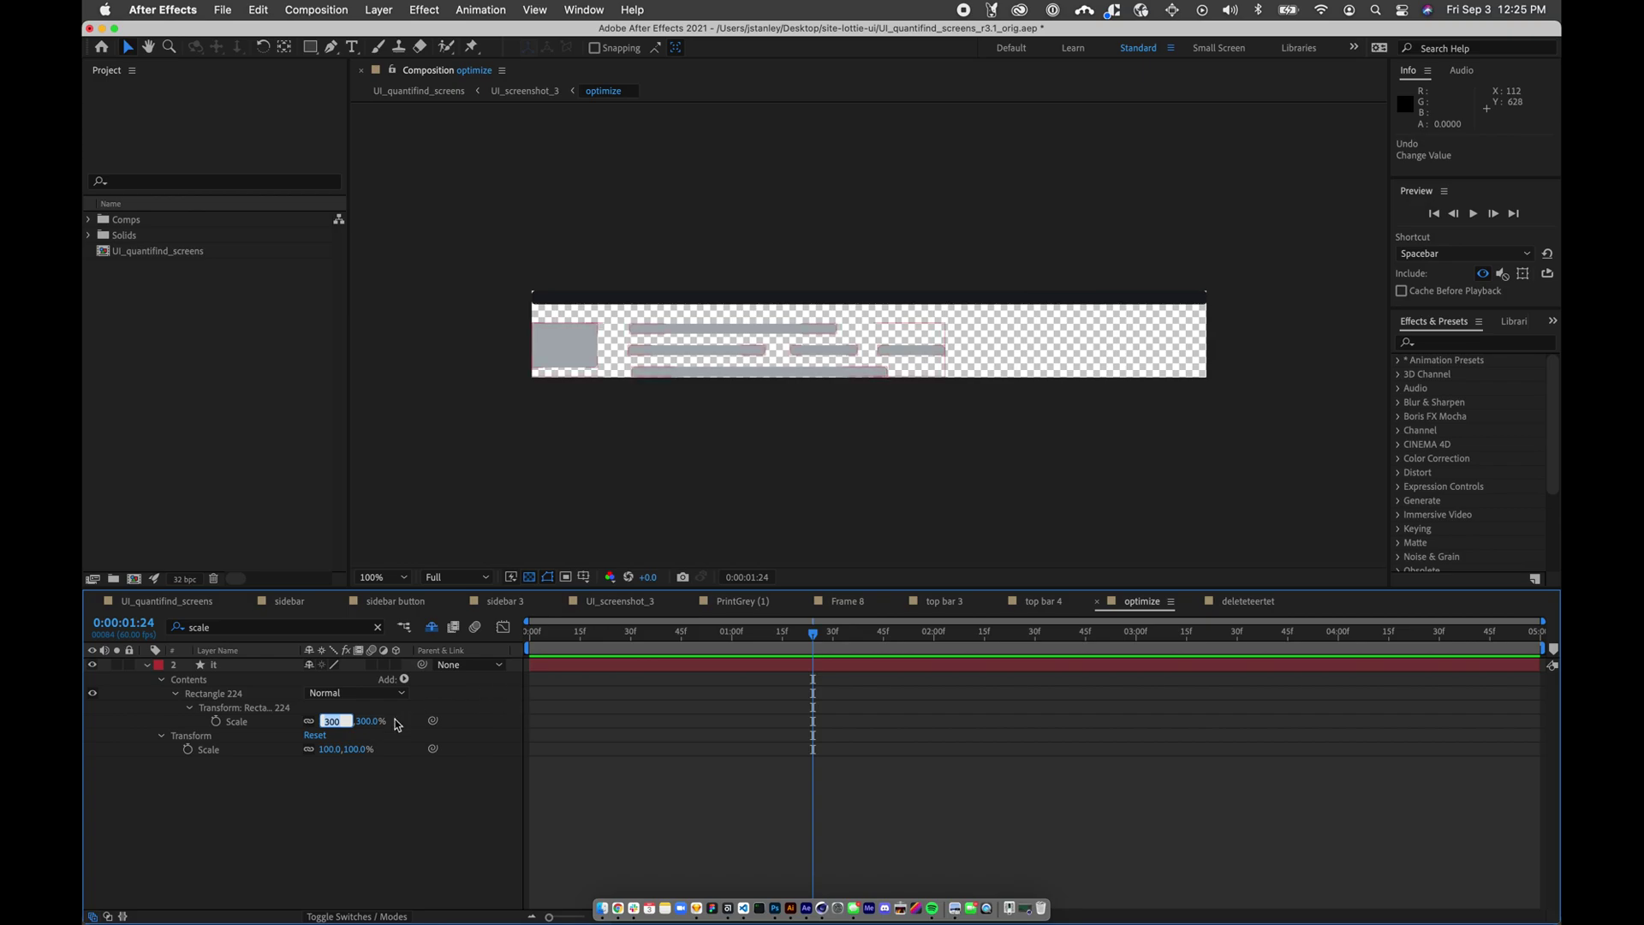
key(Return)
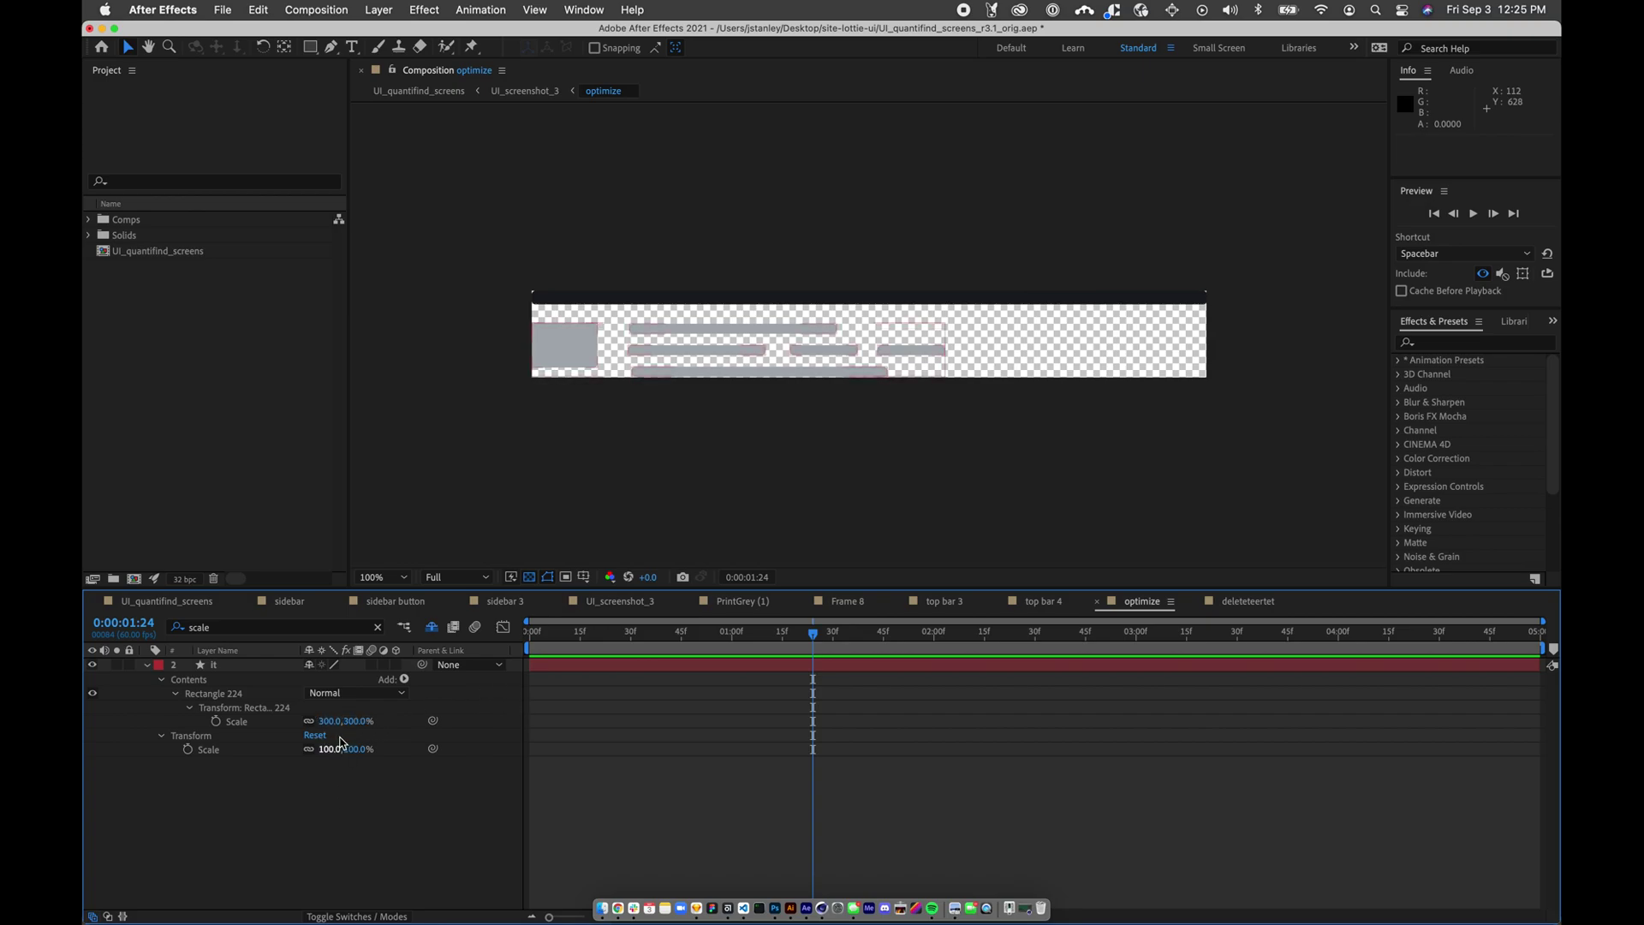
- Set the Rectangle 224 group's scale to 100% and the it layer's own transform scale to 300%
click(330, 721)
text(100)
key(Tab)
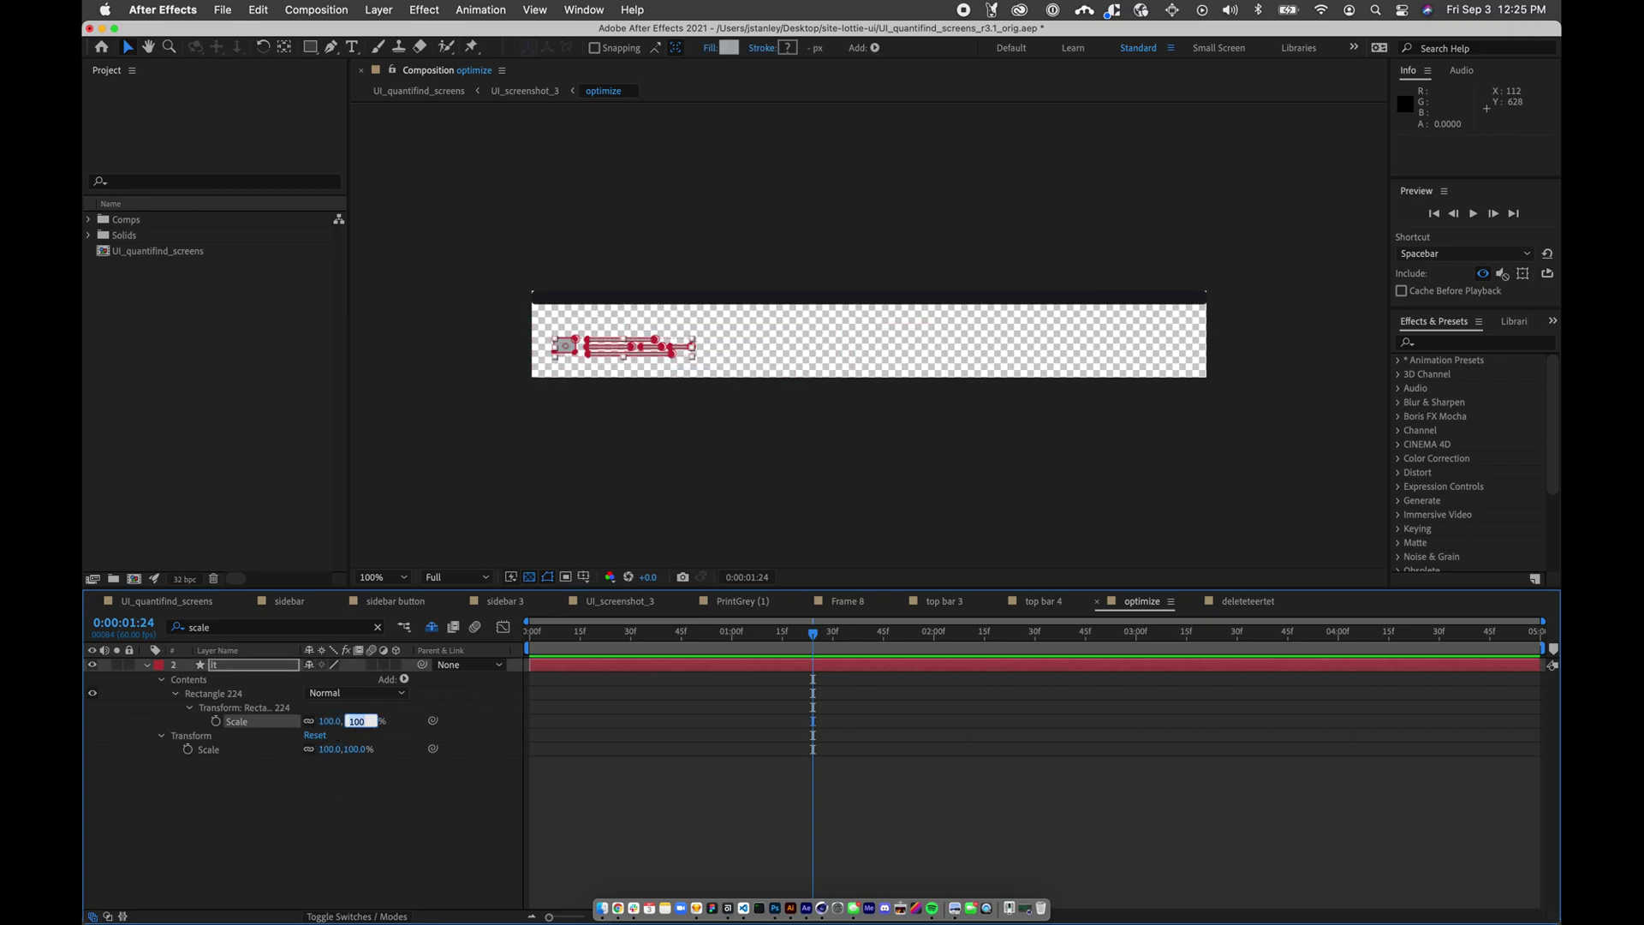
key(Tab)
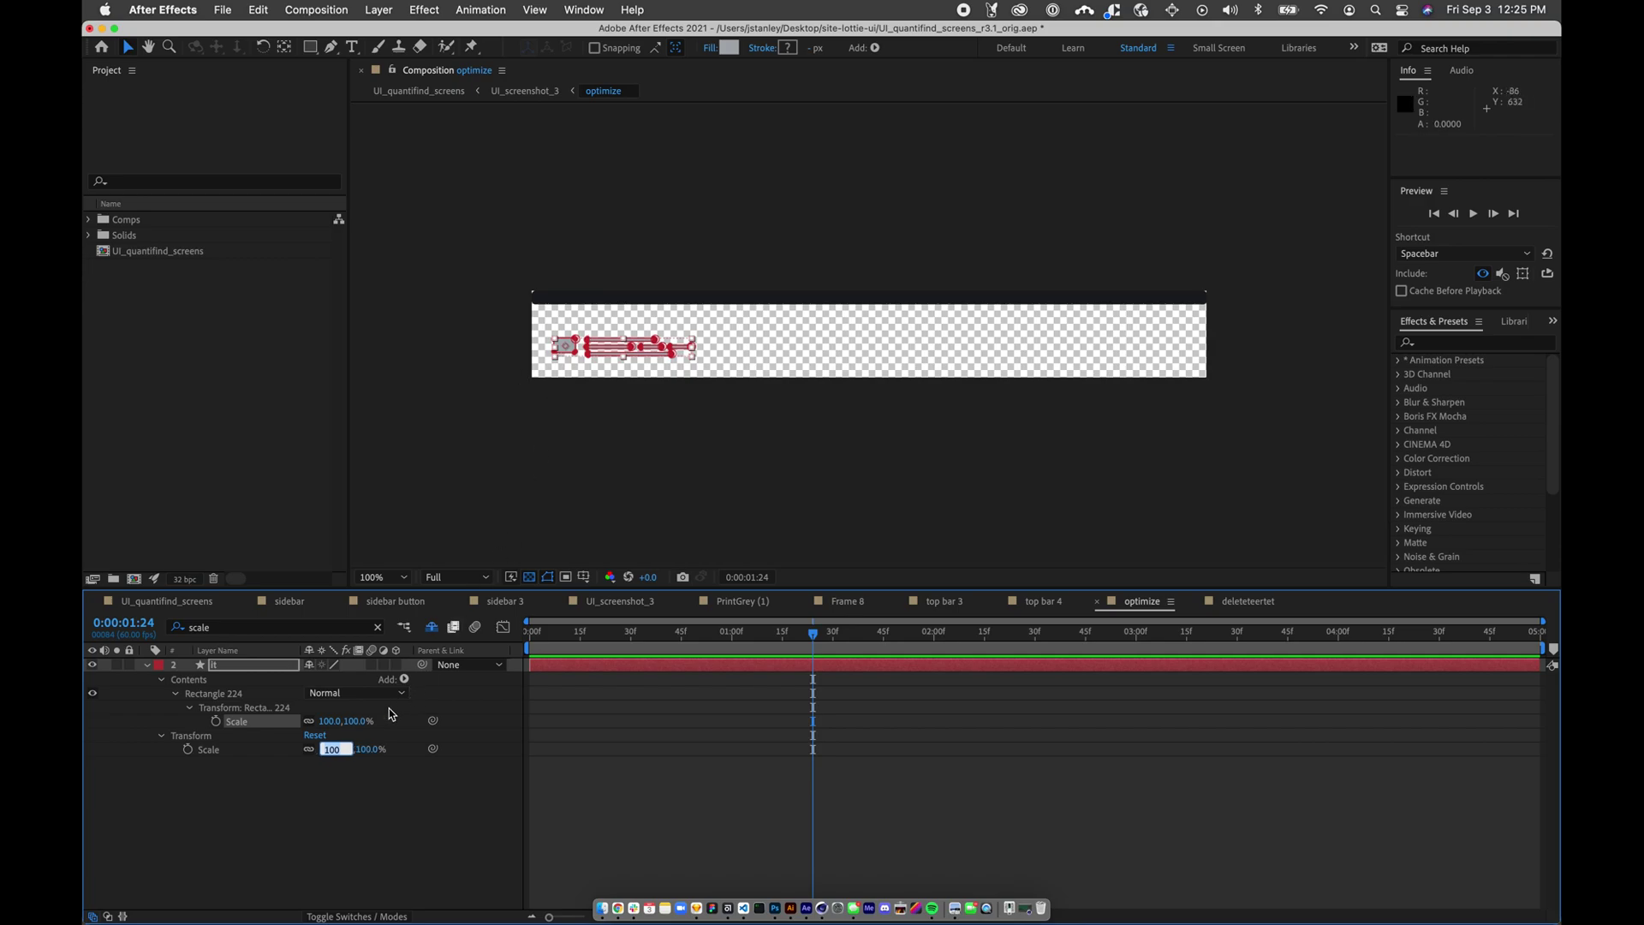
text(300)
key(Tab)
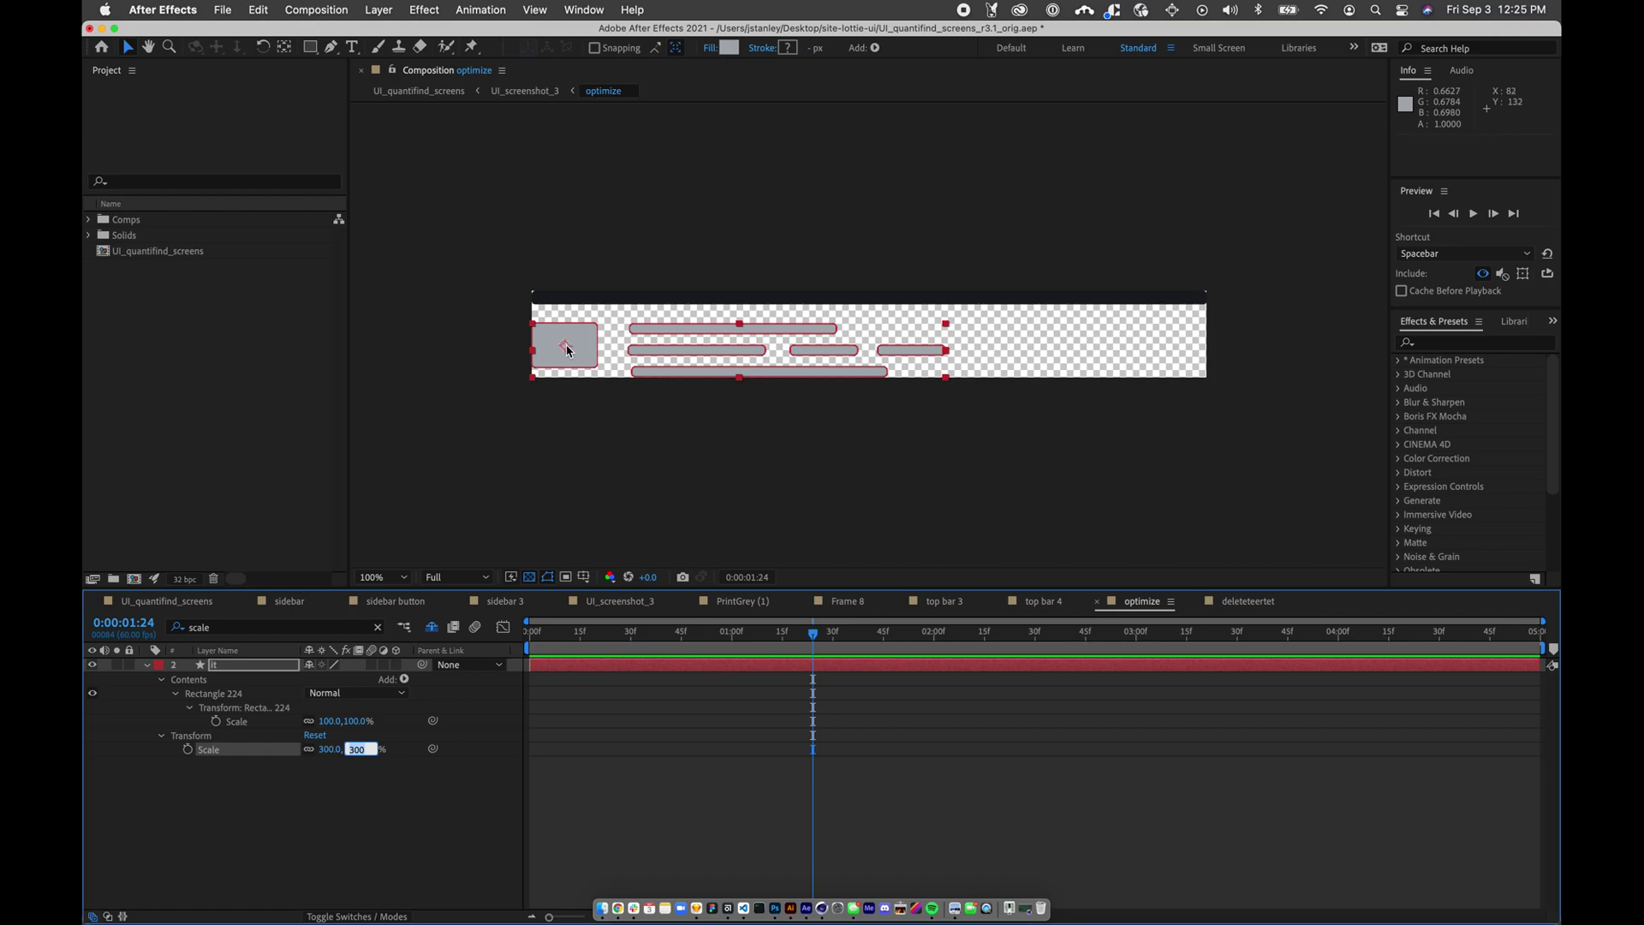
click(171, 865)
- Ungroup the Rectangle 224 group so its six paths and fill sit directly in the it layer's contents
click(194, 678)
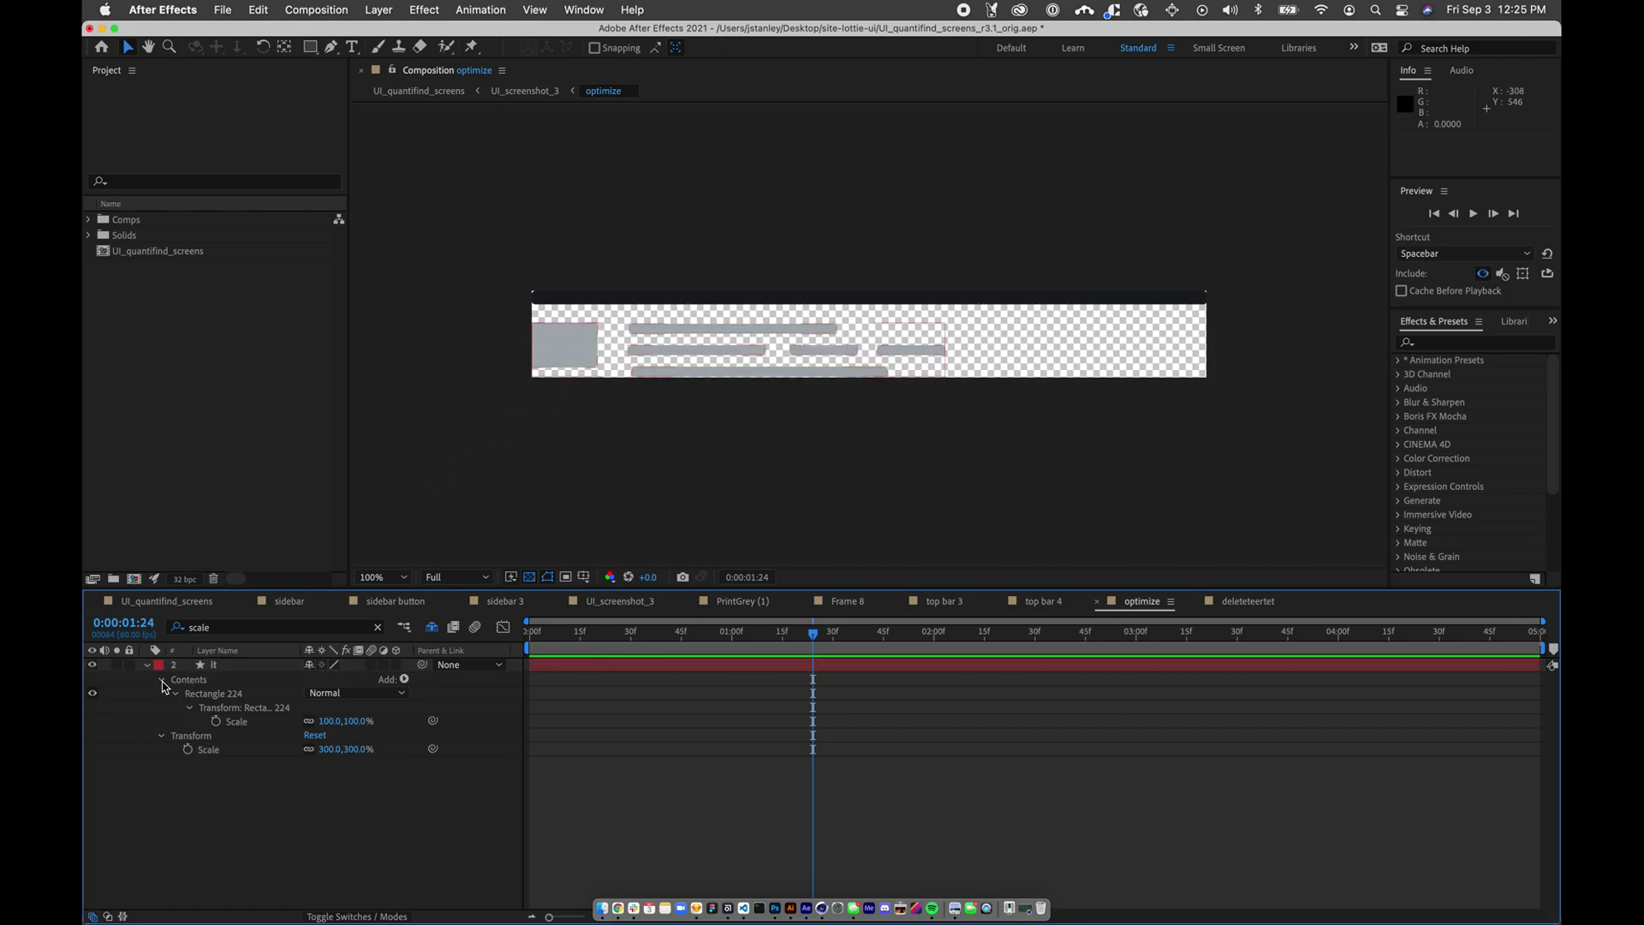
click(162, 681)
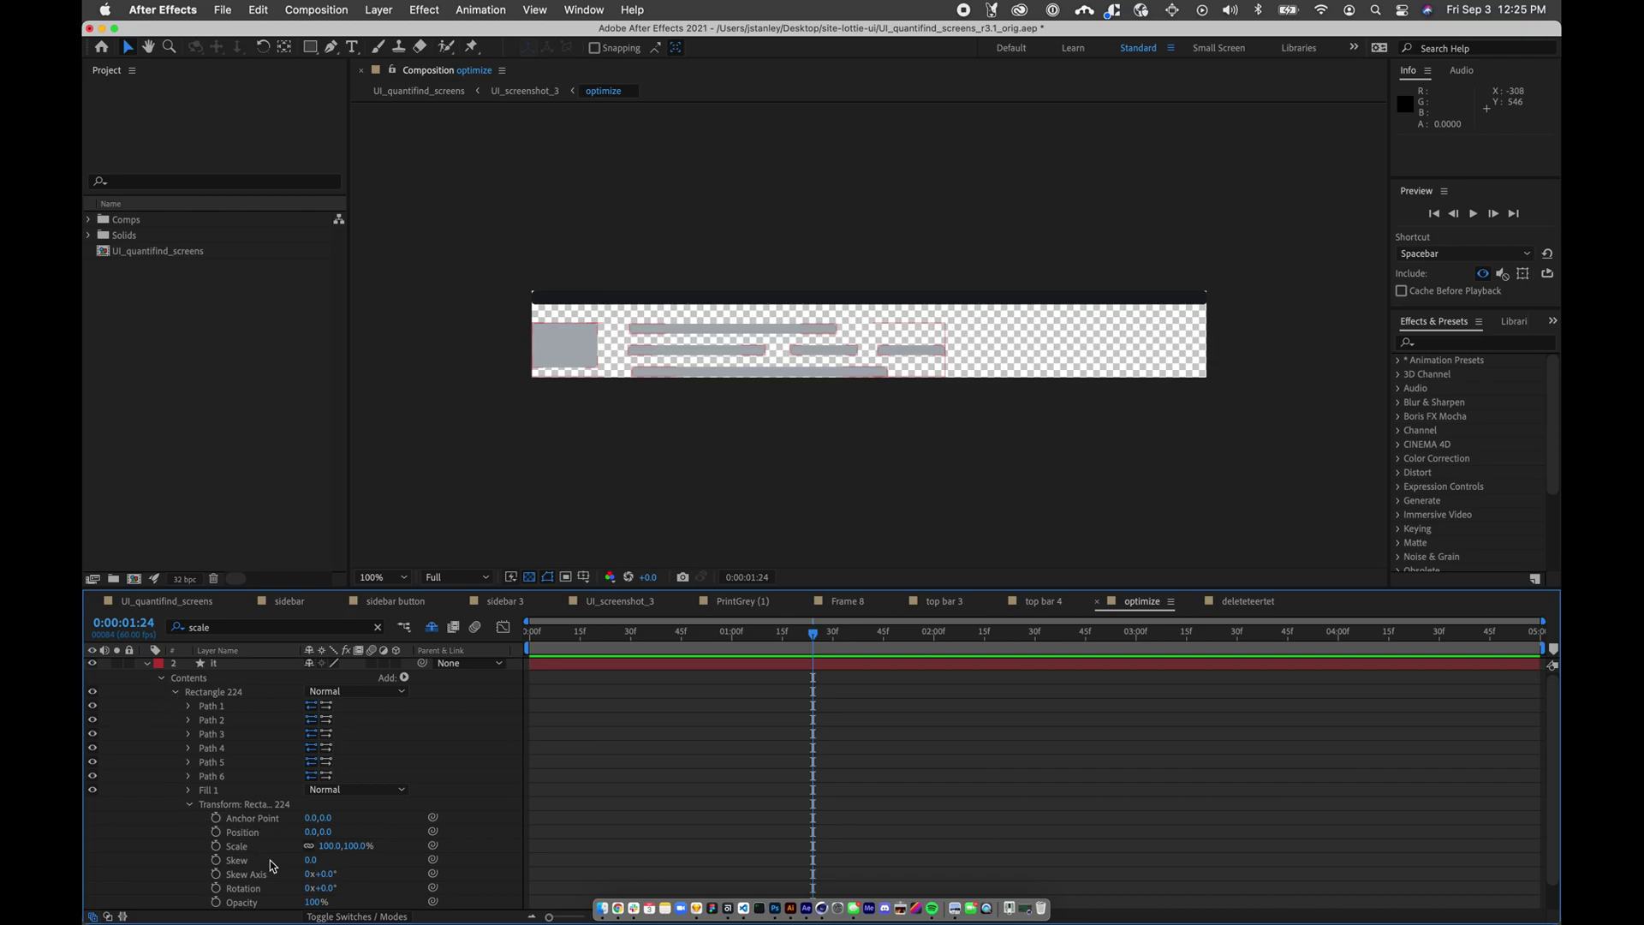
click(190, 805)
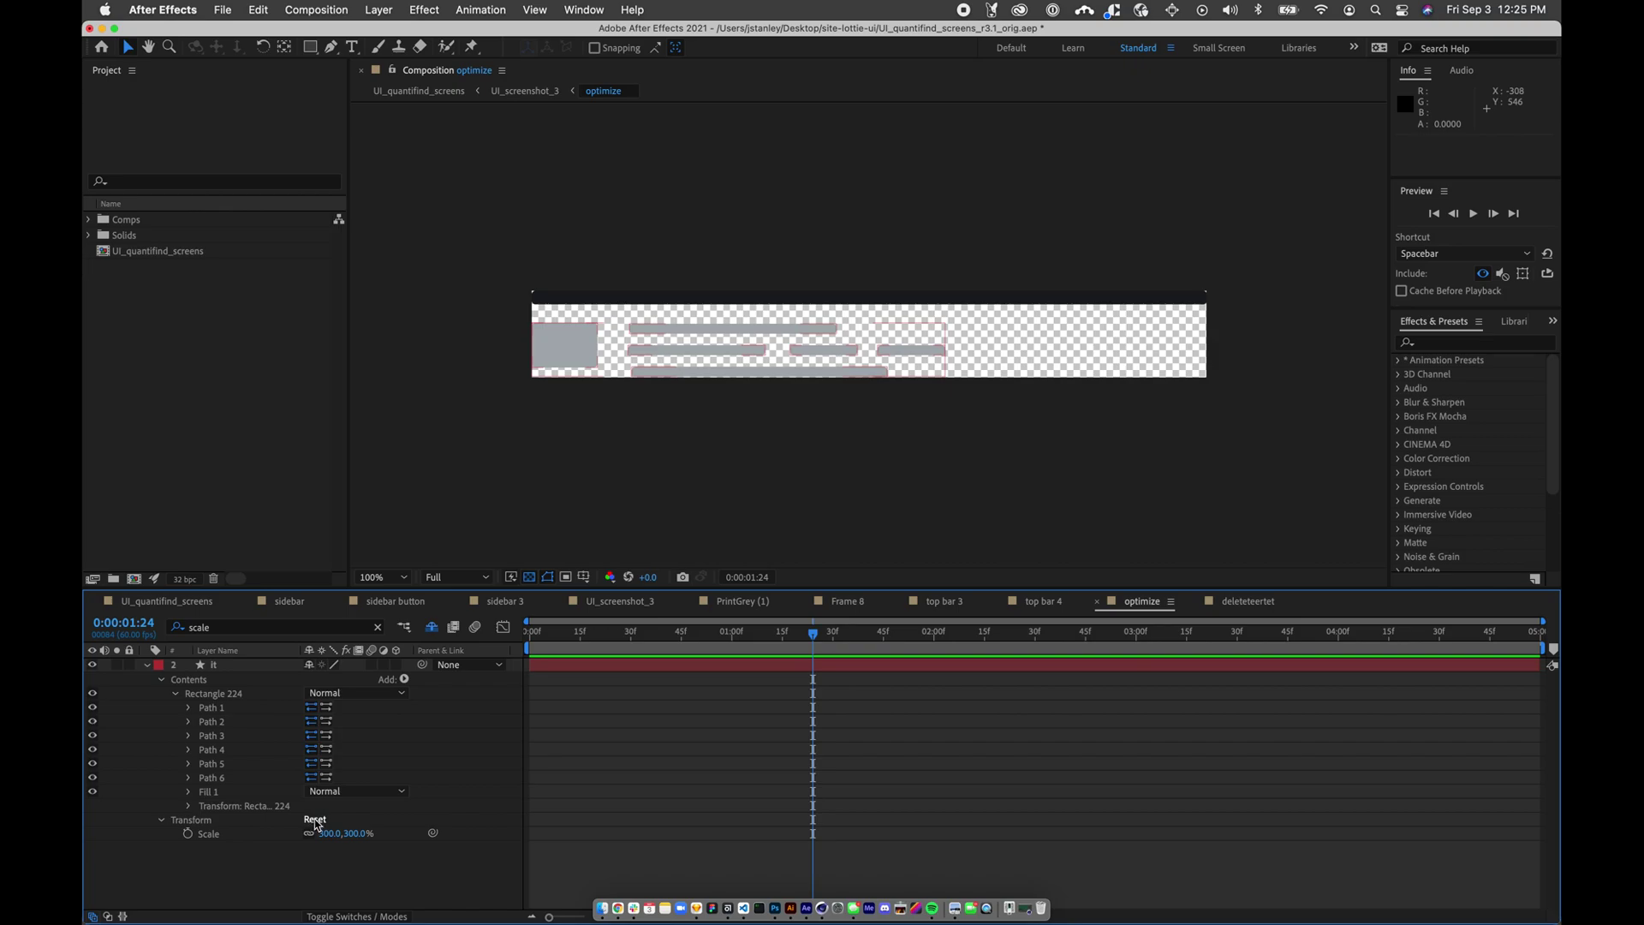
click(189, 807)
scroll(258, 846, down, 1)
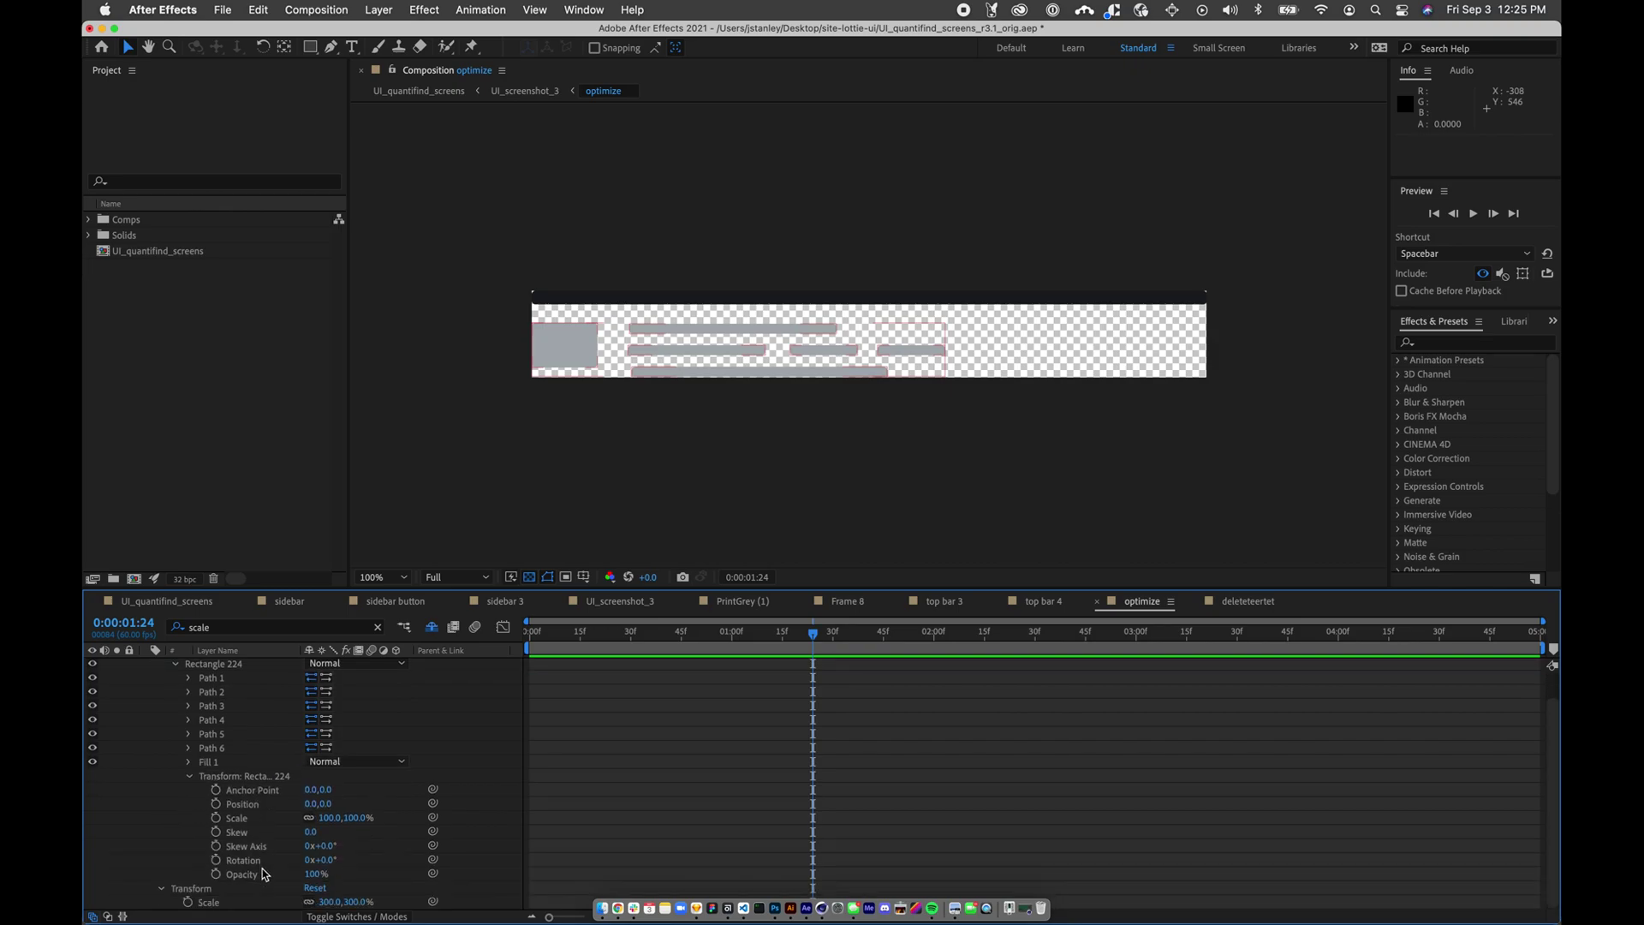
click(190, 778)
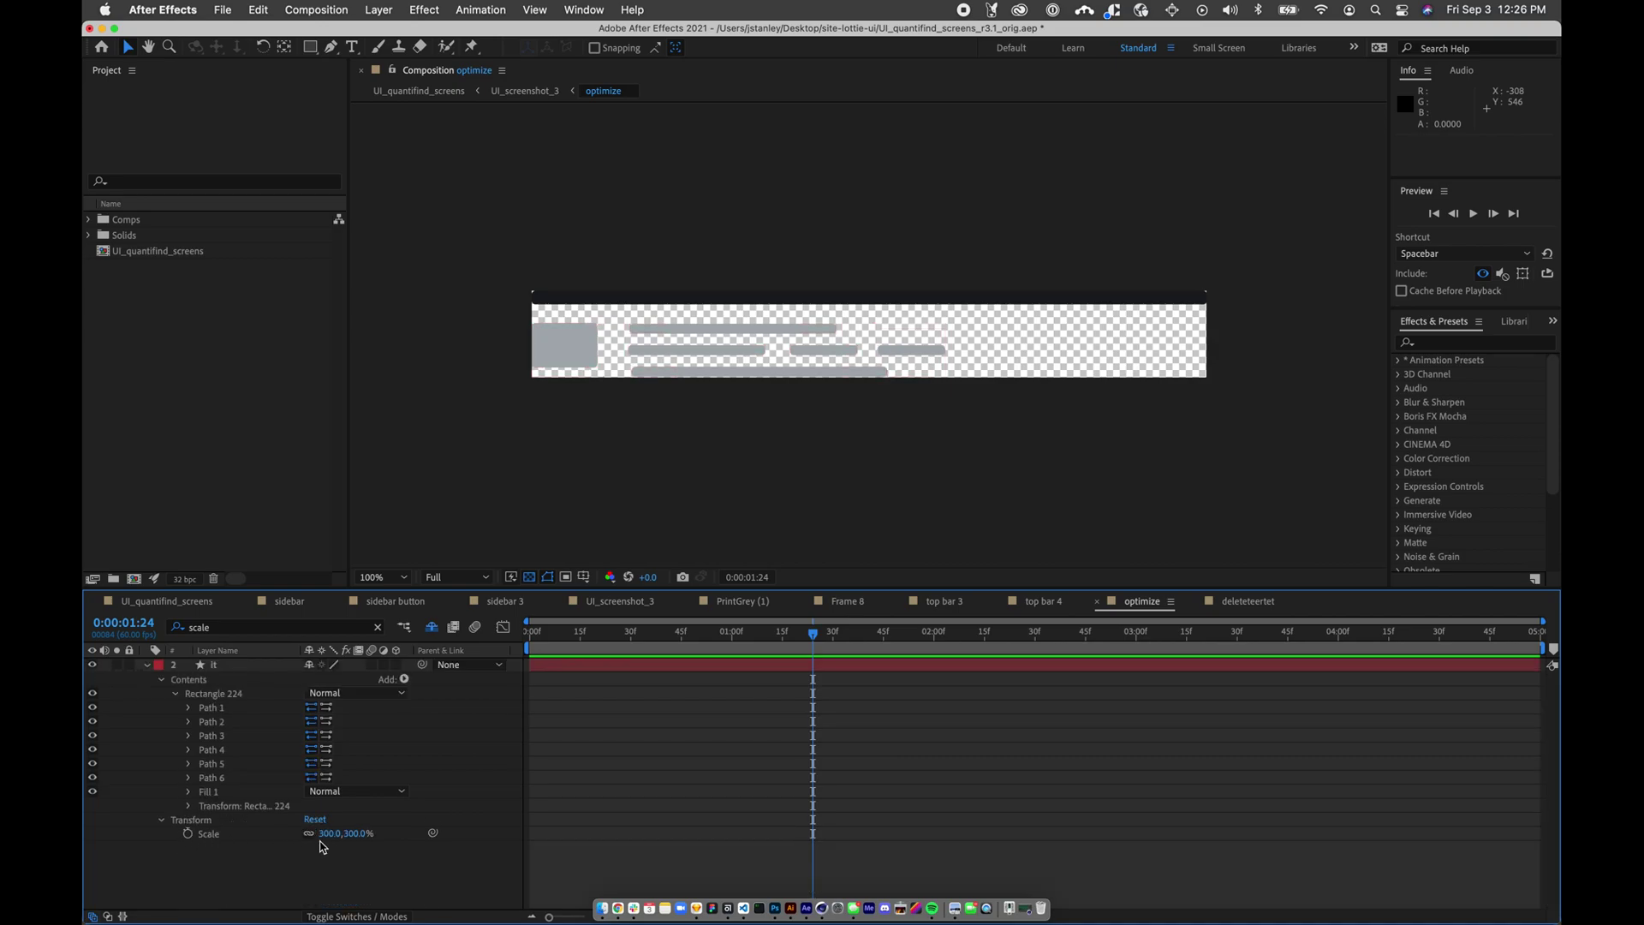
click(214, 695)
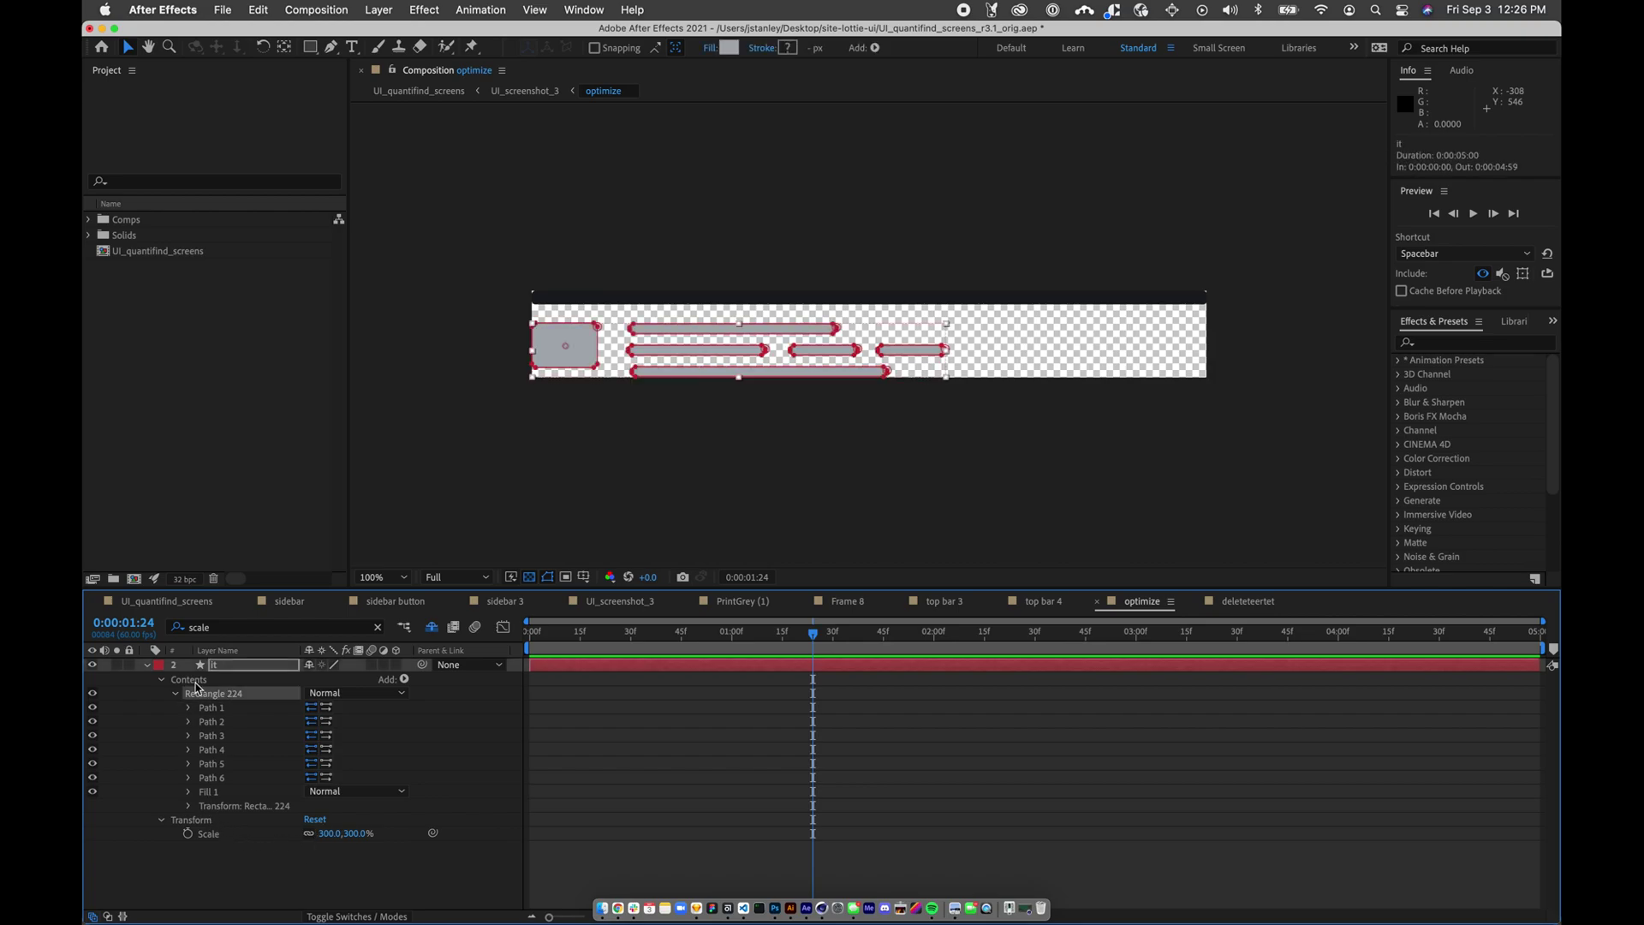
key(super+shift+g)
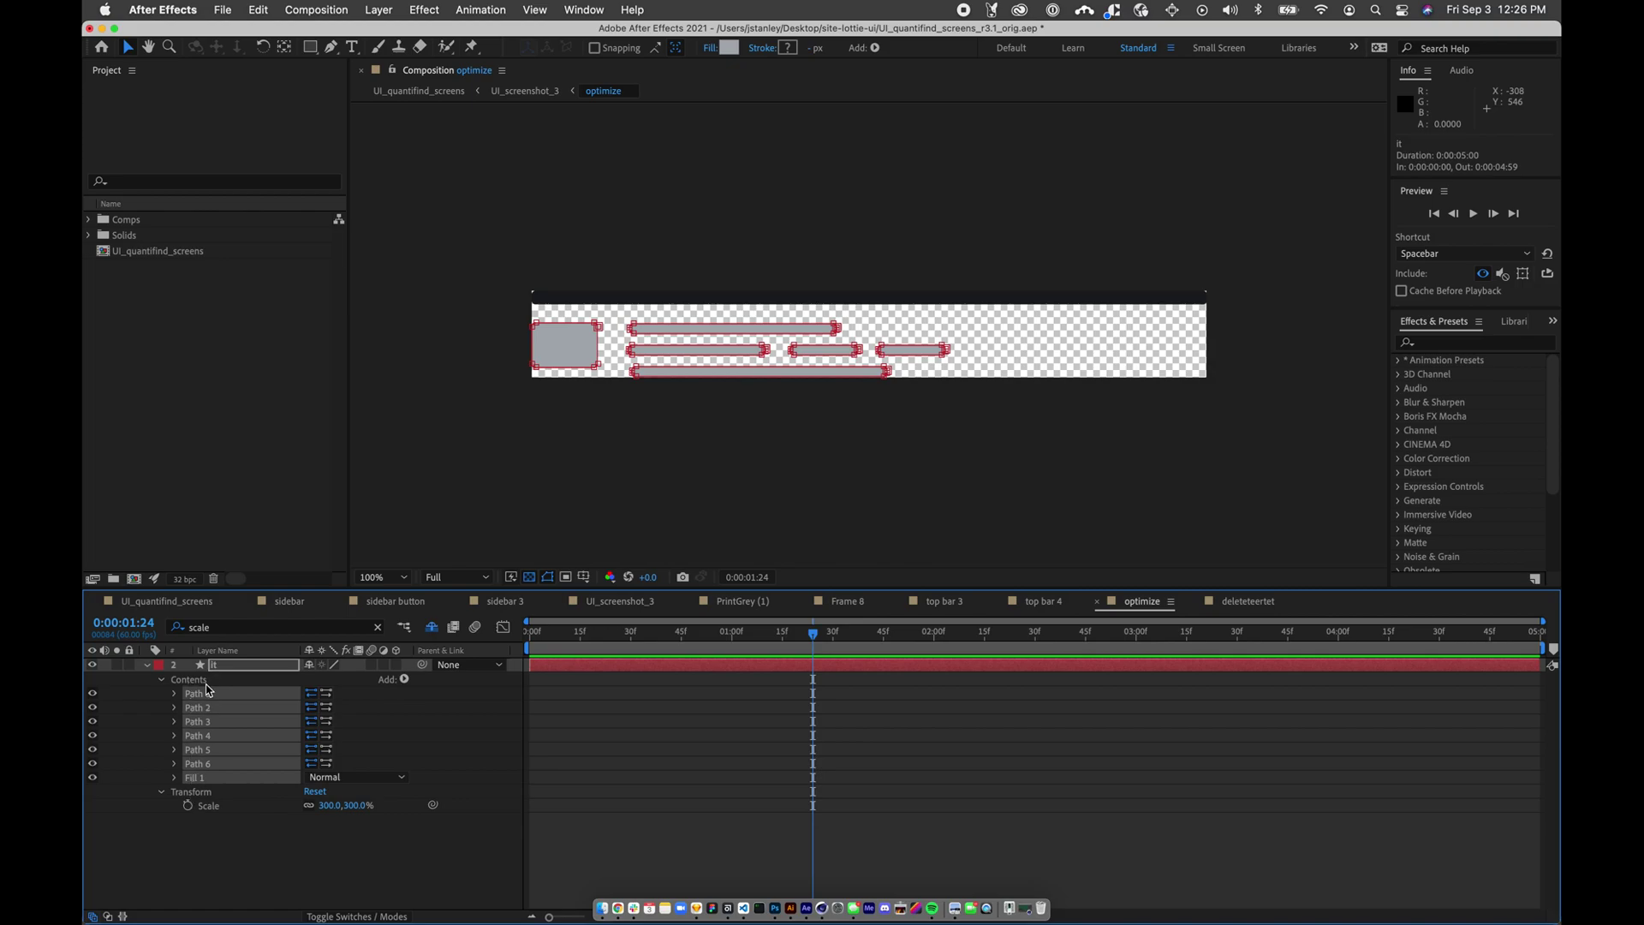
click(205, 849)
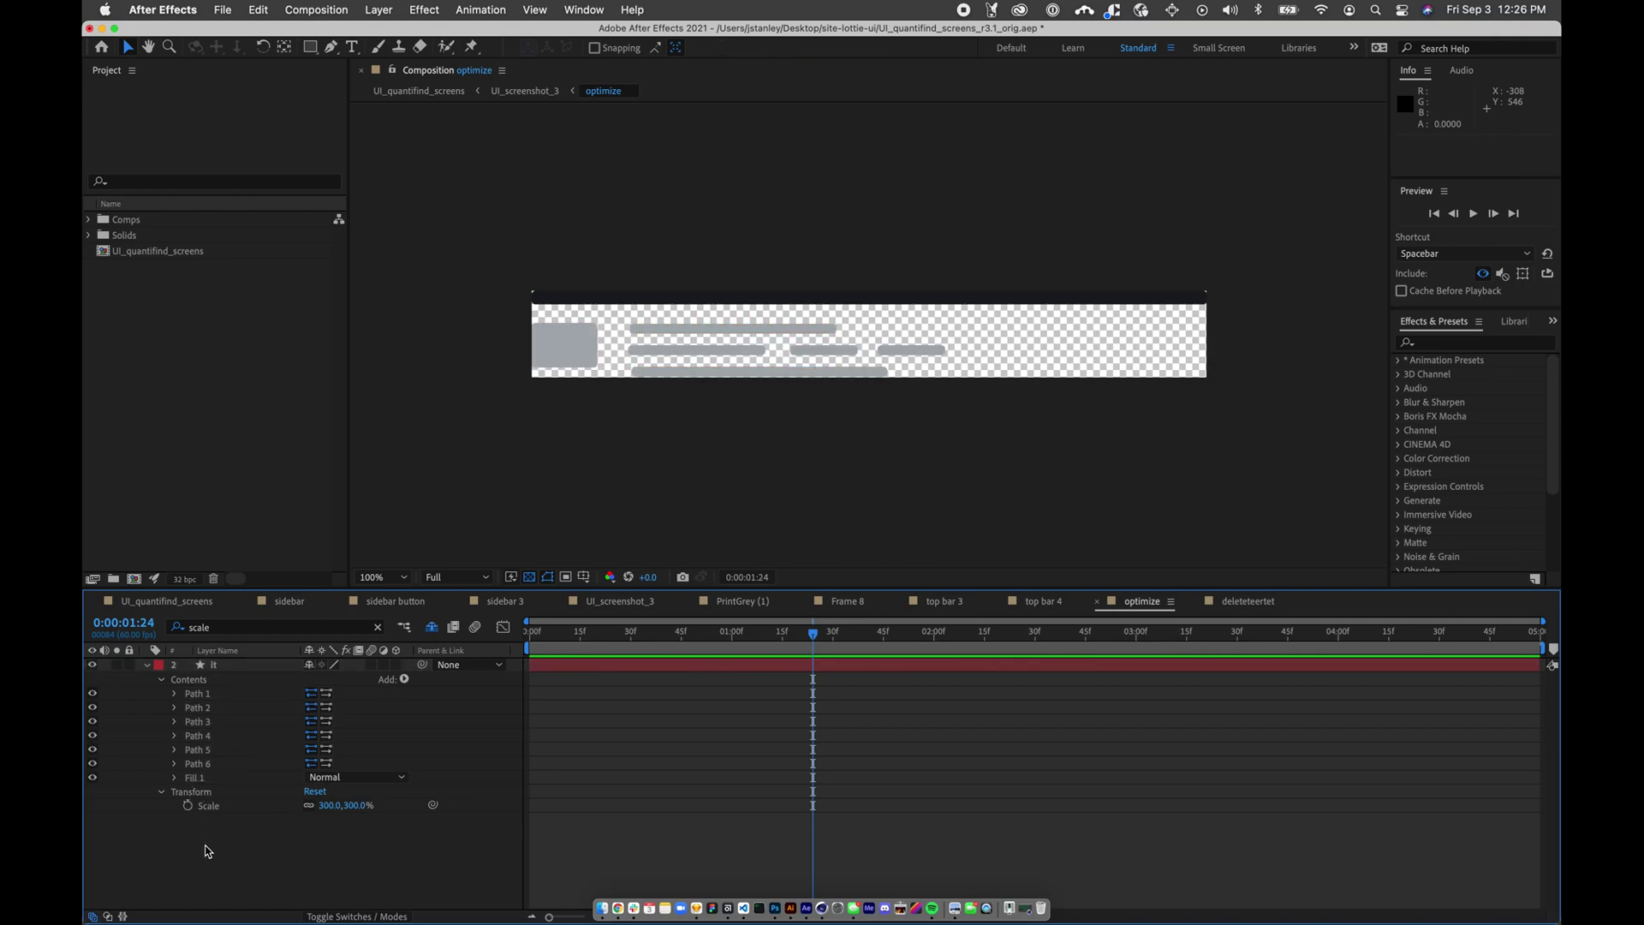
- Go to 0:00:00:14 in the UI_quantifind_screens composition and open the card 5 composition from its middle column
click(137, 602)
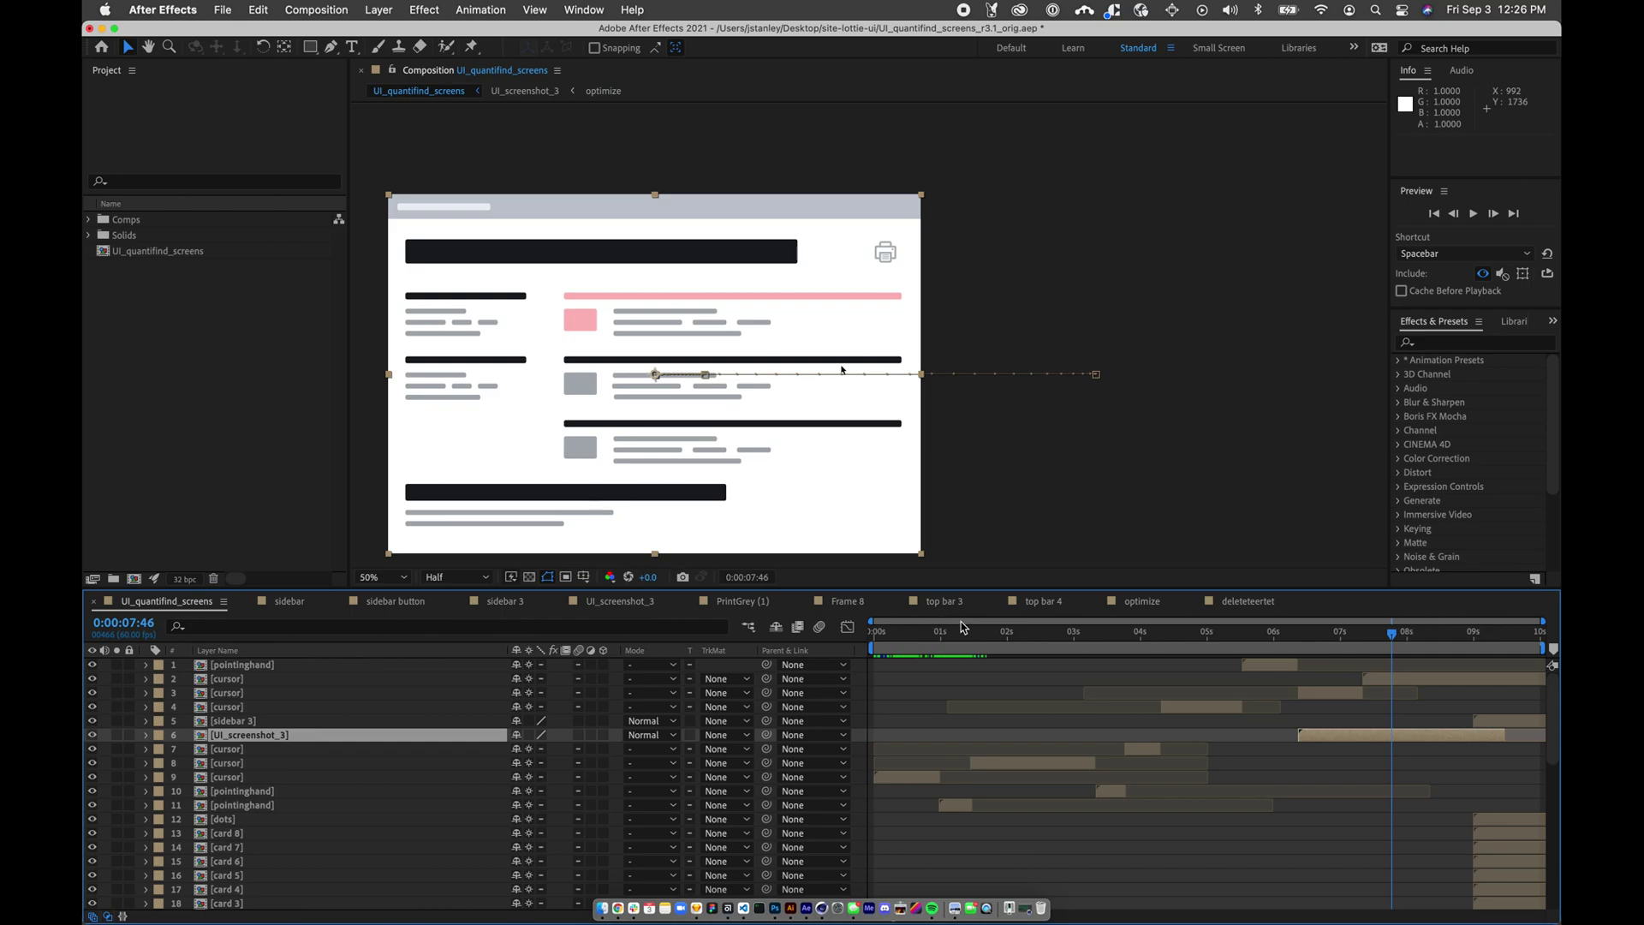
click(980, 631)
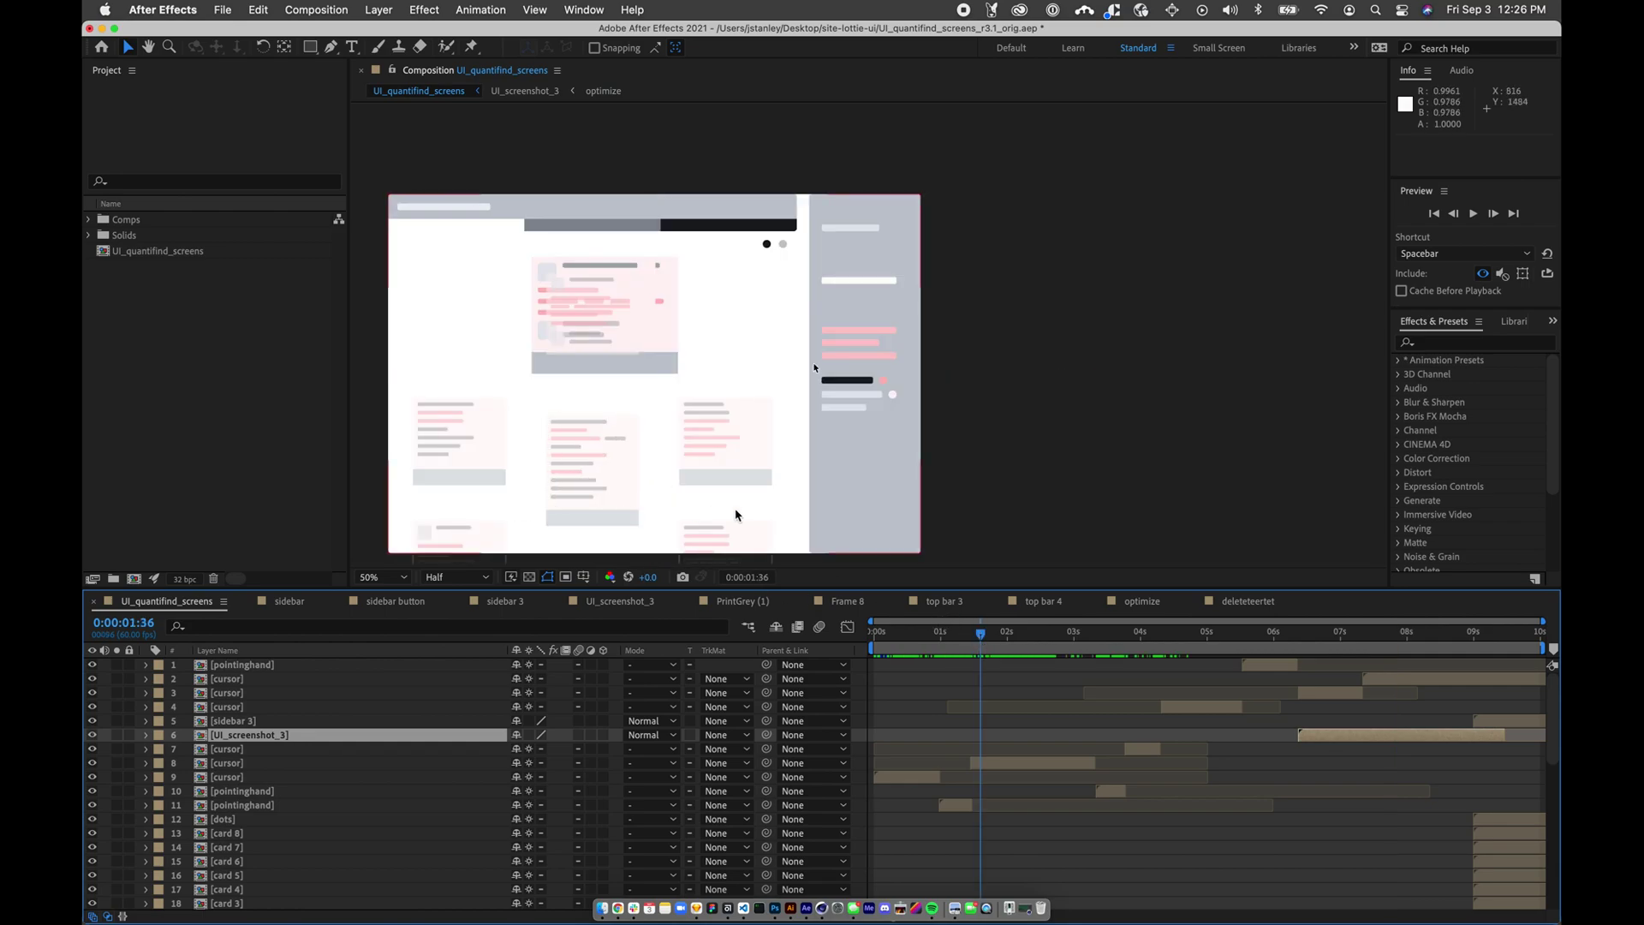
click(933, 633)
click(891, 649)
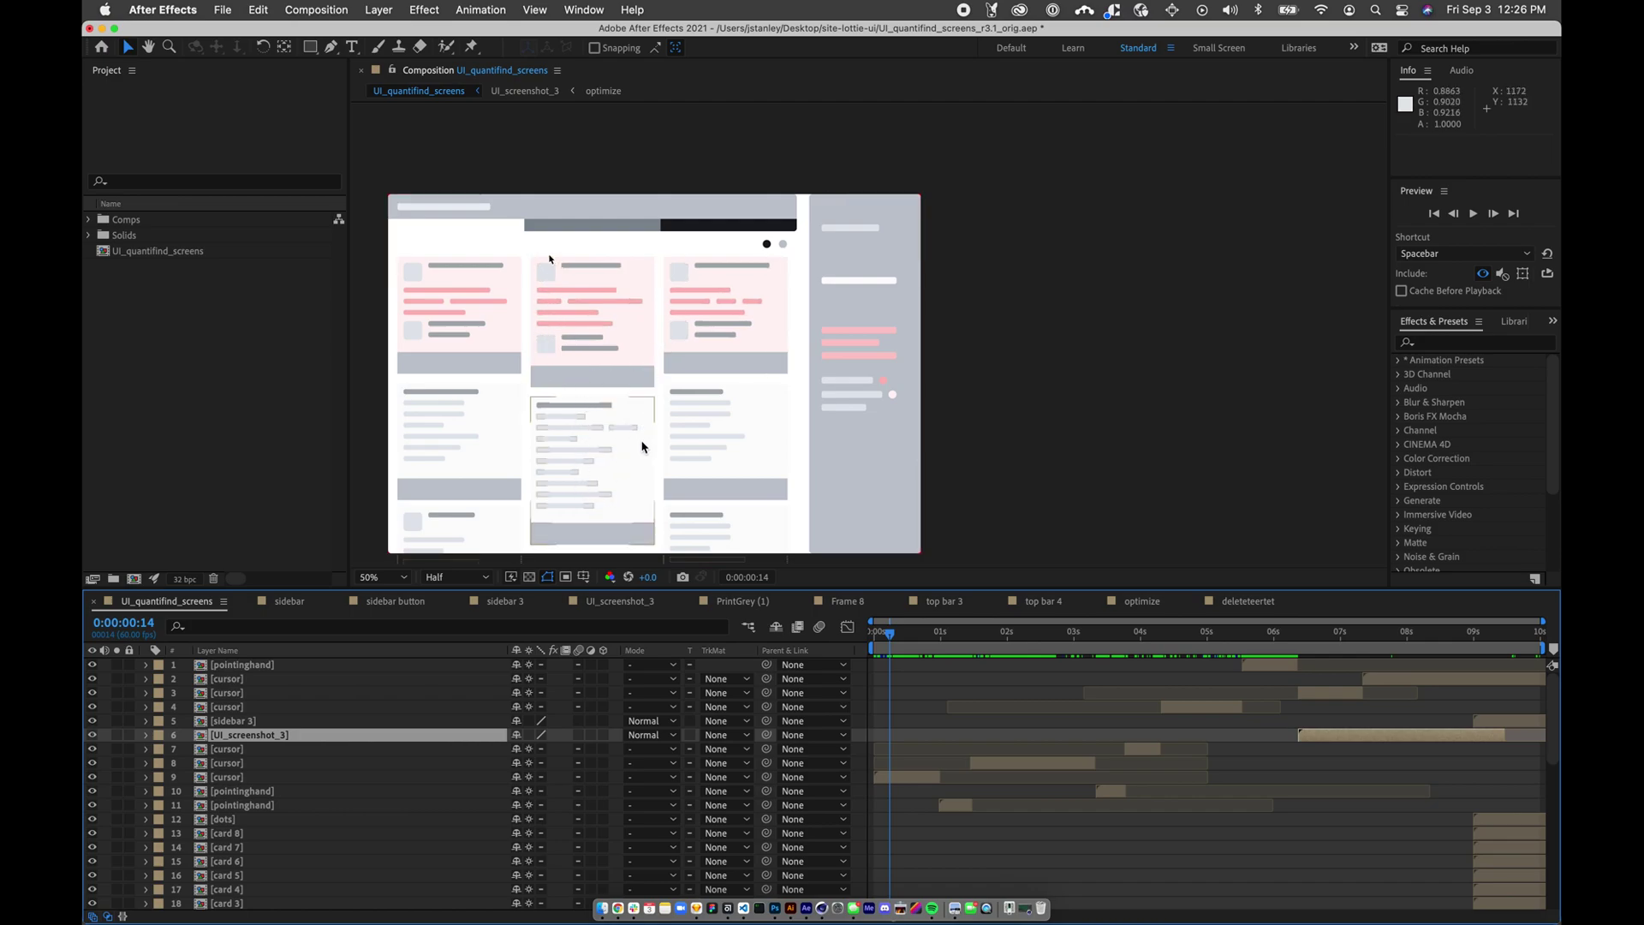
double_click(629, 521)
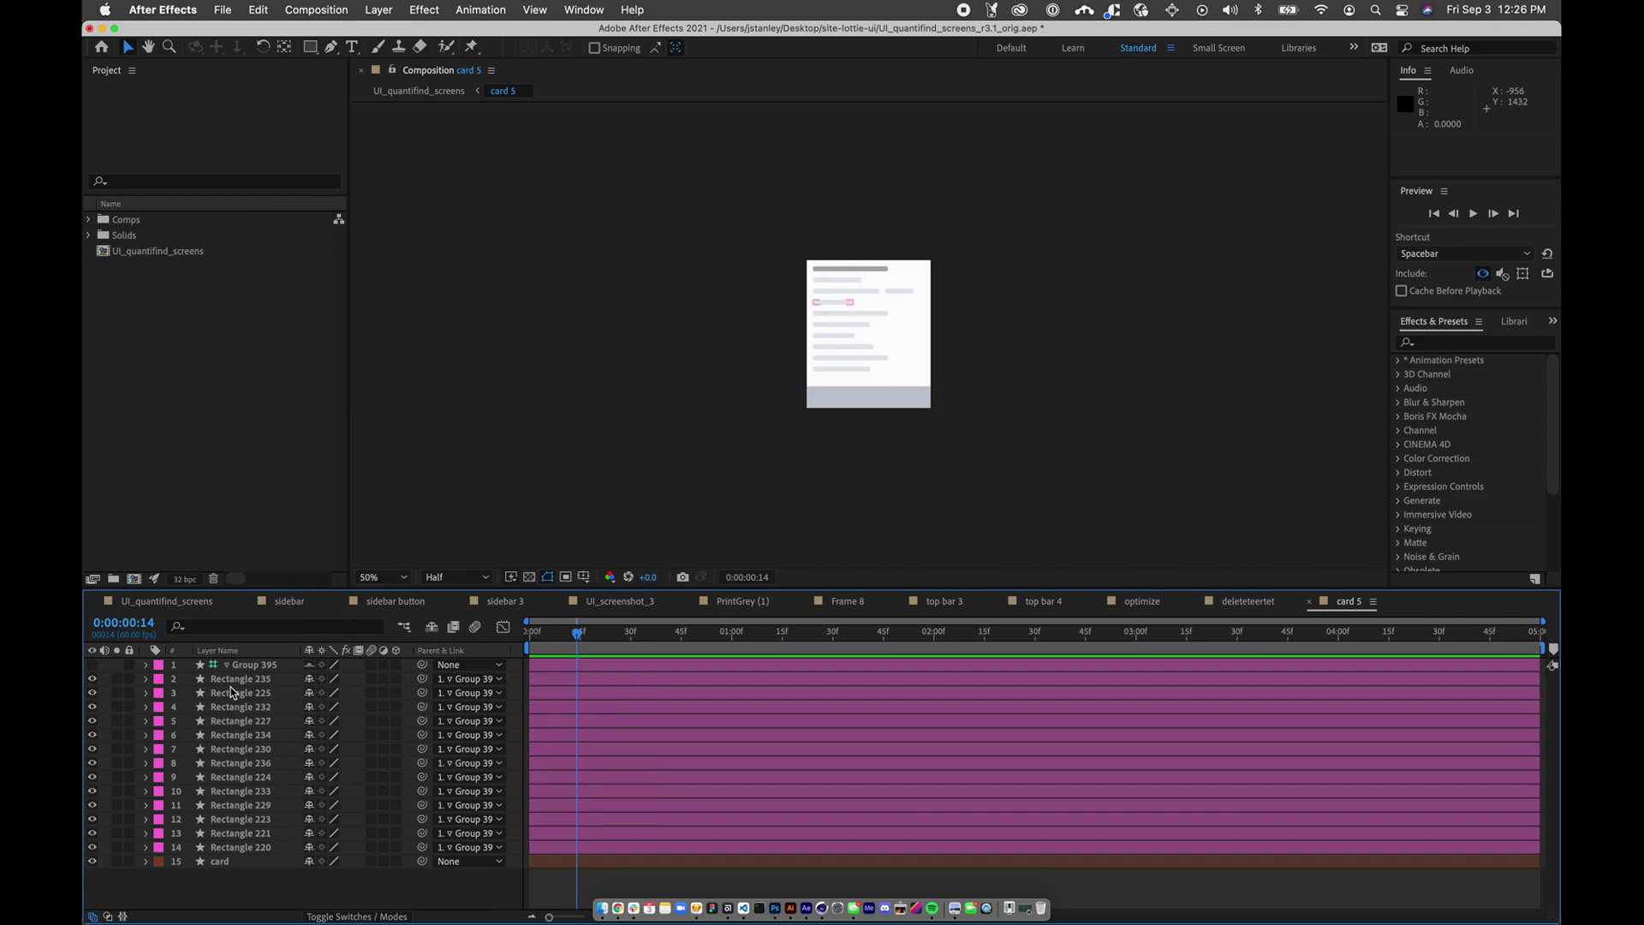
- Delete the card layer and the Group 395 parent null from the card 5 composition
click(227, 861)
key(Delete)
click(270, 666)
key(Delete)
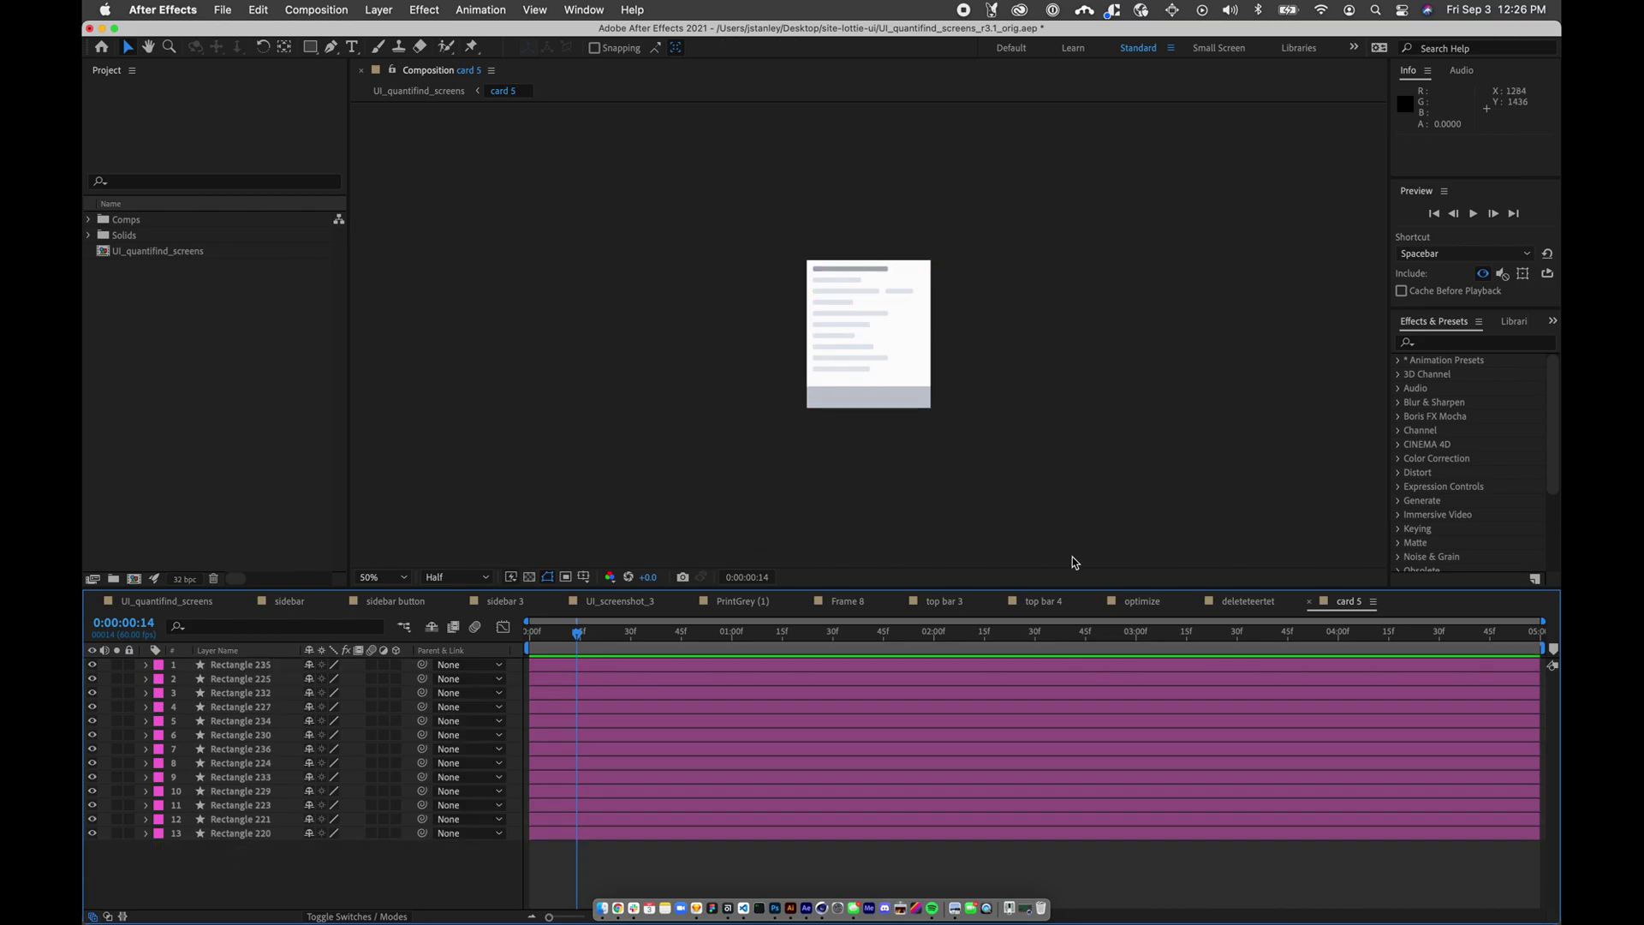
- In the UI_screenshot_3 composition at 0:00:01:28, delete the deleteteertet layer that forms the third row of the right column
click(1156, 610)
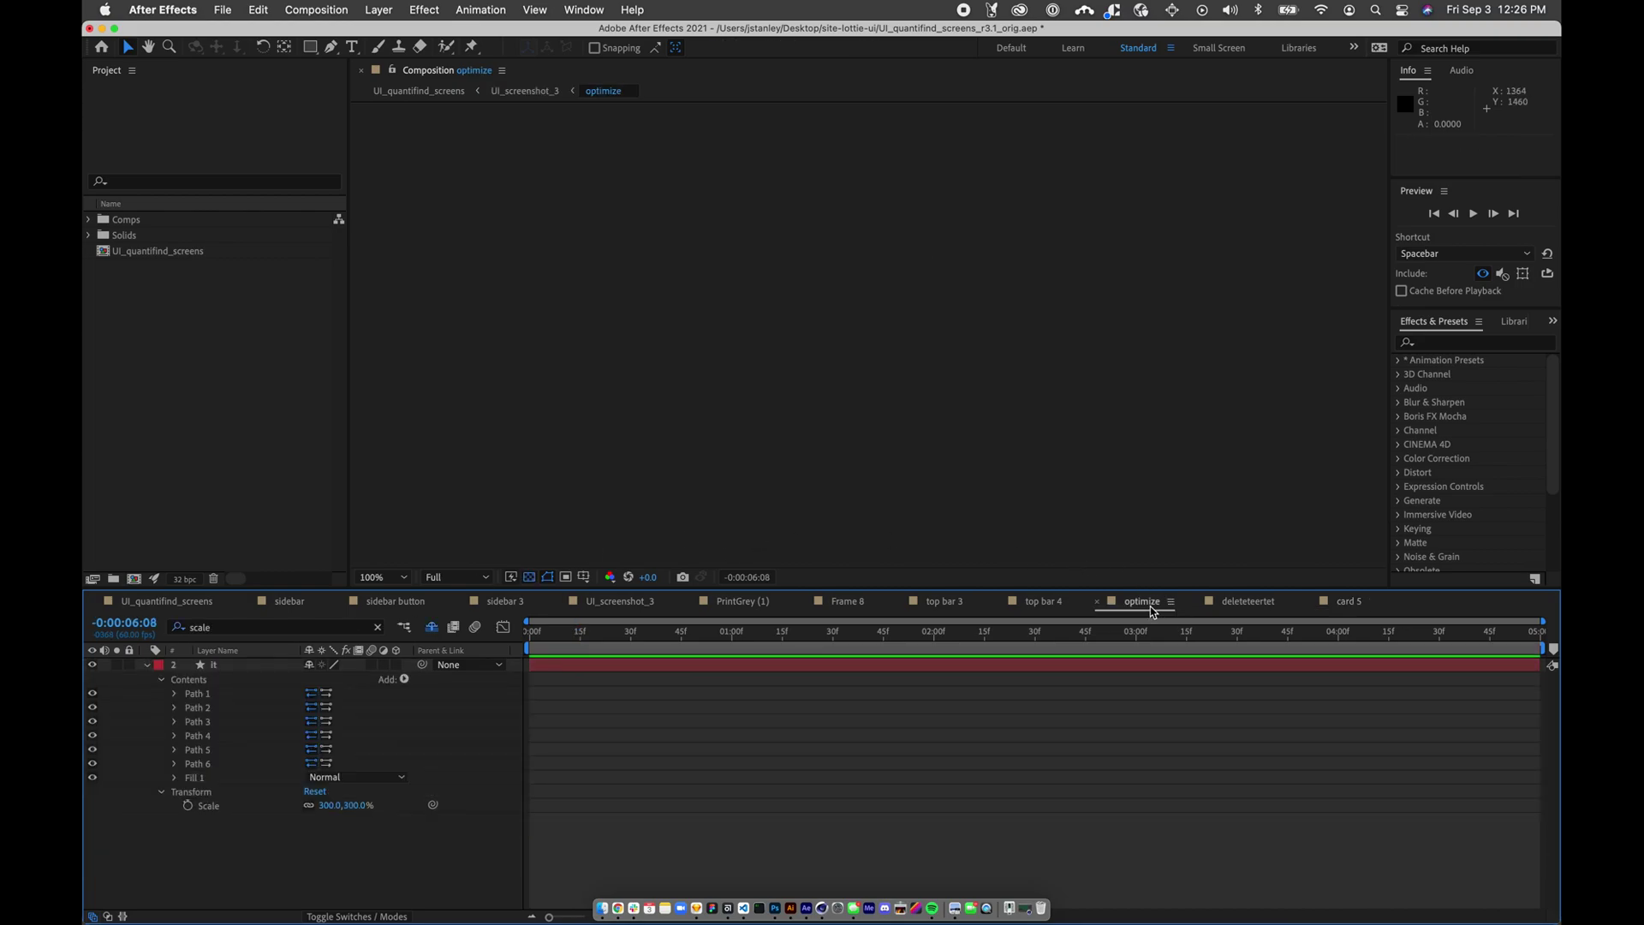
click(1239, 607)
click(569, 606)
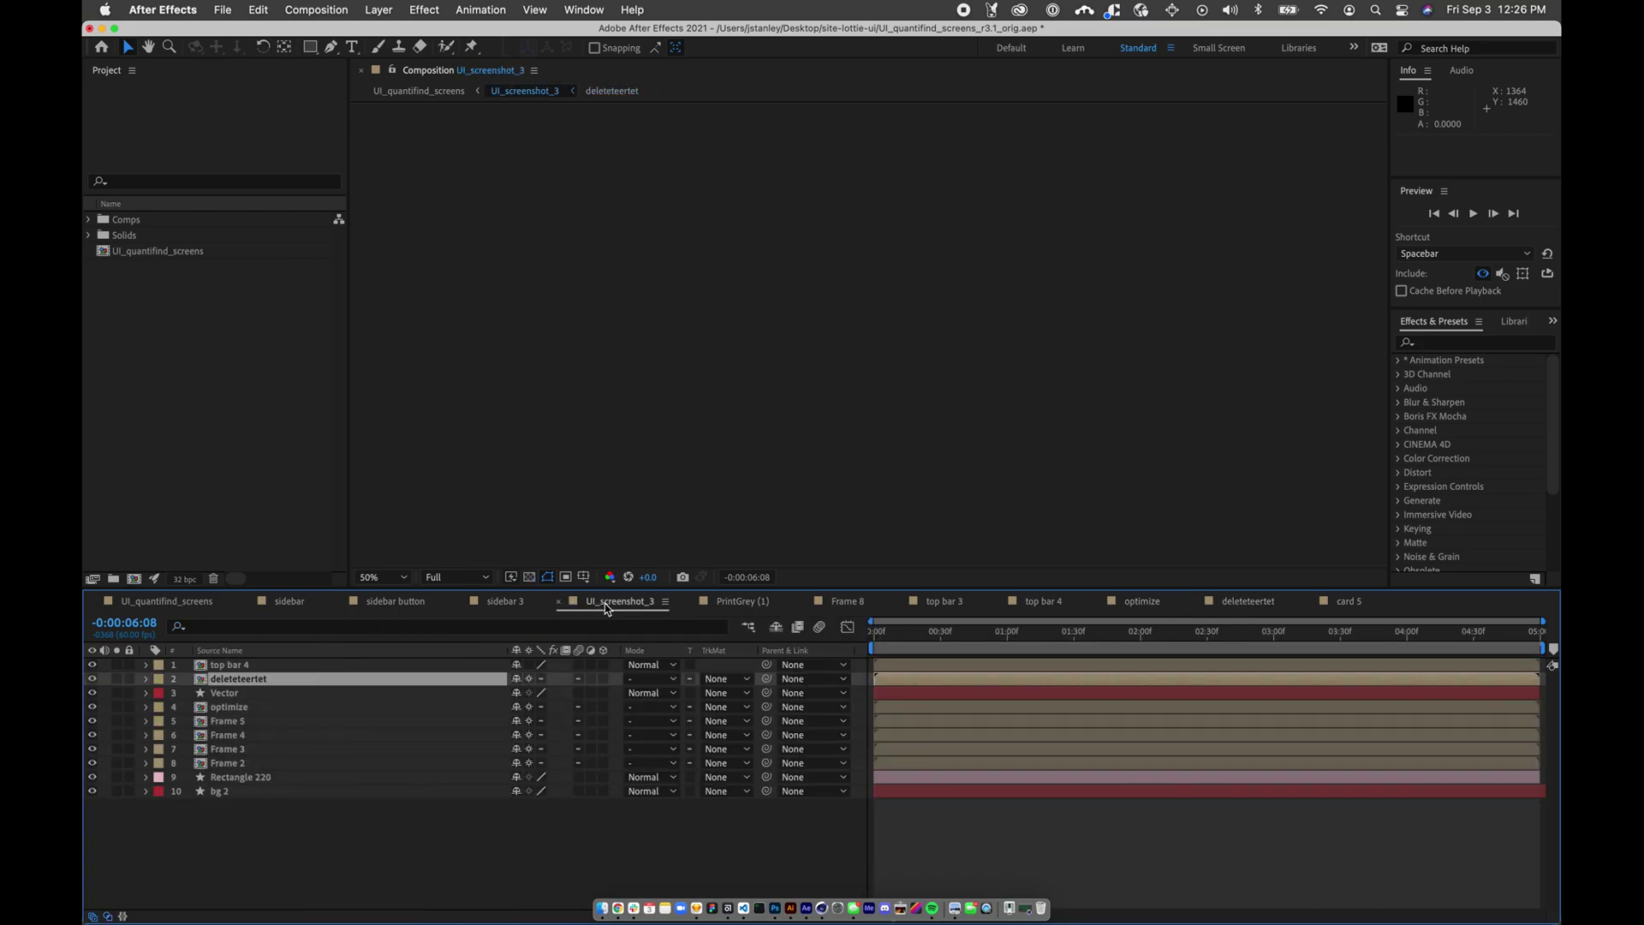
drag(1000, 631, 1071, 638)
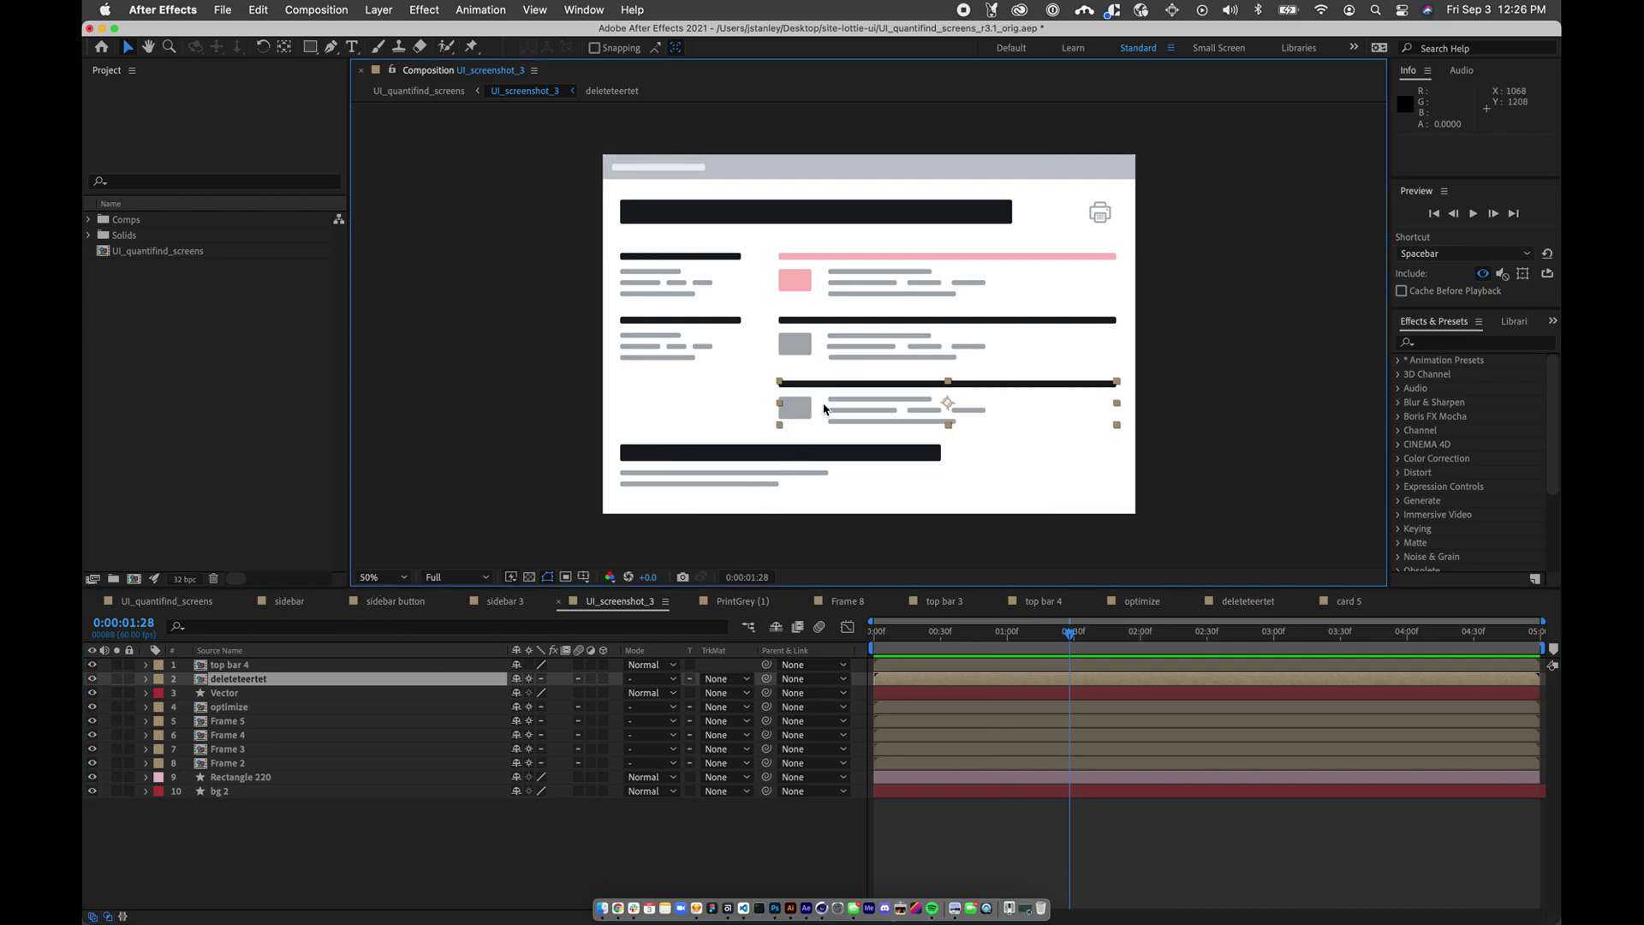
click(837, 353)
click(839, 416)
key(Delete)
- Duplicate the optimize layer and move the copy straight down to position 1669.5, 1171.0 to fill the empty third row
click(855, 359)
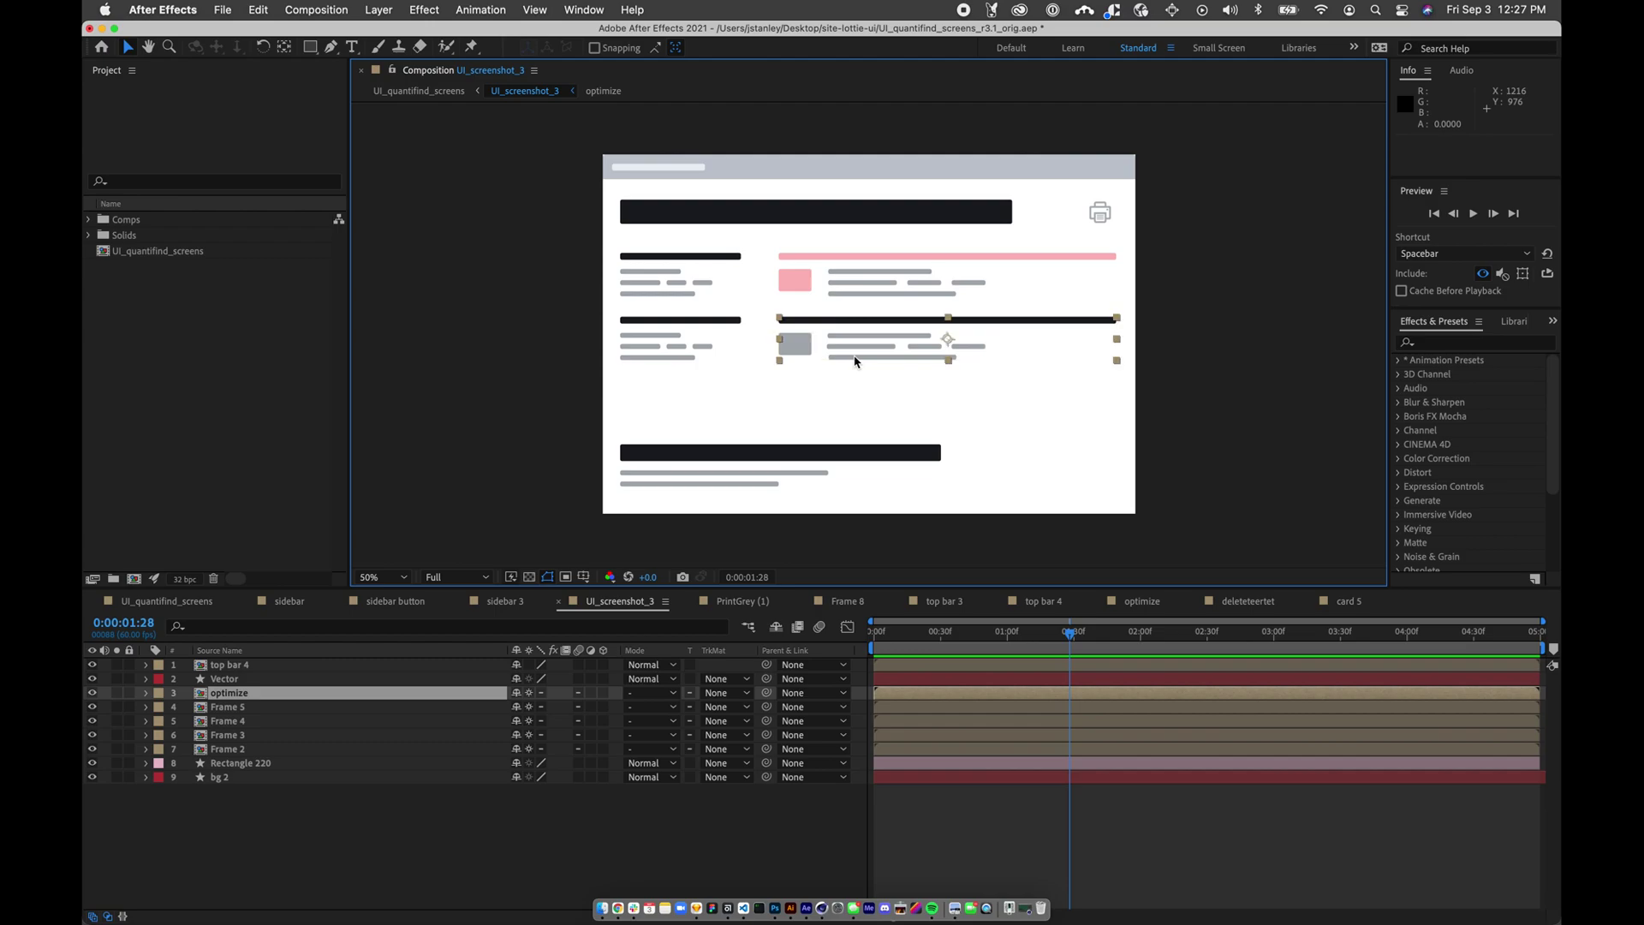
key(super+d)
key(shift+Down)
key(shift+Down)
key(shift+Down)
key(shift+Down)
key(shift+Down)
key(shift+Down)
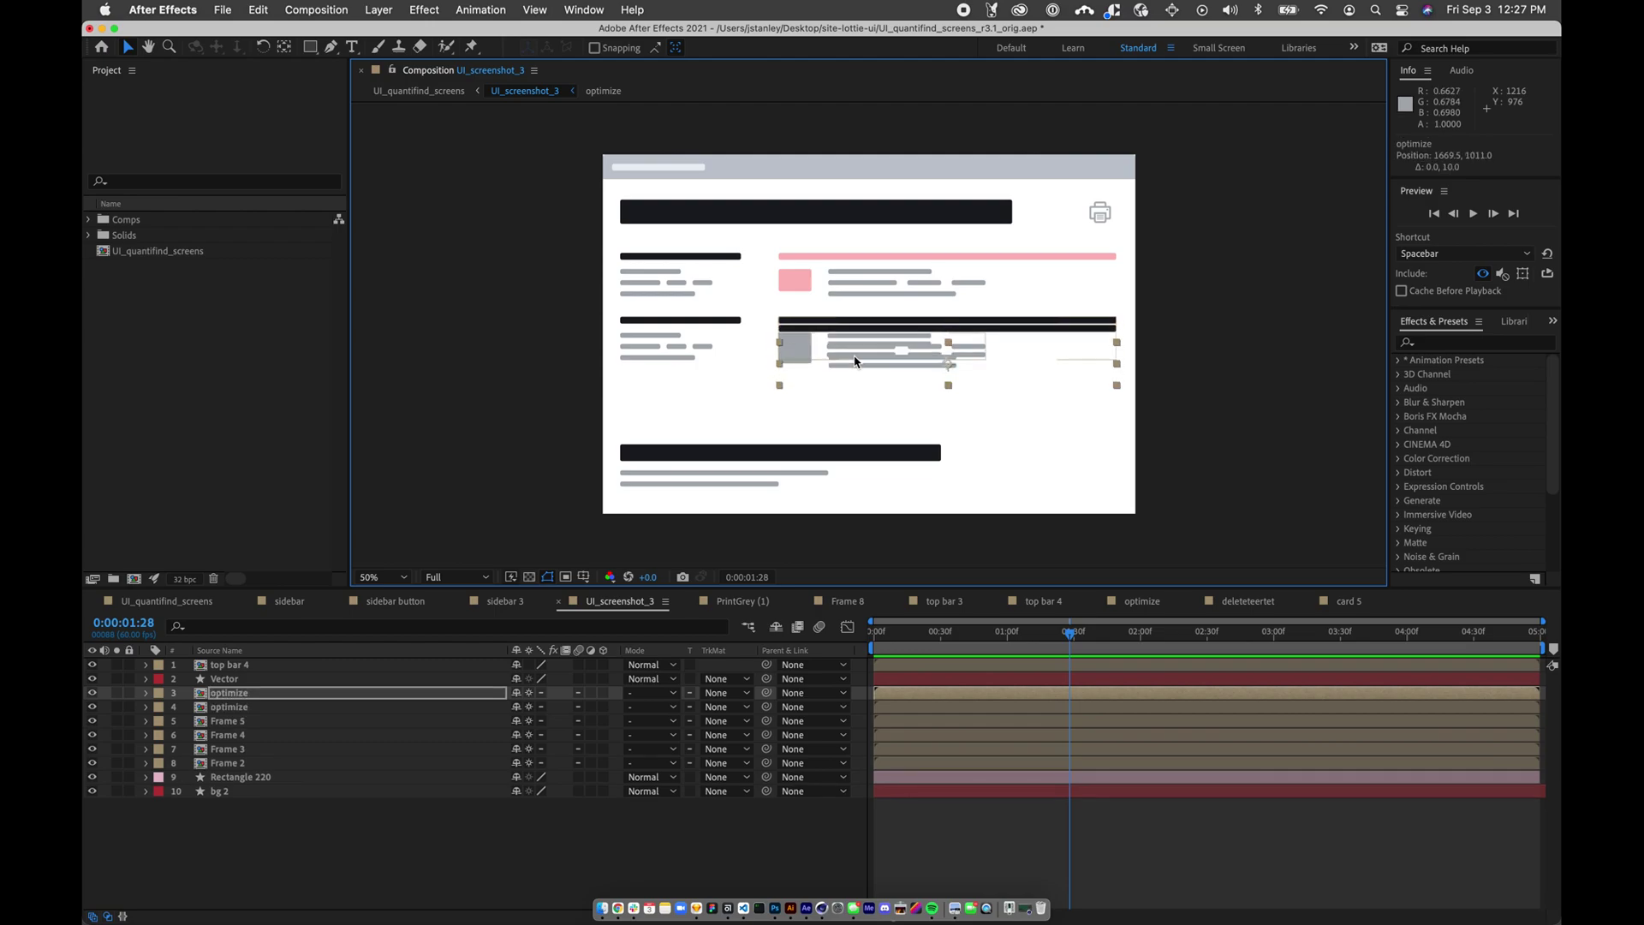
key(shift+Down)
key(shift+Down)
key(shift+Down)
key(shift+Down)
key(shift+Down)
key(shift+Down)
key(shift+Down)
key(shift+Down)
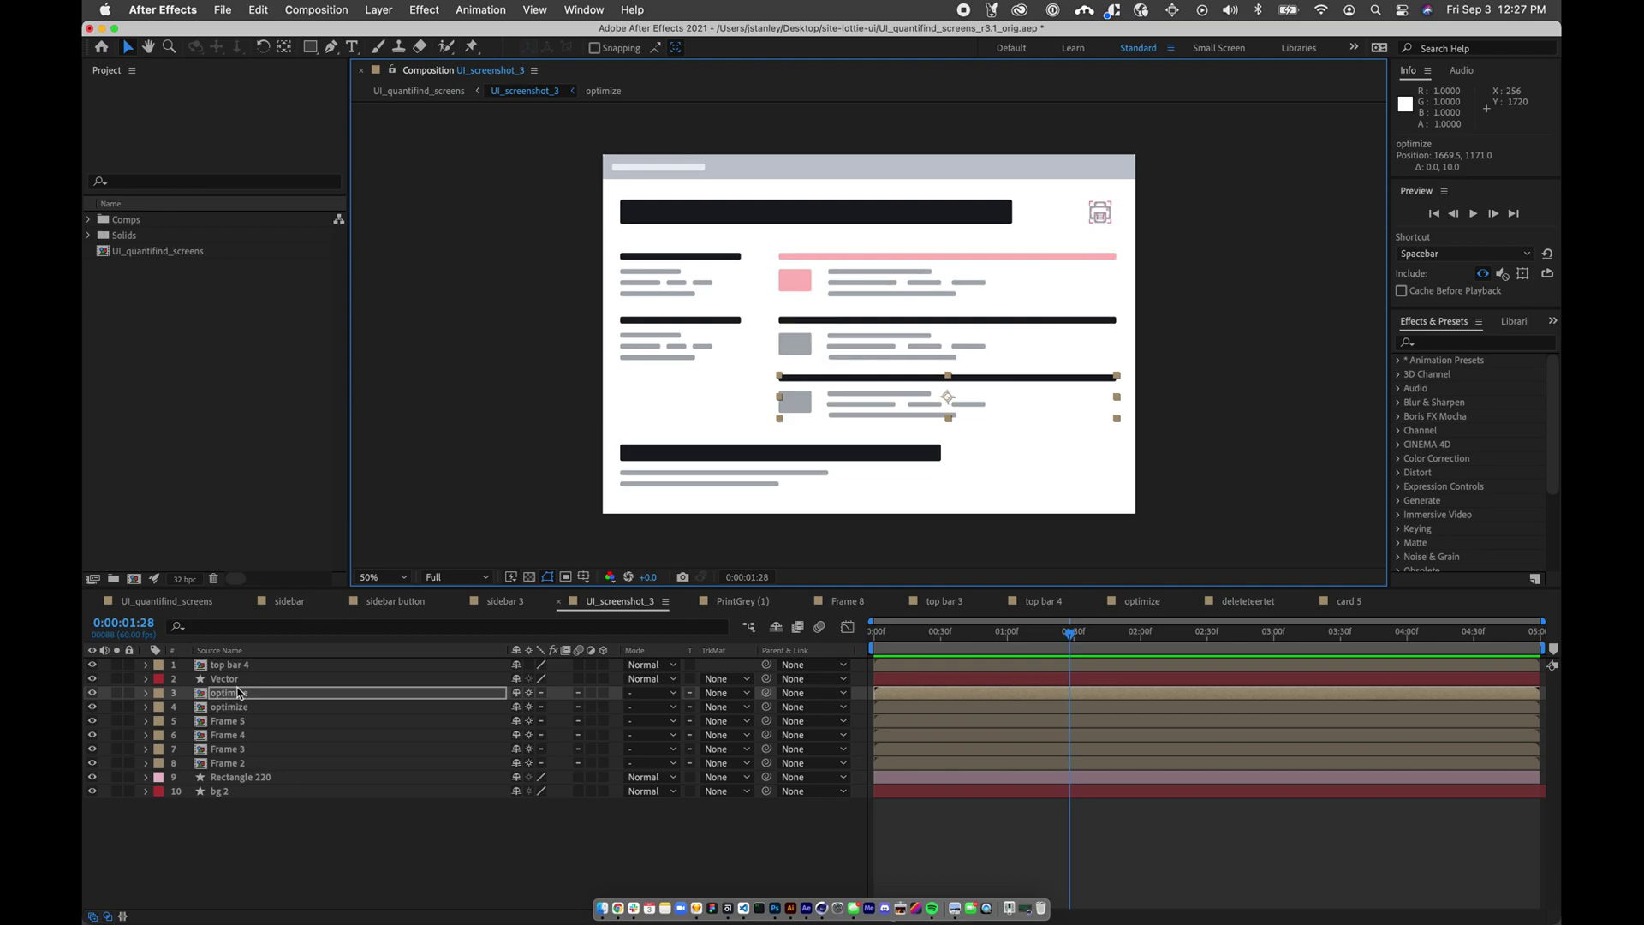
- Delete the Frame 3 layer that forms the second block of the left column in the UI_screenshot_3 composition
click(675, 288)
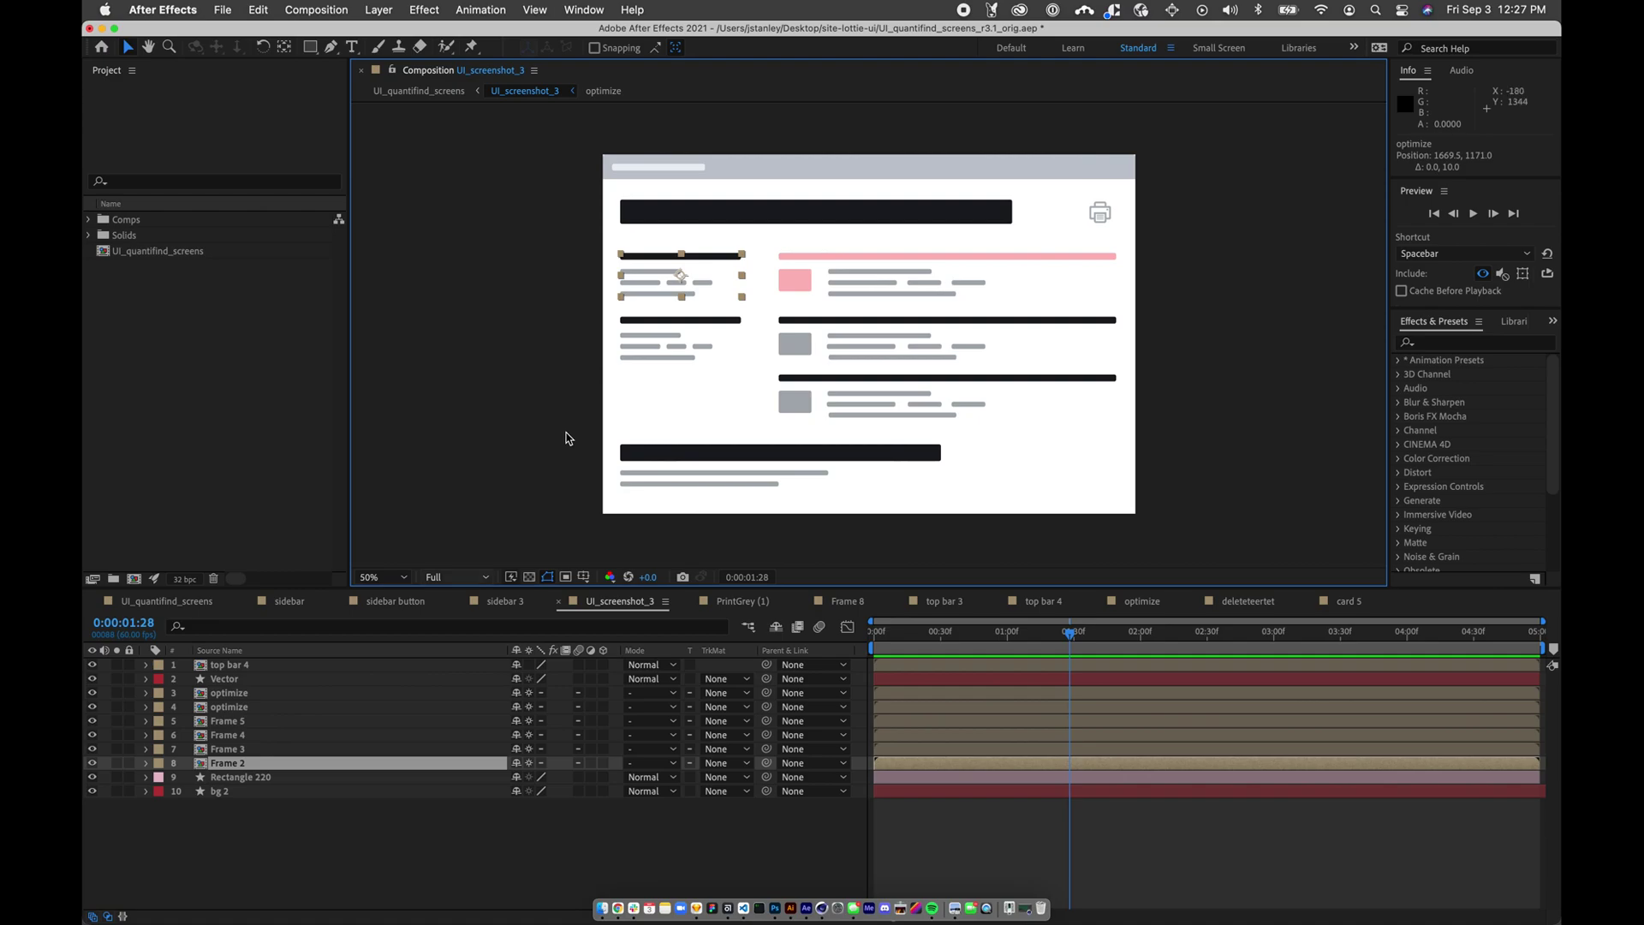
click(646, 357)
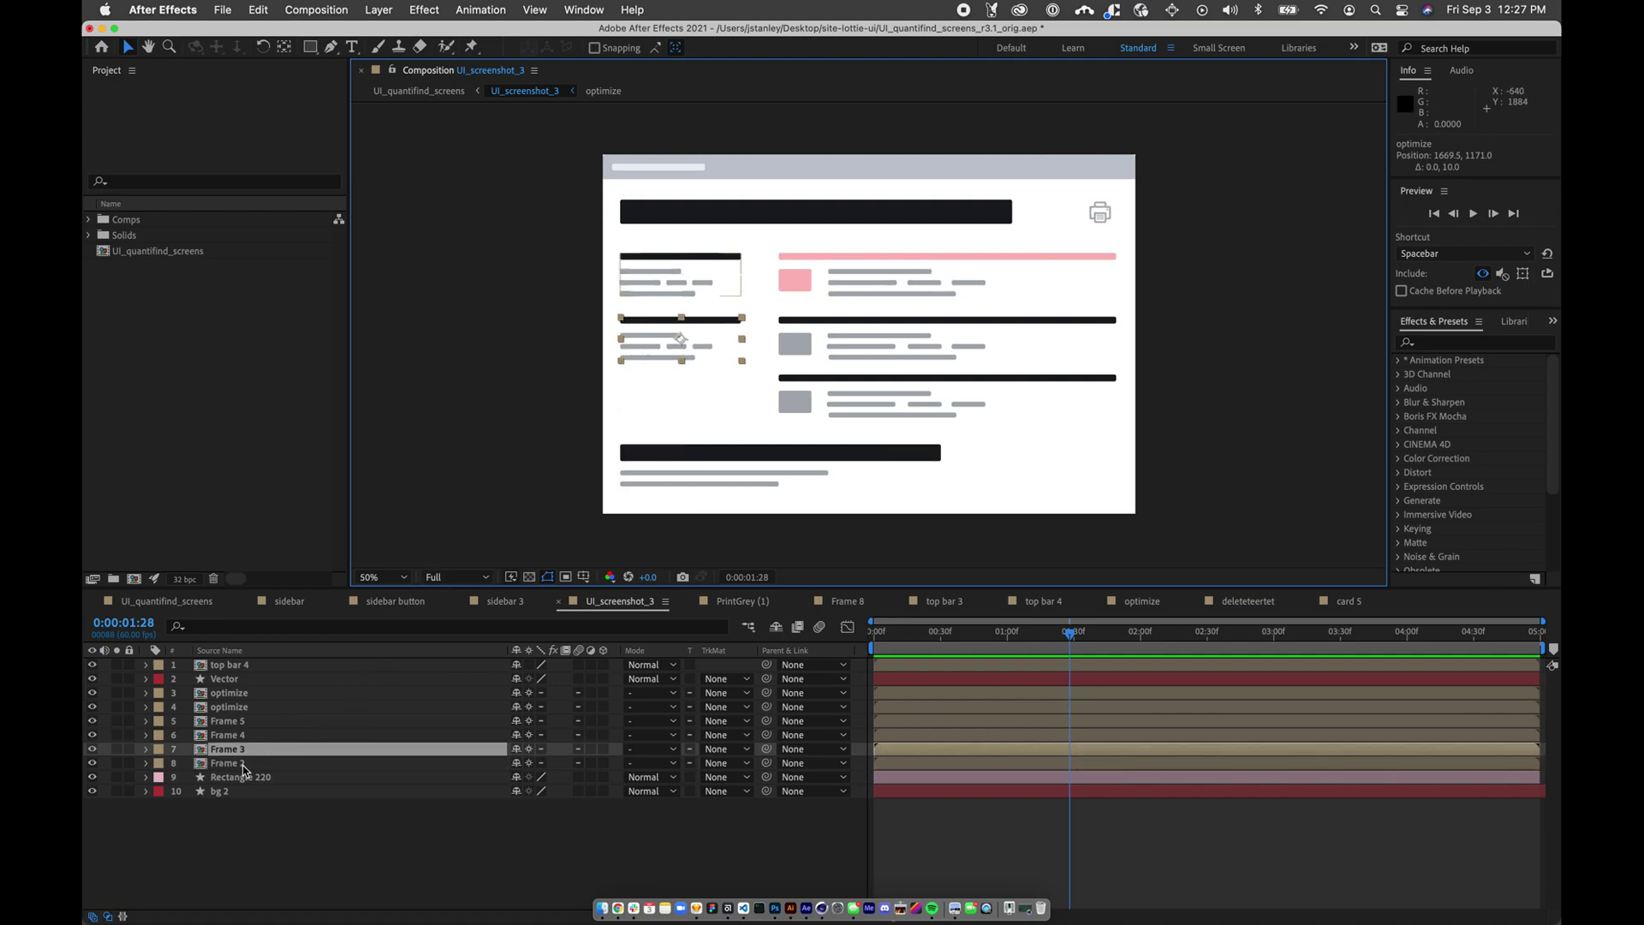
key(Delete)
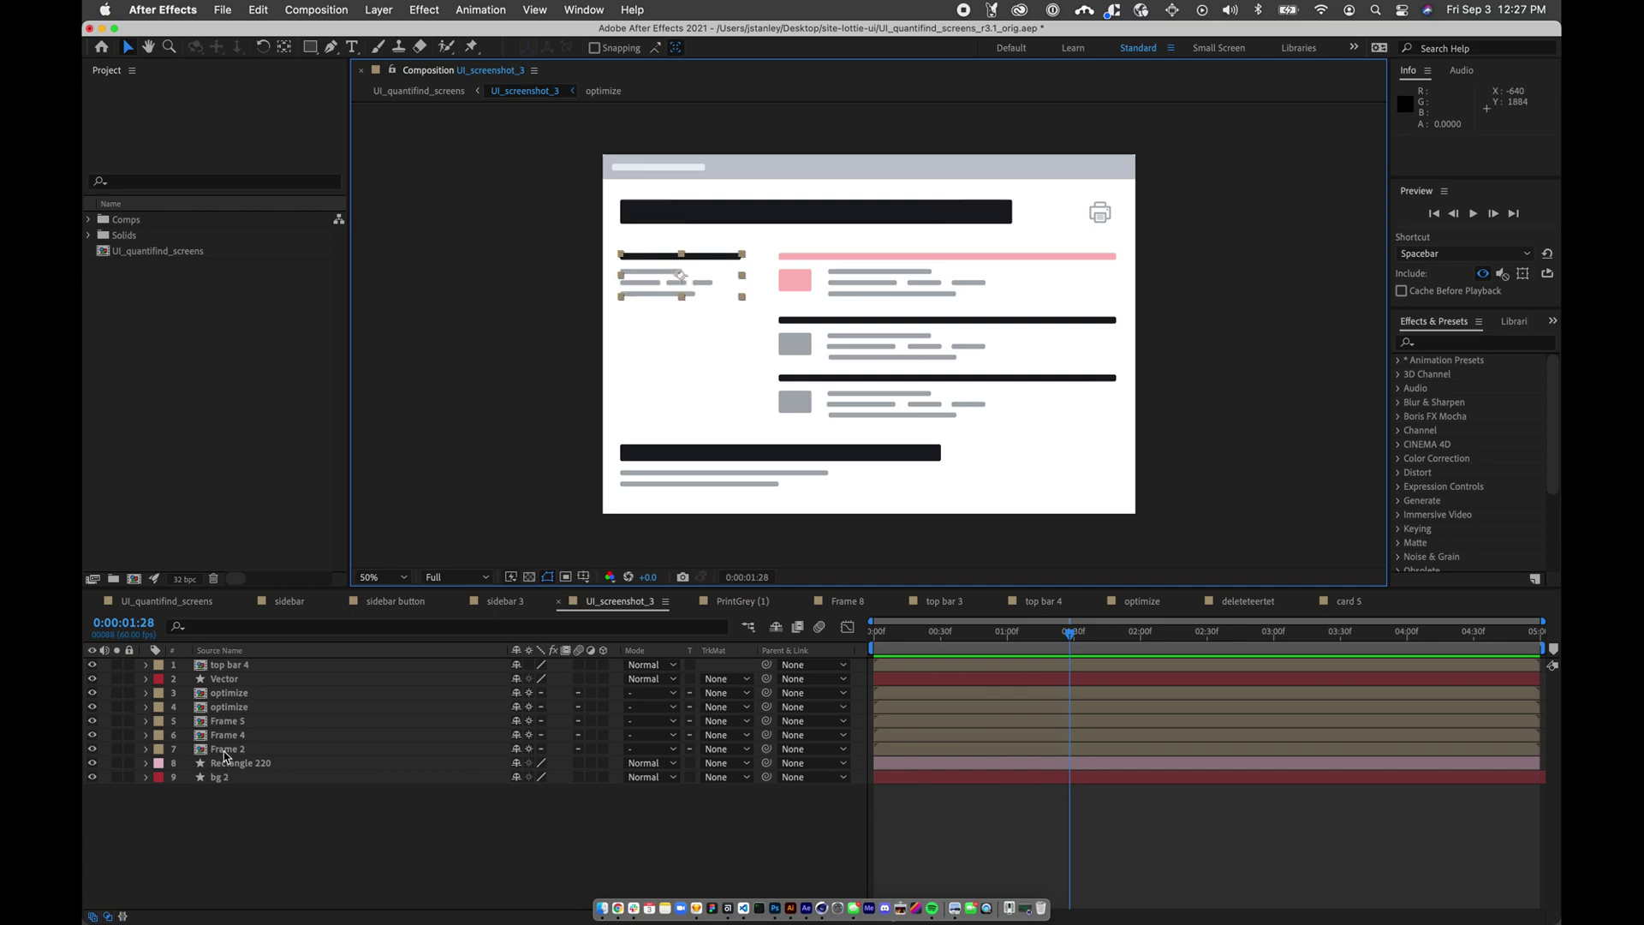
- Duplicate the Frame 2 layer and move the copy straight down to position 376.5, 902.0 to fill the empty second block
click(226, 754)
key(ctrl+d)
key(shift+Down)
key(shift+Down)
key(shift+Down)
key(shift+Down)
key(shift+Down)
key(shift+Down)
key(shift+Down)
key(shift+Down)
key(shift+Down)
key(shift+Down)
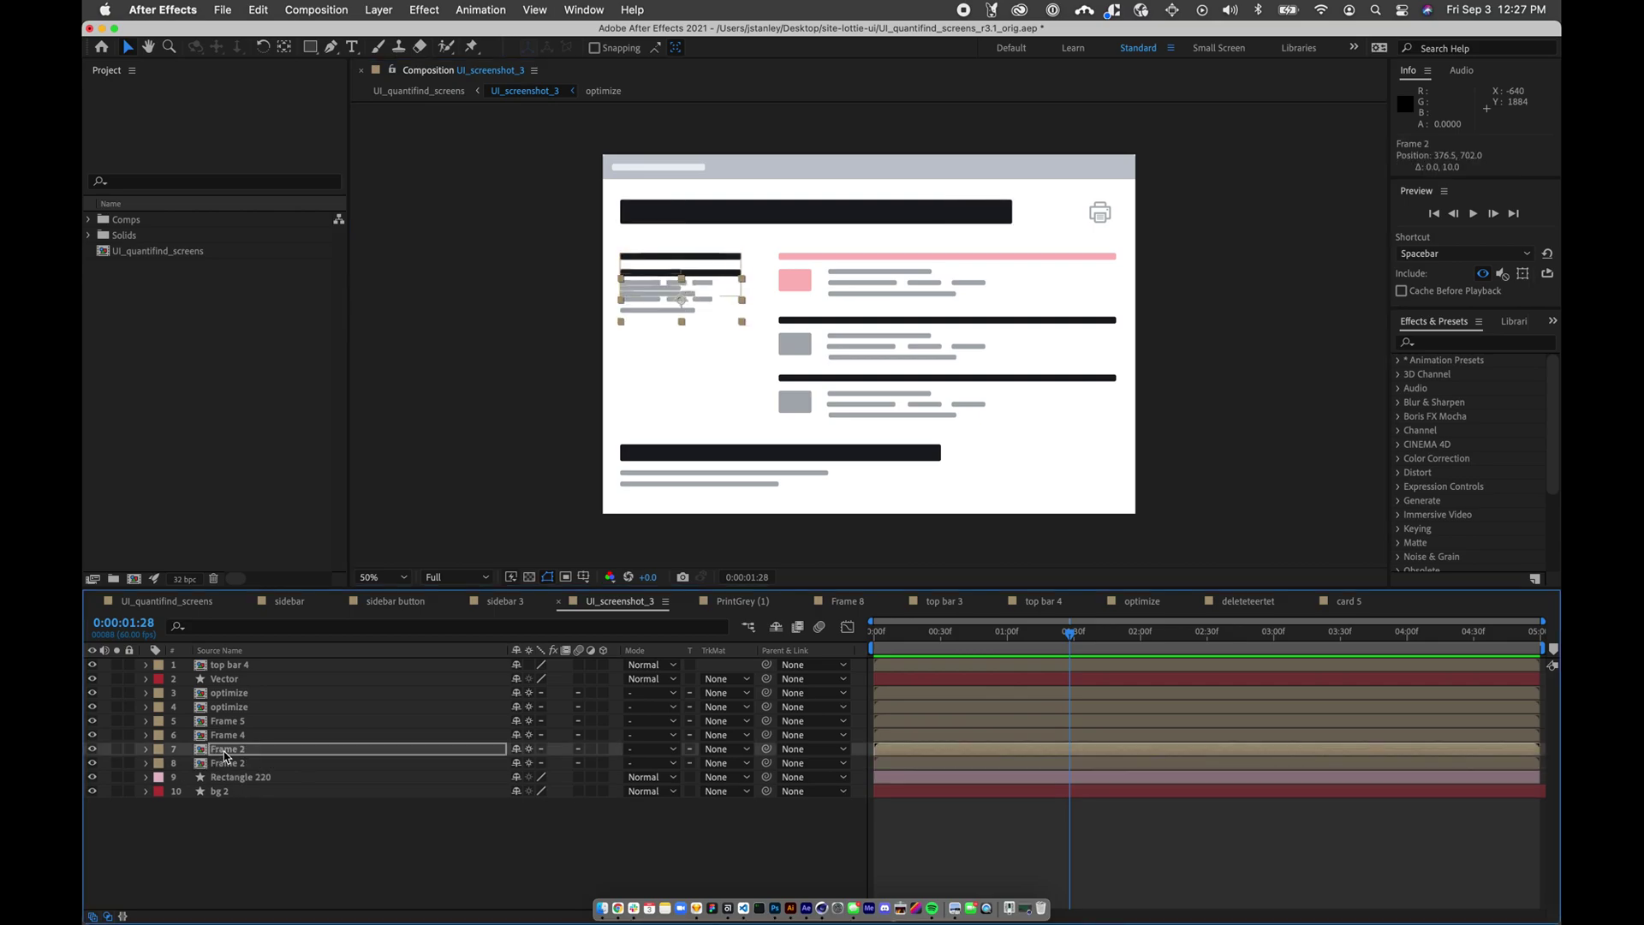
key(shift+Down)
key(shift+Down)
key(shift+Down)
key(shift+Down)
key(shift+Down)
key(shift+Down)
key(shift+Down)
key(shift+Down)
key(shift+Down)
key(shift+Down)
key(shift+Down)
key(shift+Down)
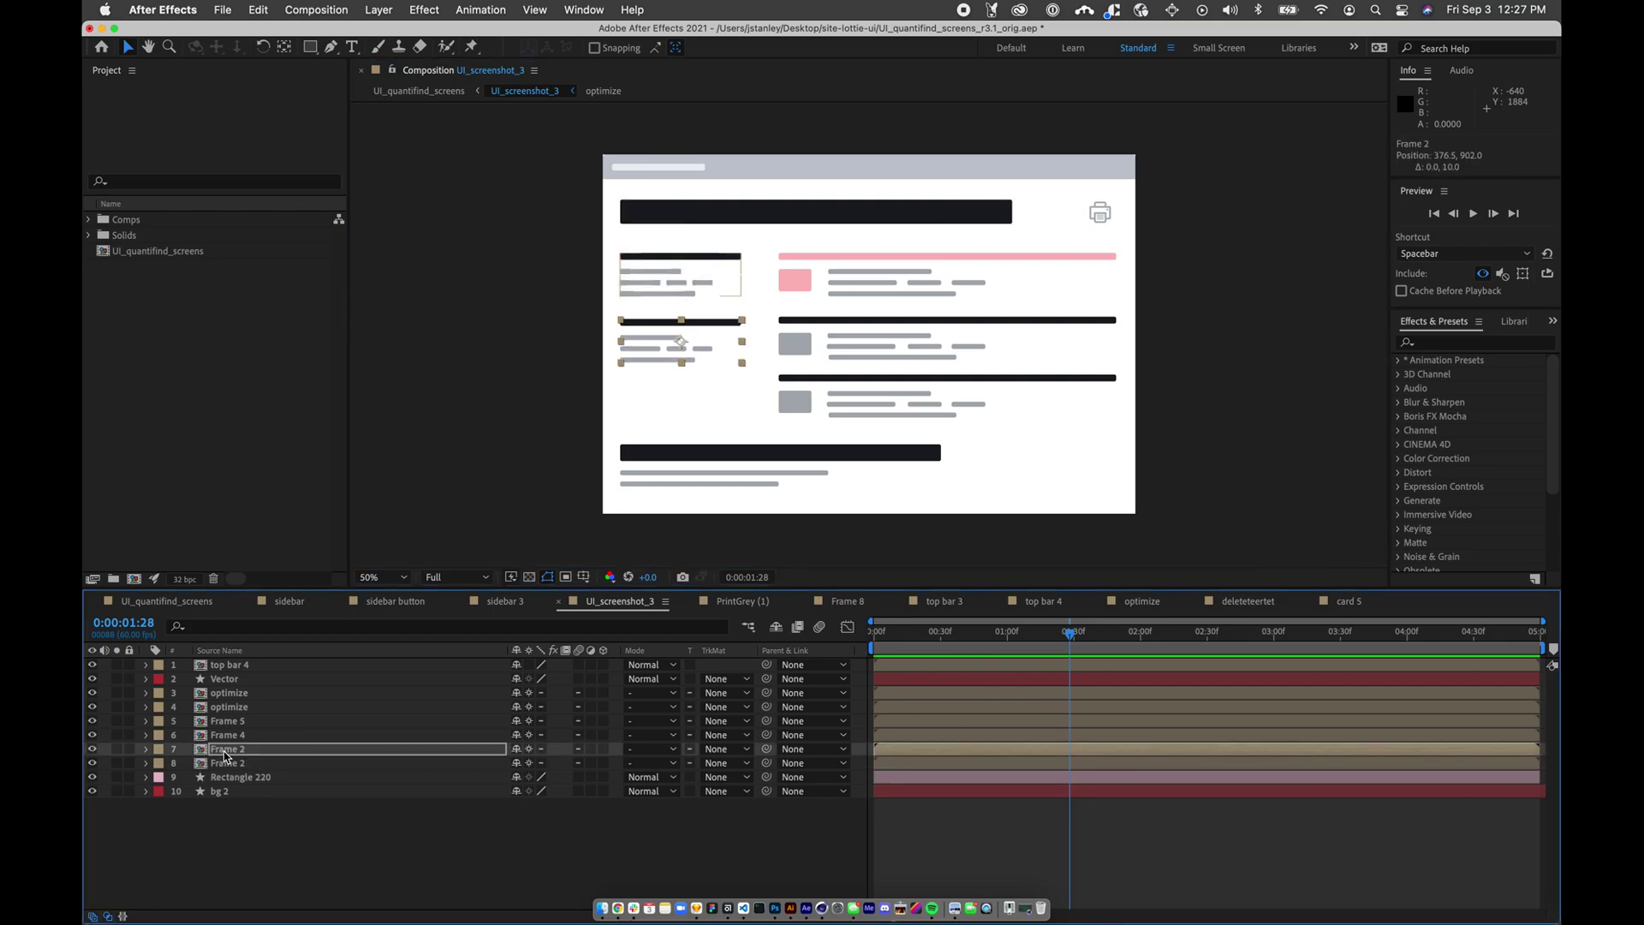
click(536, 460)
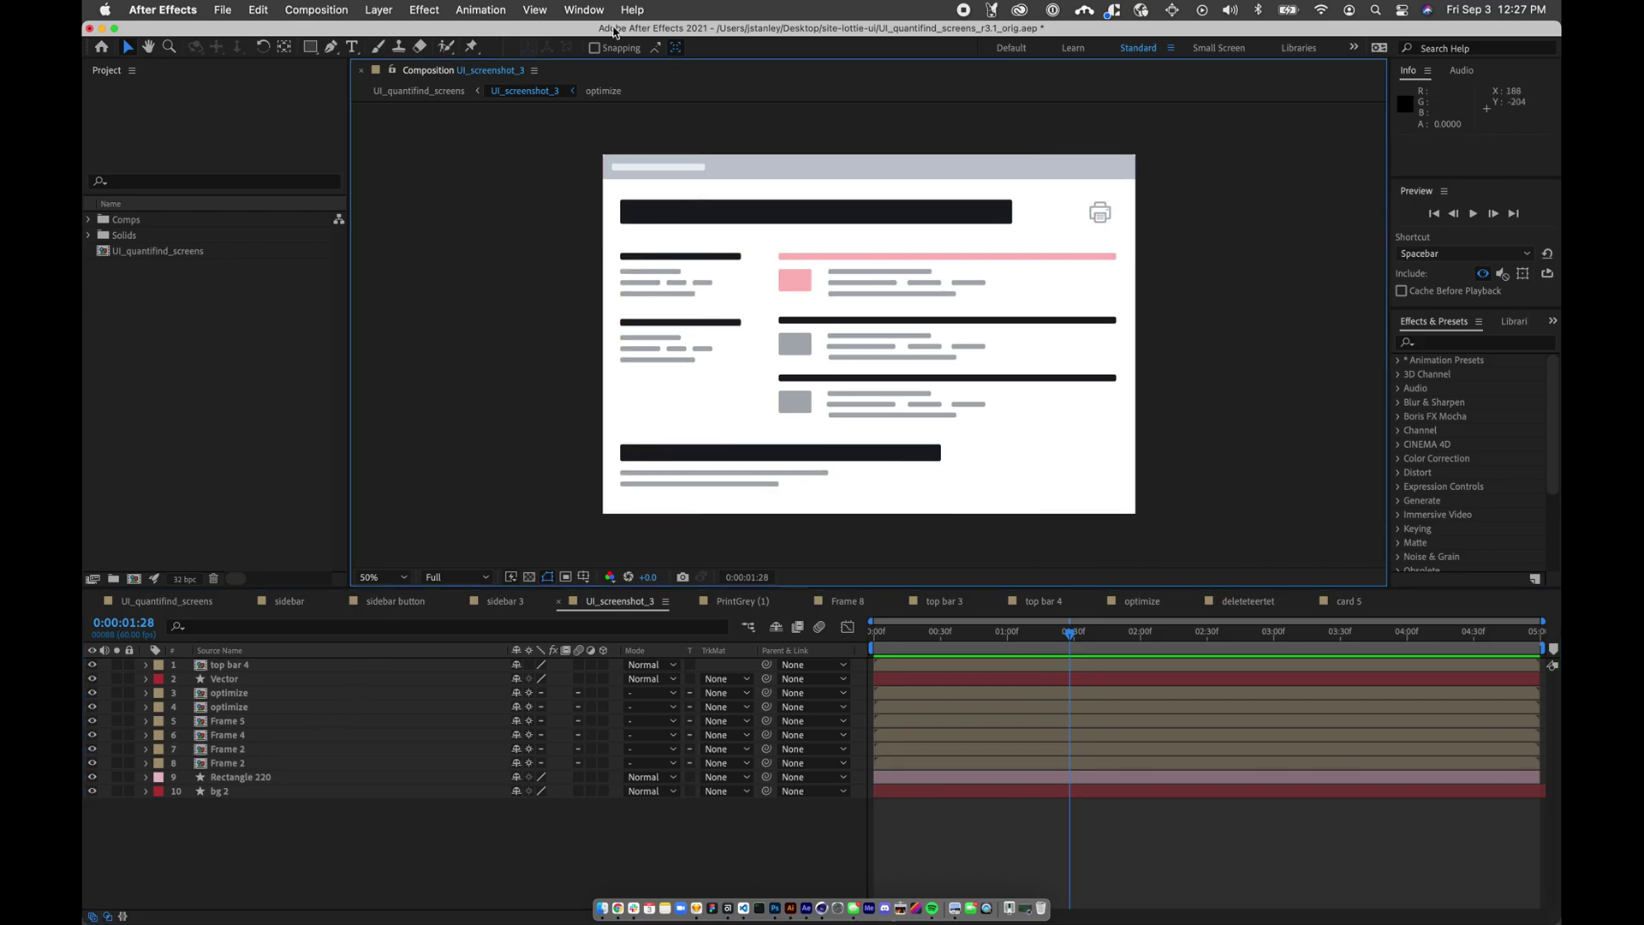
- Open the Bodymovin extension for exporting the Lottie animation
click(584, 10)
mouse_move(596, 110)
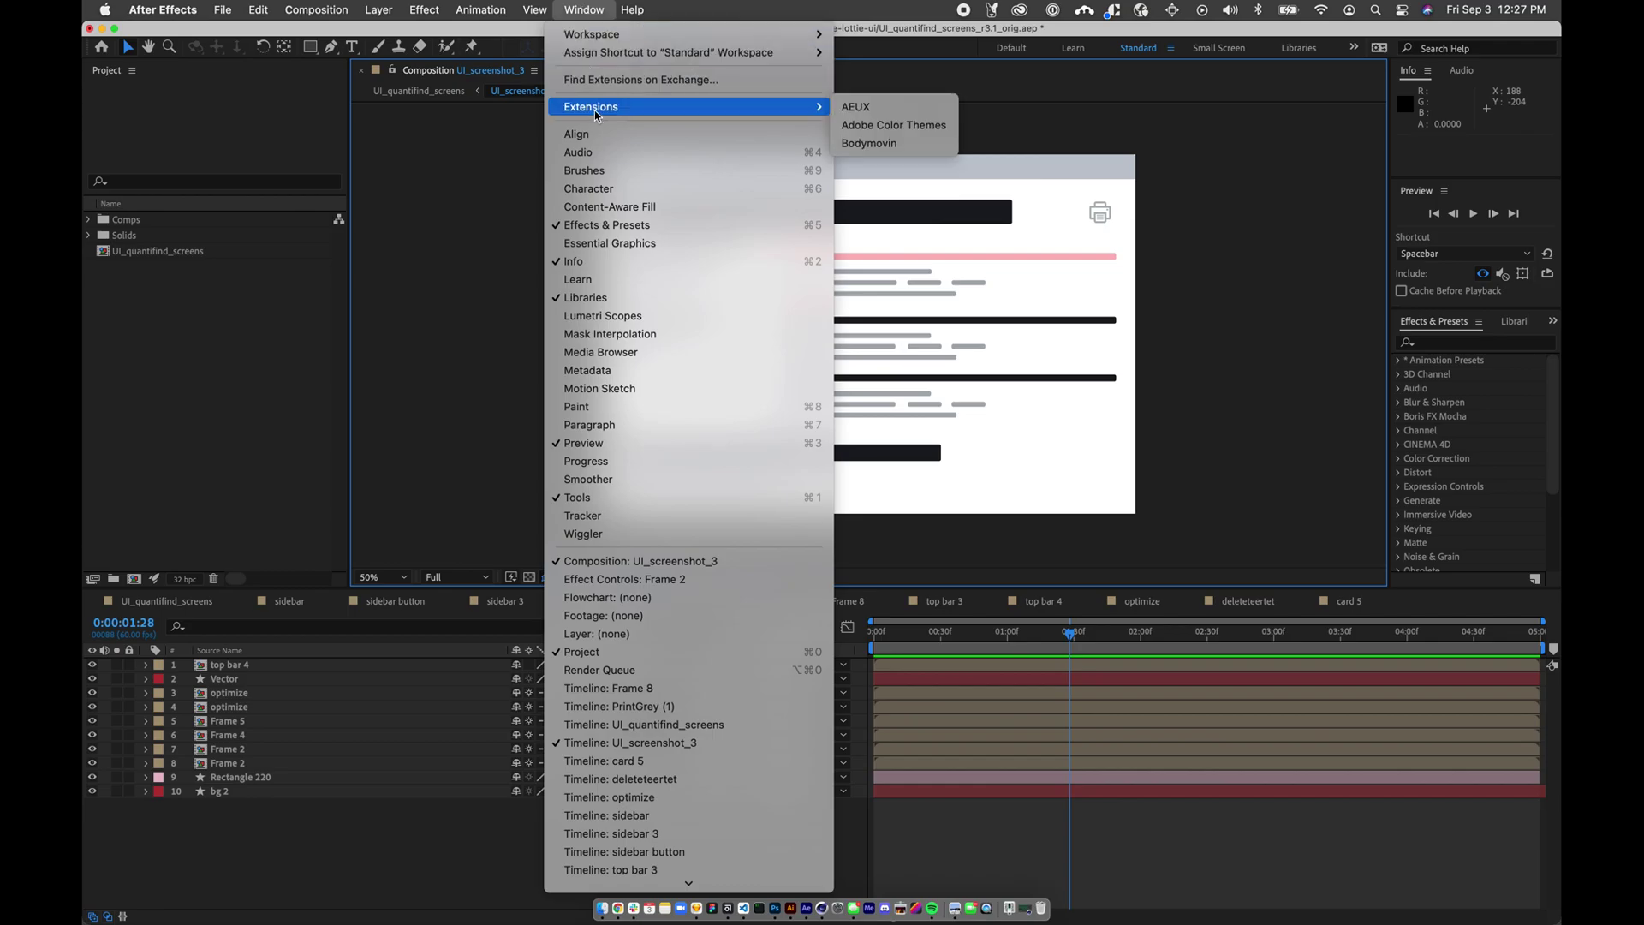
click(861, 141)
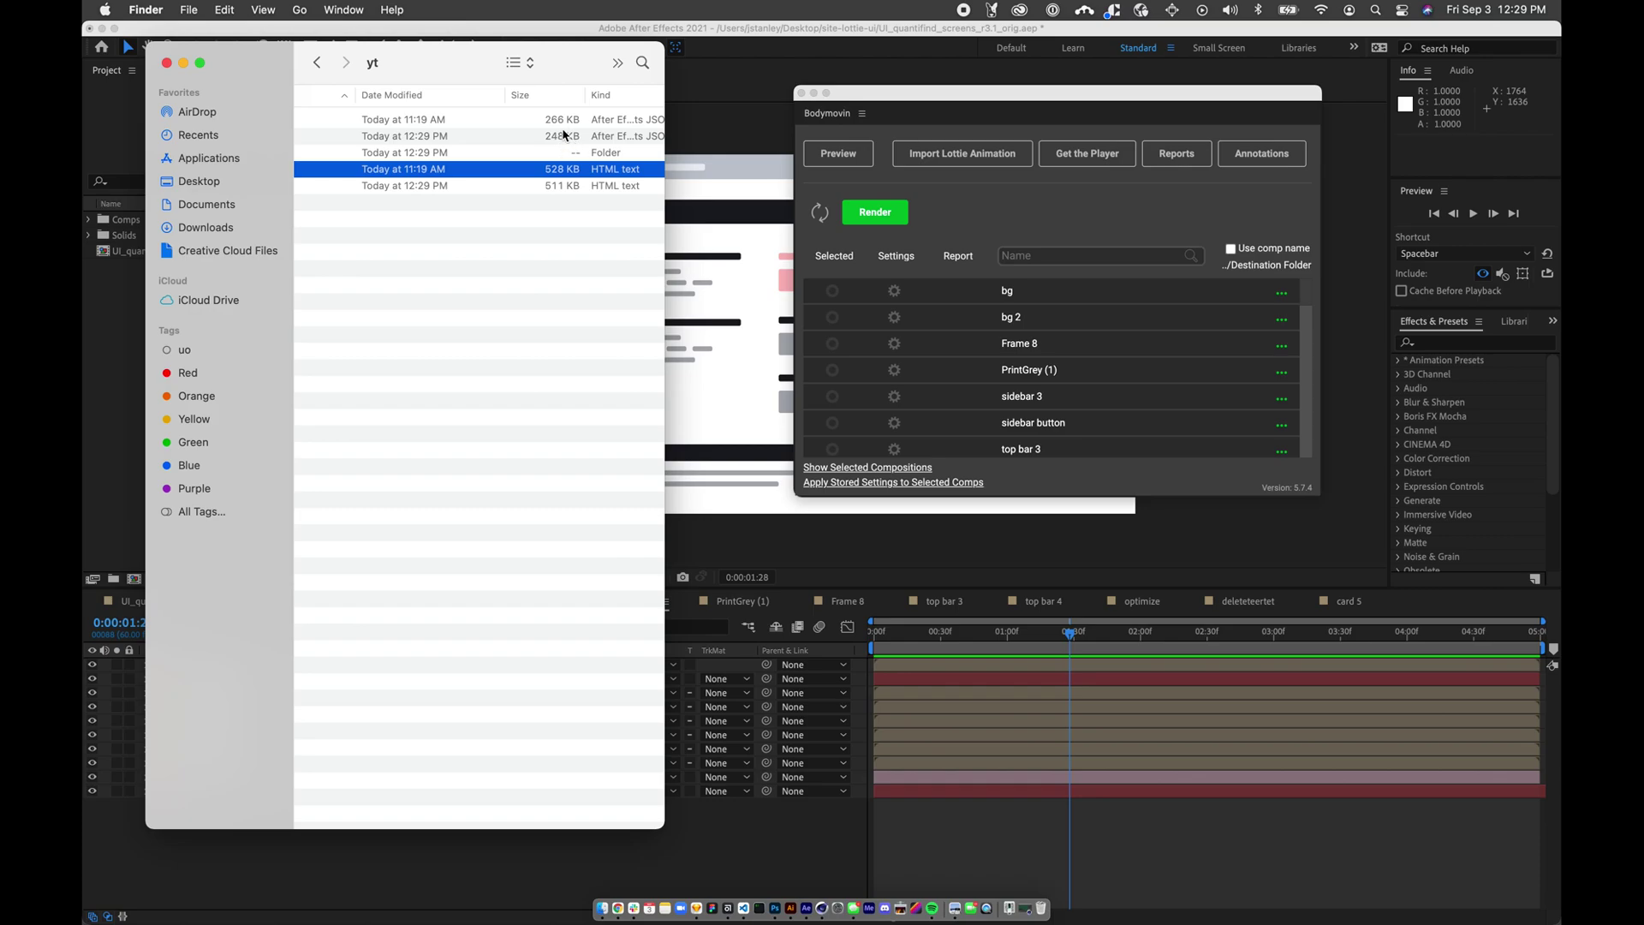
- Compare the file sizes of data.json and data2.json, and of their HTML demos, in the yt folder
scroll(519, 241, left, 10)
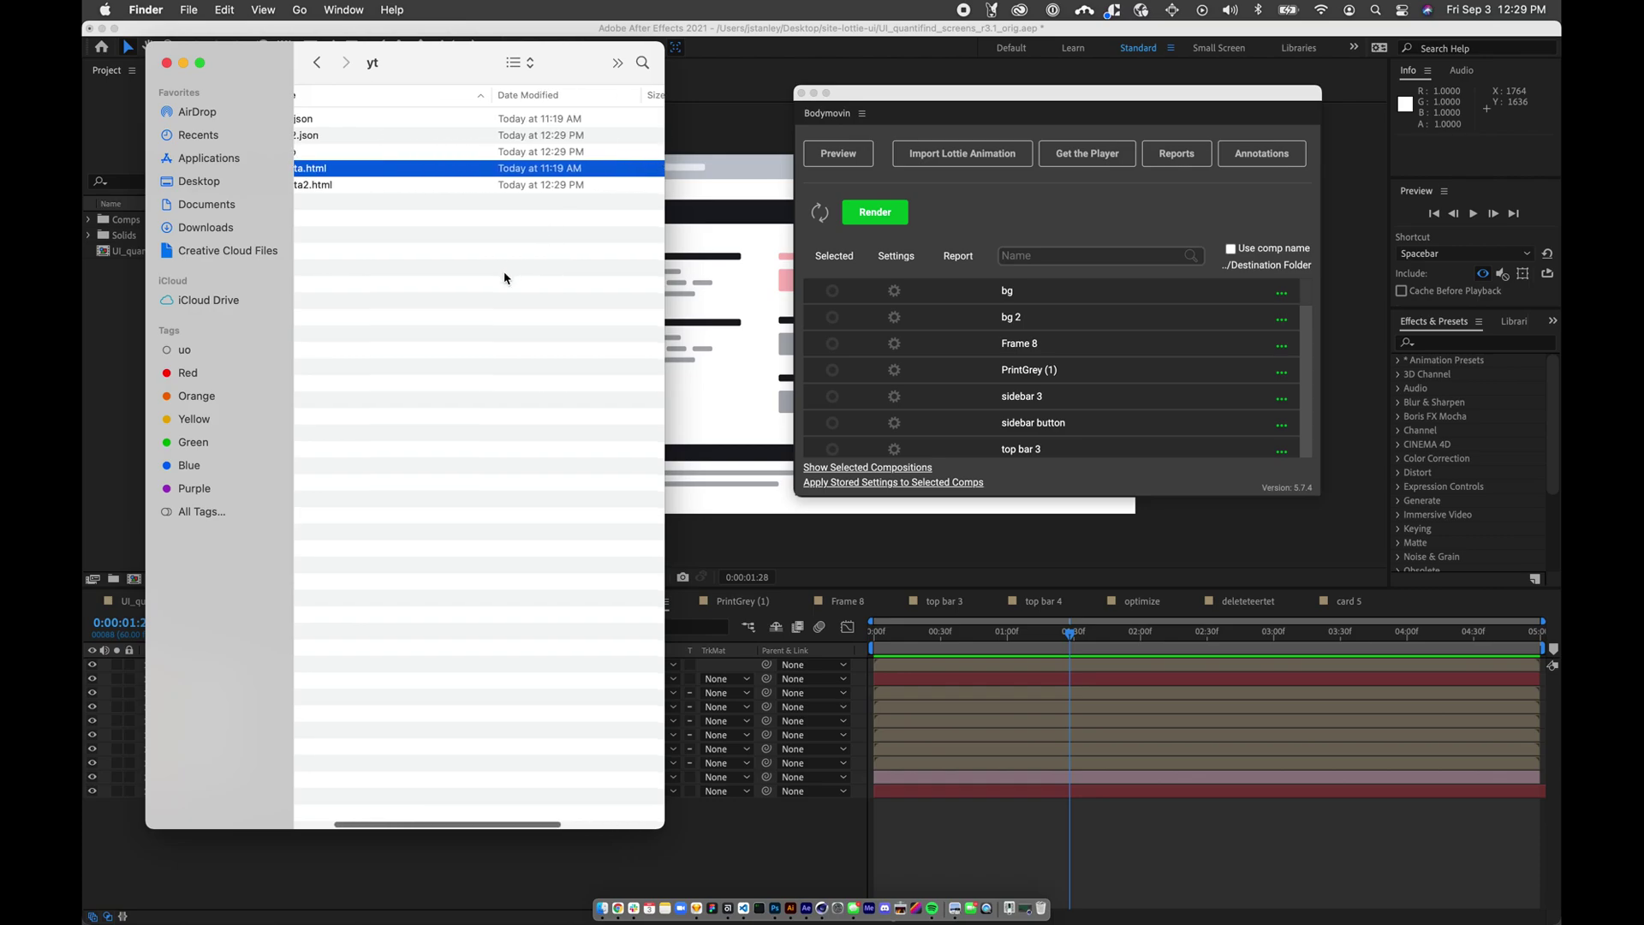
scroll(505, 275, right, 10)
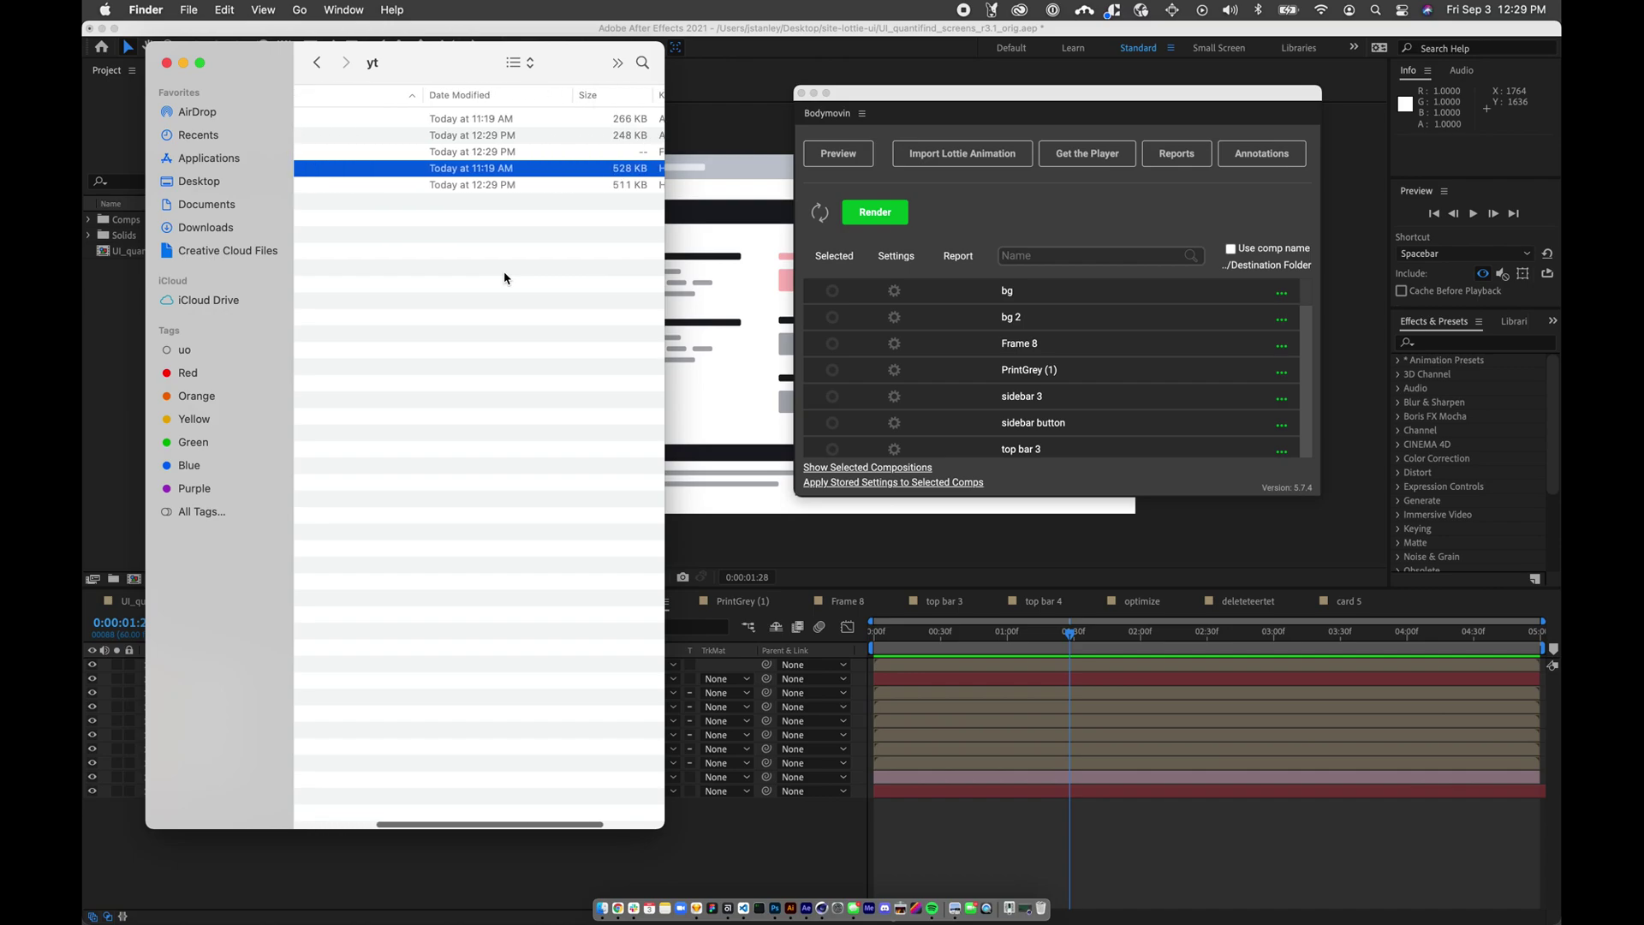
scroll(504, 277, left, 10)
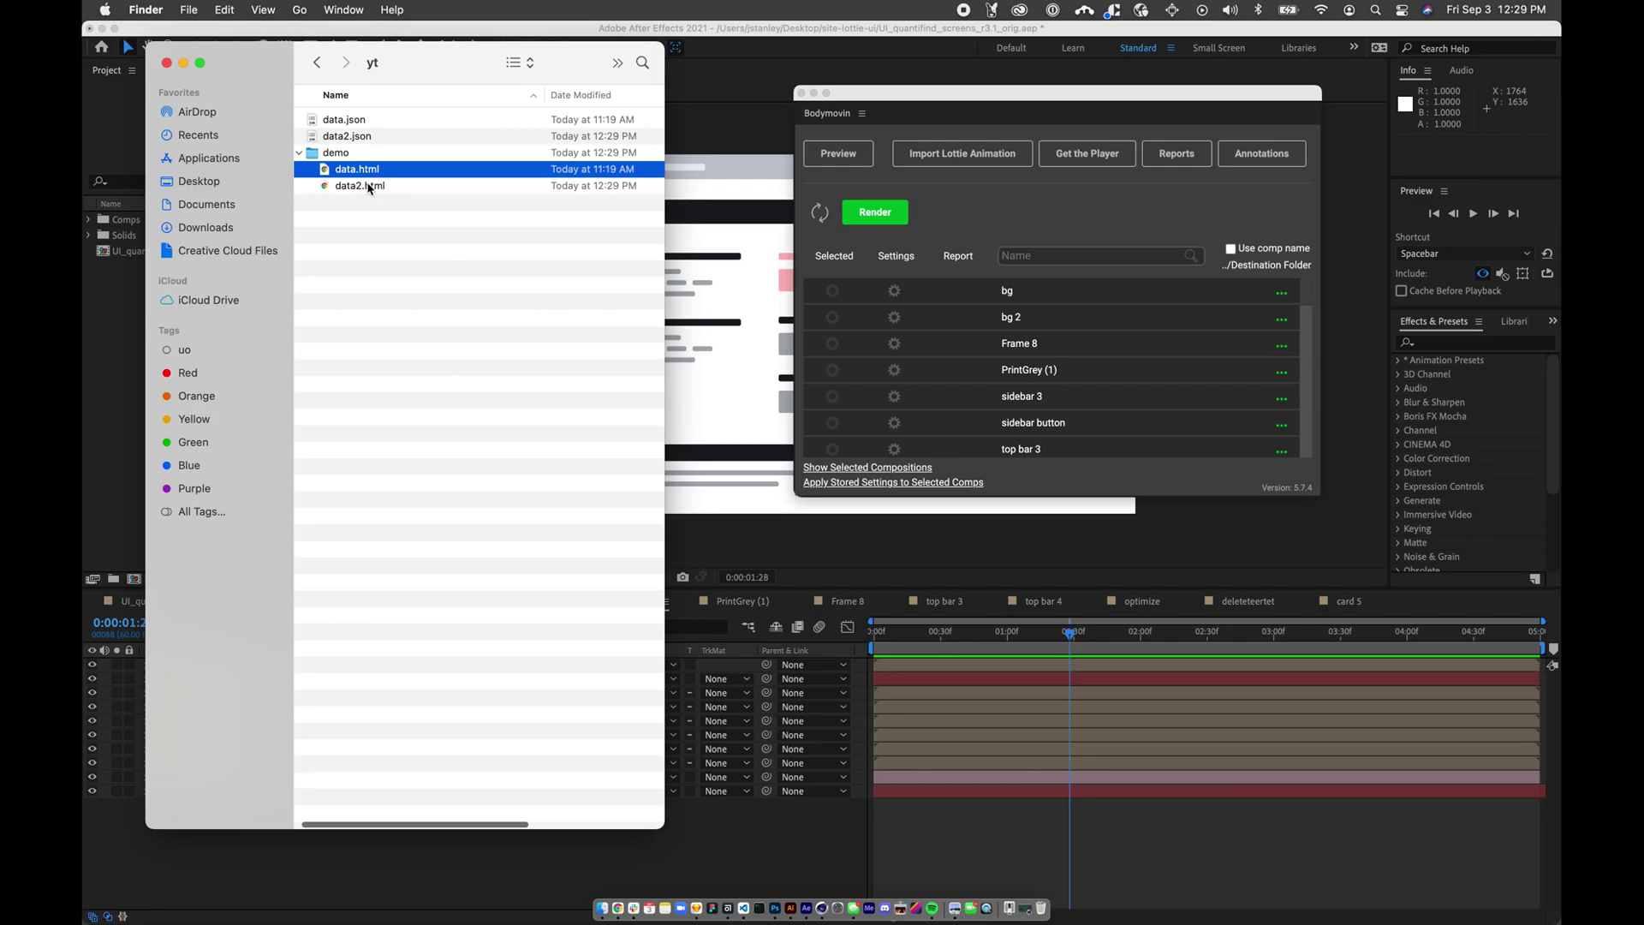
- Open data2.html from the yt demo folder in a new Chrome tab beside data.html
click(617, 908)
key(super+Tab)
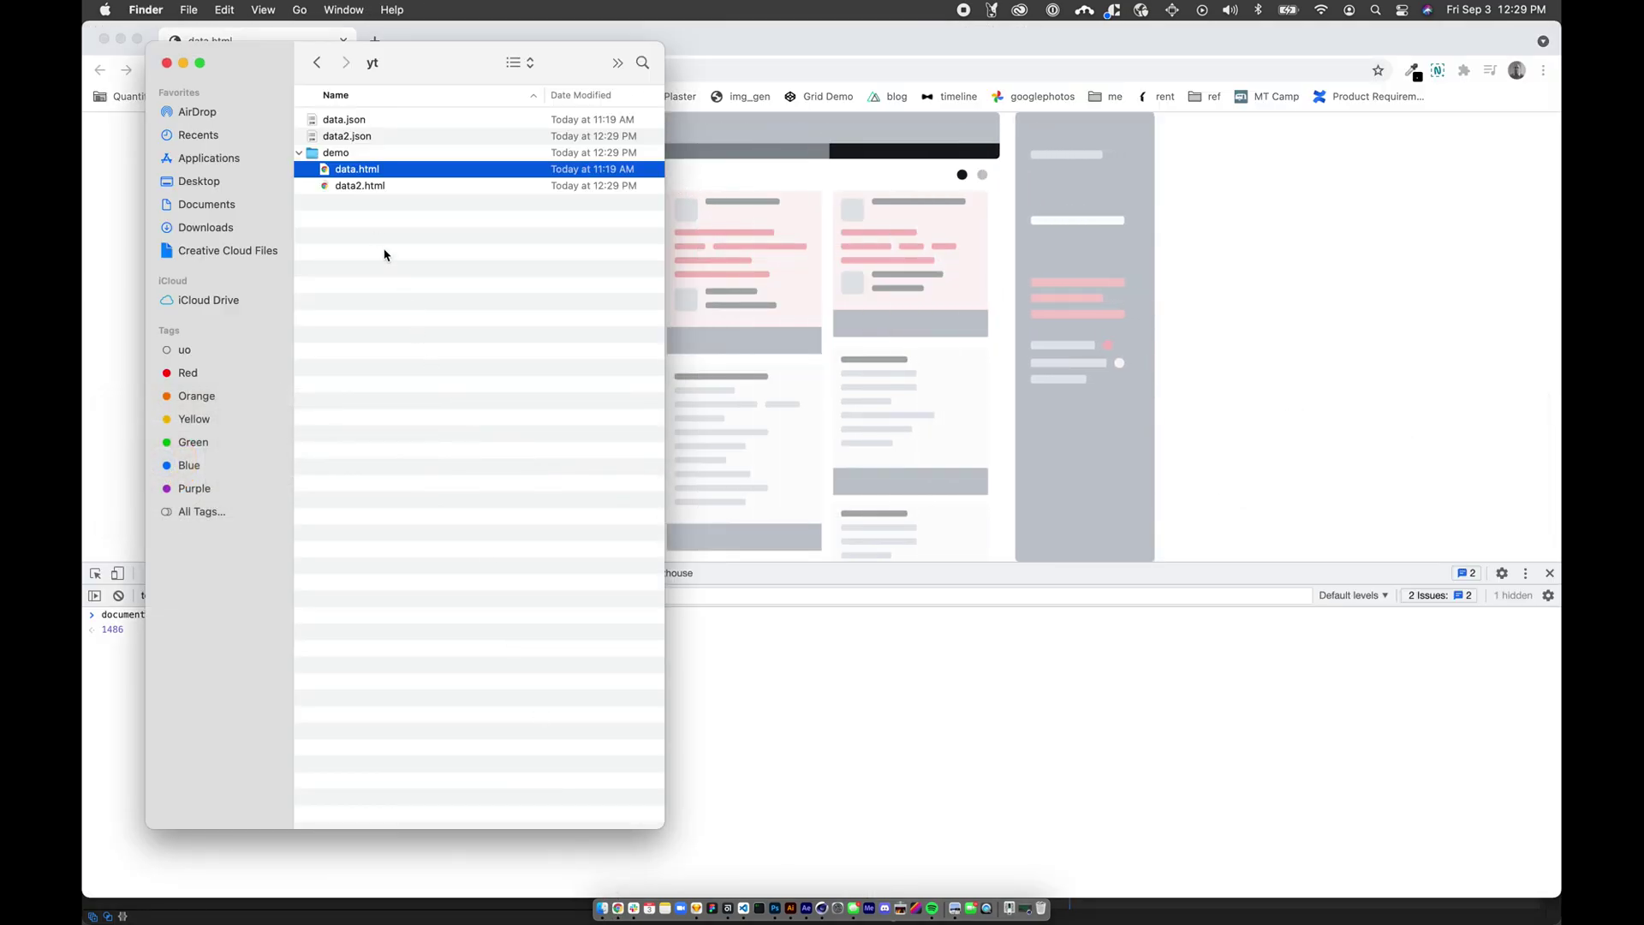
click(359, 194)
key(Return)
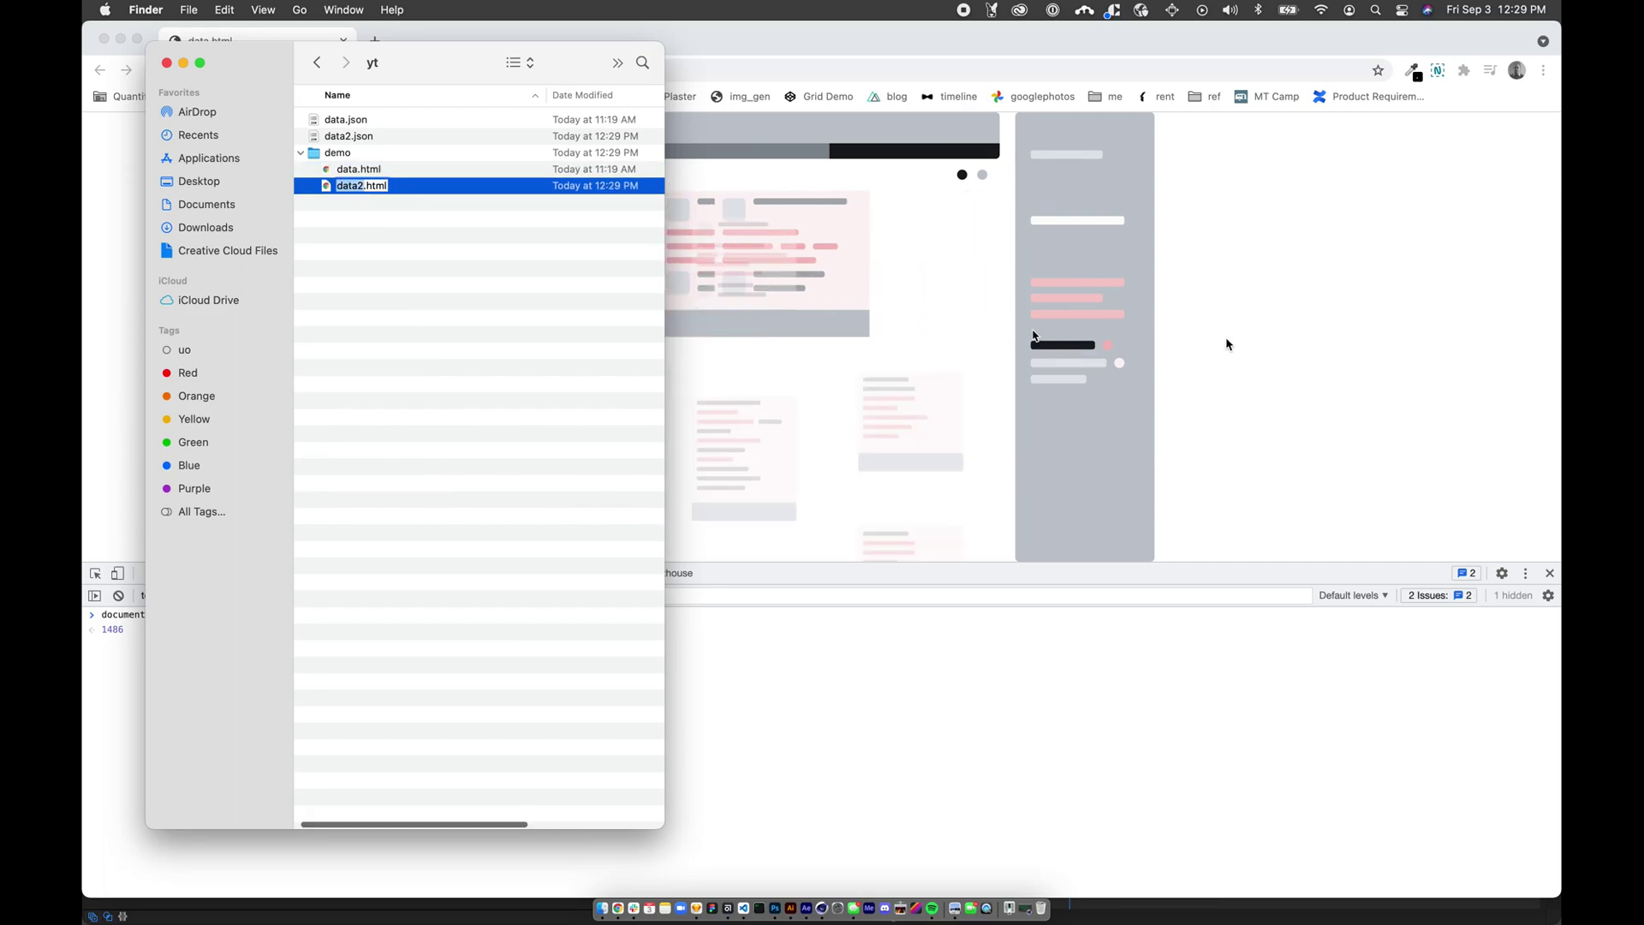
drag(360, 186, 1139, 306)
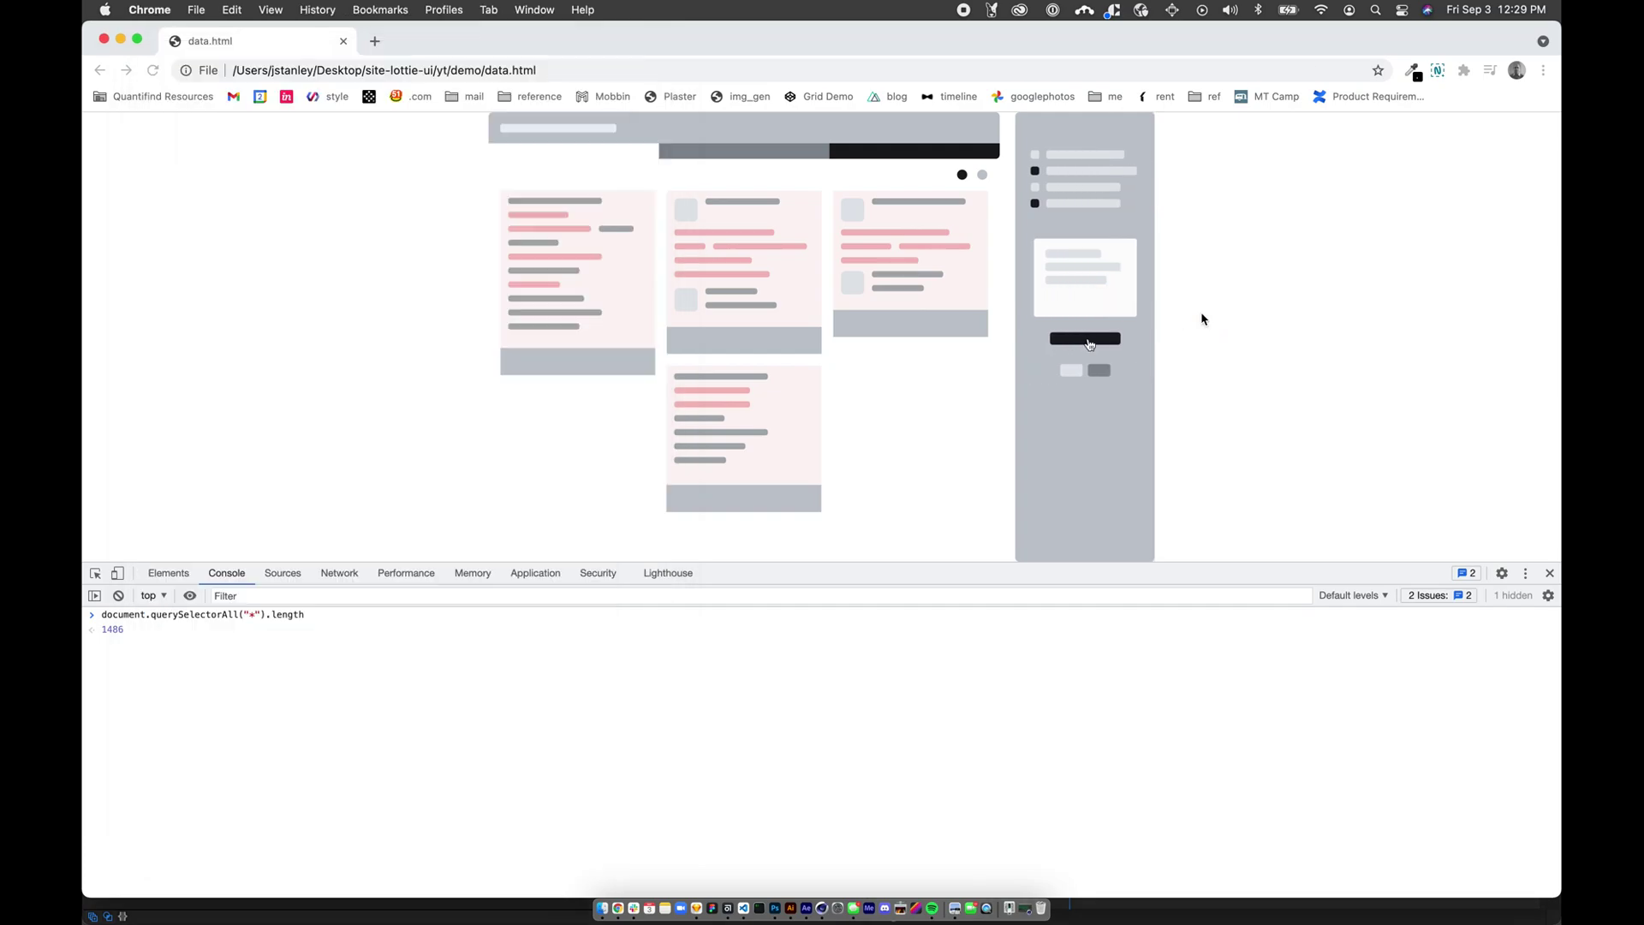
- Count the DOM elements of data2.html with document.querySelectorAll("*").length in the console and compare with the data.html tab
key(super+alt+j)
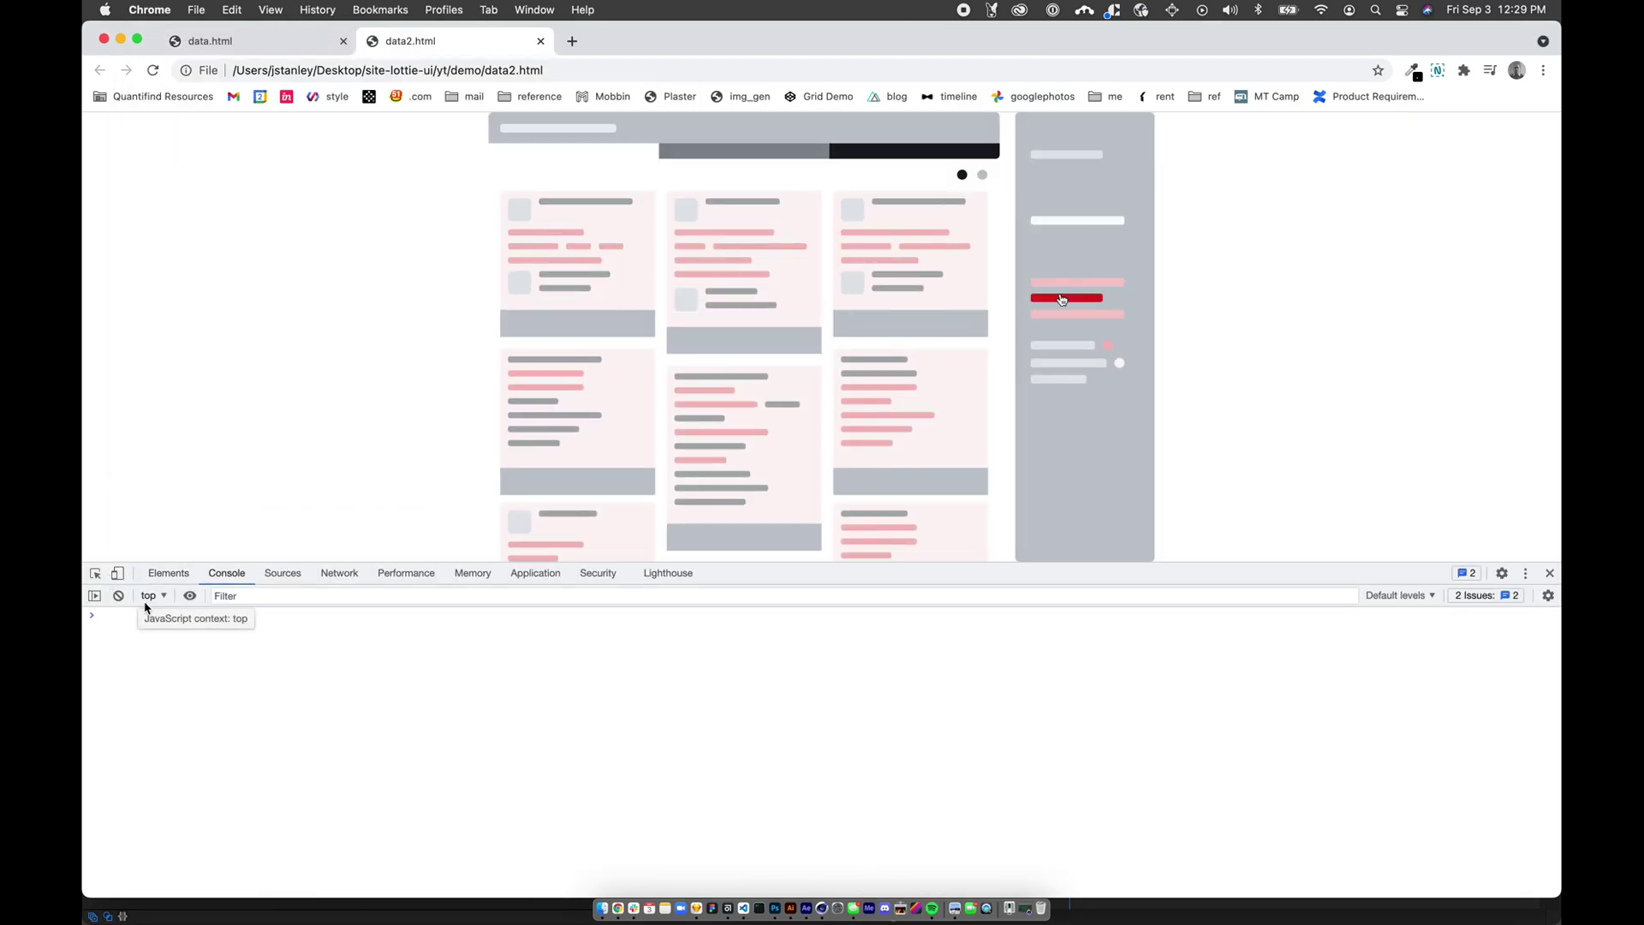
click(144, 618)
text(document.querySelectorAll("*").length)
key(Return)
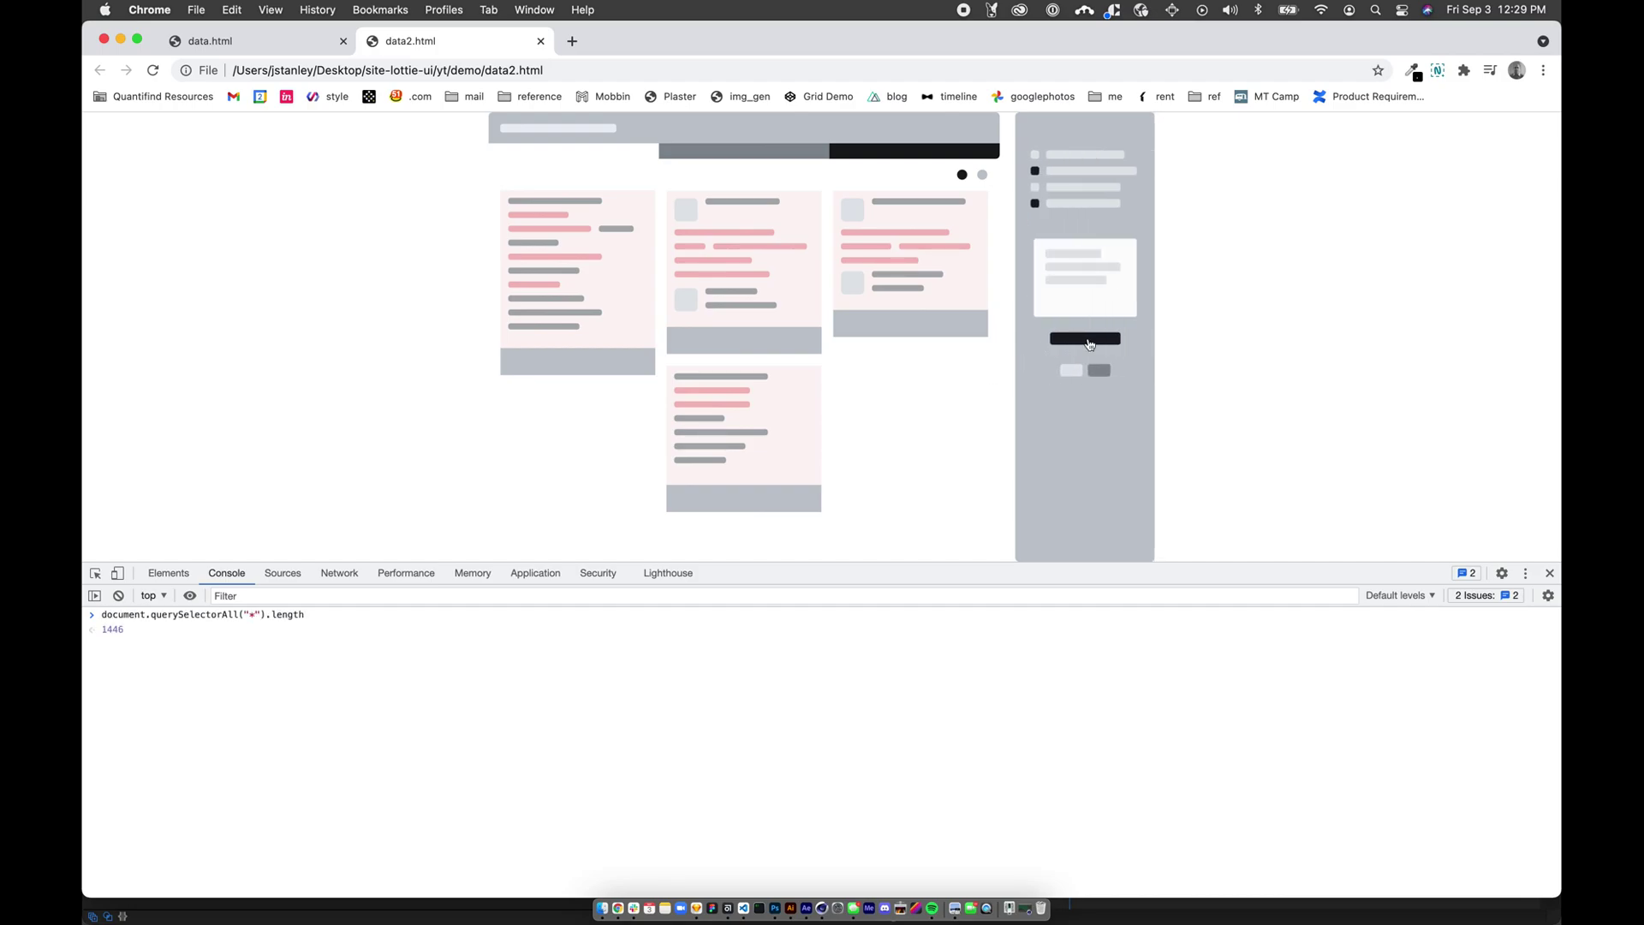
key(ctrl+shift+Tab)
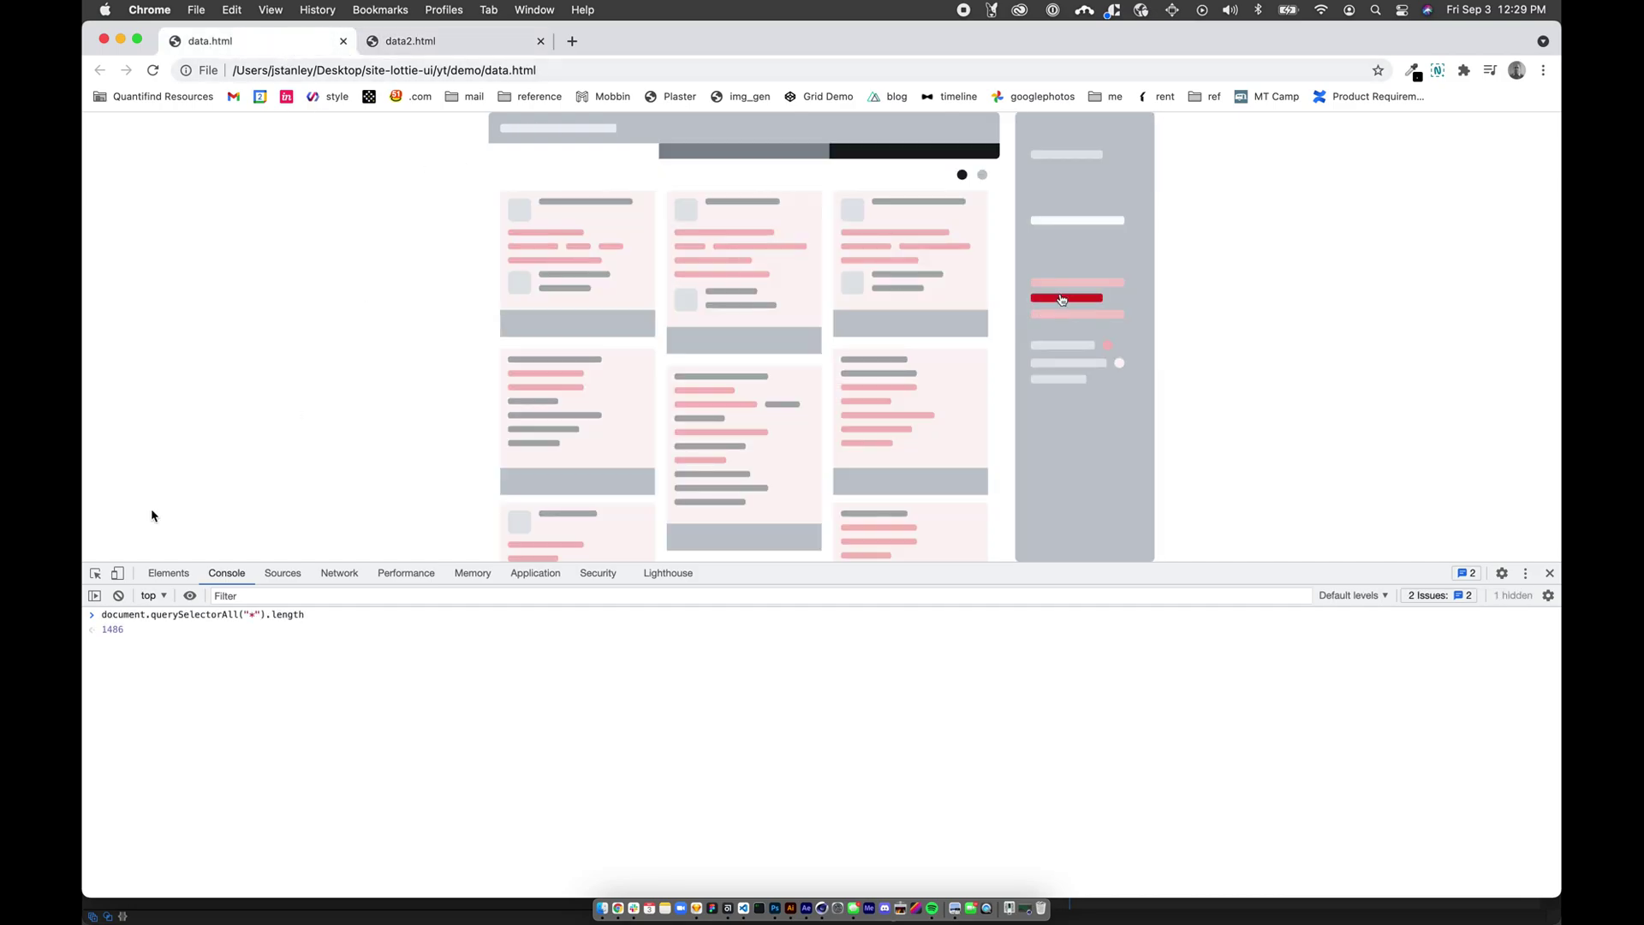
key(ctrl+Tab)
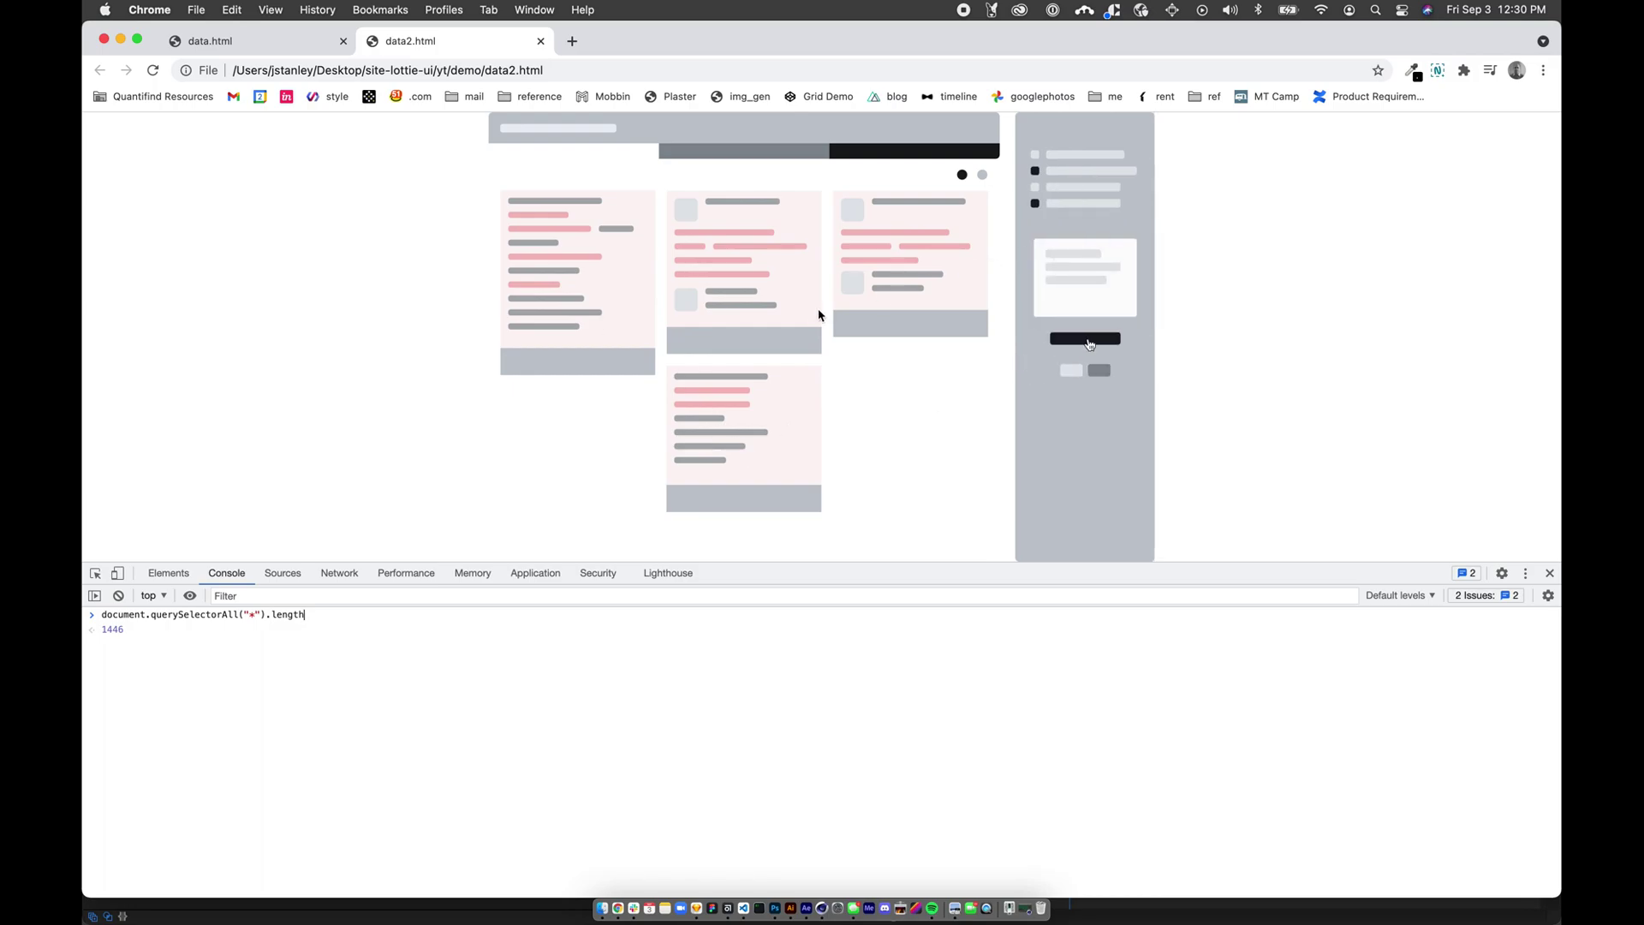
- Switch to Finder, open the site-lottie-ui folder and compare the file sizes of data.json through data7.json
key(super+Tab)
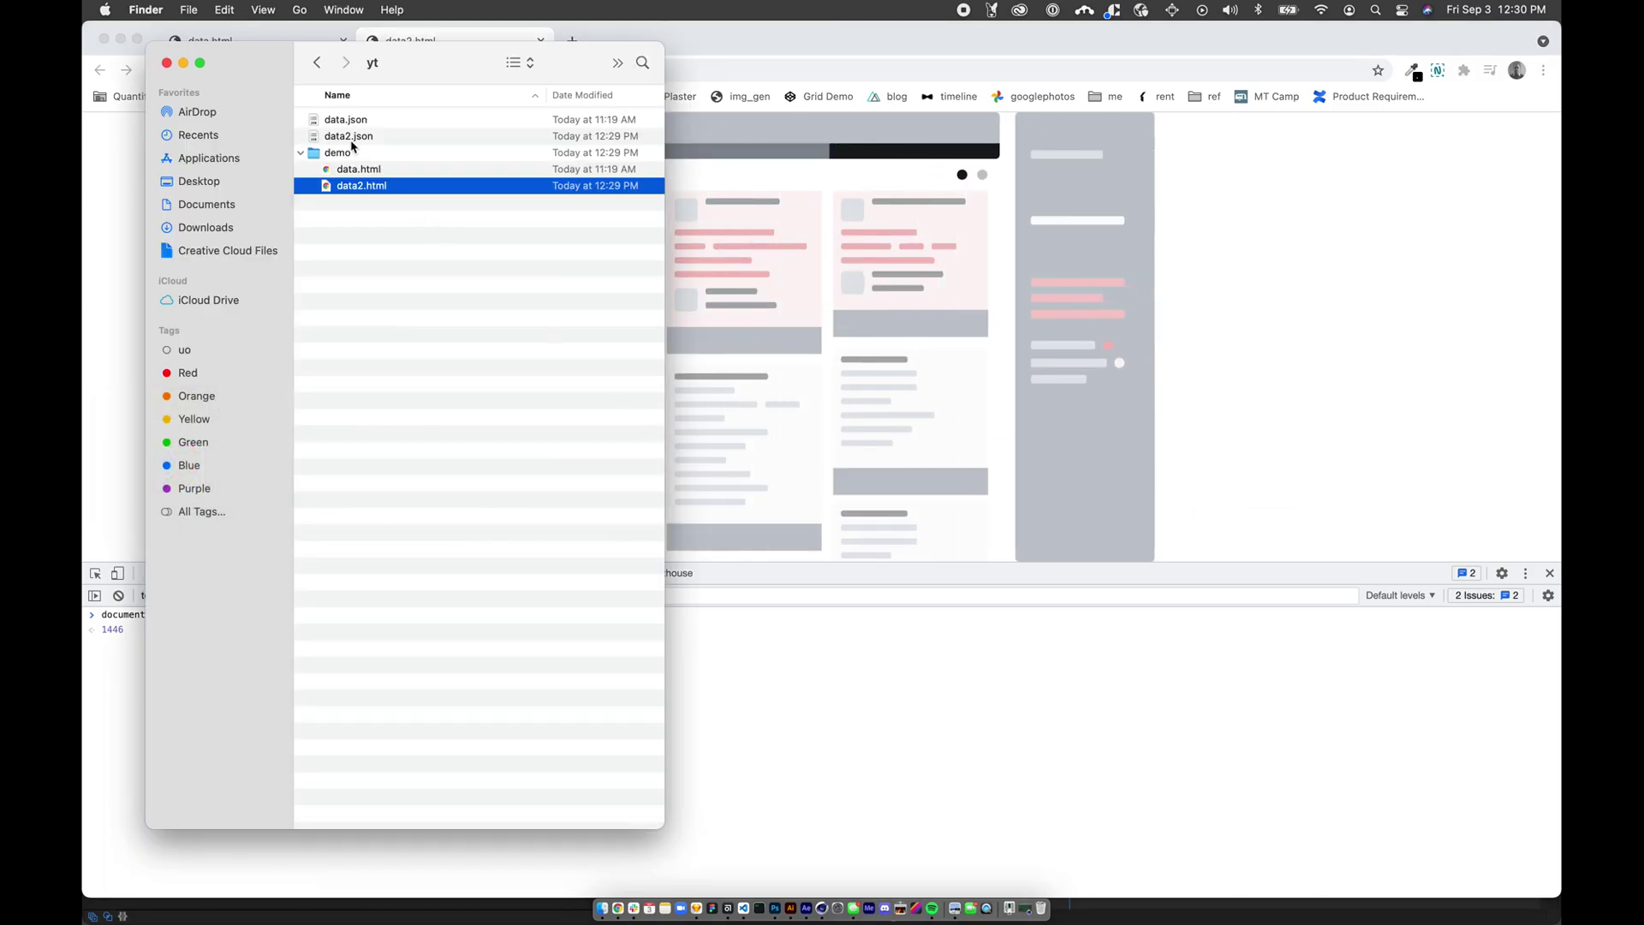
click(317, 62)
double_click(374, 154)
scroll(442, 195, right, 5)
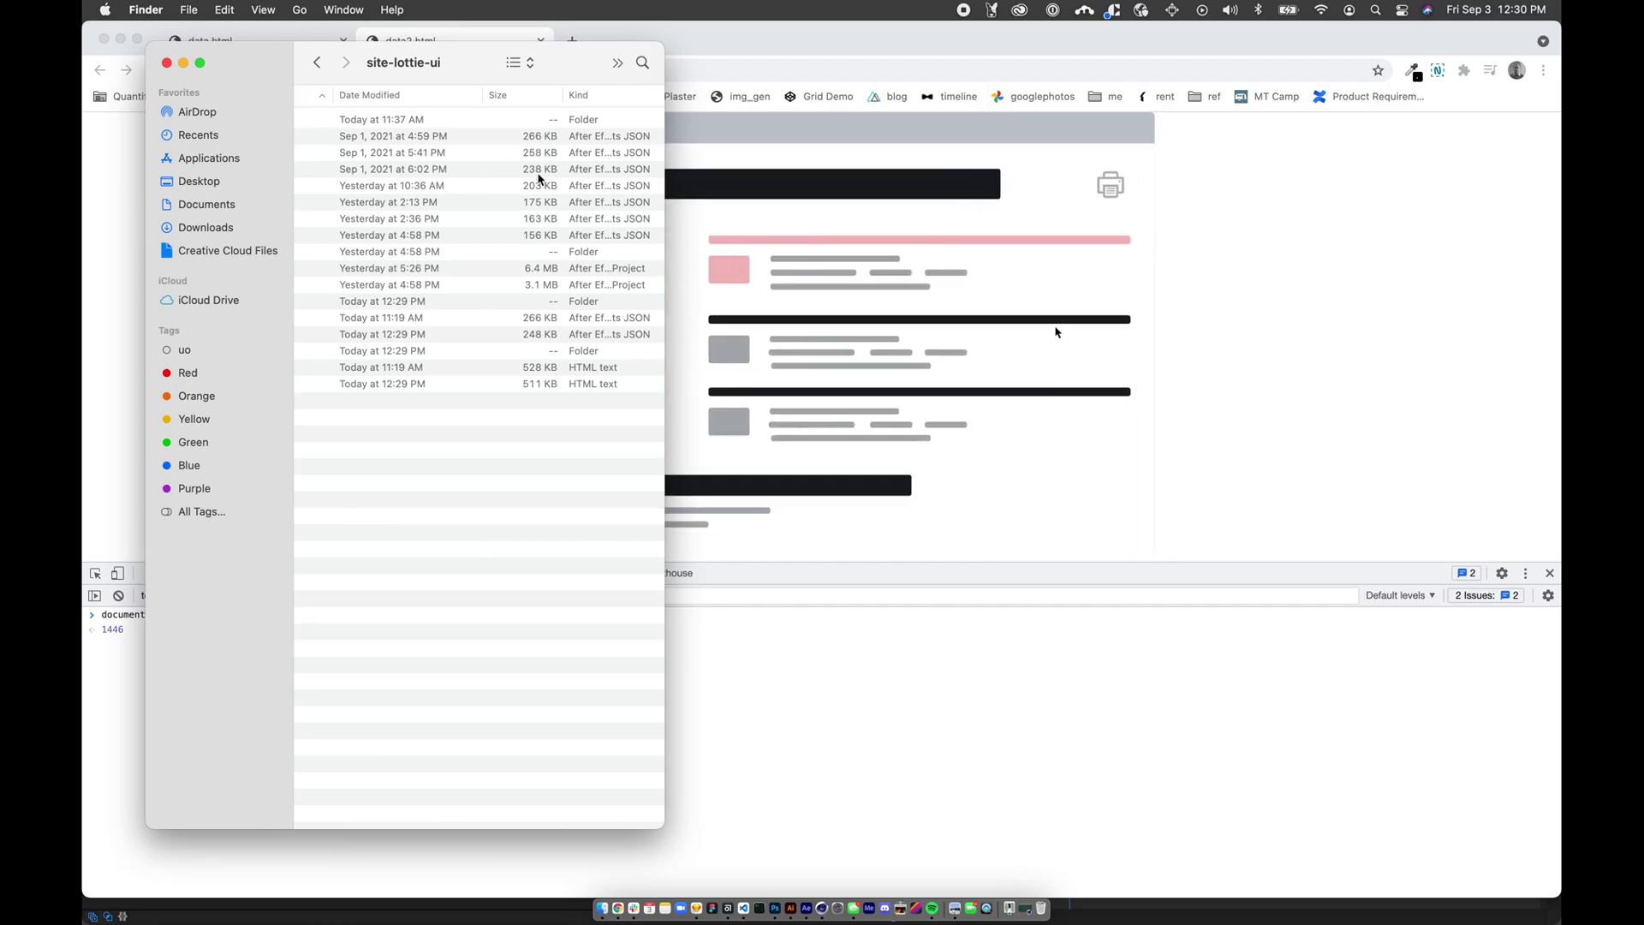
scroll(540, 221, left, 5)
scroll(540, 224, left, 3)
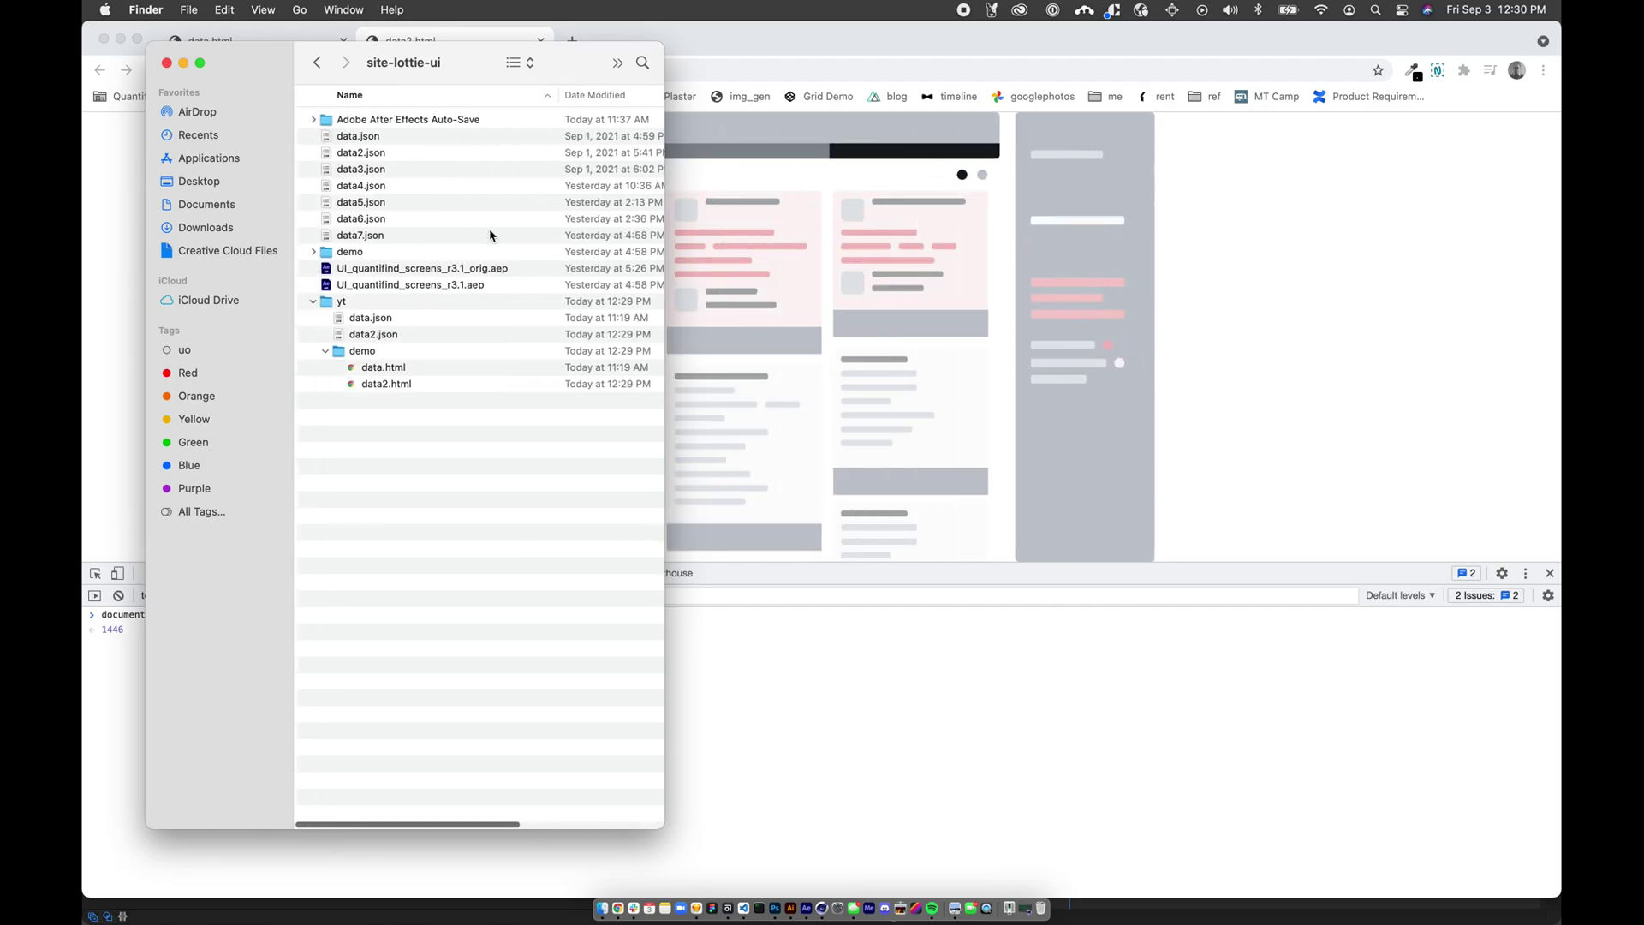
click(374, 236)
scroll(446, 251, right, 5)
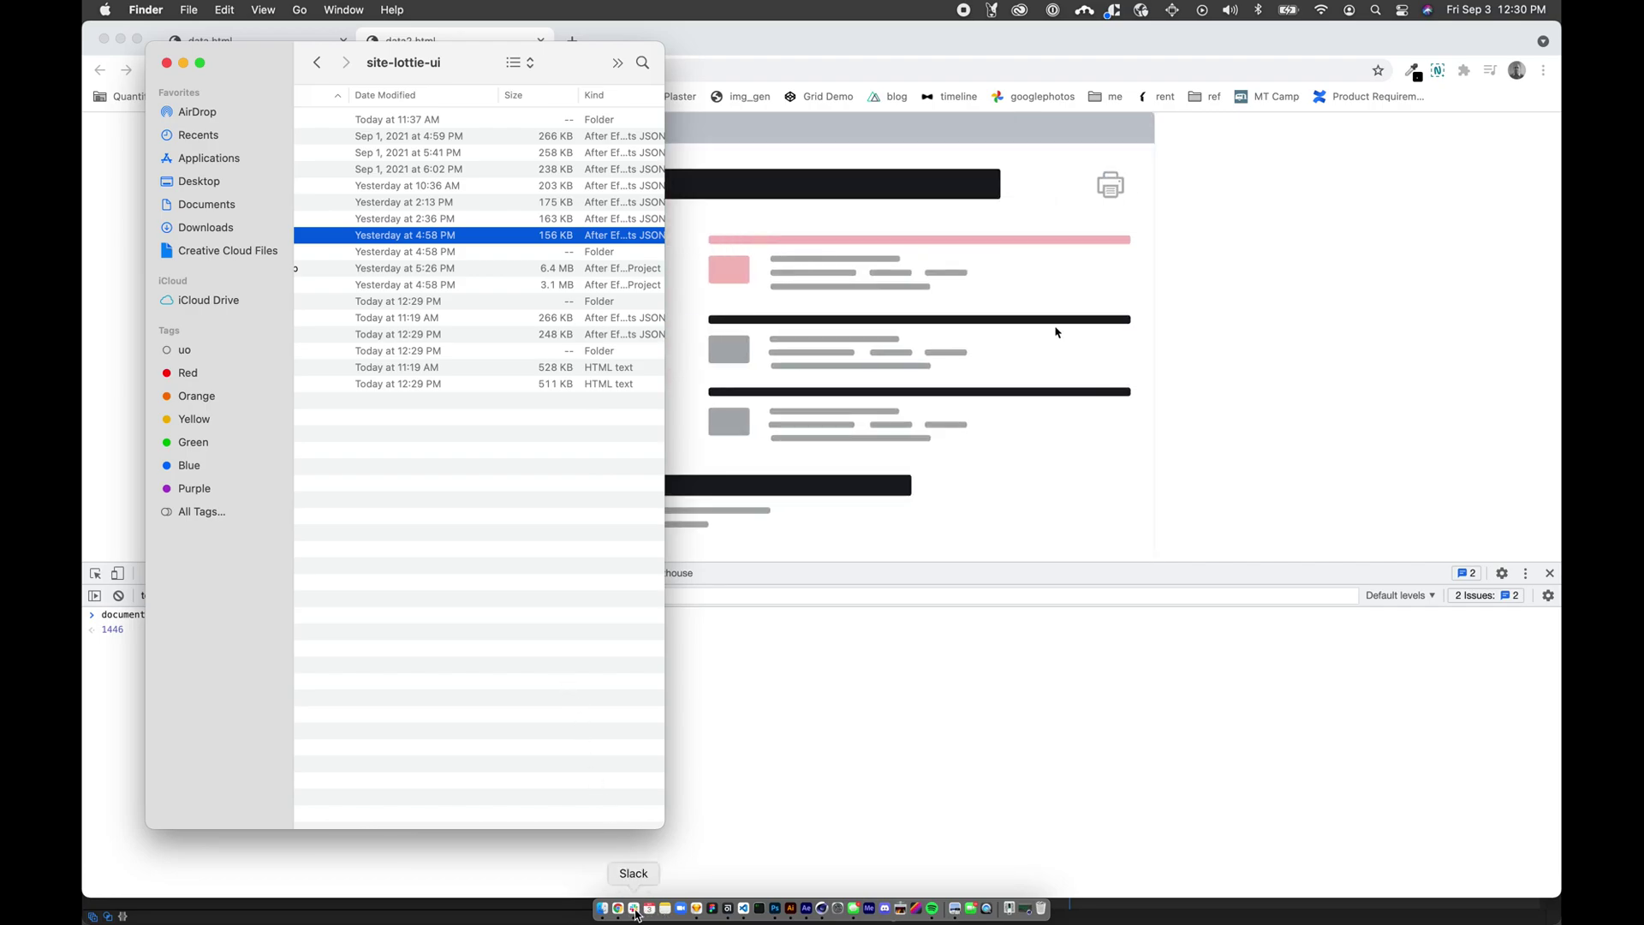
- Review the DOM size warning and performance scores in desktop_lighthouse.pdf in Preview, and return to data2.html in Chrome
key(super+Tab)
key(super+Tab)
key(super+Tab)
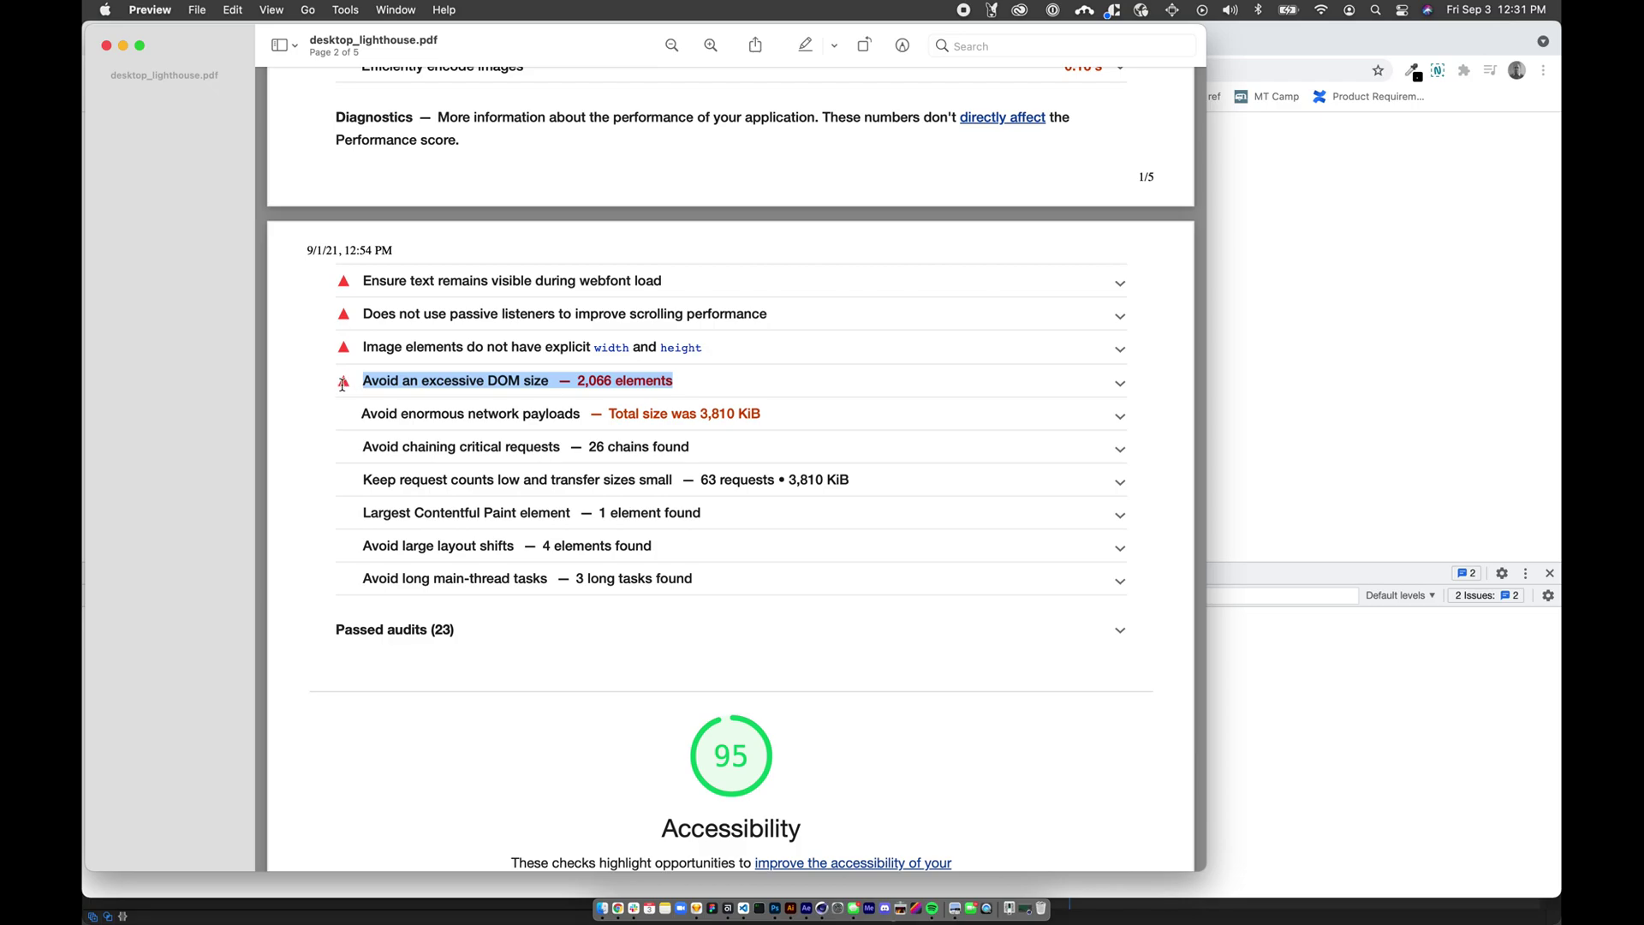
scroll(350, 383, up, 15)
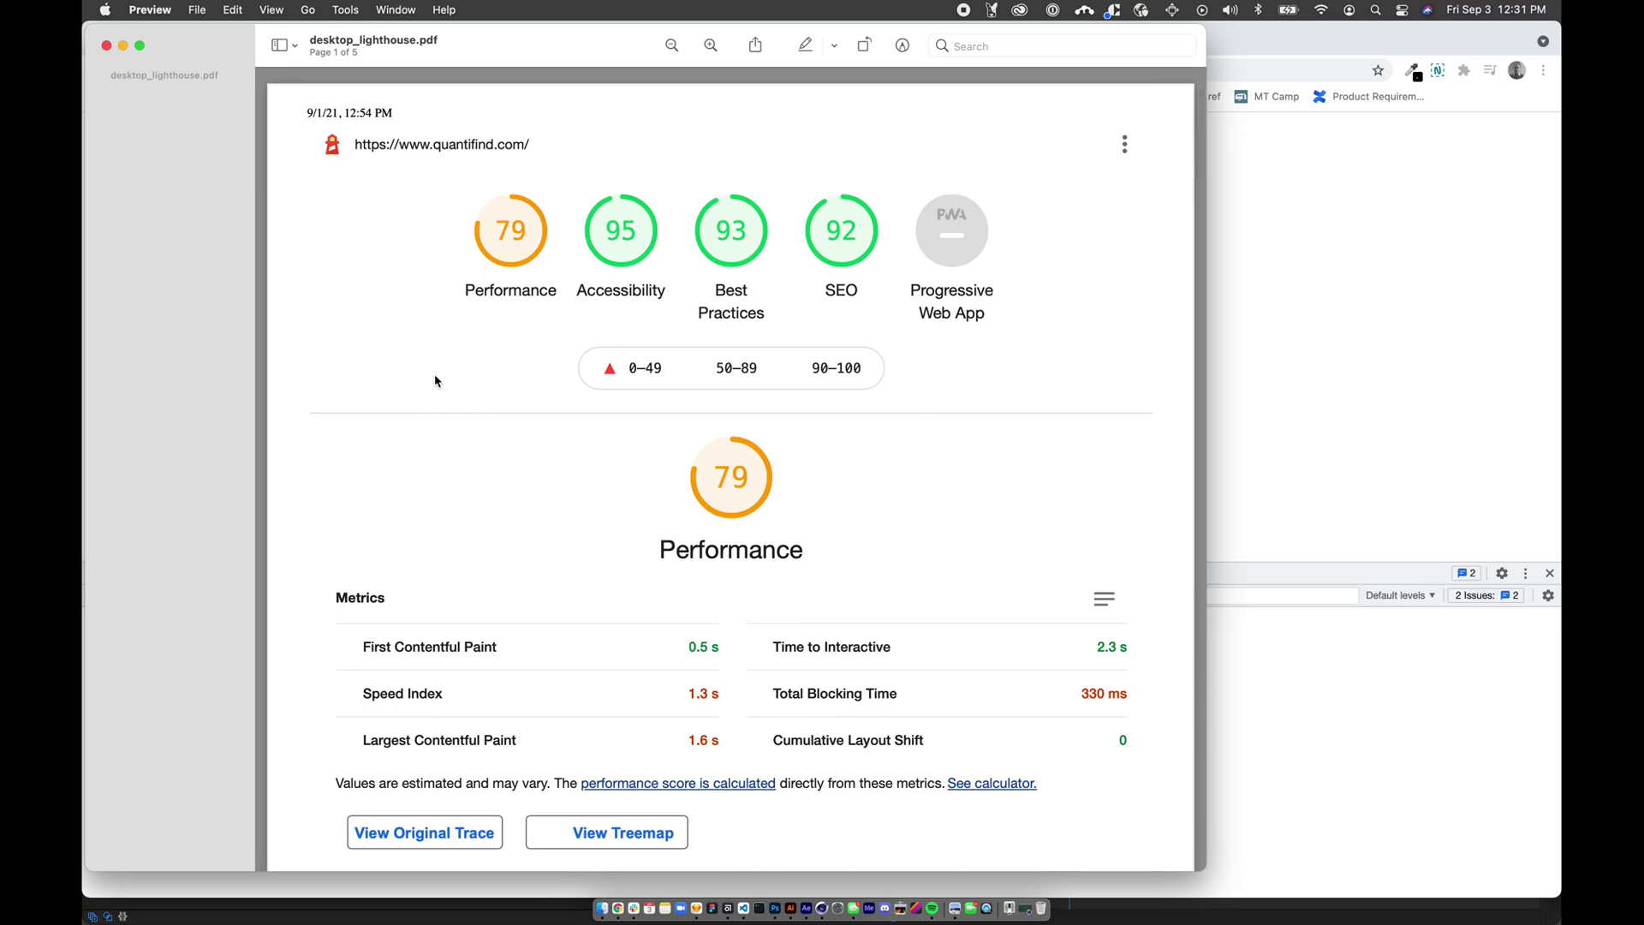
scroll(435, 381, down, 15)
scroll(960, 295, up, 15)
click(1234, 246)
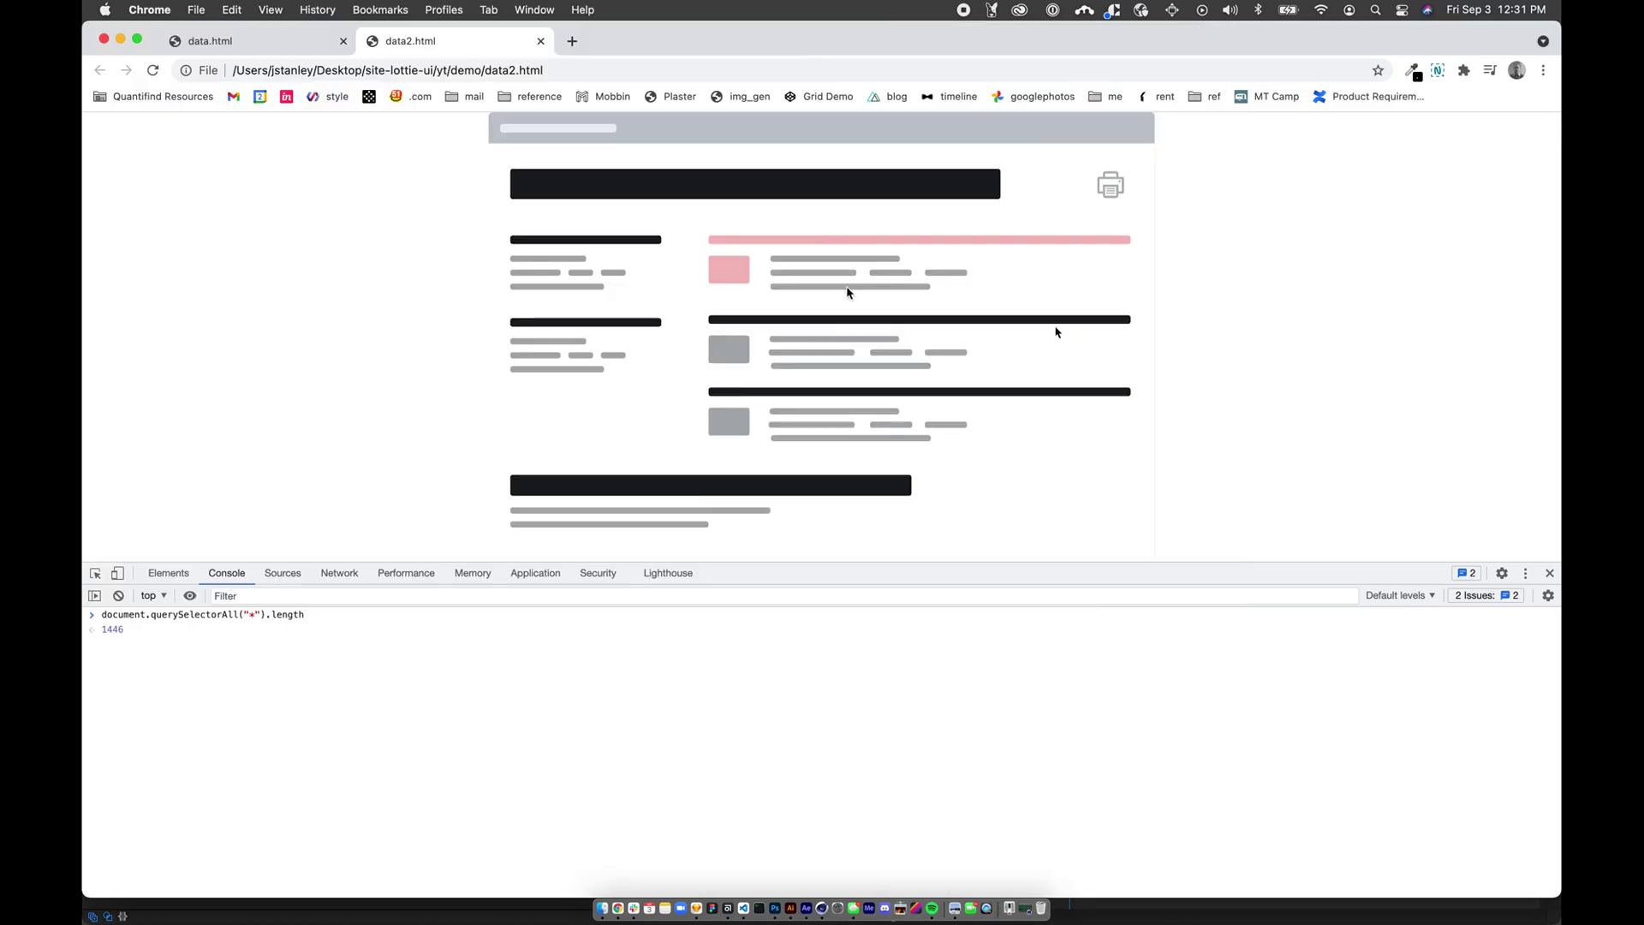